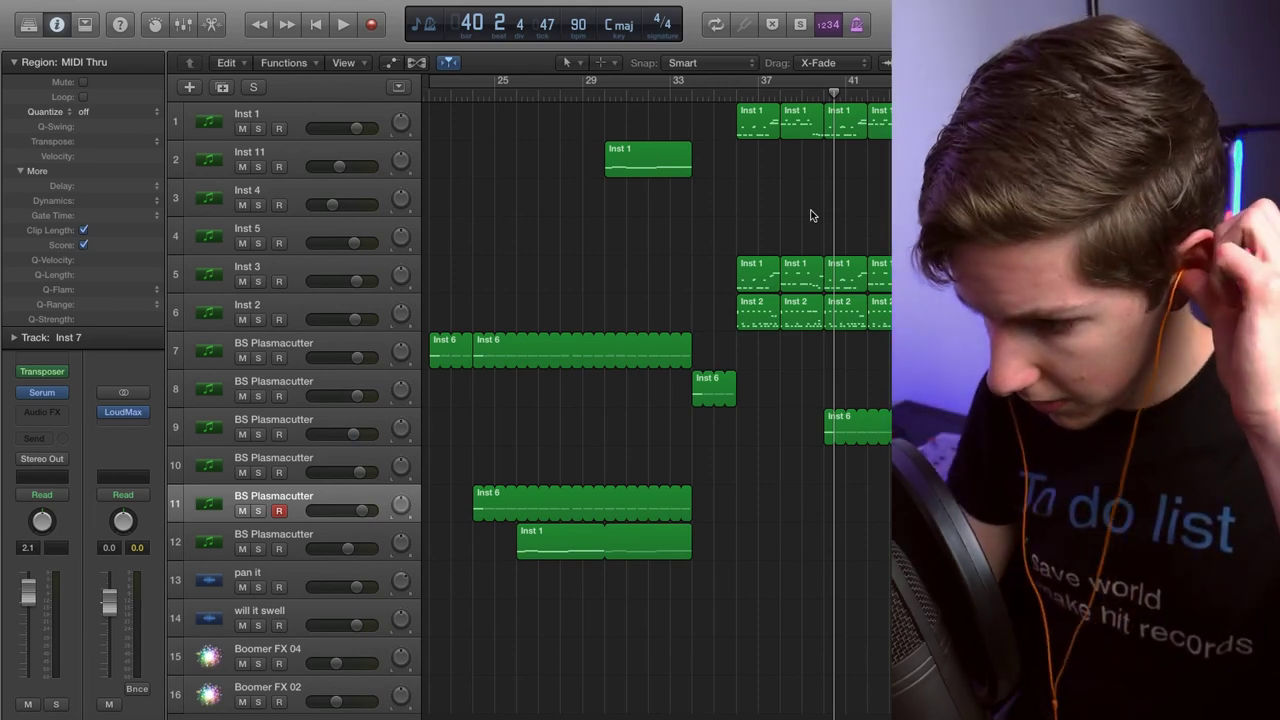
Zoom in on bars 22–27 and play the BS Plasmacutter riff from bar 22 twice.
{"action": "scroll", "coordinate": [756, 222], "scroll_direction": "left", "scroll_amount": 2}
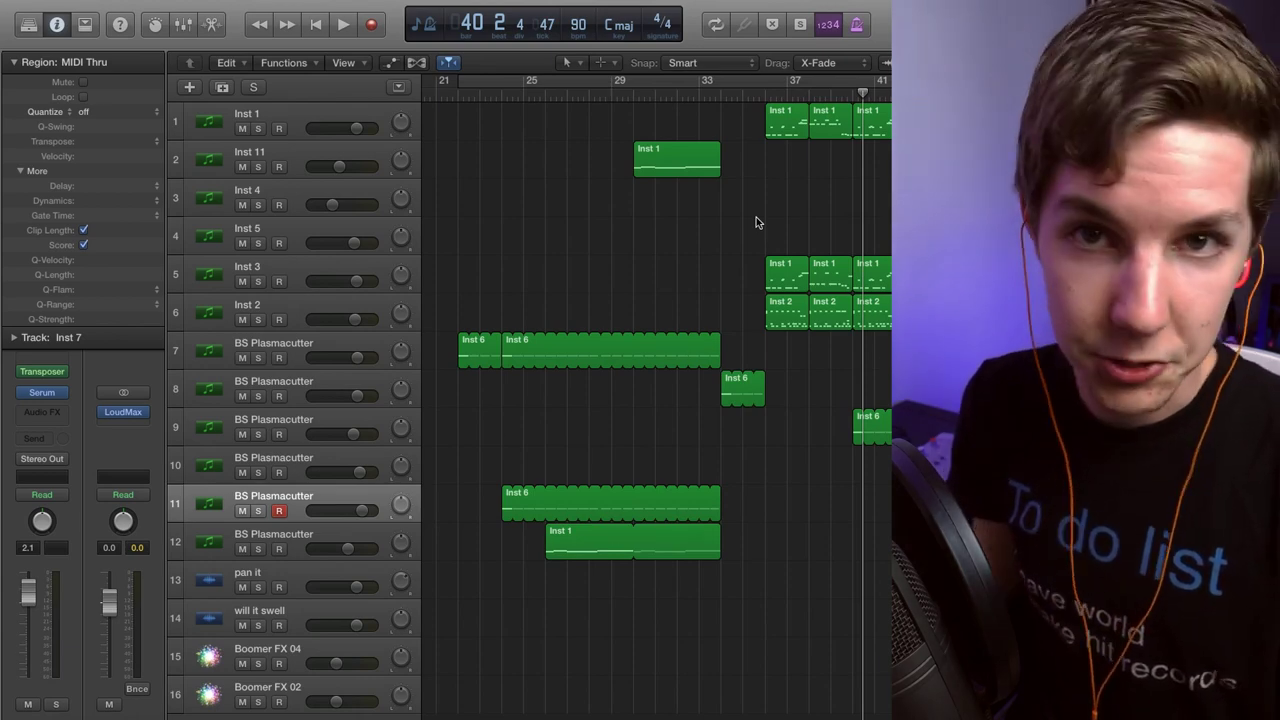
{"action": "left_click", "coordinate": [458, 80]}
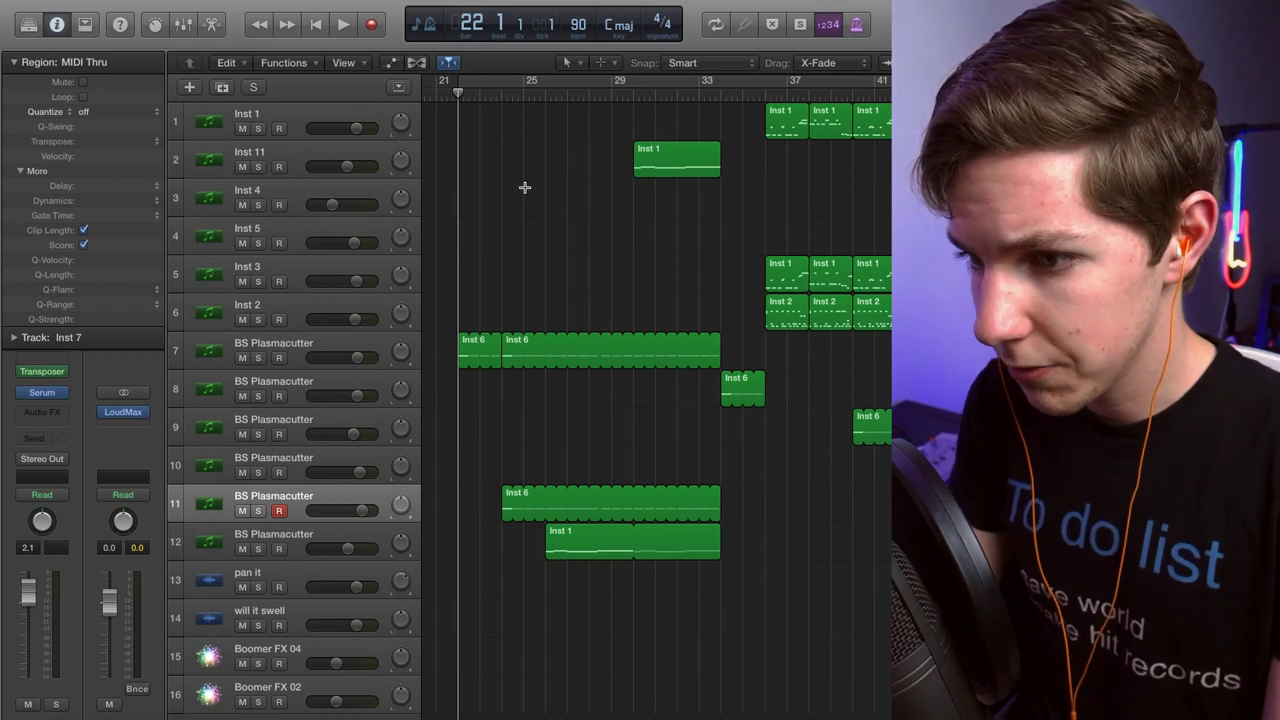
{"action": "key", "text": "super+Right"}
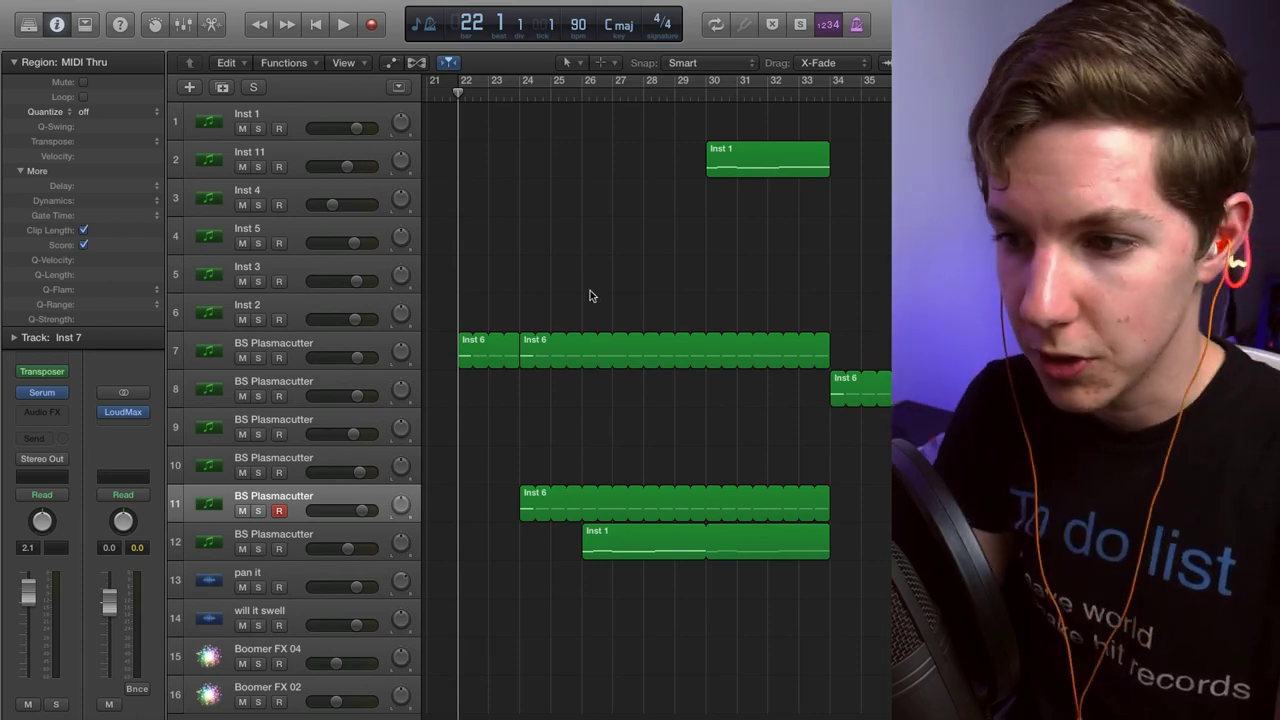
{"action": "key", "text": "super+Right"}
{"action": "key", "text": "super+Right"}
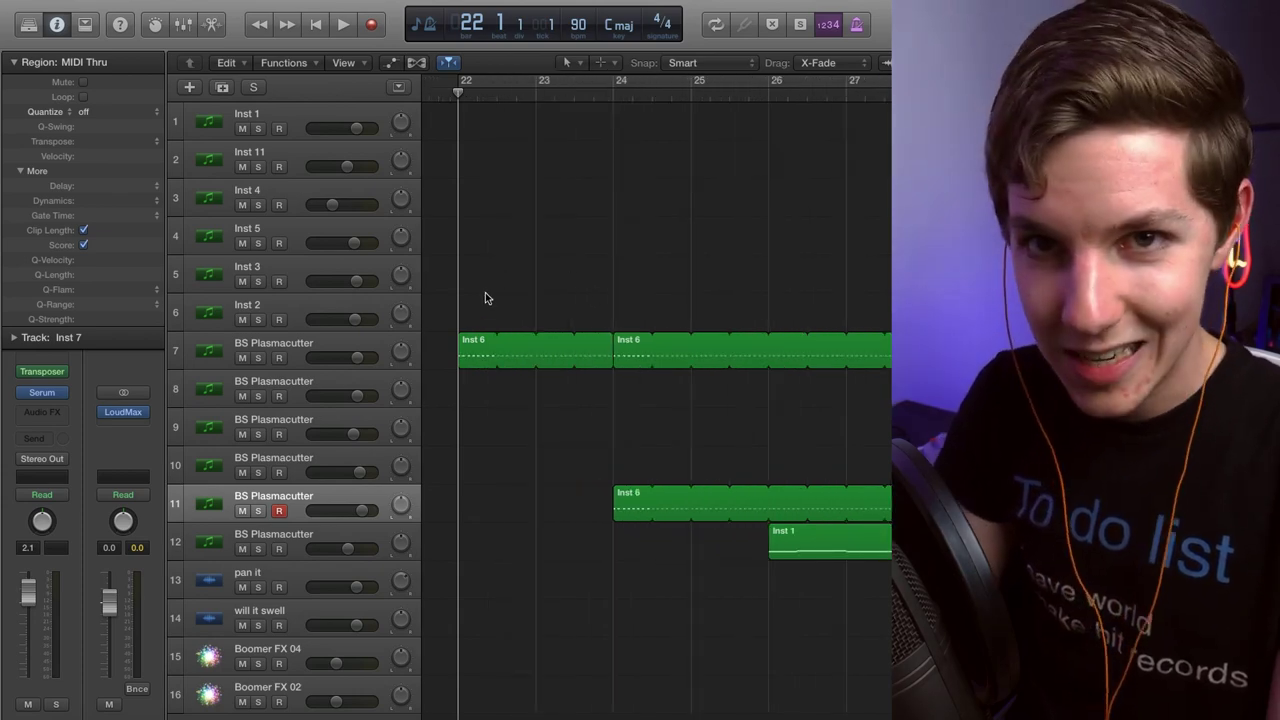
{"action": "key", "text": "space"}
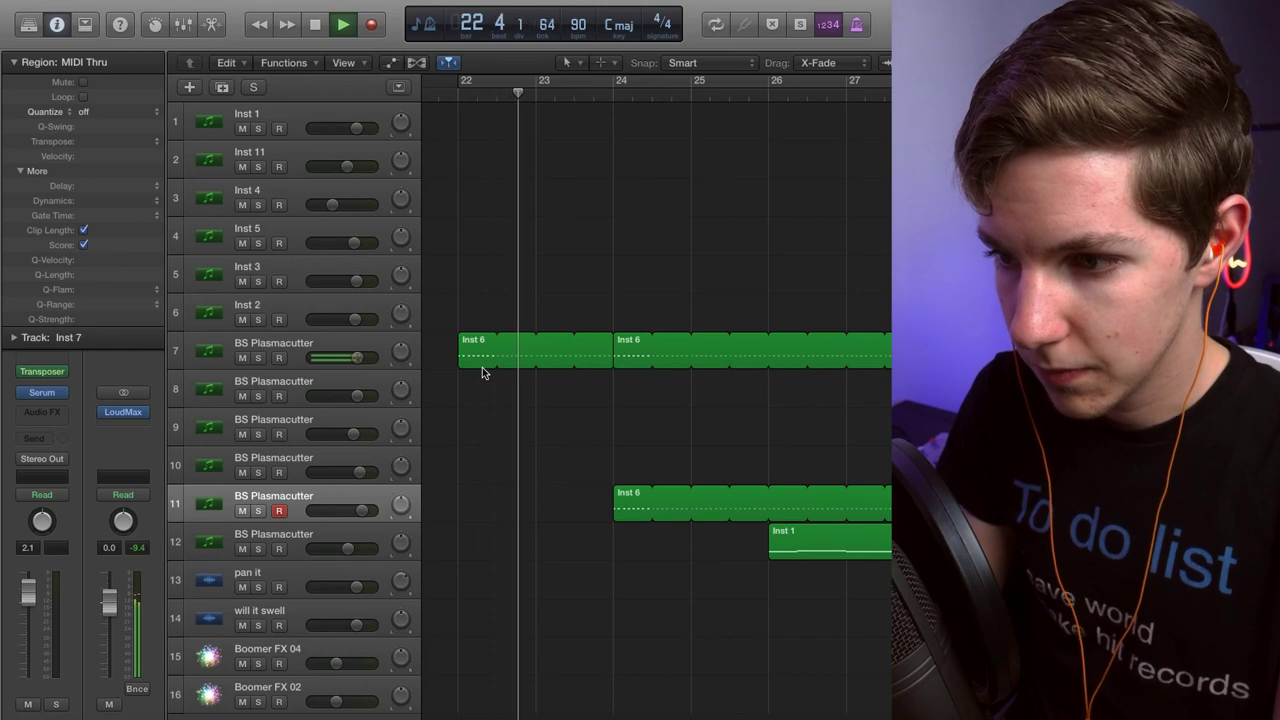
{"action": "key", "text": "space"}
{"action": "key", "text": "space"}
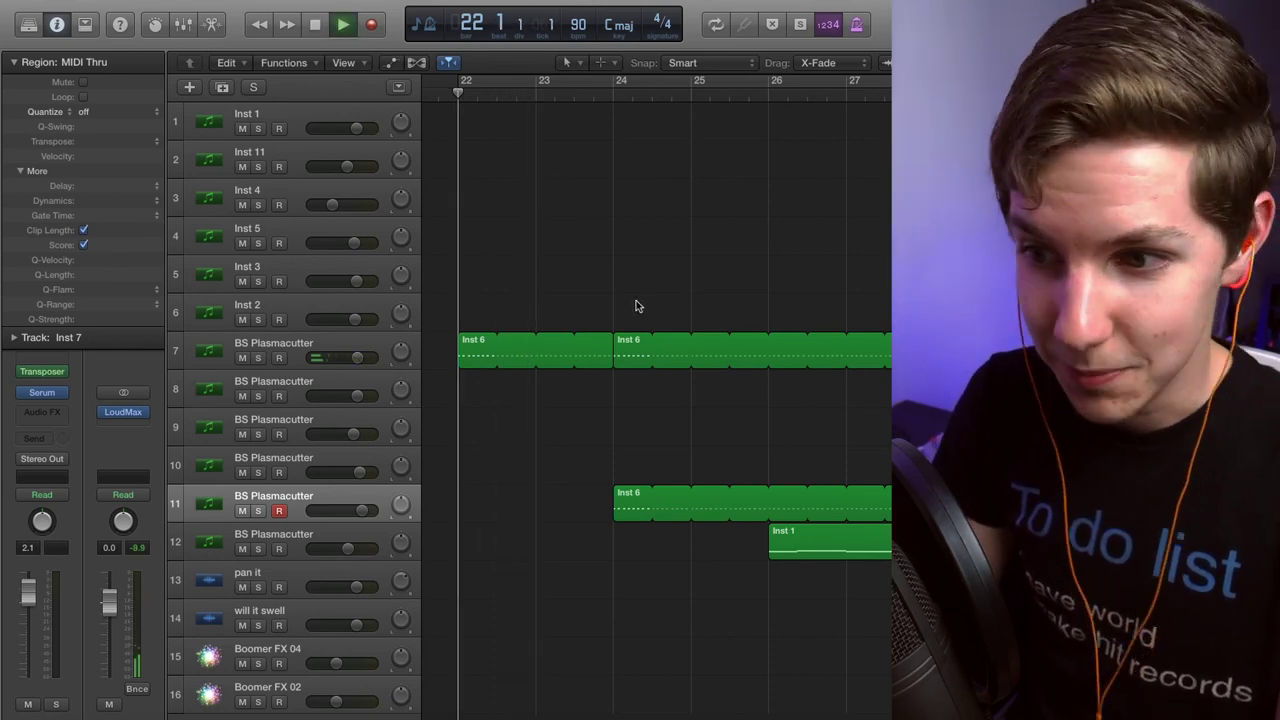
{"action": "key", "text": "space"}
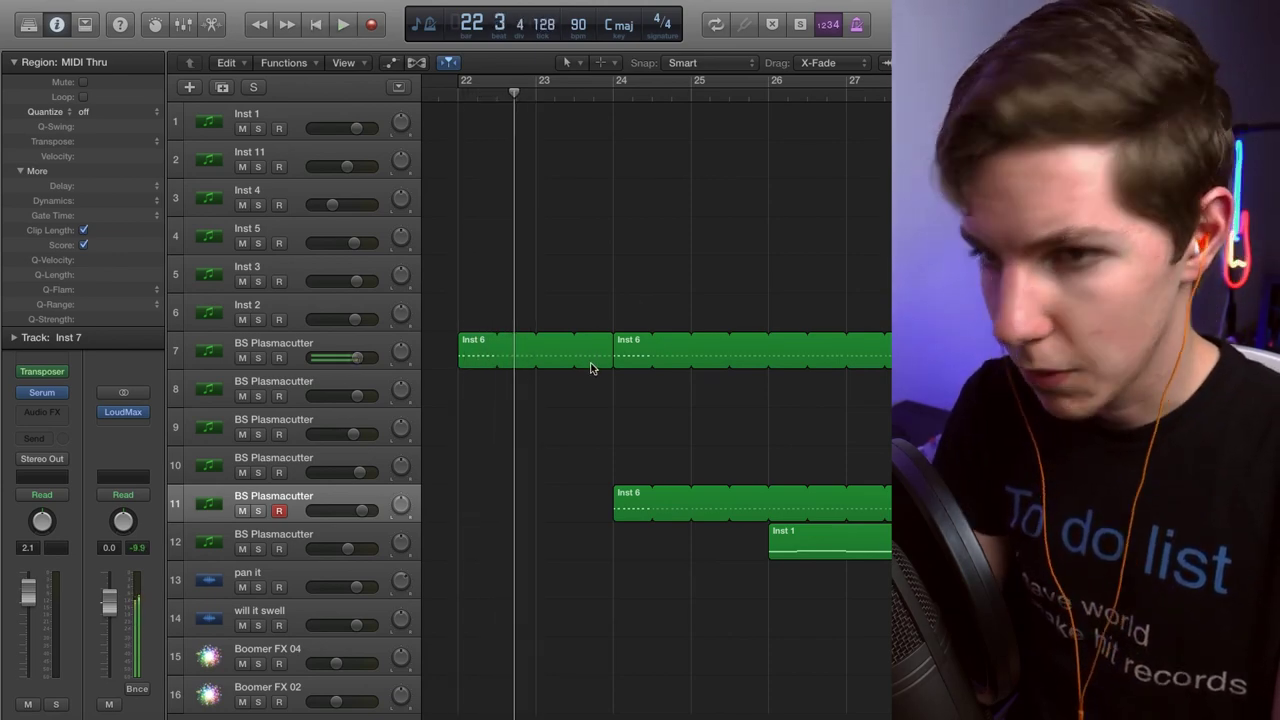
Zoom out slightly and play briefly from bar 24.
{"action": "key", "text": "super+Left"}
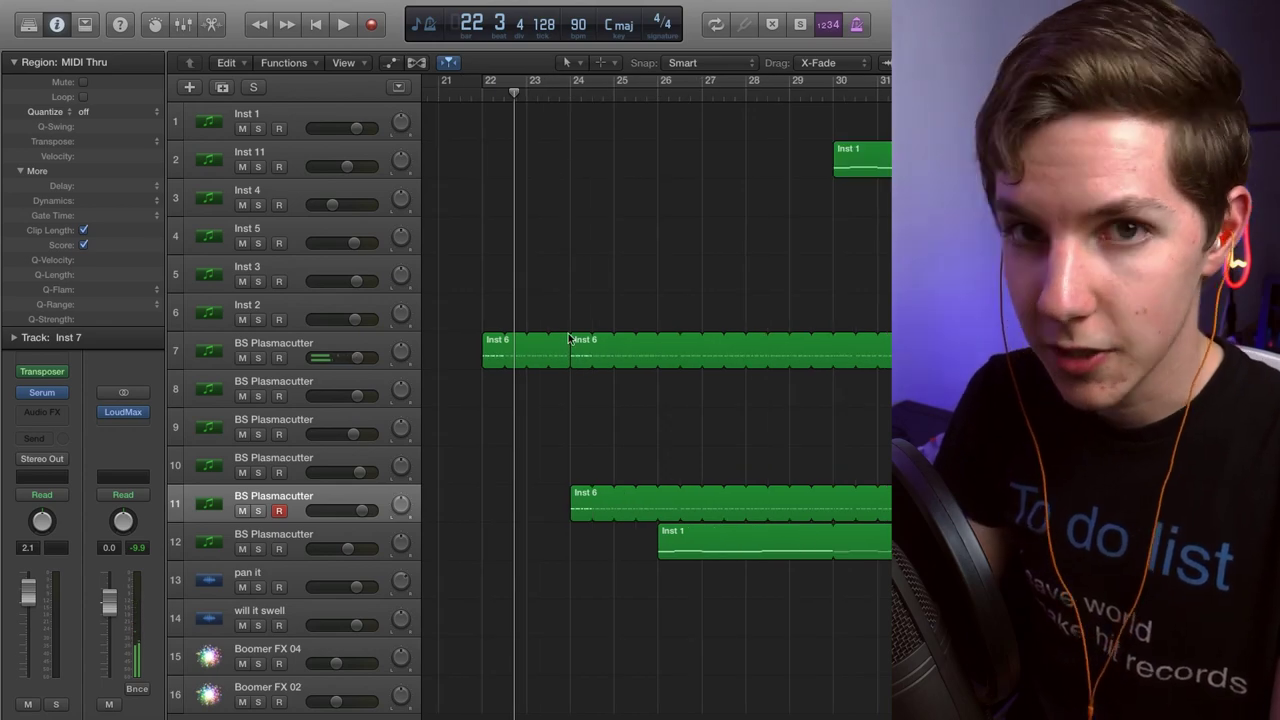
{"action": "left_click", "coordinate": [578, 86]}
{"action": "key", "text": "space"}
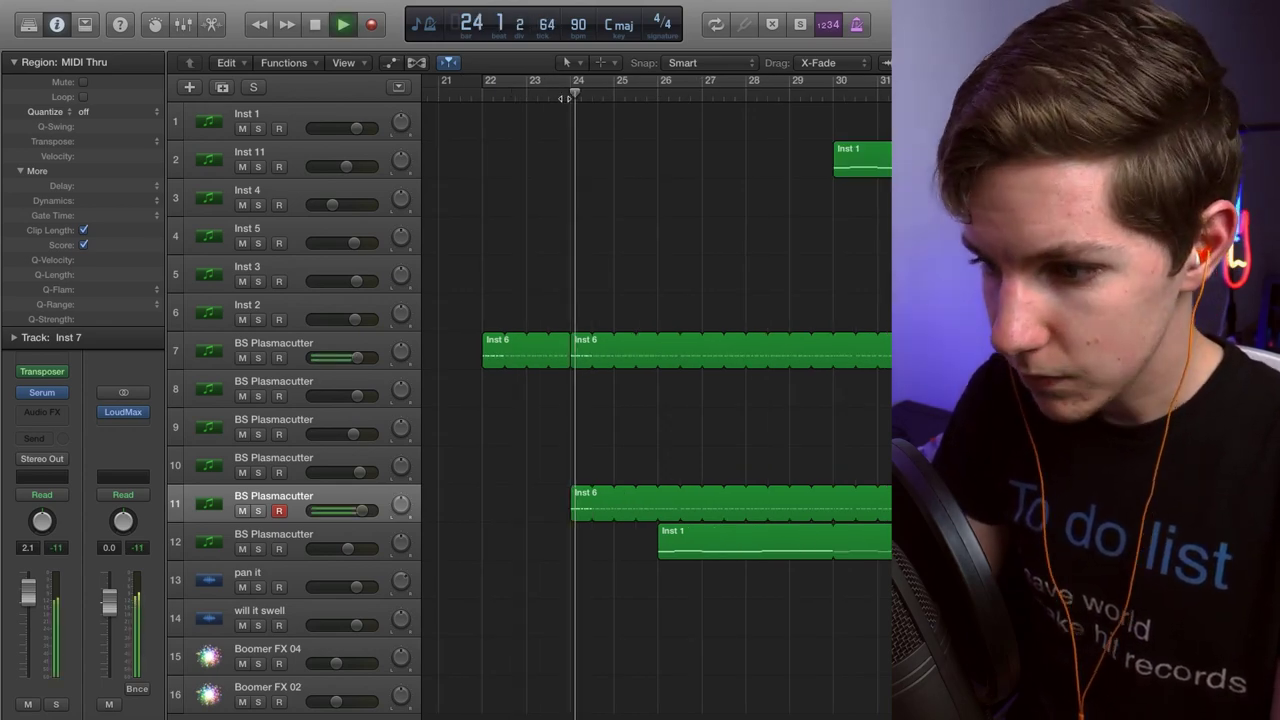
{"action": "key", "text": "space"}
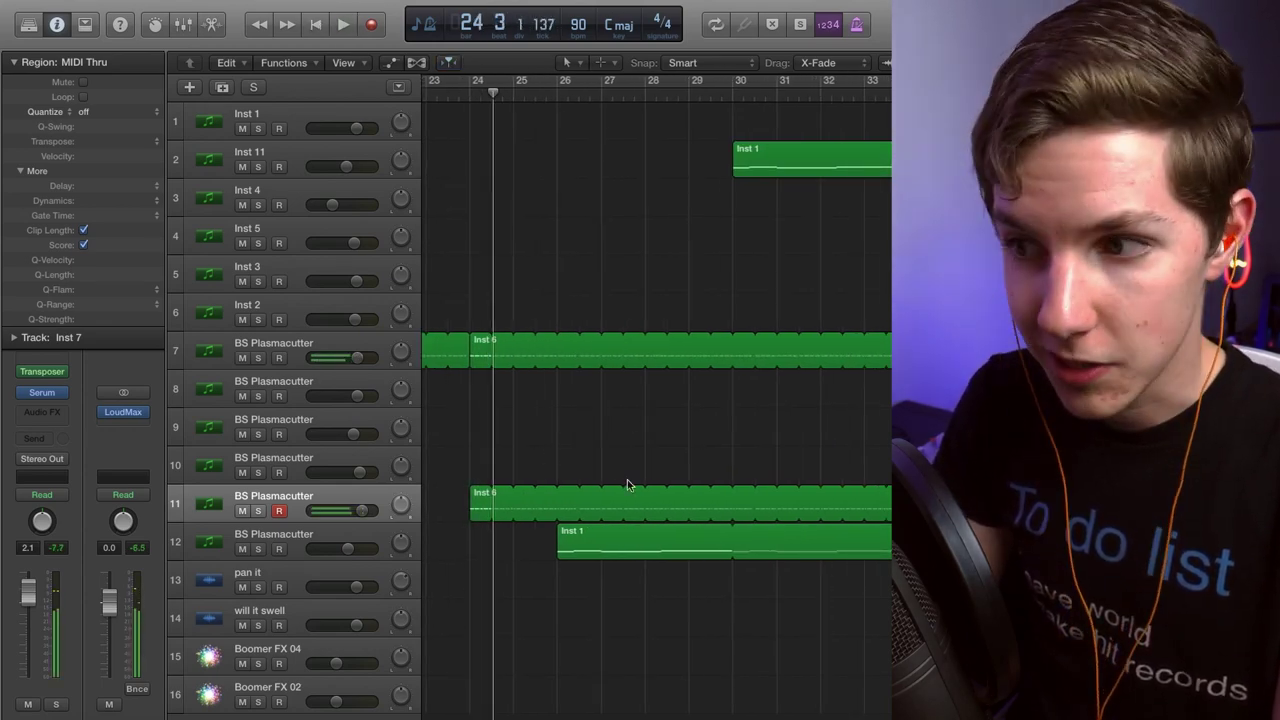
{"action": "scroll", "coordinate": [666, 400], "scroll_direction": "right", "scroll_amount": 10}
Play from bar 45 with Inst 3 briefly soloed, then return to bar 36 and select Inst 1.
{"action": "scroll", "coordinate": [672, 391], "scroll_direction": "right", "scroll_amount": 3}
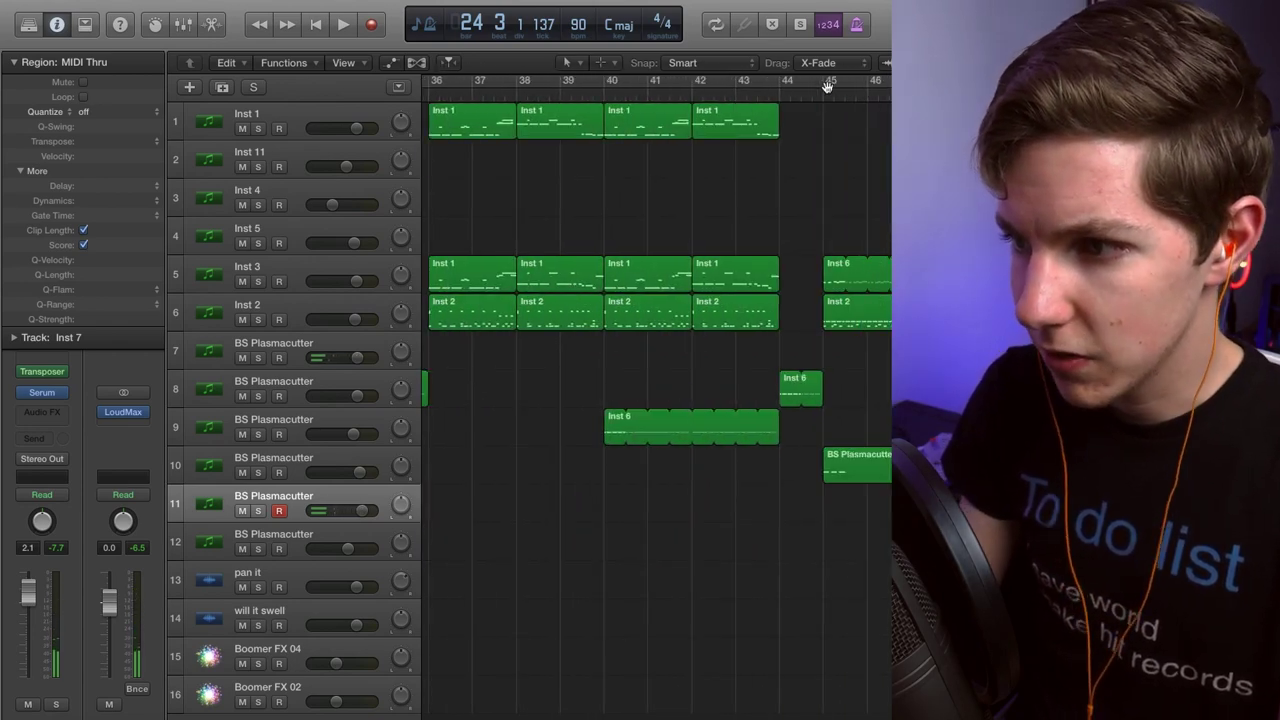
{"action": "left_click", "coordinate": [822, 88]}
{"action": "key", "text": "space"}
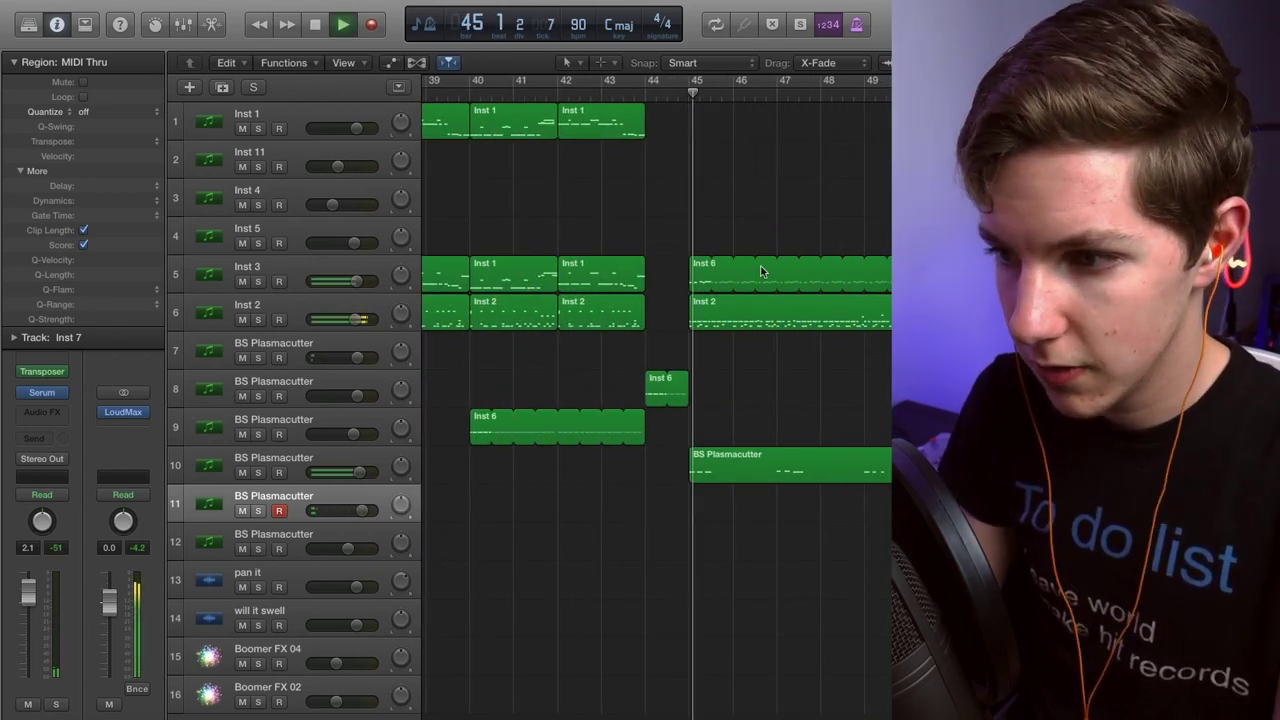
{"action": "left_click", "coordinate": [258, 281]}
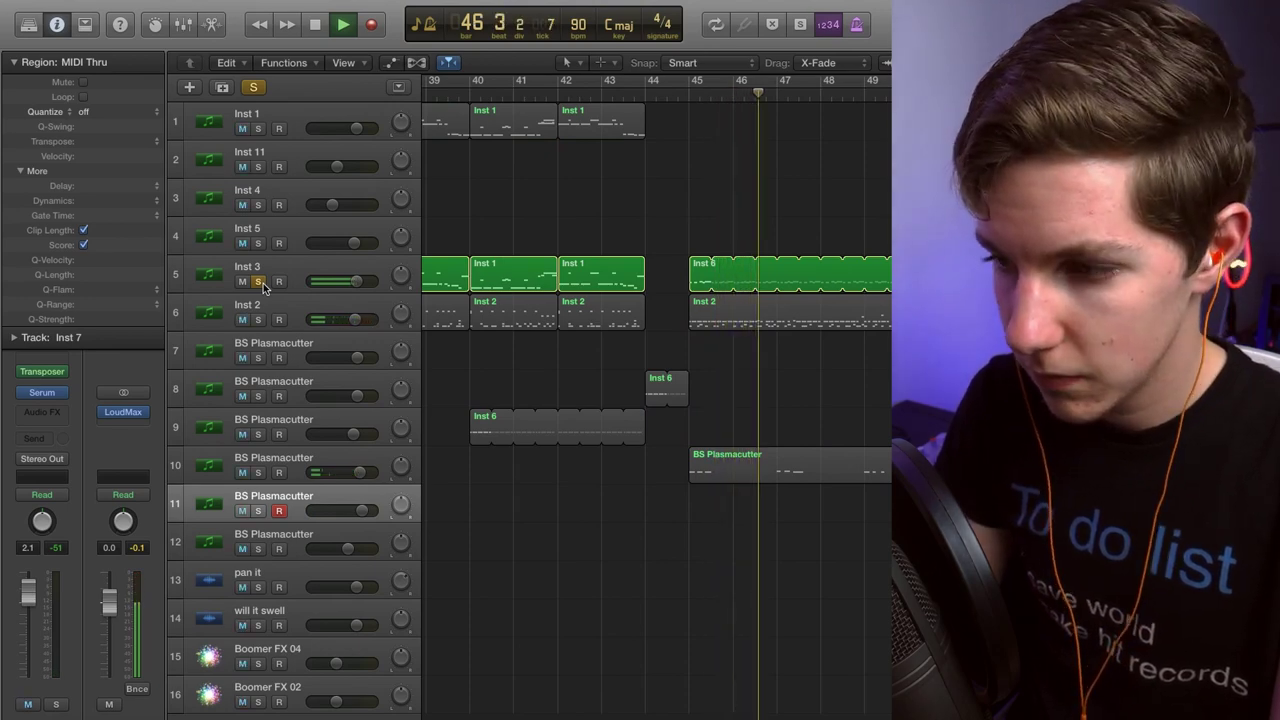
{"action": "left_click", "coordinate": [258, 281]}
{"action": "key", "text": "space"}
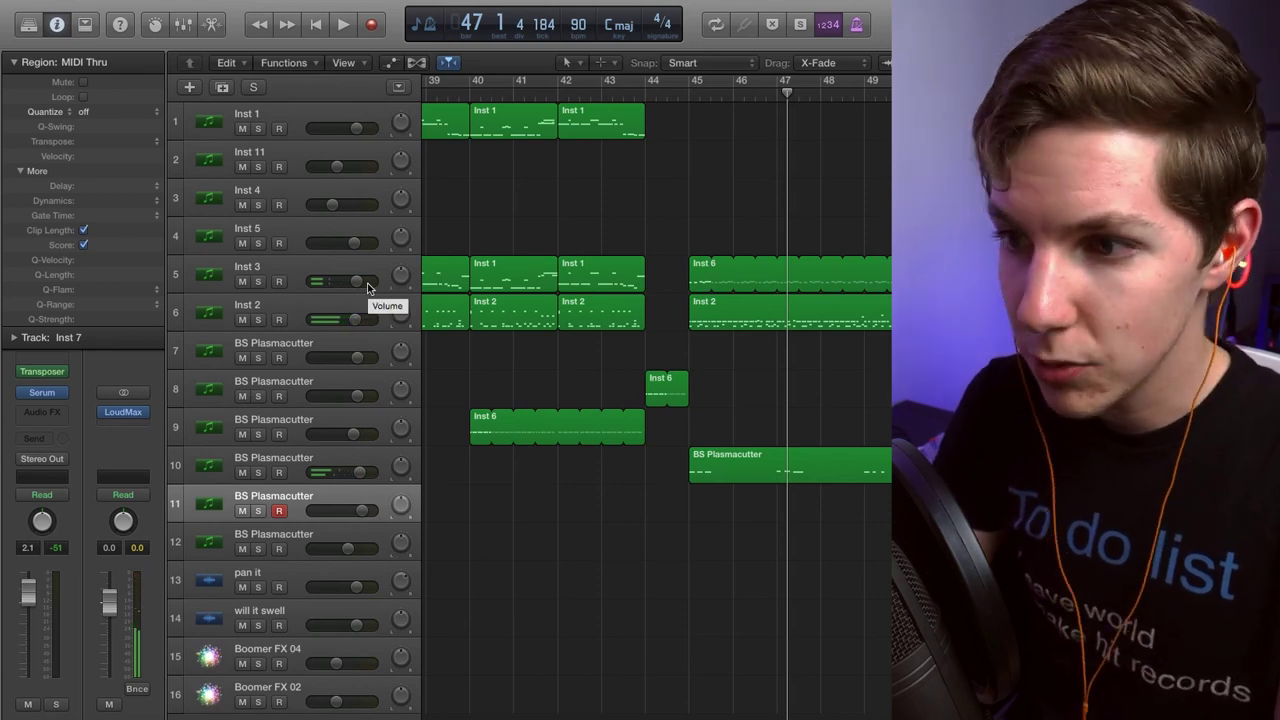
{"action": "scroll", "coordinate": [703, 194], "scroll_direction": "left", "scroll_amount": 10}
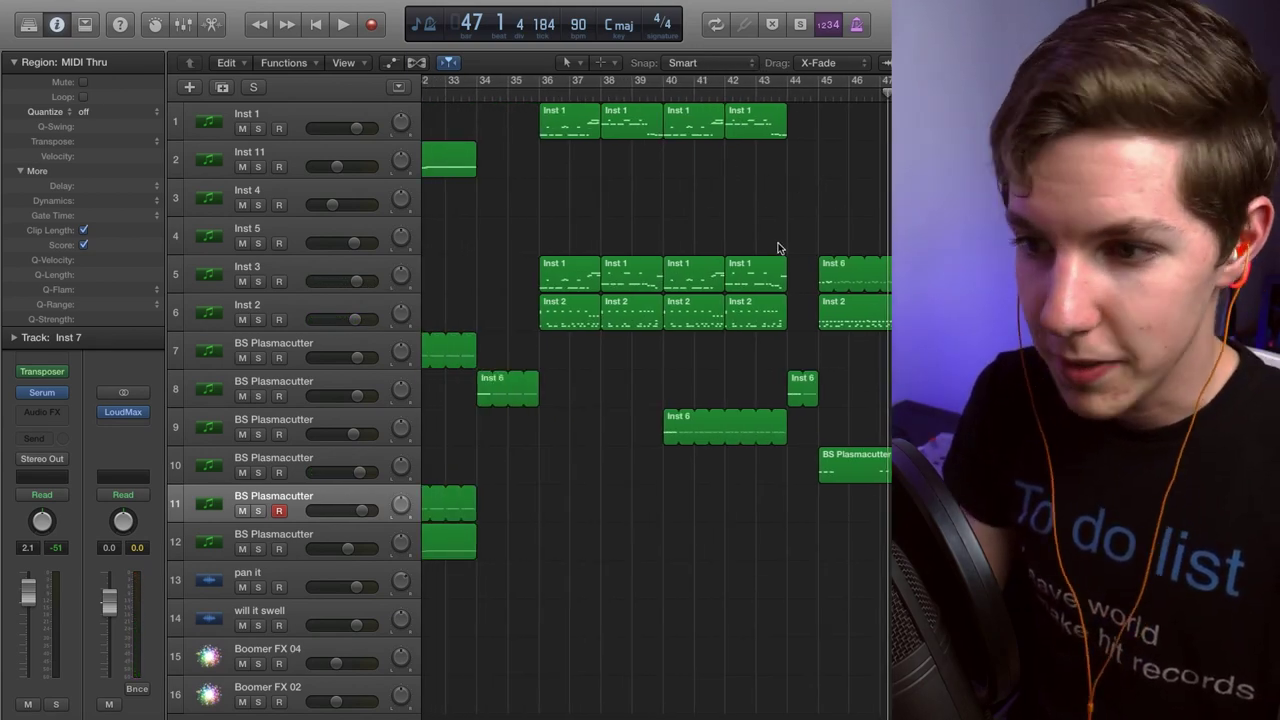
{"action": "key", "text": "space"}
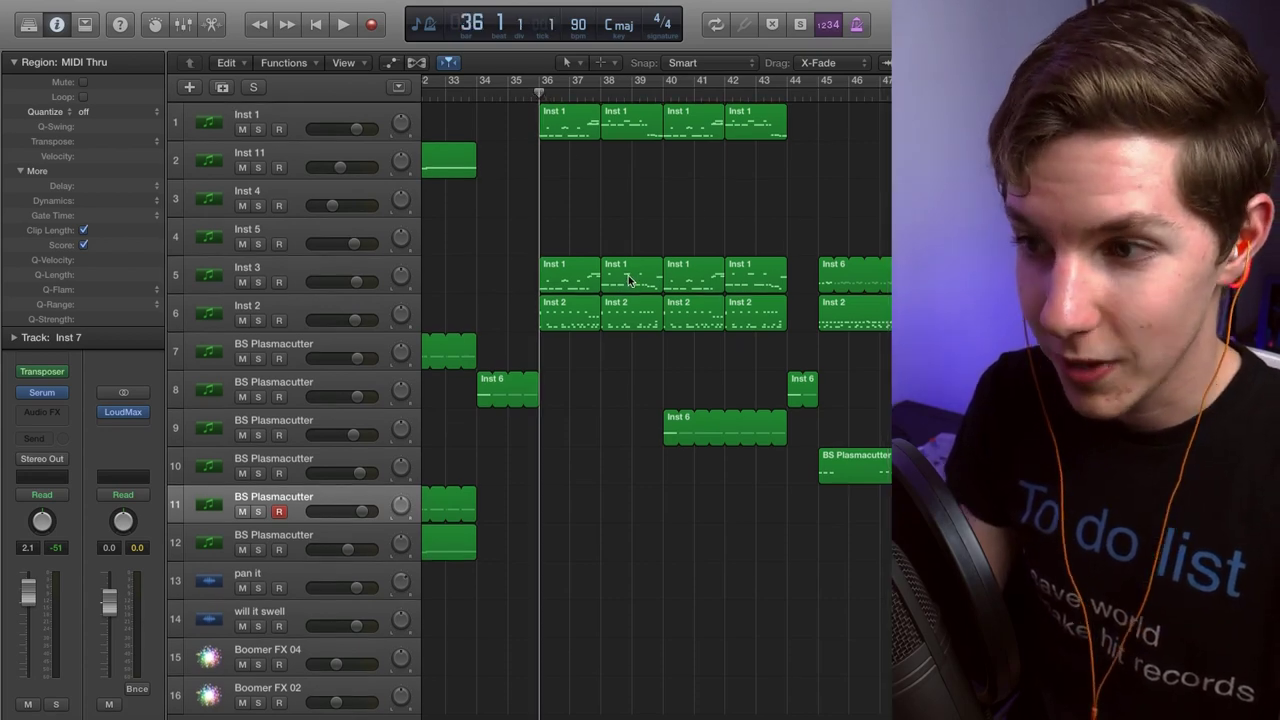
{"action": "left_click", "coordinate": [295, 116]}
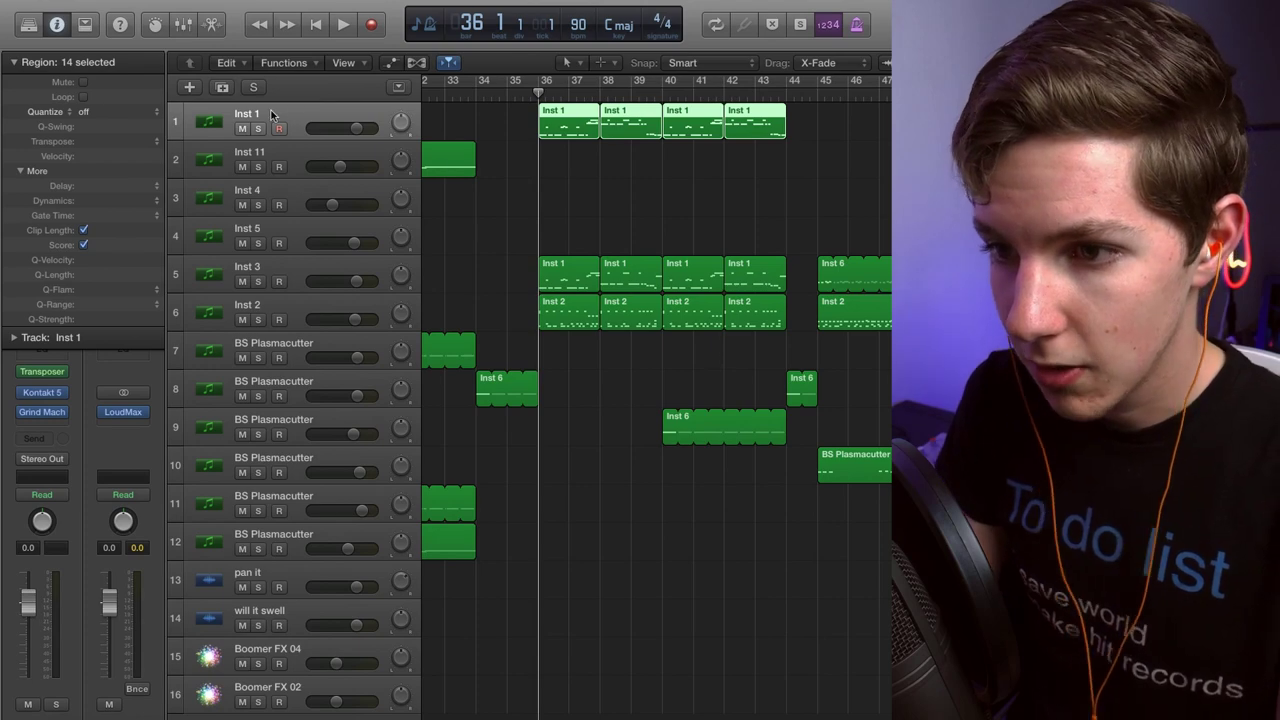
Solo Inst 1 and play it from bar 36, zoomed in.
{"action": "left_click", "coordinate": [260, 129]}
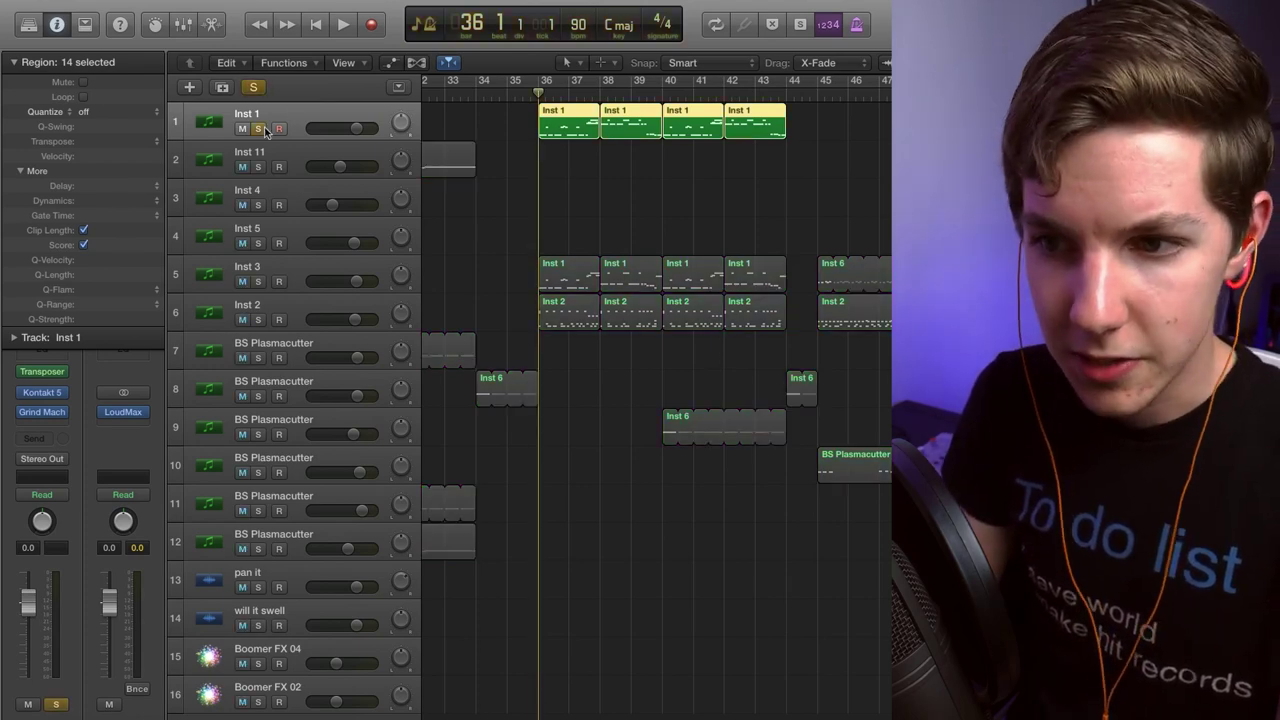
{"action": "key", "text": "super+Right"}
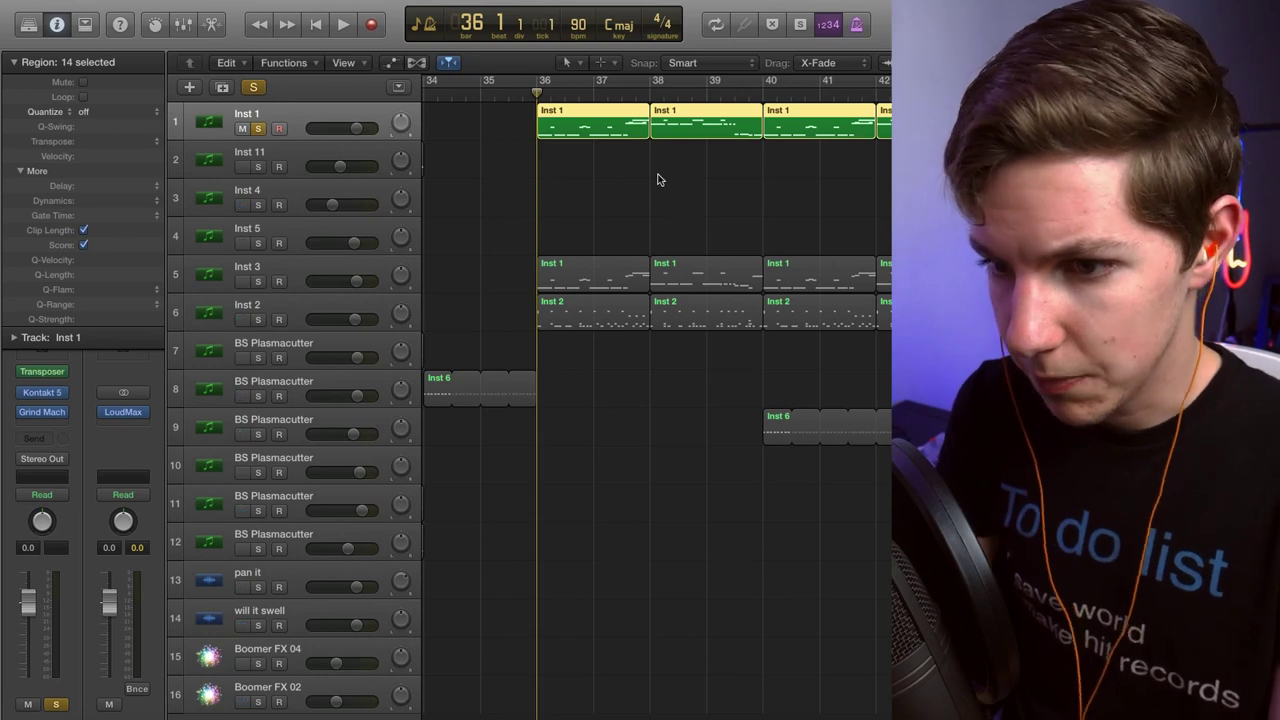
{"action": "key", "text": "super+Right"}
{"action": "key", "text": "space"}
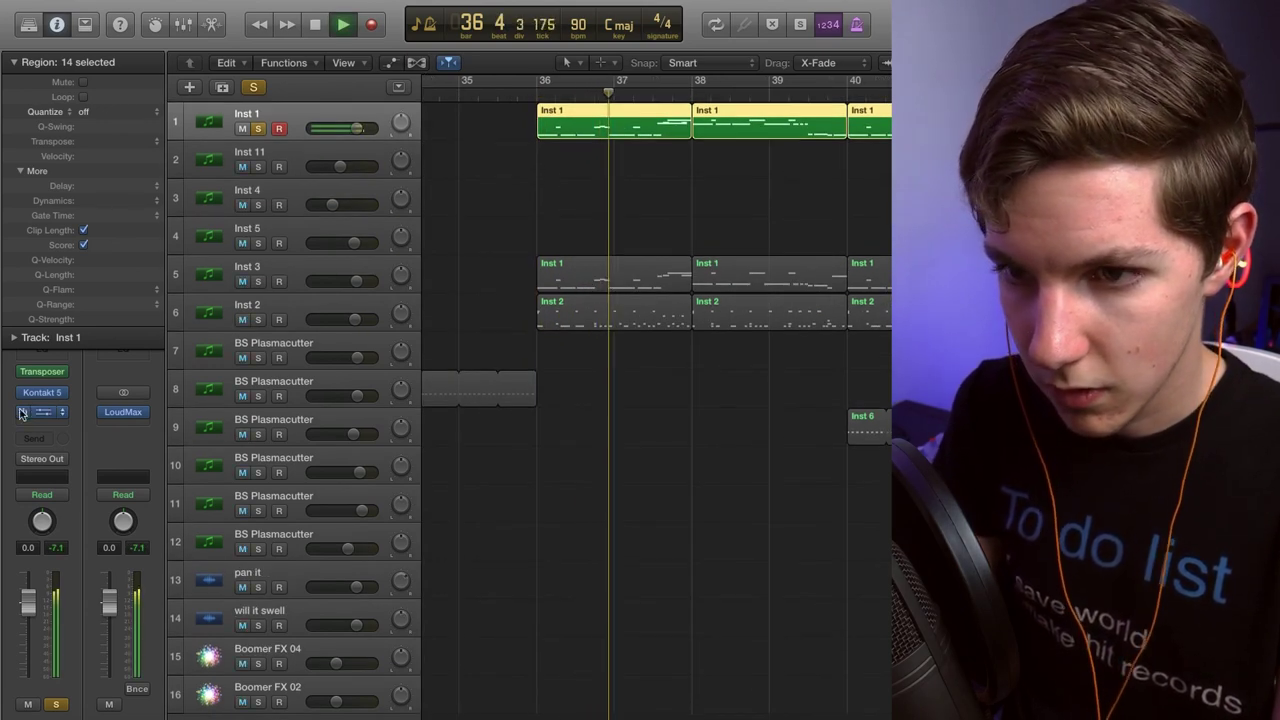
Collapse the region parameters, bypass Inst 1's Grind Mach effect, and replay from bar 36.
{"action": "left_click", "coordinate": [15, 62]}
{"action": "key", "text": "space"}
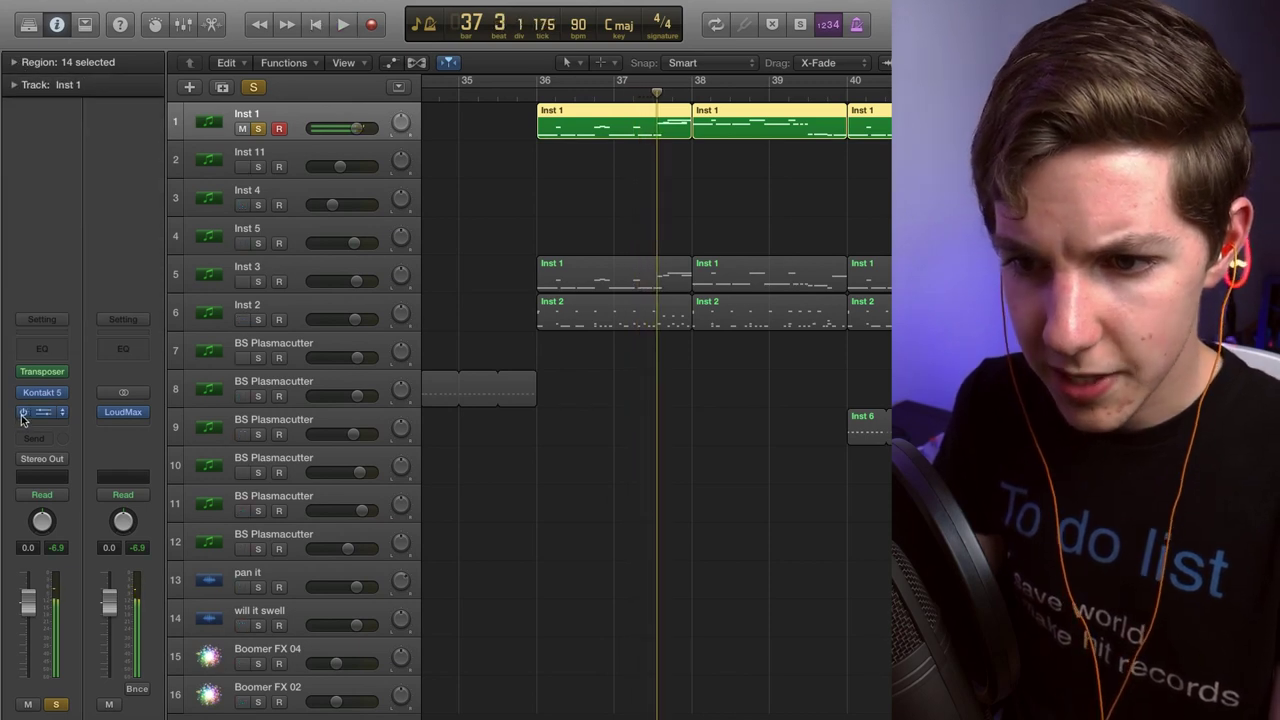
{"action": "left_click", "coordinate": [23, 413]}
{"action": "key", "text": "space"}
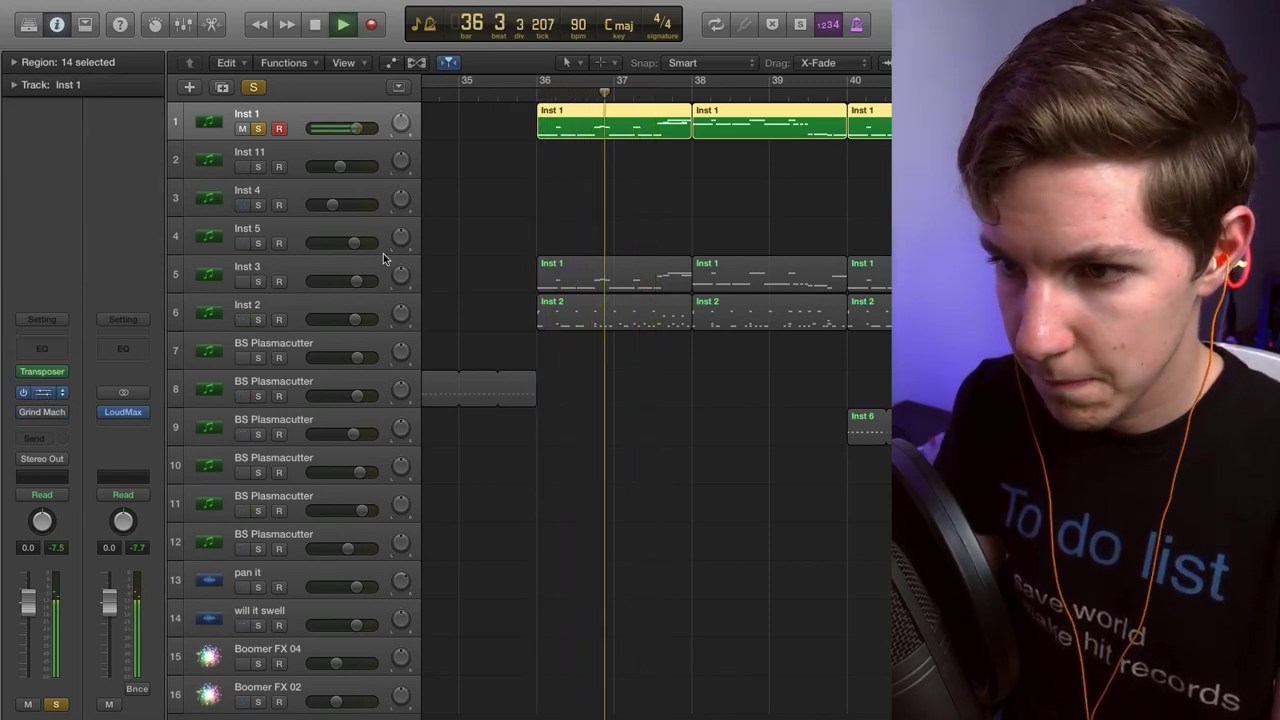
Briefly view Inst 1's Kontakt 5 instrument window, then stop playback at bar 36.
{"action": "key", "text": "v"}
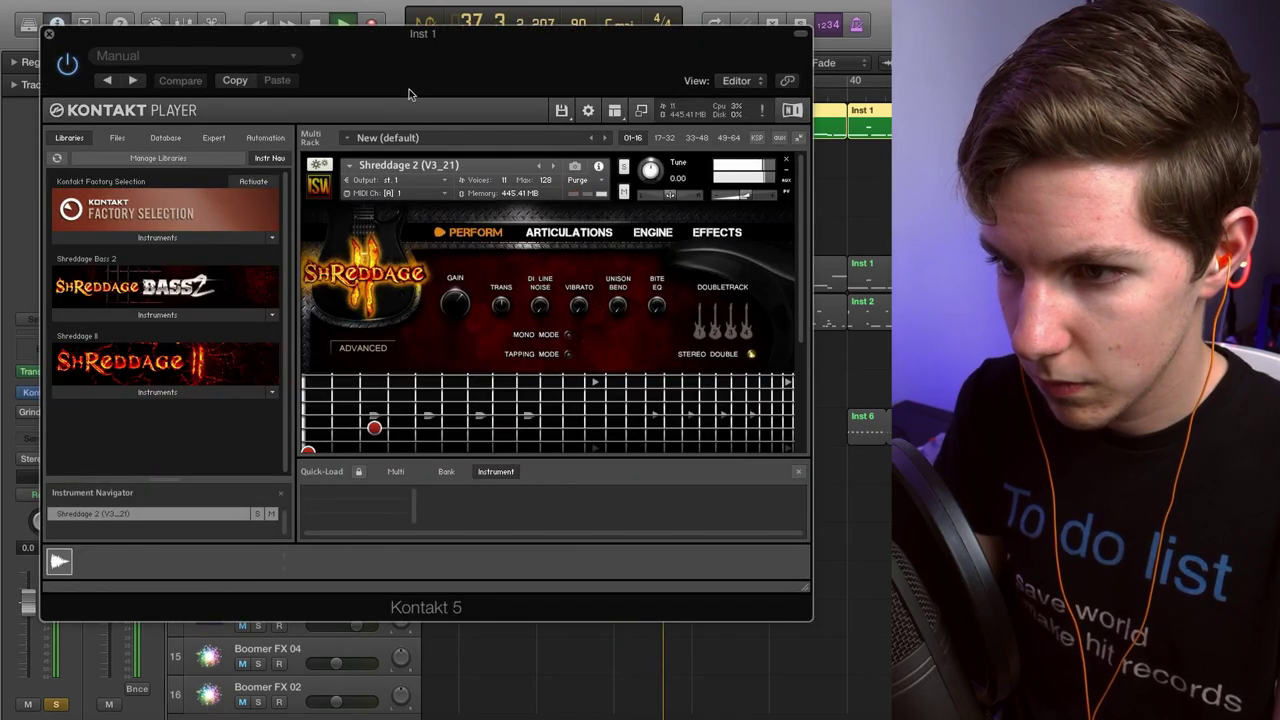
{"action": "left_click_drag", "start_coordinate": [405, 66], "coordinate": [492, 120]}
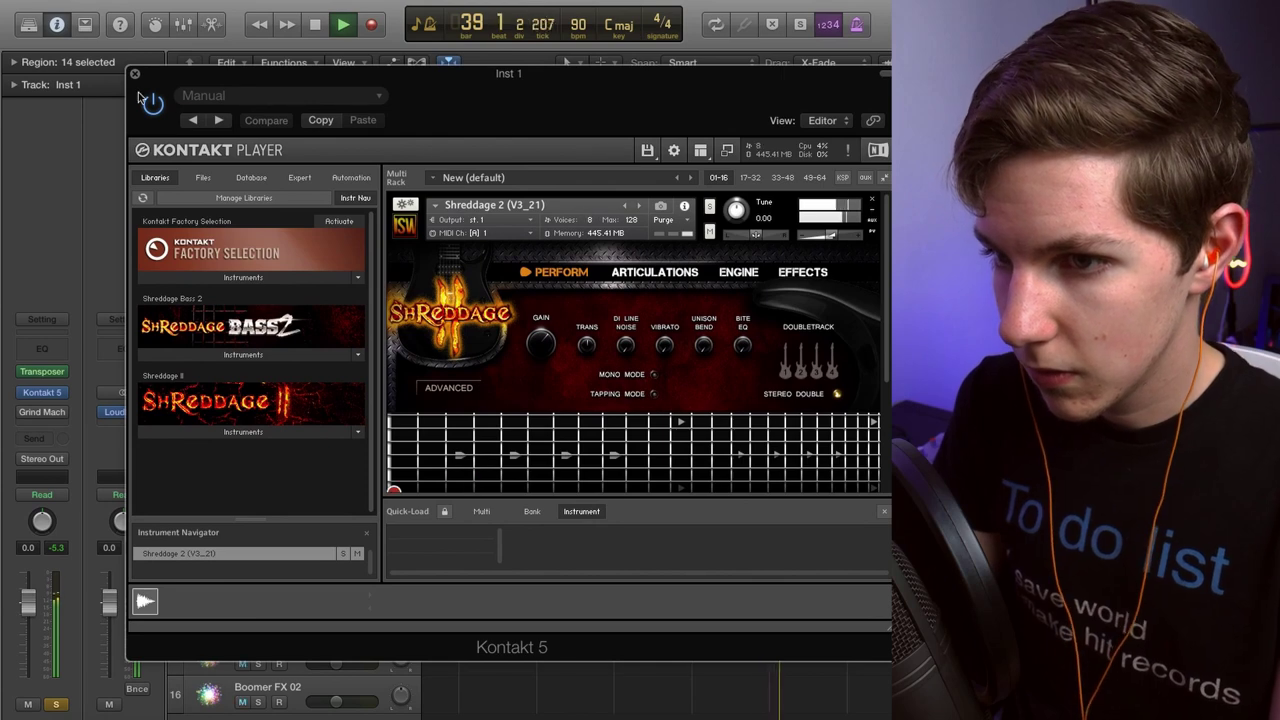
{"action": "key", "text": "v"}
{"action": "left_click", "coordinate": [688, 199]}
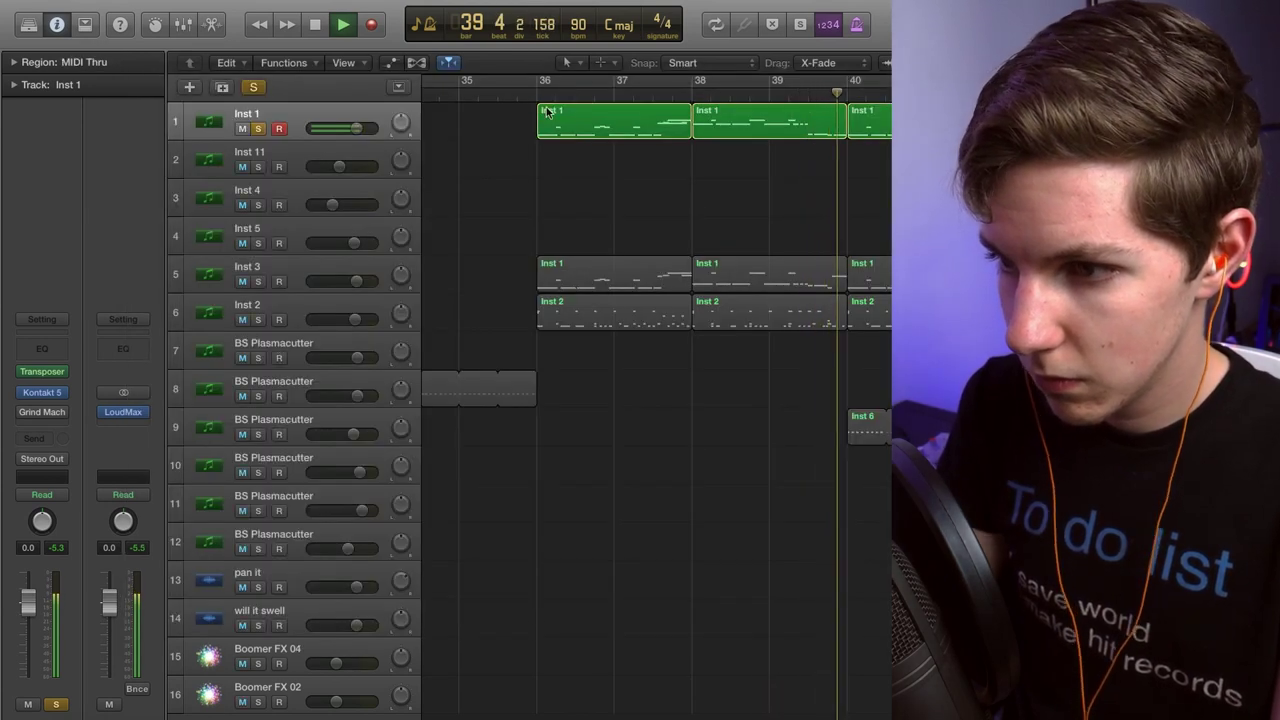
{"action": "key", "text": "space"}
Open the Inst 1 region from bar 36 in the Piano Roll and browse its notes.
{"action": "left_click", "coordinate": [581, 127]}
{"action": "double_click", "coordinate": [581, 127]}
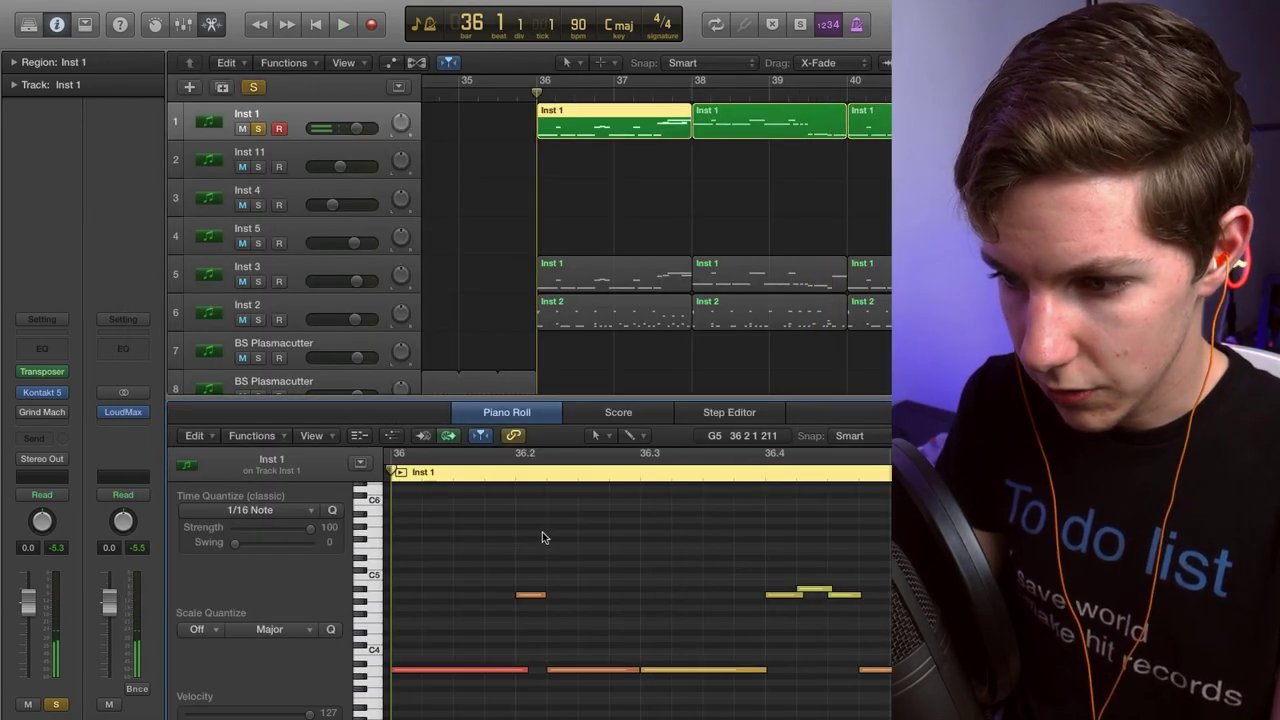
{"action": "scroll", "coordinate": [550, 533], "scroll_direction": "right", "scroll_amount": 10}
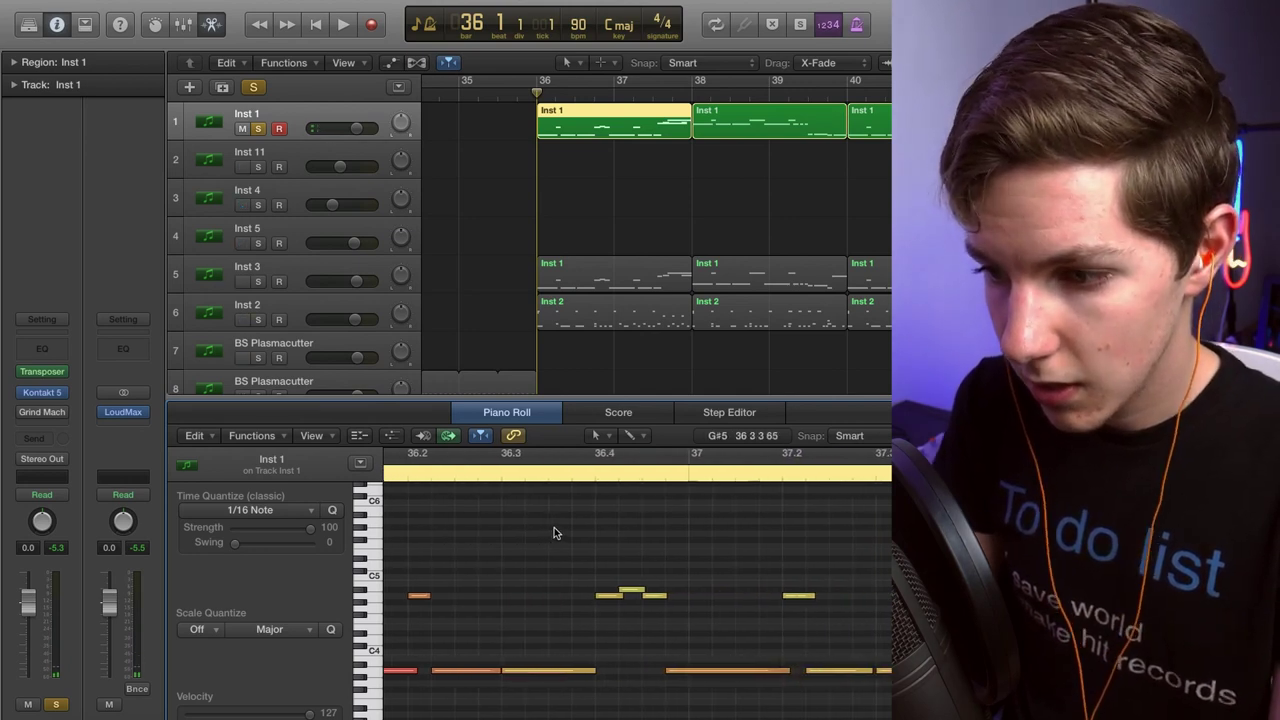
{"action": "key", "text": "Tab"}
{"action": "key", "text": "Right"}
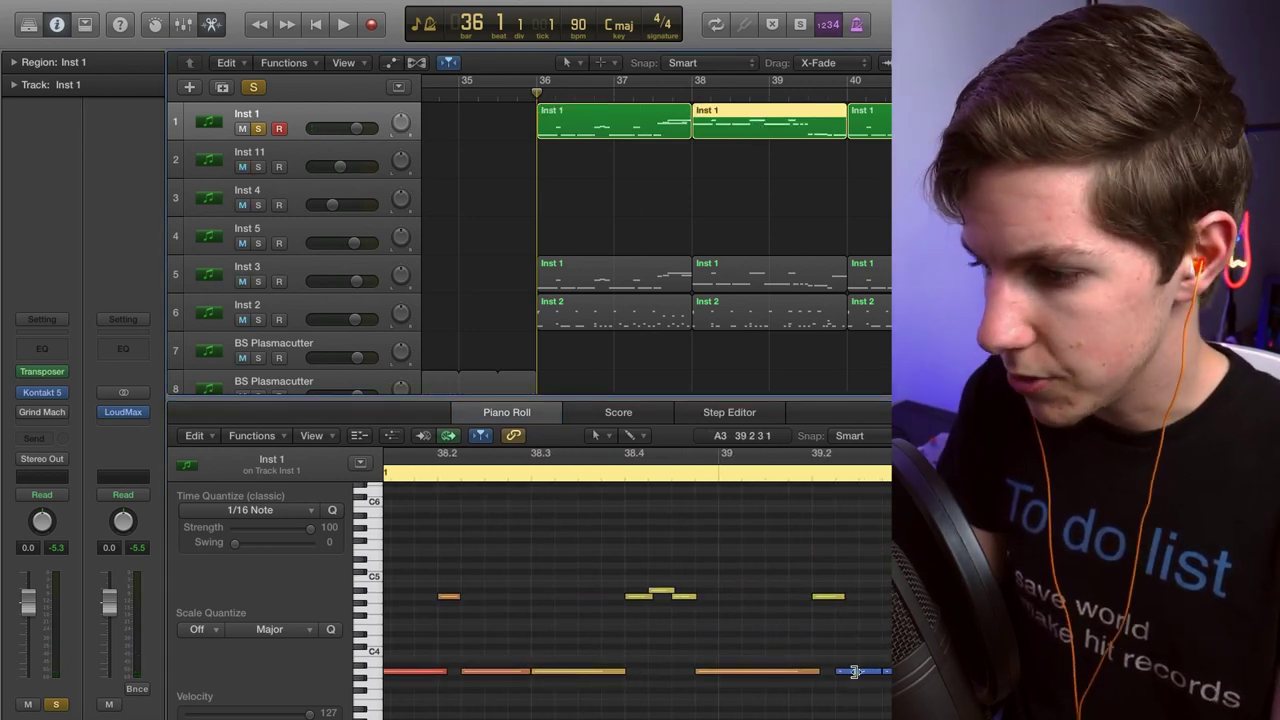
{"action": "left_click", "coordinate": [849, 675]}
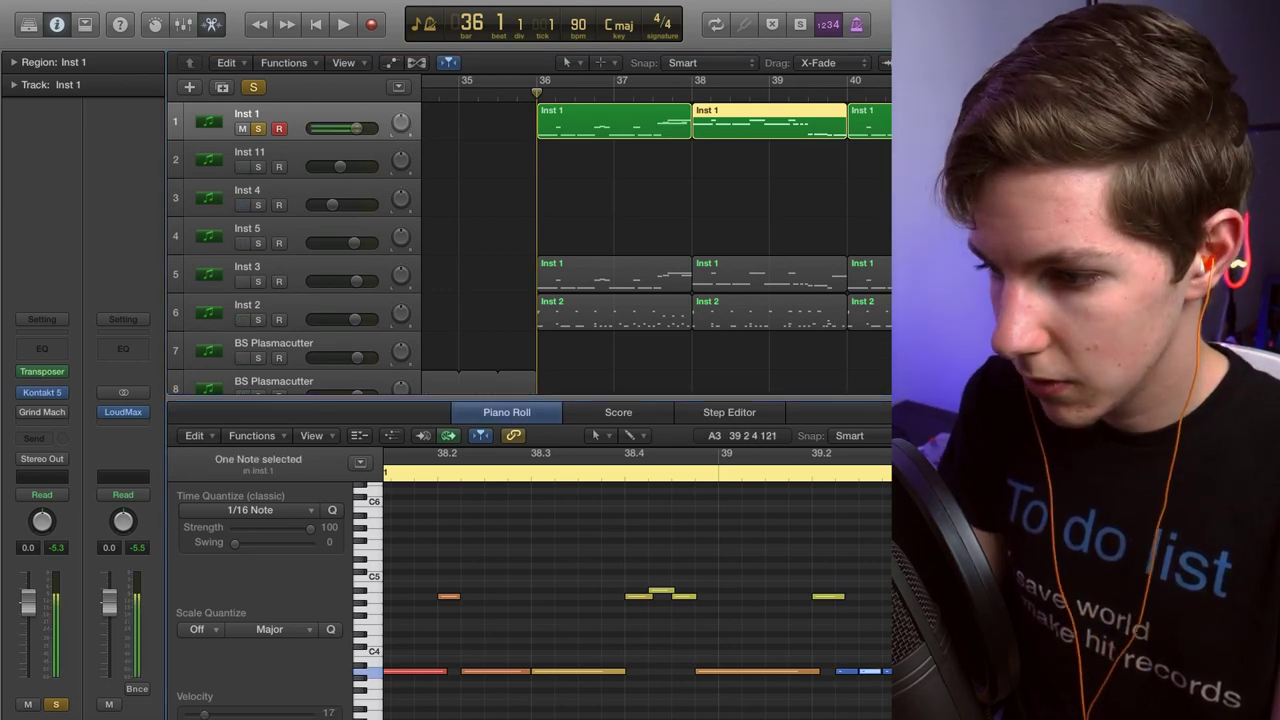
Delete the long red A3 note at bar 38, then undo to restore it.
{"action": "scroll", "coordinate": [714, 598], "scroll_direction": "left", "scroll_amount": 2}
{"action": "scroll", "coordinate": [714, 598], "scroll_direction": "left", "scroll_amount": 1}
{"action": "scroll", "coordinate": [714, 598], "scroll_direction": "up", "scroll_amount": 1}
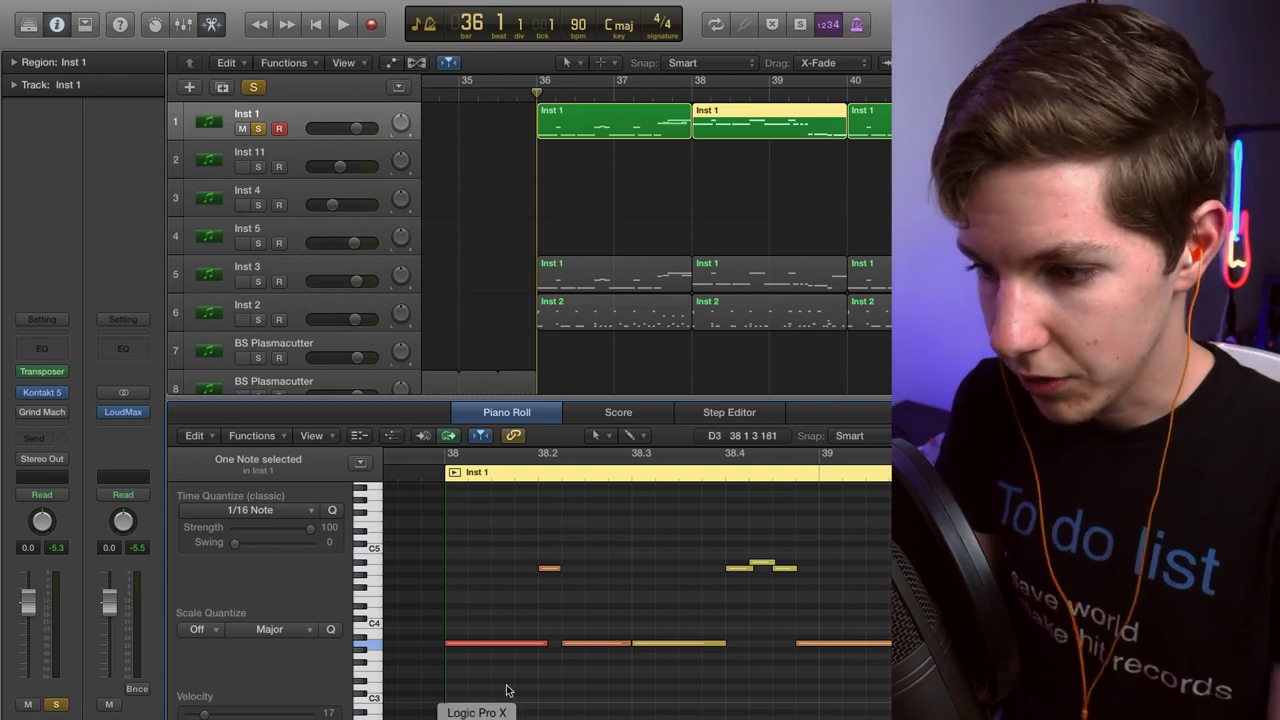
{"action": "left_click", "coordinate": [500, 644]}
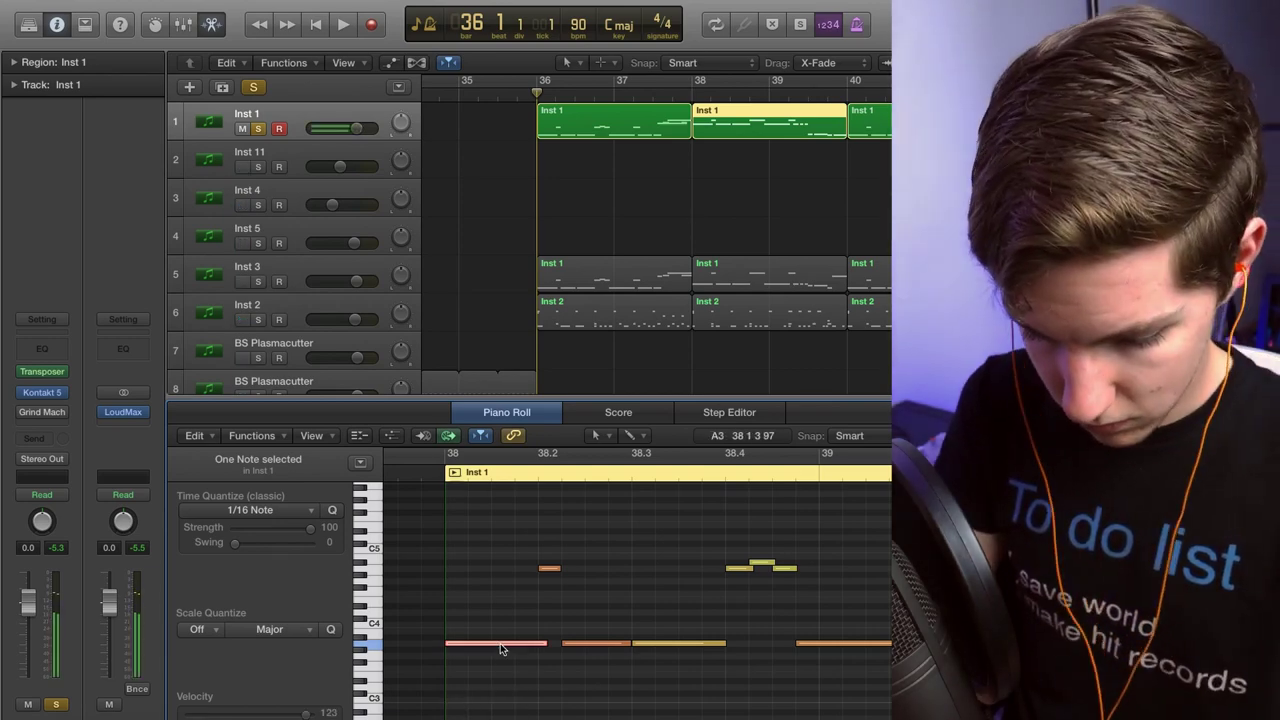
{"action": "key", "text": "Delete"}
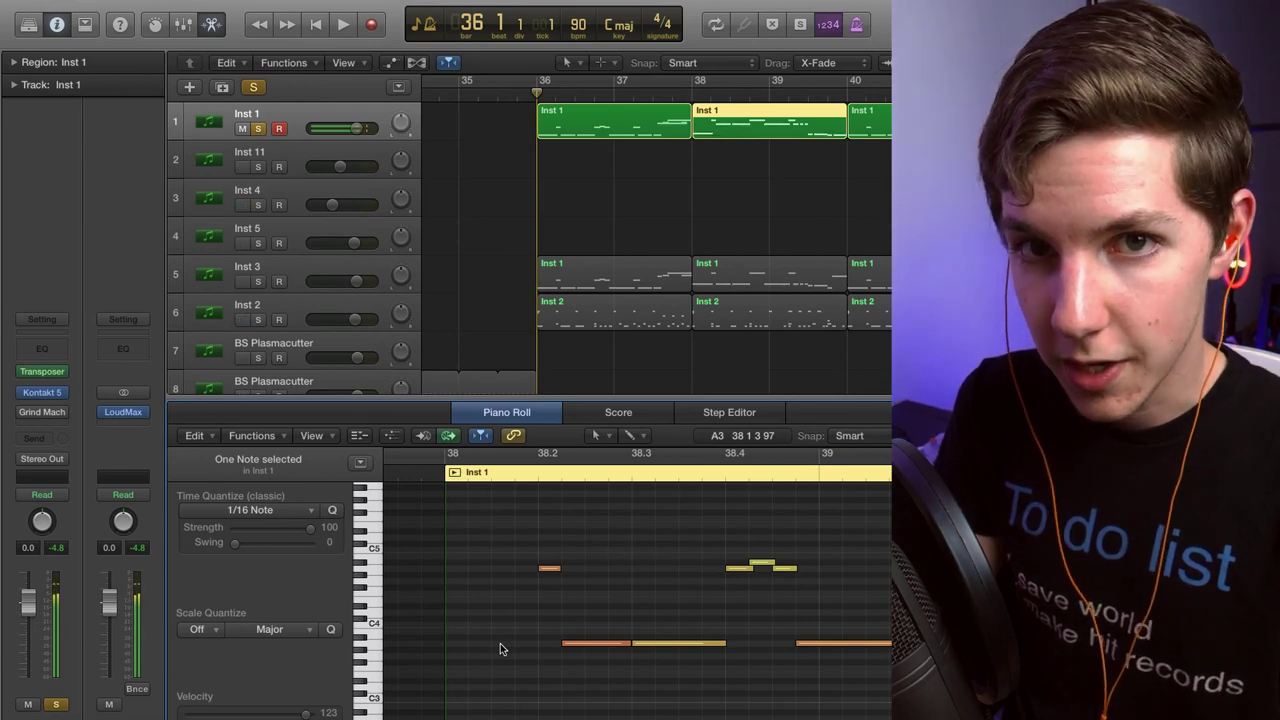
{"action": "key", "text": "super+z"}
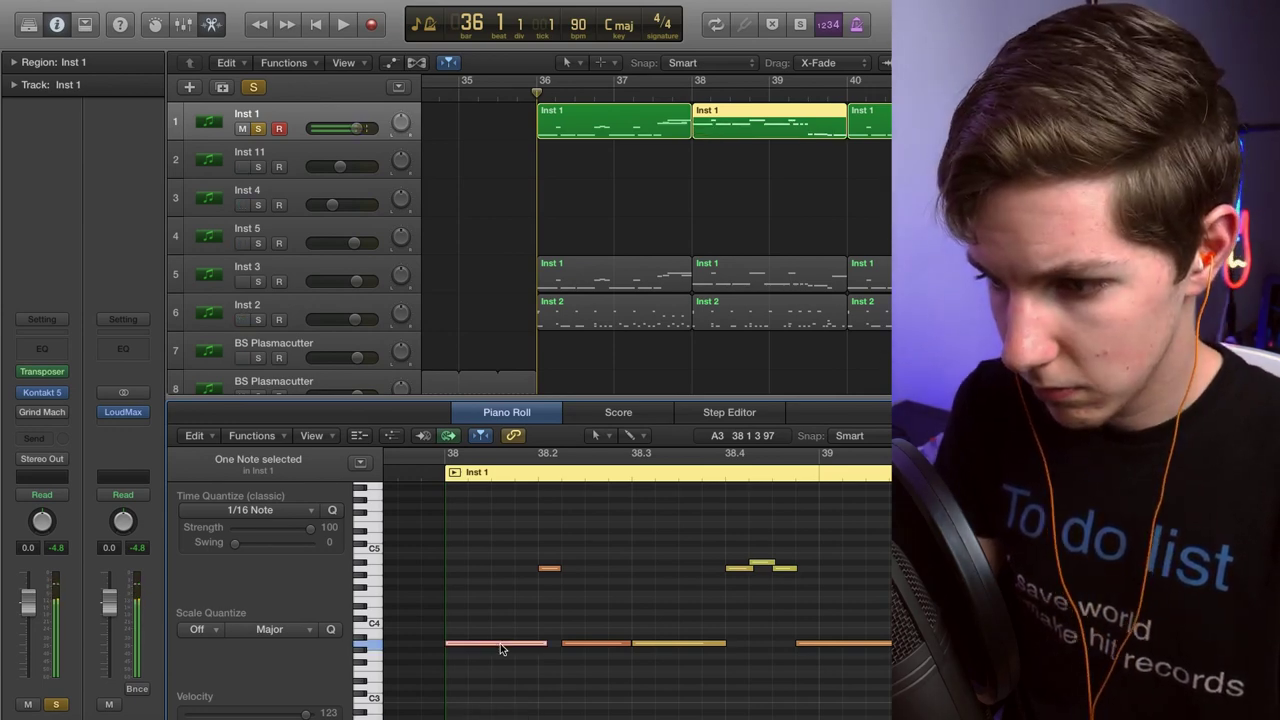
Show Inst 1's Grind Machine II amp while playing from bar 36, then close it.
{"action": "left_click", "coordinate": [40, 413]}
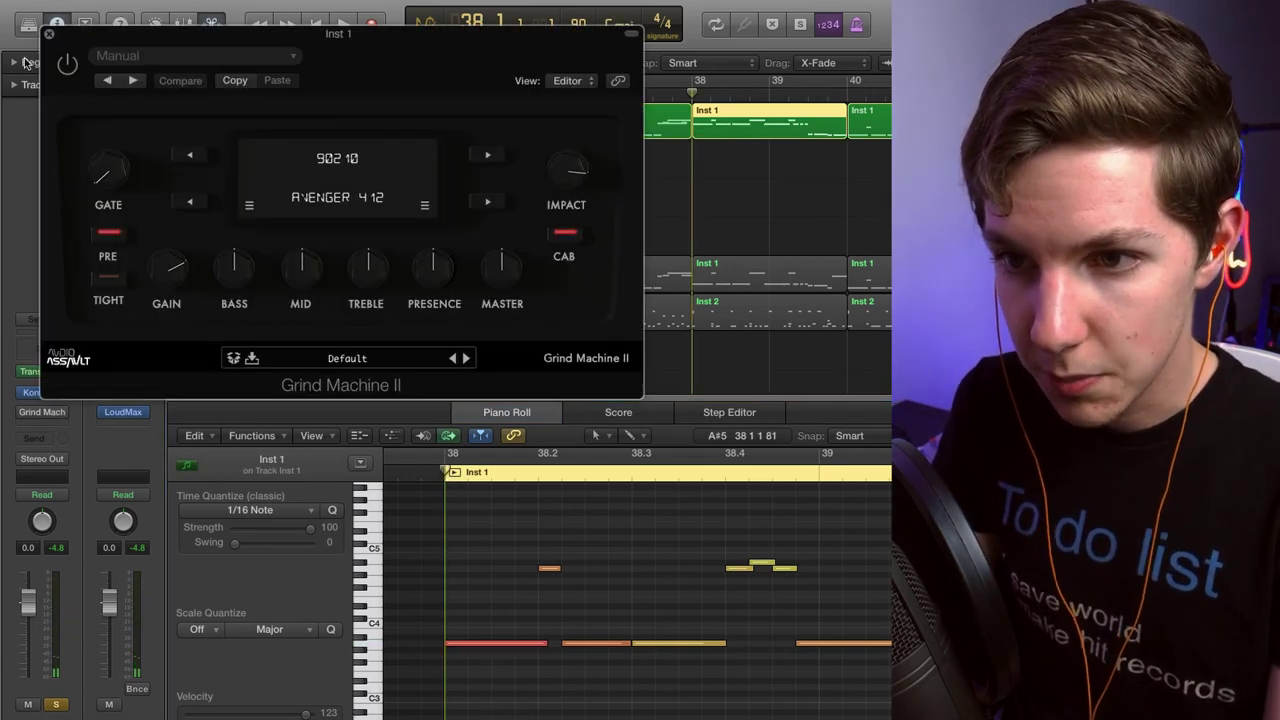
{"action": "left_click_drag", "start_coordinate": [379, 57], "coordinate": [754, 284]}
{"action": "left_click", "coordinate": [570, 128]}
{"action": "key", "text": "space"}
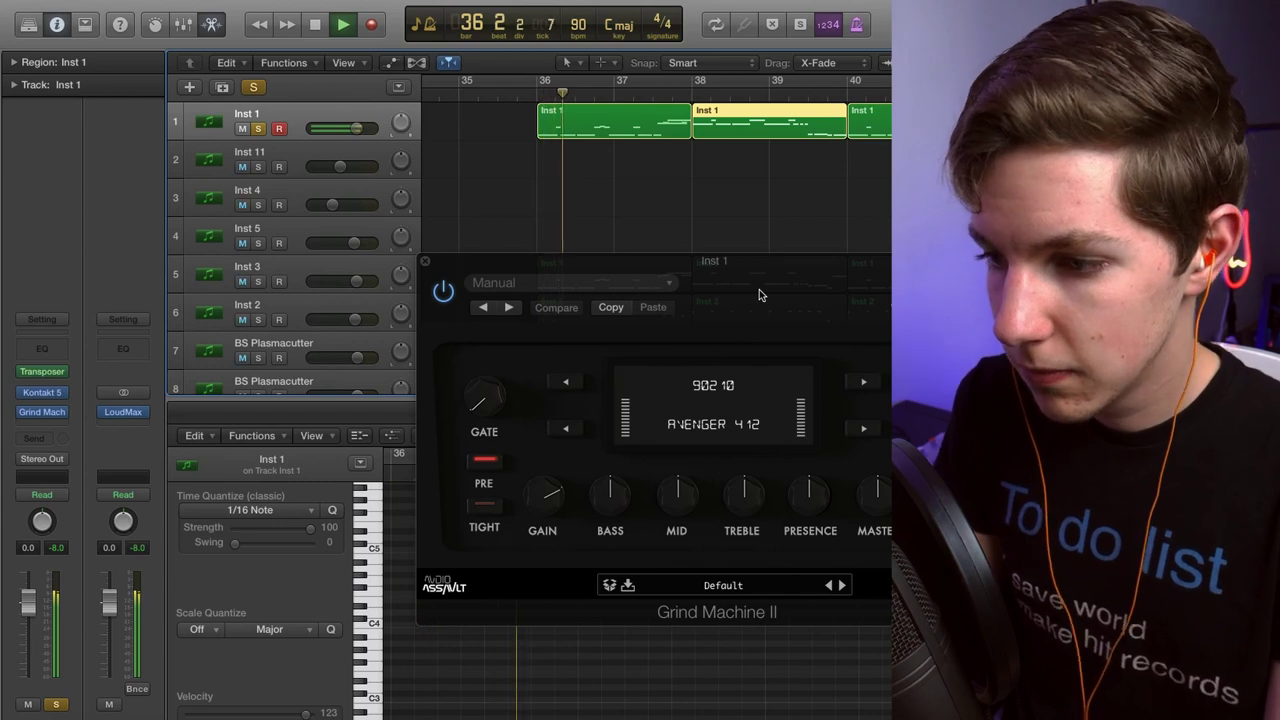
{"action": "left_click", "coordinate": [424, 262]}
Hide the Piano Roll, stop playback, and move the solo from Inst 1 to Inst 3.
{"action": "left_click", "coordinate": [577, 213]}
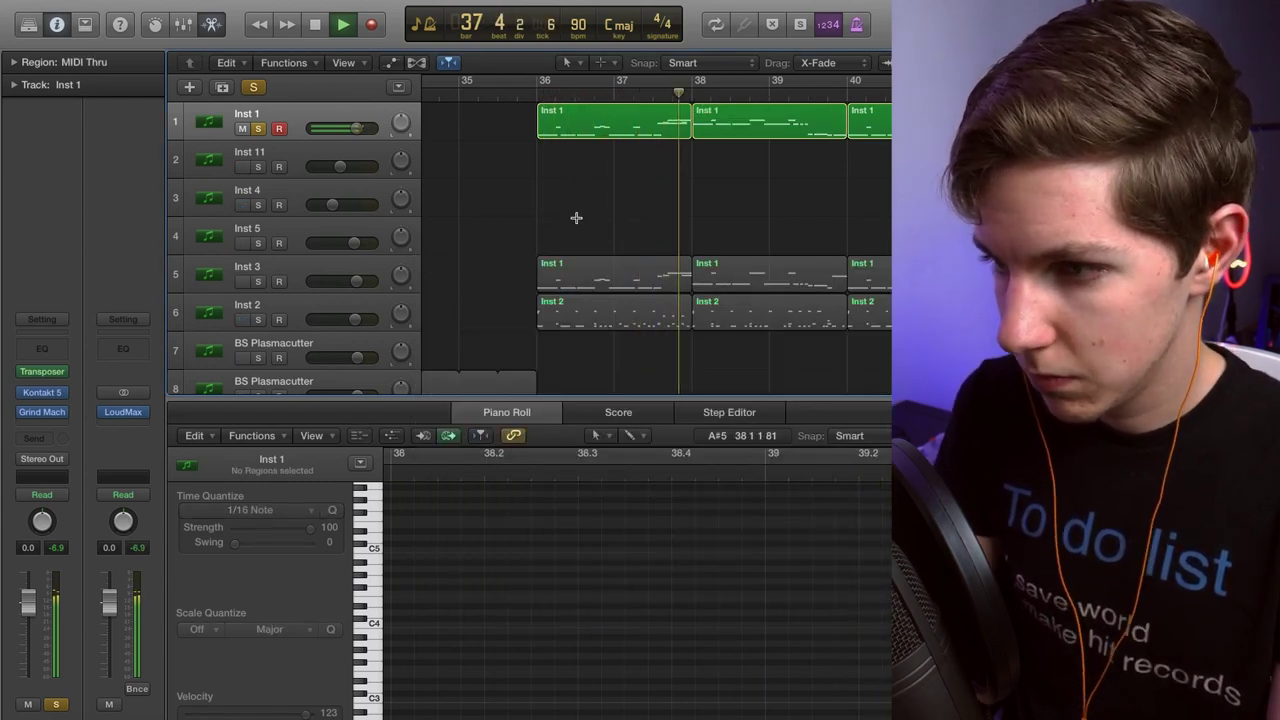
{"action": "scroll", "coordinate": [585, 217], "scroll_direction": "right", "scroll_amount": 3}
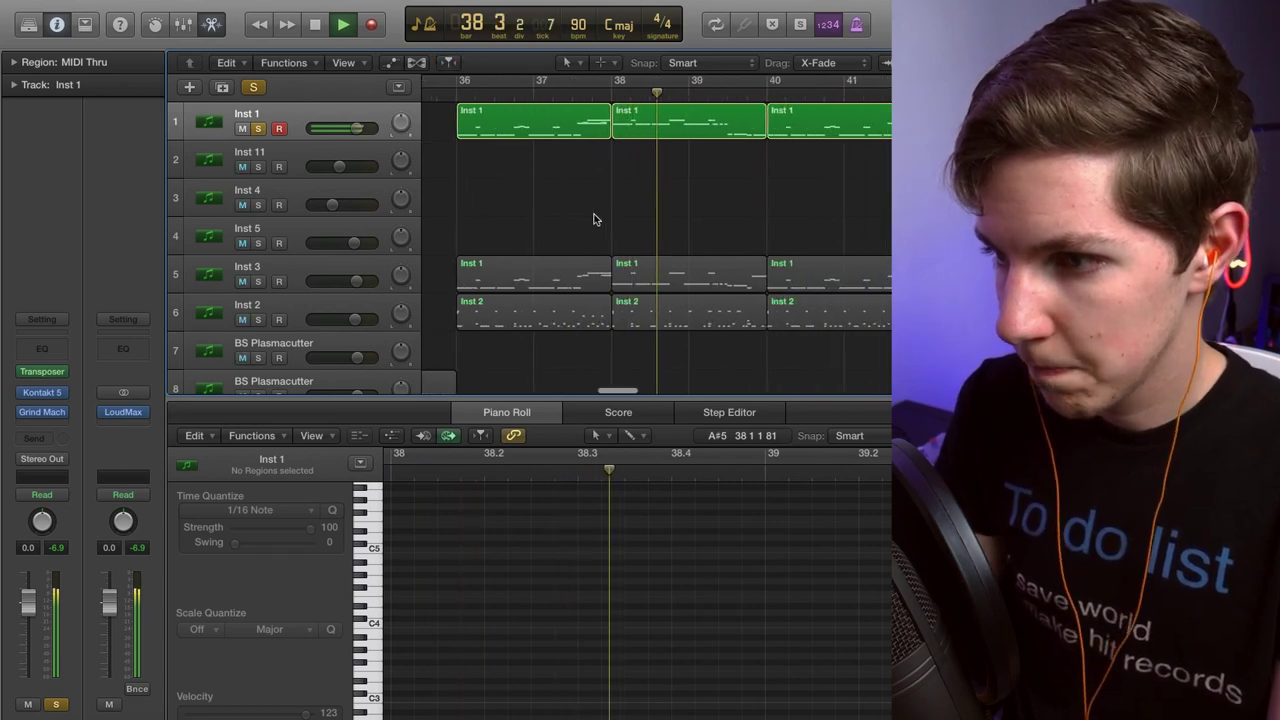
{"action": "key", "text": "e"}
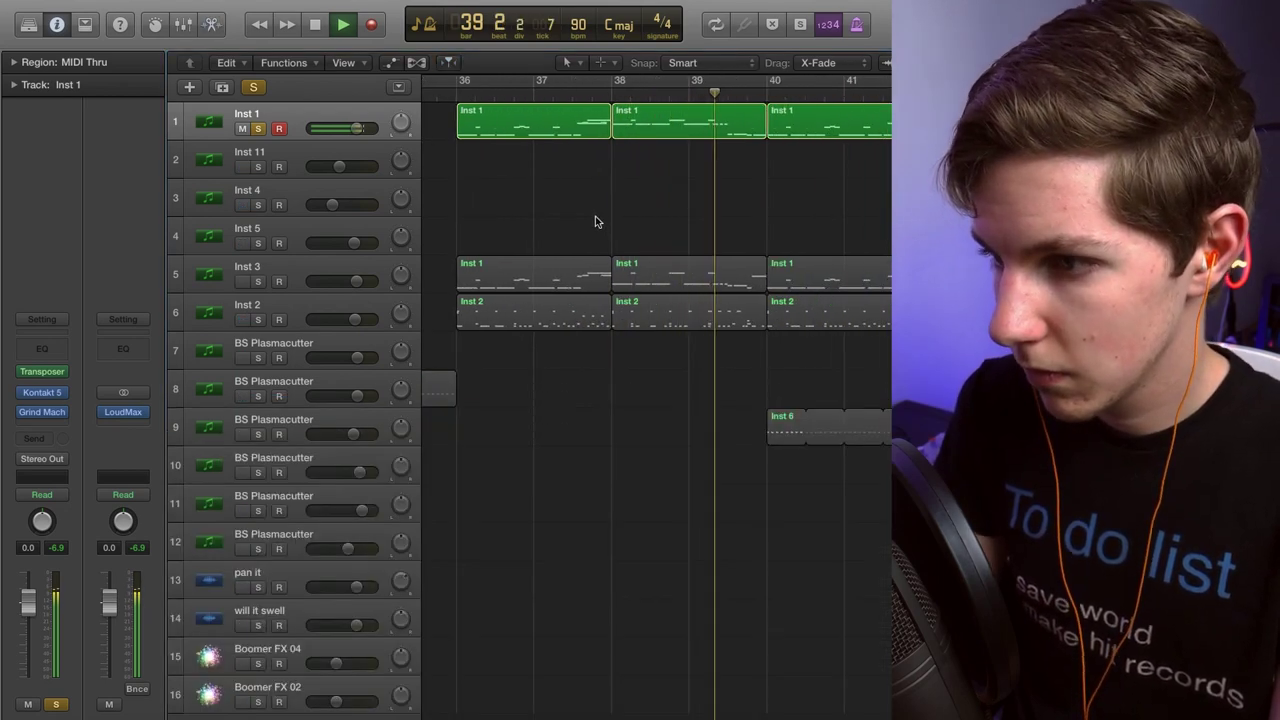
{"action": "key", "text": "space"}
{"action": "left_click", "coordinate": [257, 129]}
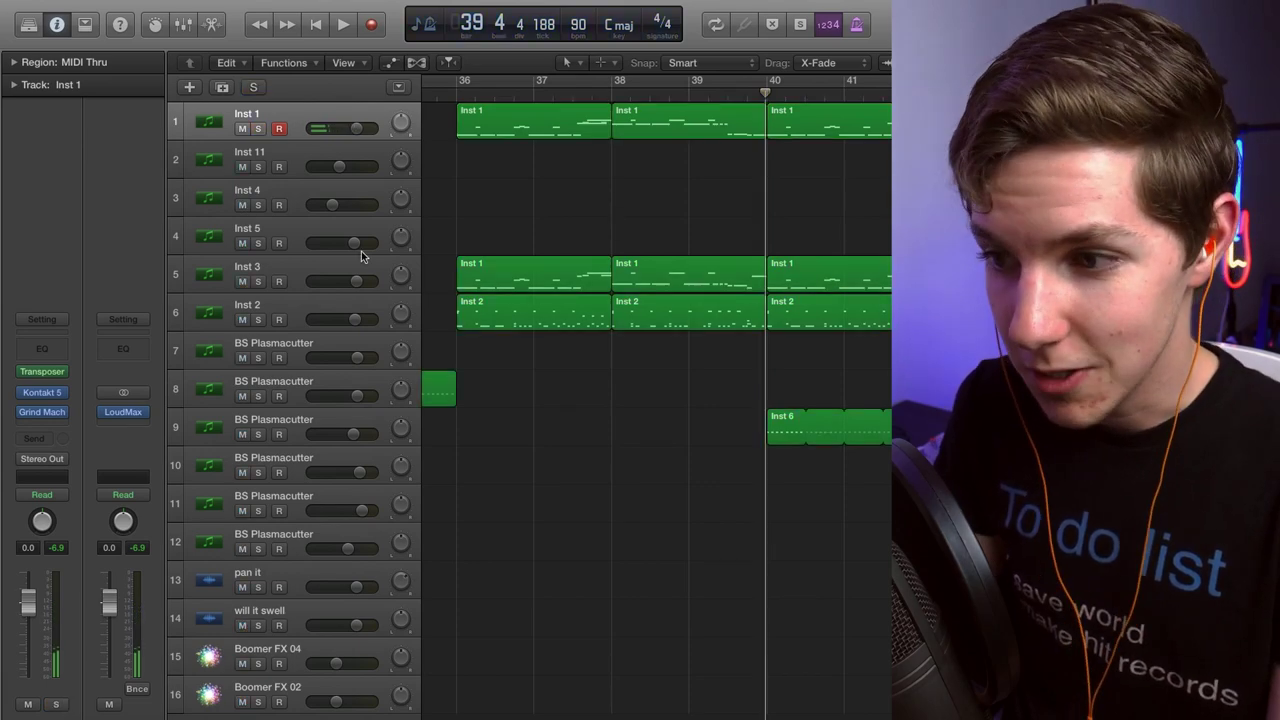
{"action": "left_click", "coordinate": [258, 283]}
Play Inst 3's Shreddage Bass 2 part alone from bar 36, viewing its Kontakt instrument.
{"action": "key", "text": "space"}
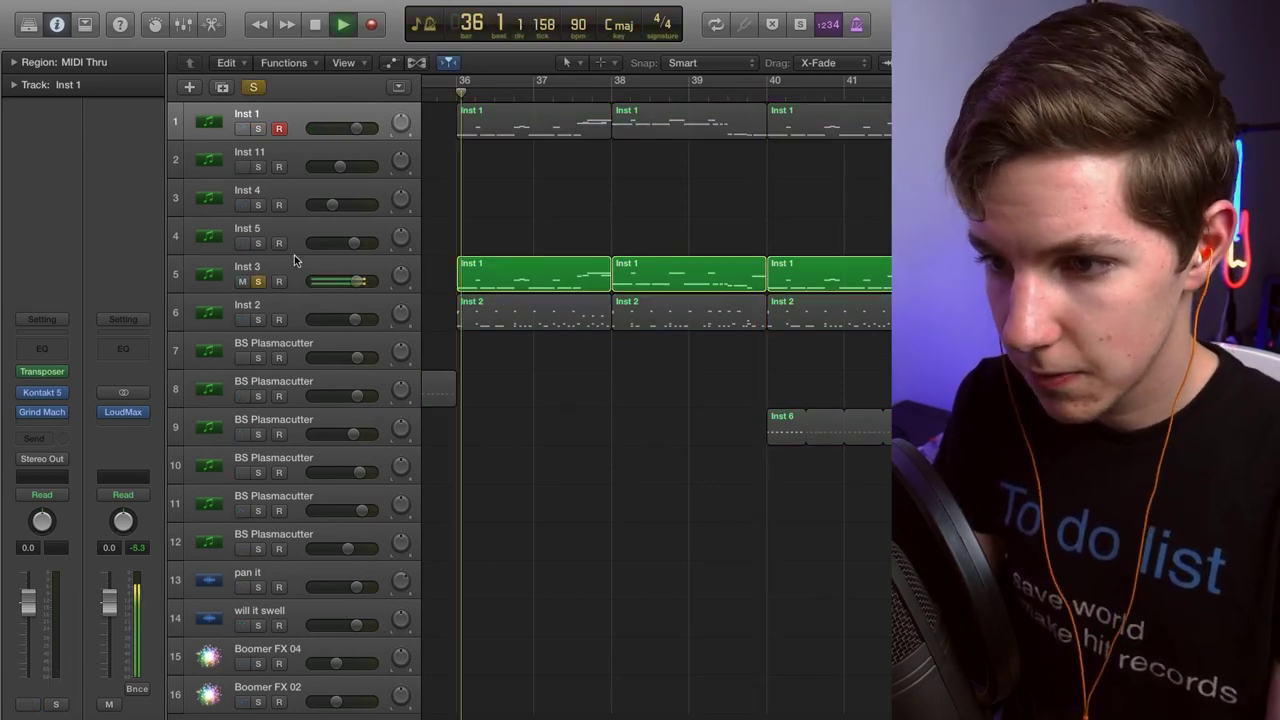
{"action": "left_click", "coordinate": [303, 263]}
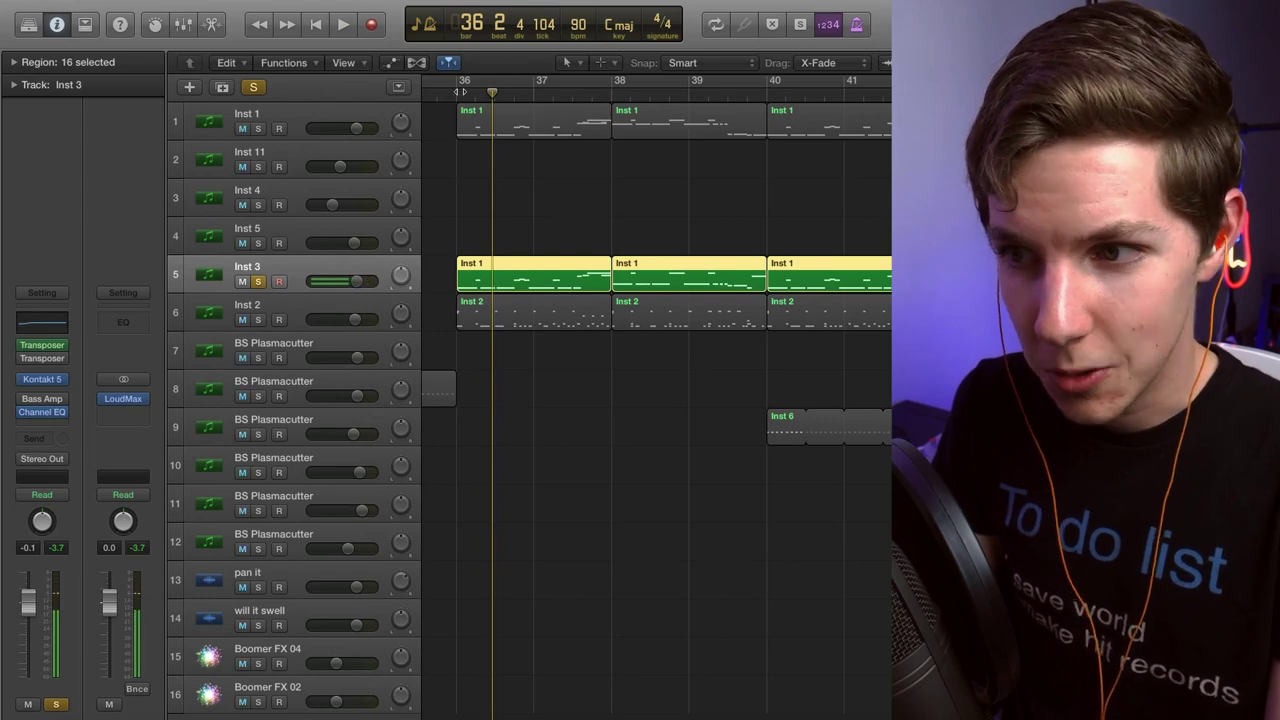
{"action": "key", "text": "space"}
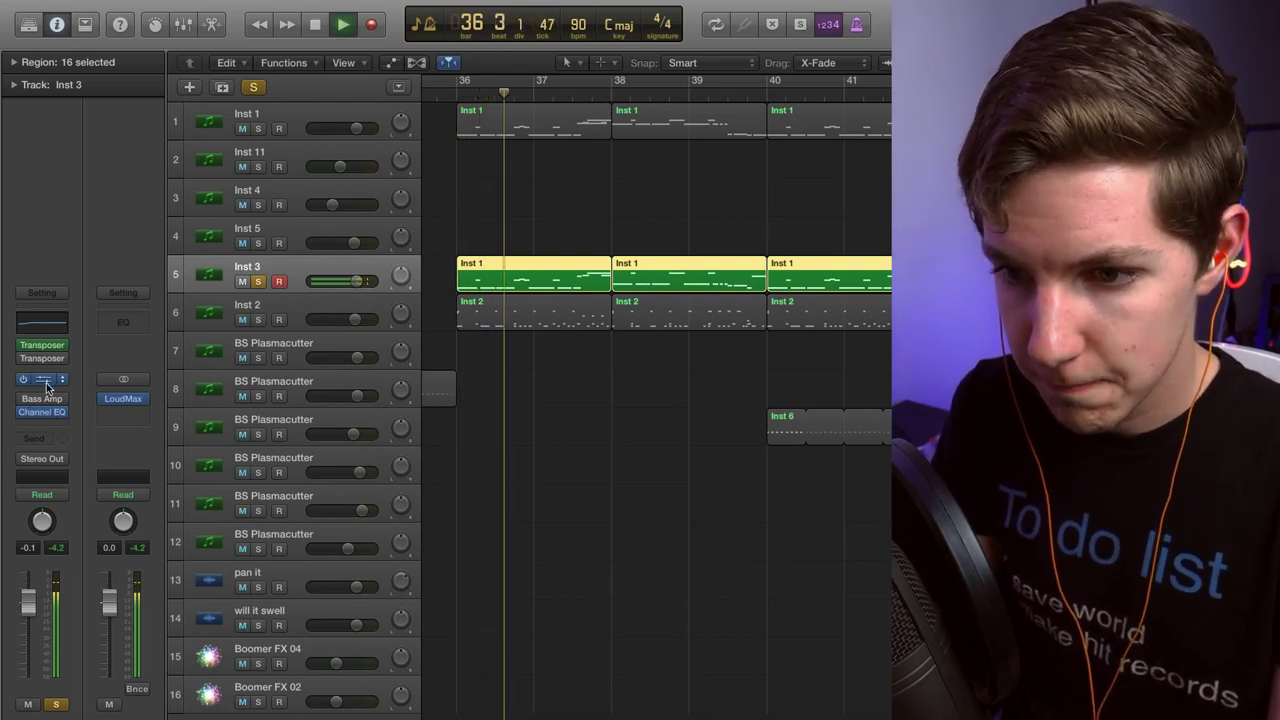
{"action": "left_click", "coordinate": [46, 383]}
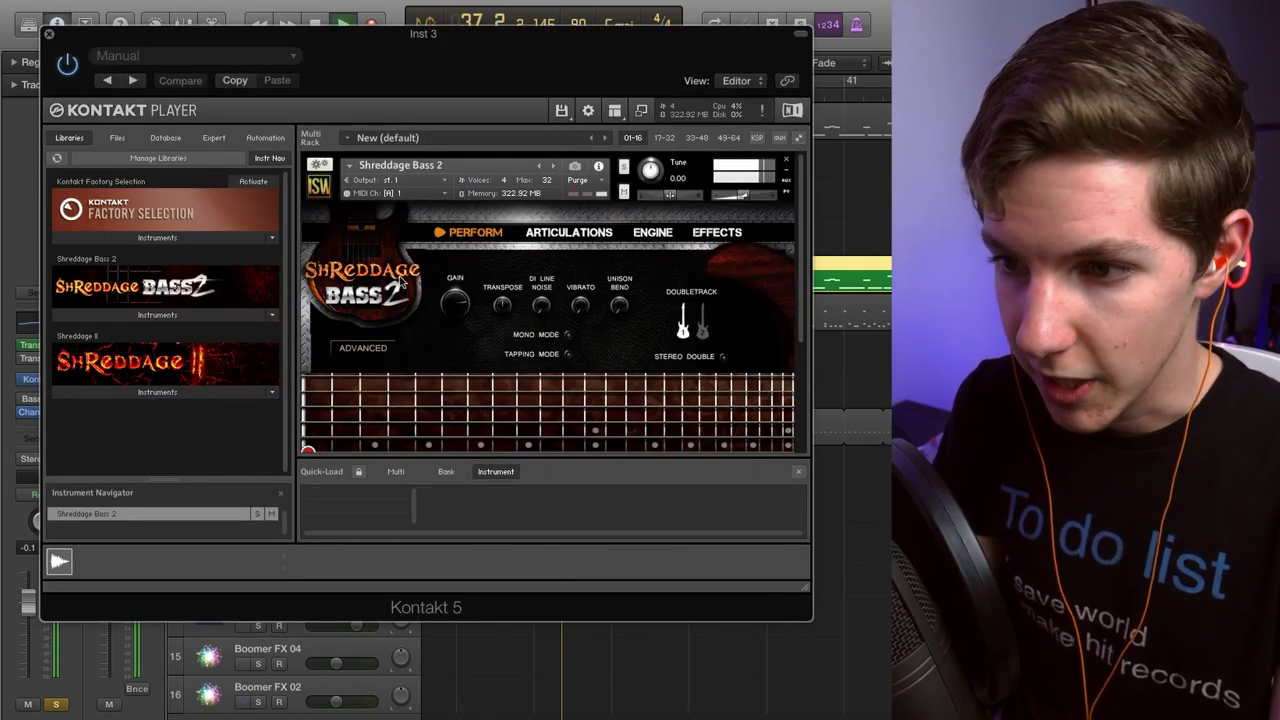
{"action": "left_click", "coordinate": [49, 36]}
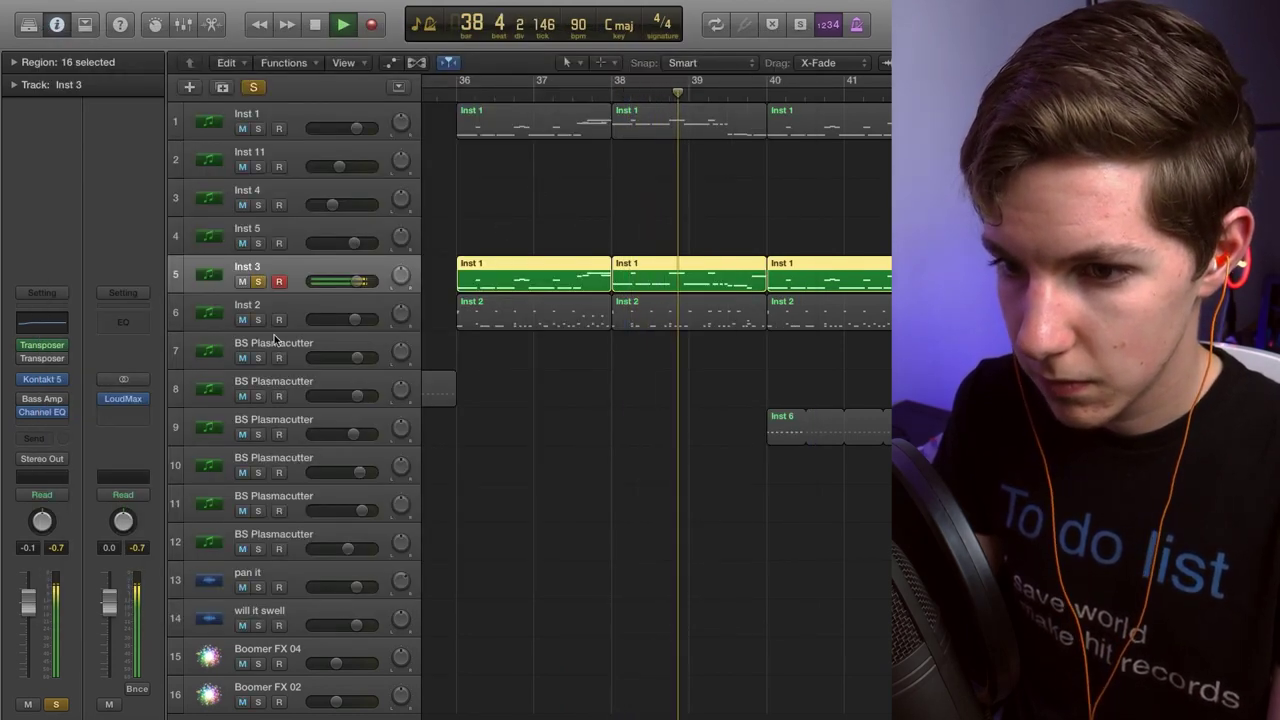
{"action": "key", "text": "space"}
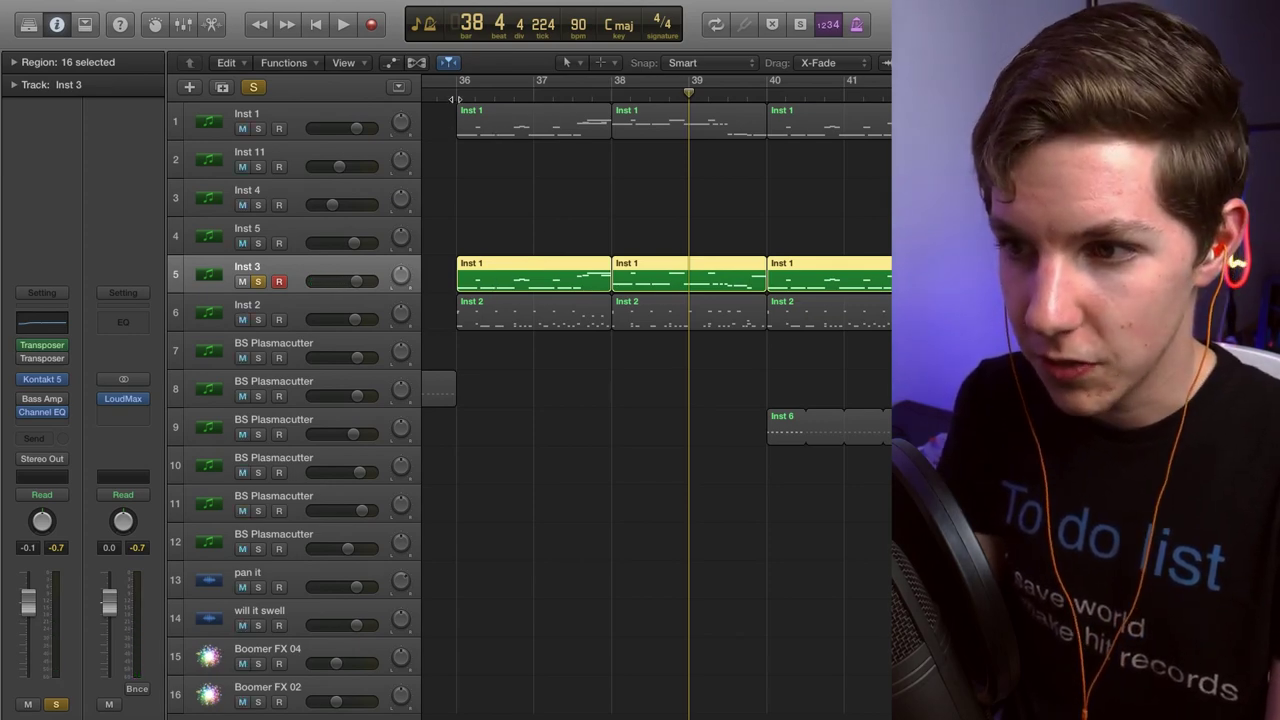
{"action": "key", "text": "Return"}
{"action": "key", "text": "space"}
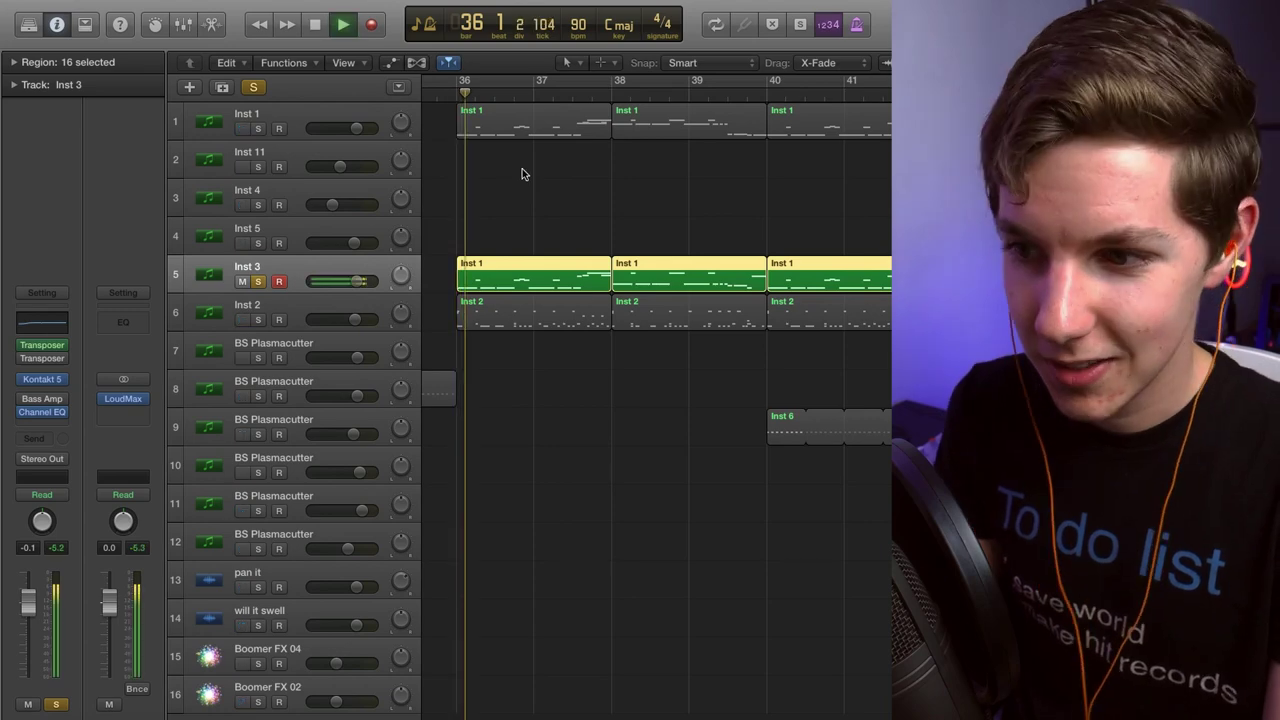
{"action": "key", "text": "space"}
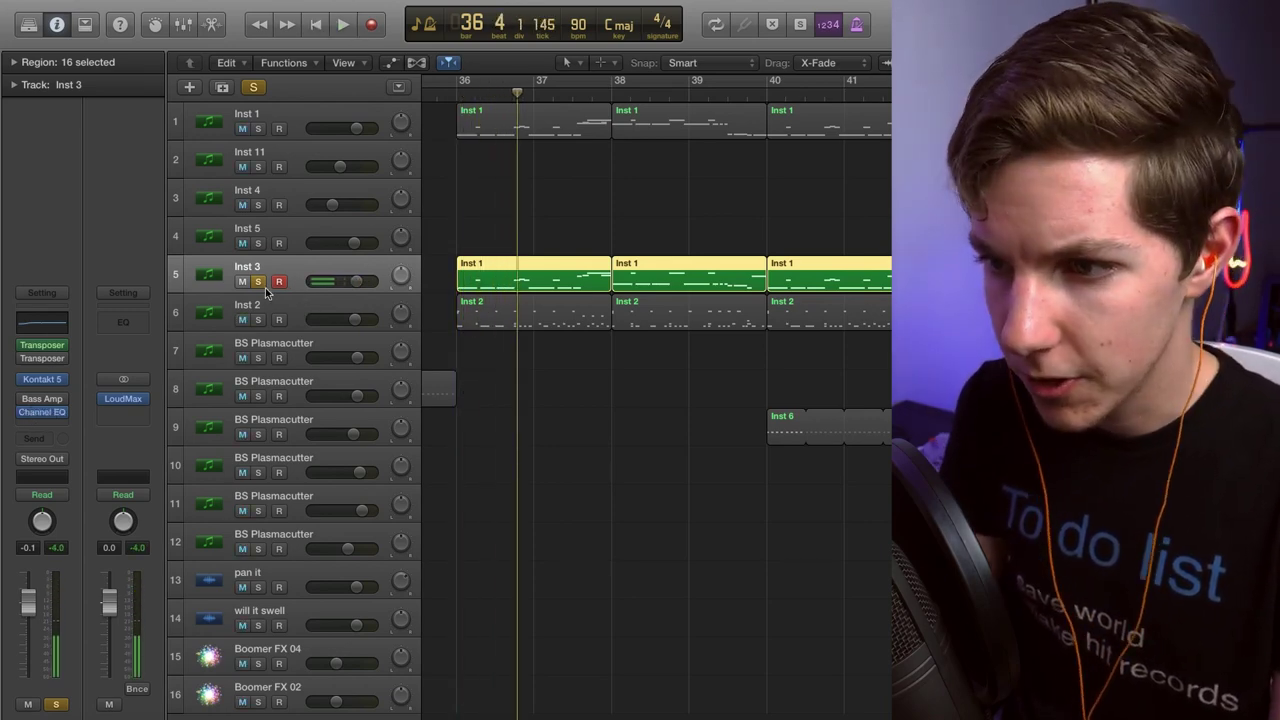
Play Inst 1 and Inst 3 soloed together, then clear all solos and return to bar 36.
{"action": "left_click", "coordinate": [261, 286]}
{"action": "left_click", "coordinate": [261, 286]}
{"action": "left_click", "coordinate": [258, 129]}
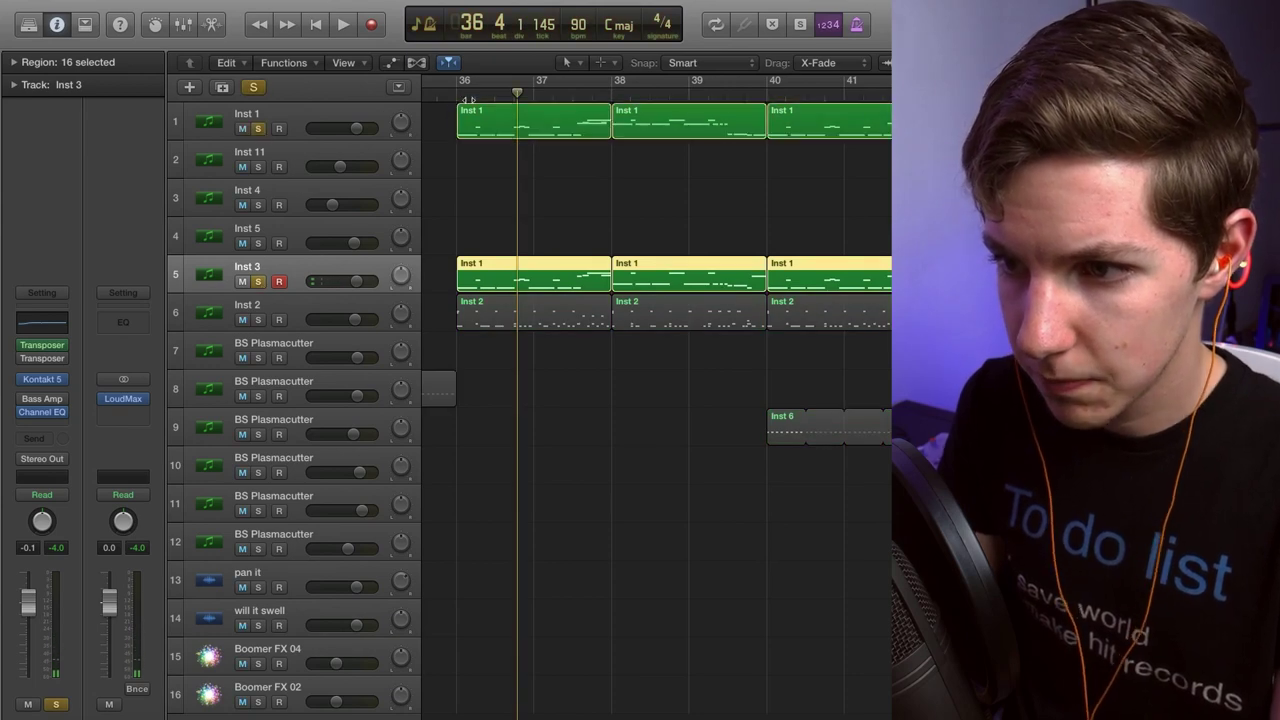
{"action": "key", "text": "space"}
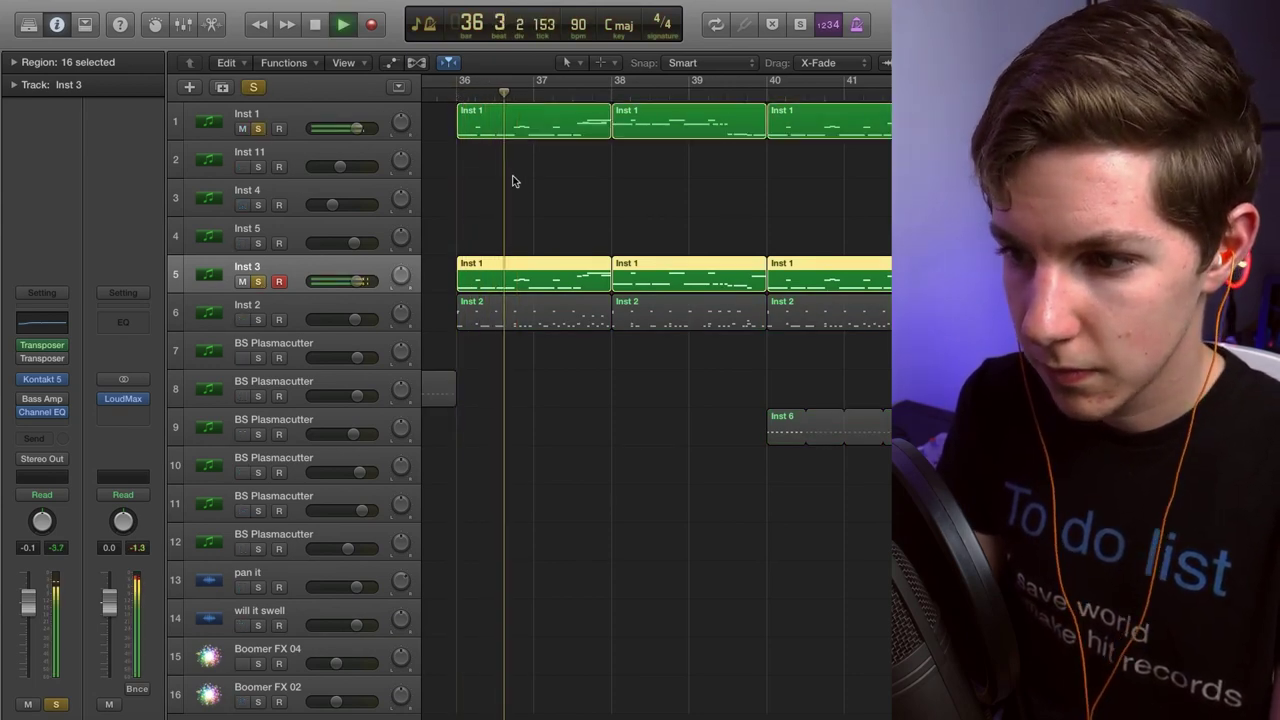
{"action": "key", "text": "space"}
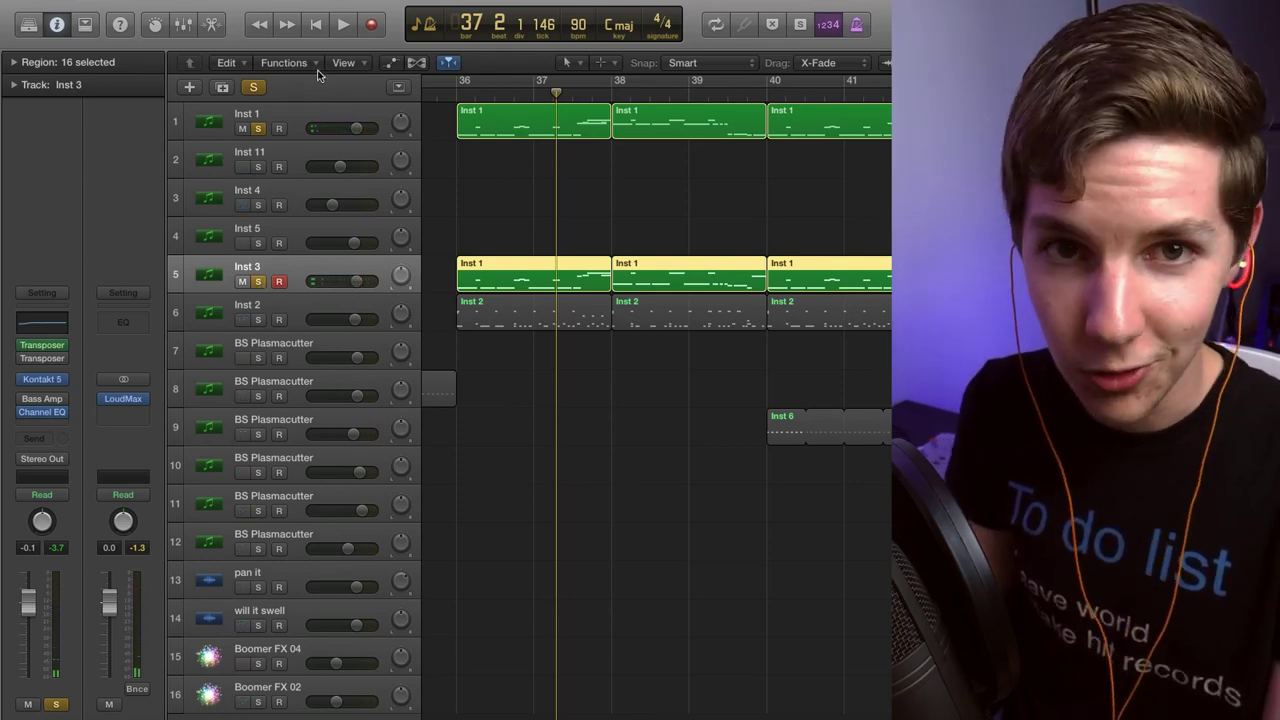
{"action": "left_click", "coordinate": [253, 87]}
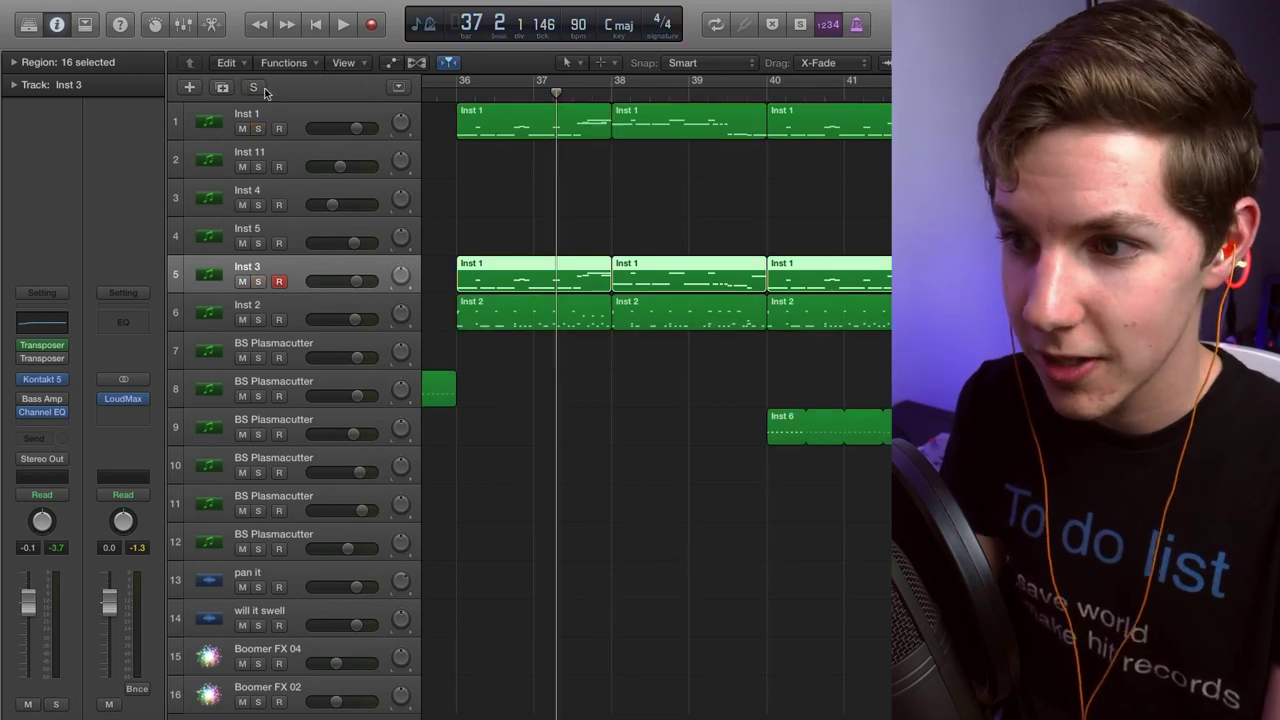
{"action": "left_click", "coordinate": [535, 193]}
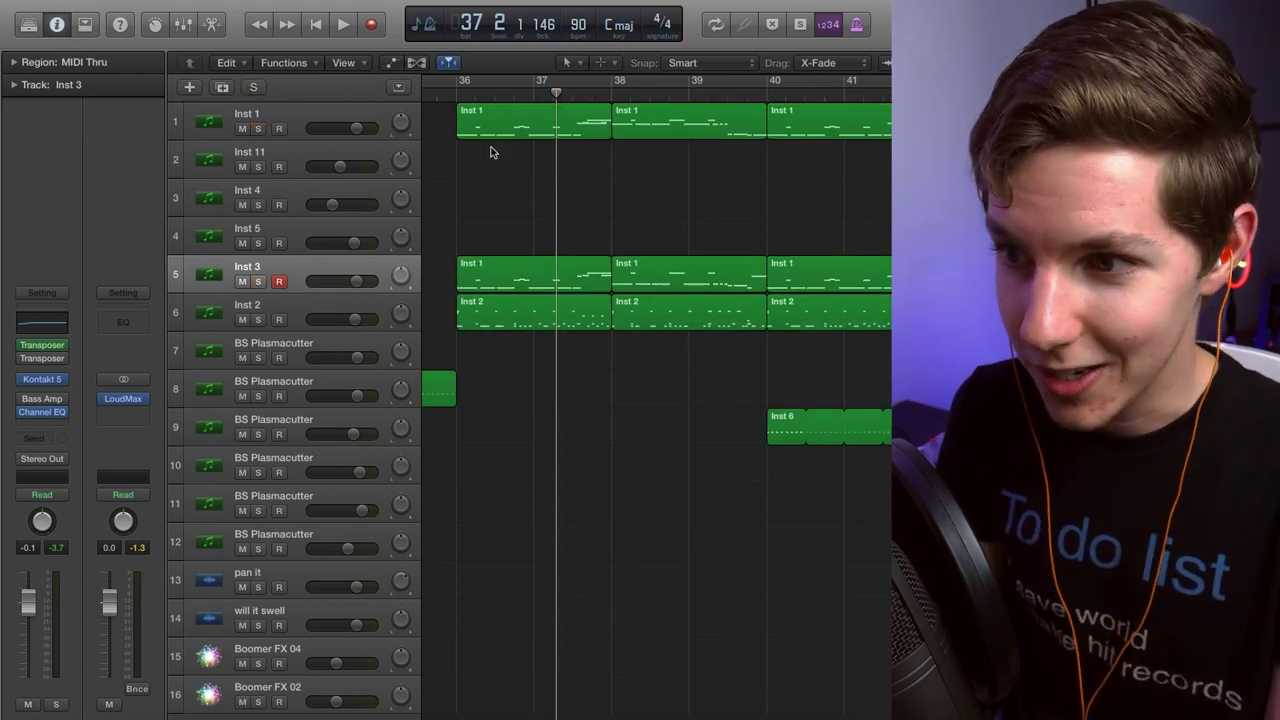
{"action": "left_click", "coordinate": [460, 92]}
Solo and play the Inst 2 drums, opening its MT-PowerDrumKit mixer window on the right.
{"action": "left_click", "coordinate": [257, 320]}
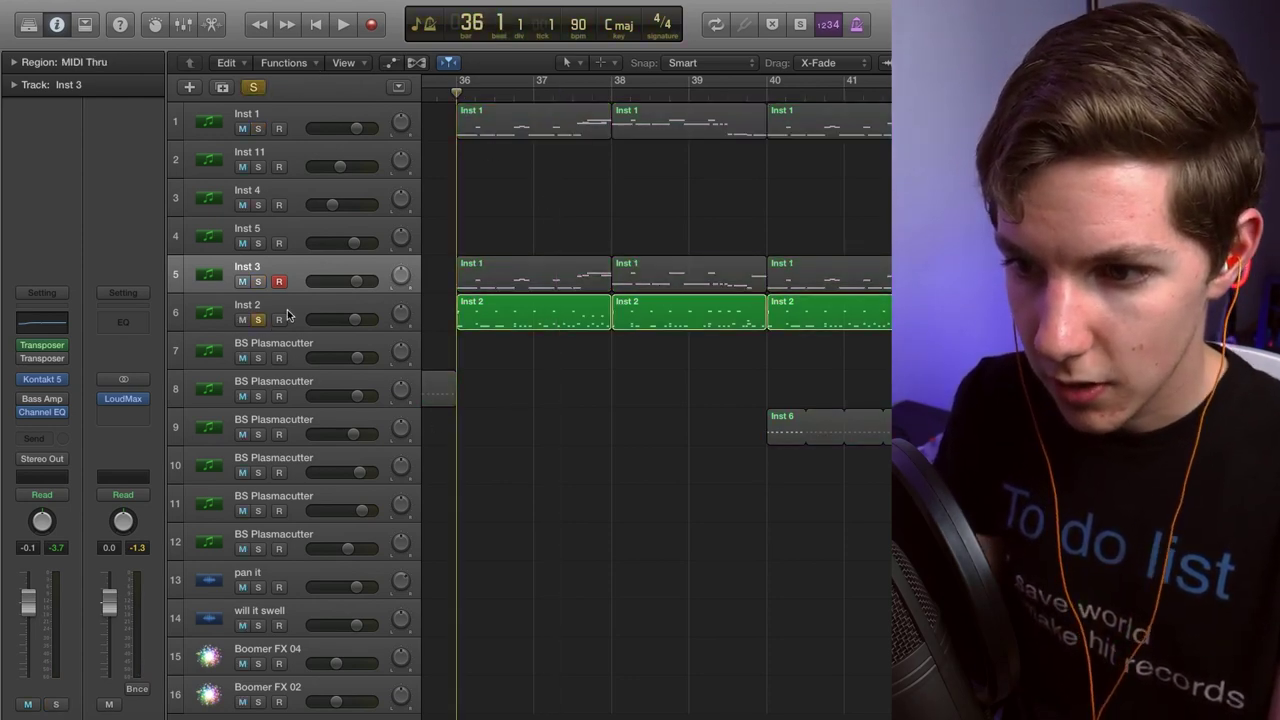
{"action": "left_click", "coordinate": [225, 312]}
{"action": "key", "text": "space"}
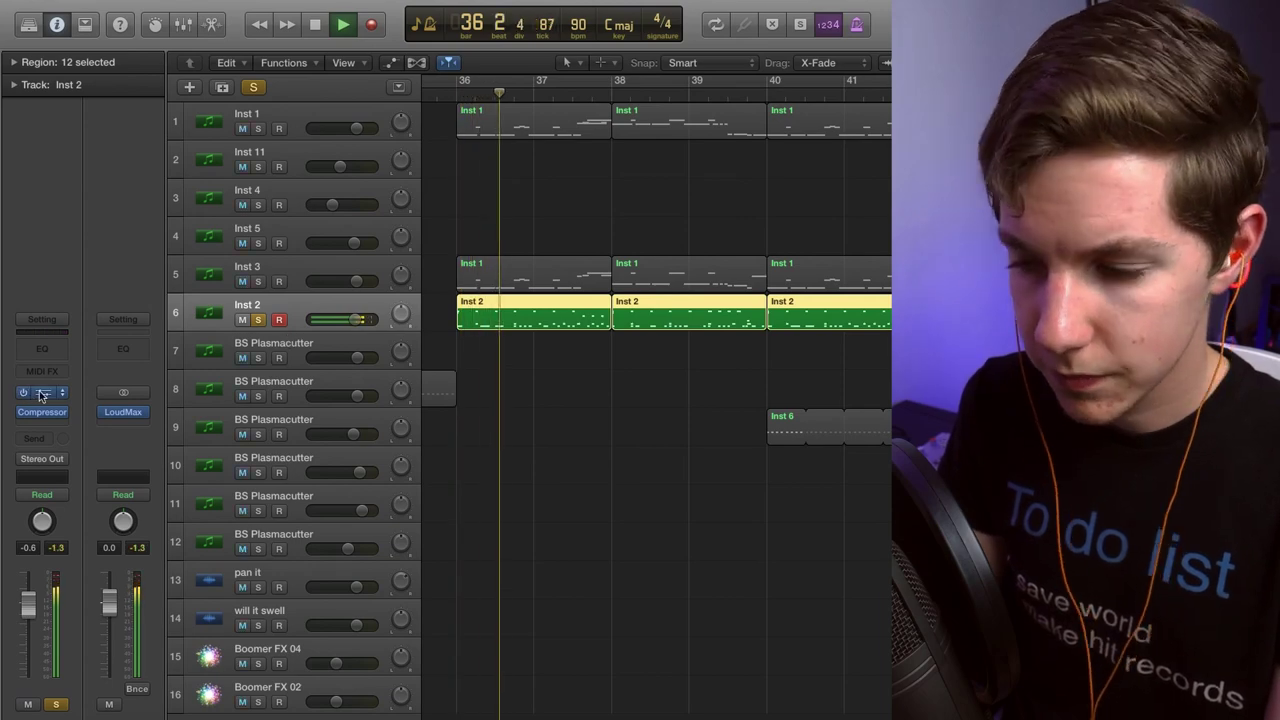
{"action": "left_click", "coordinate": [40, 393]}
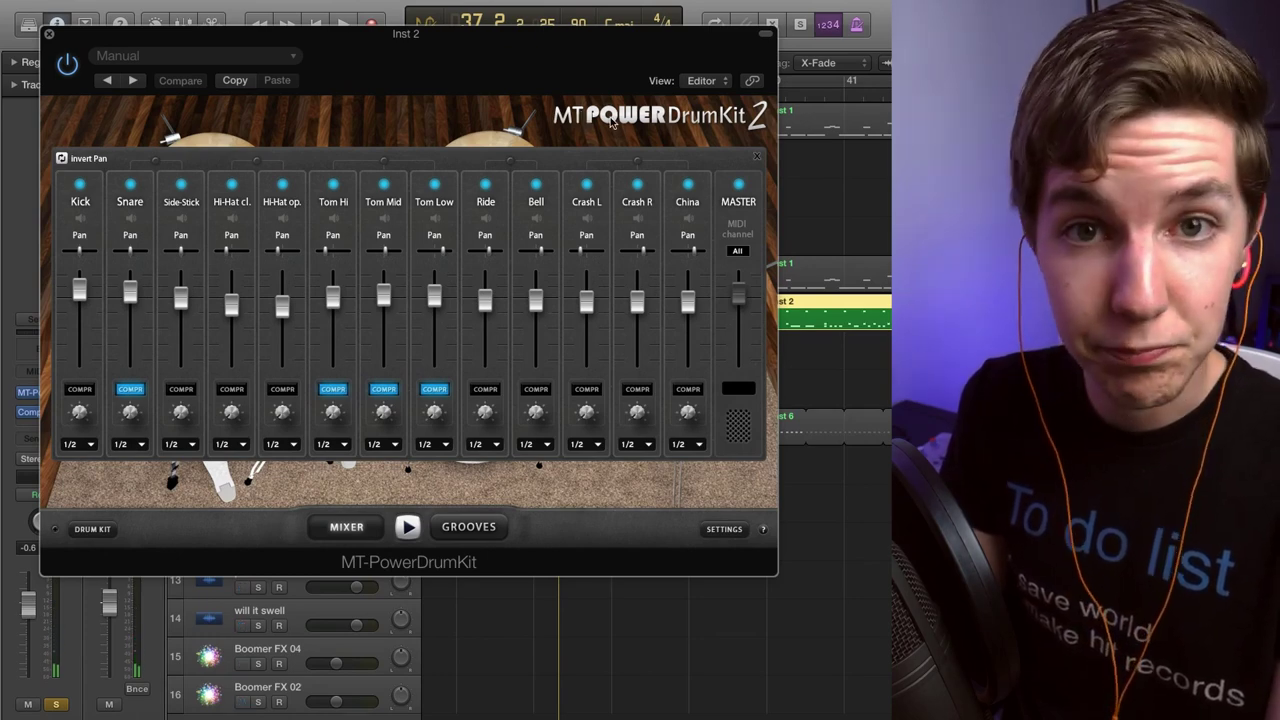
{"action": "left_click_drag", "start_coordinate": [446, 84], "coordinate": [648, 91]}
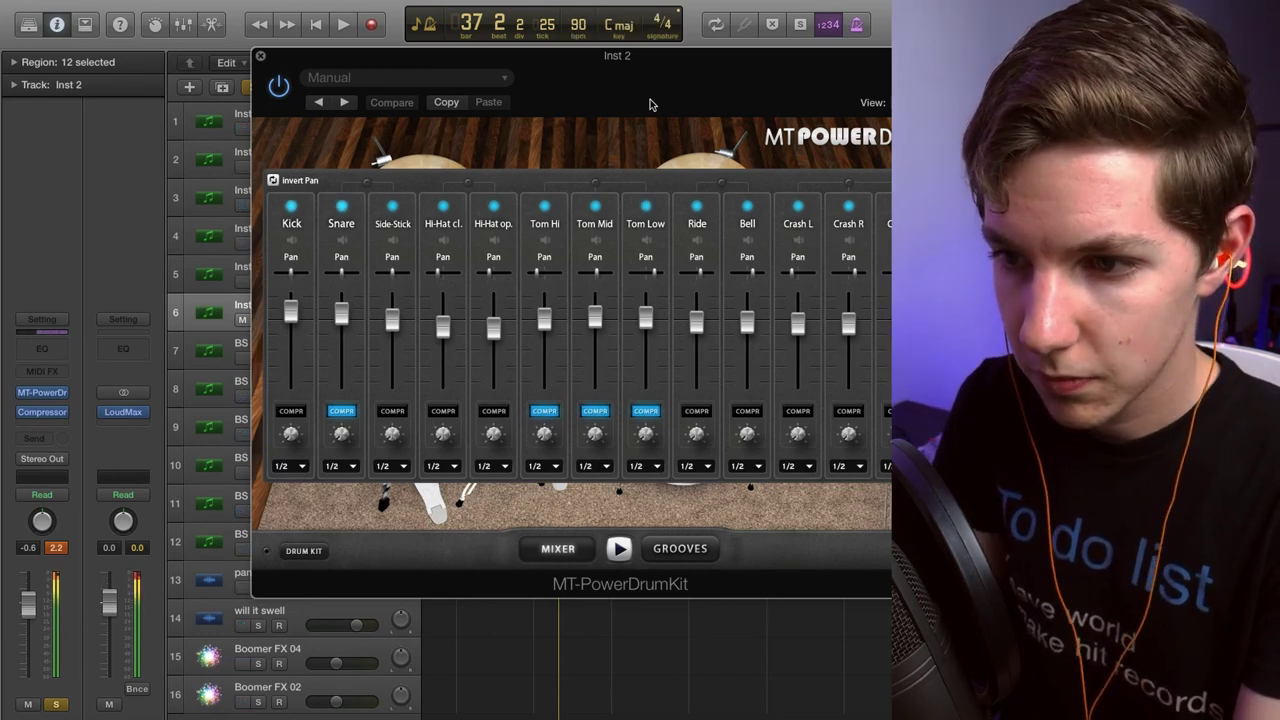
Close the drum kit window and play the soloed Inst 2 drums from bar 36 to about bar 40.
{"action": "left_click", "coordinate": [262, 57]}
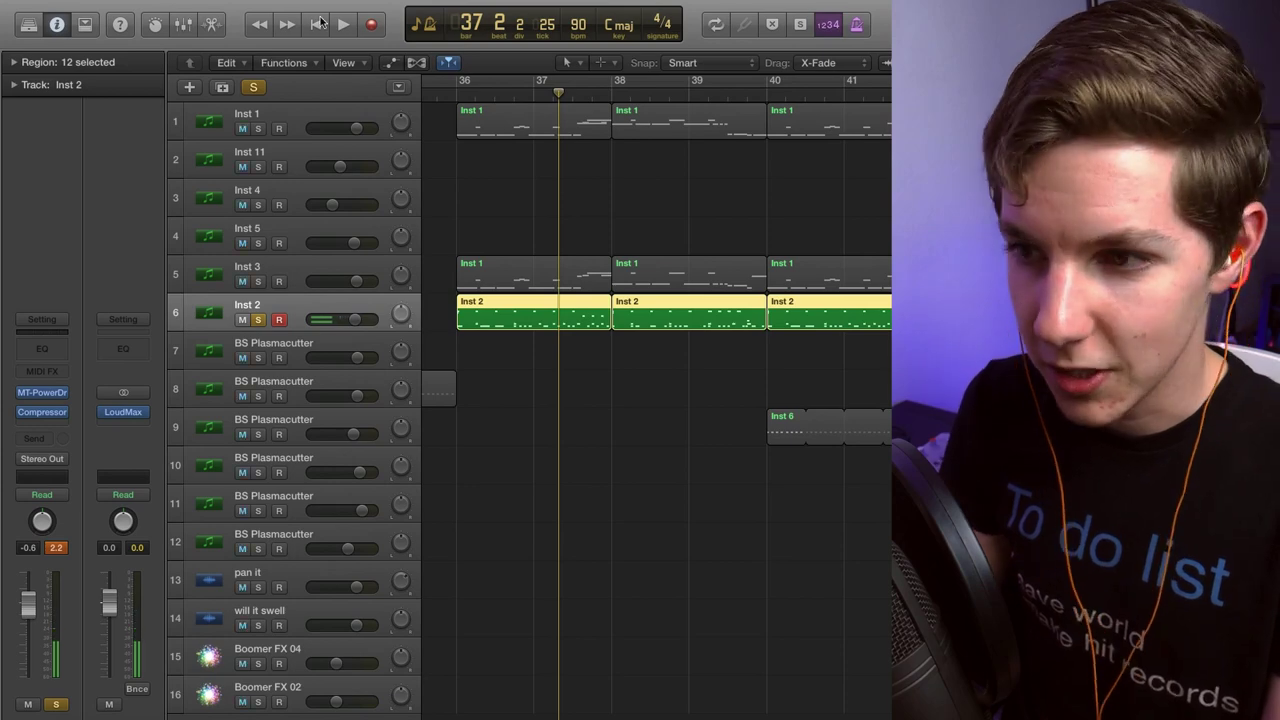
{"action": "left_click", "coordinate": [474, 98]}
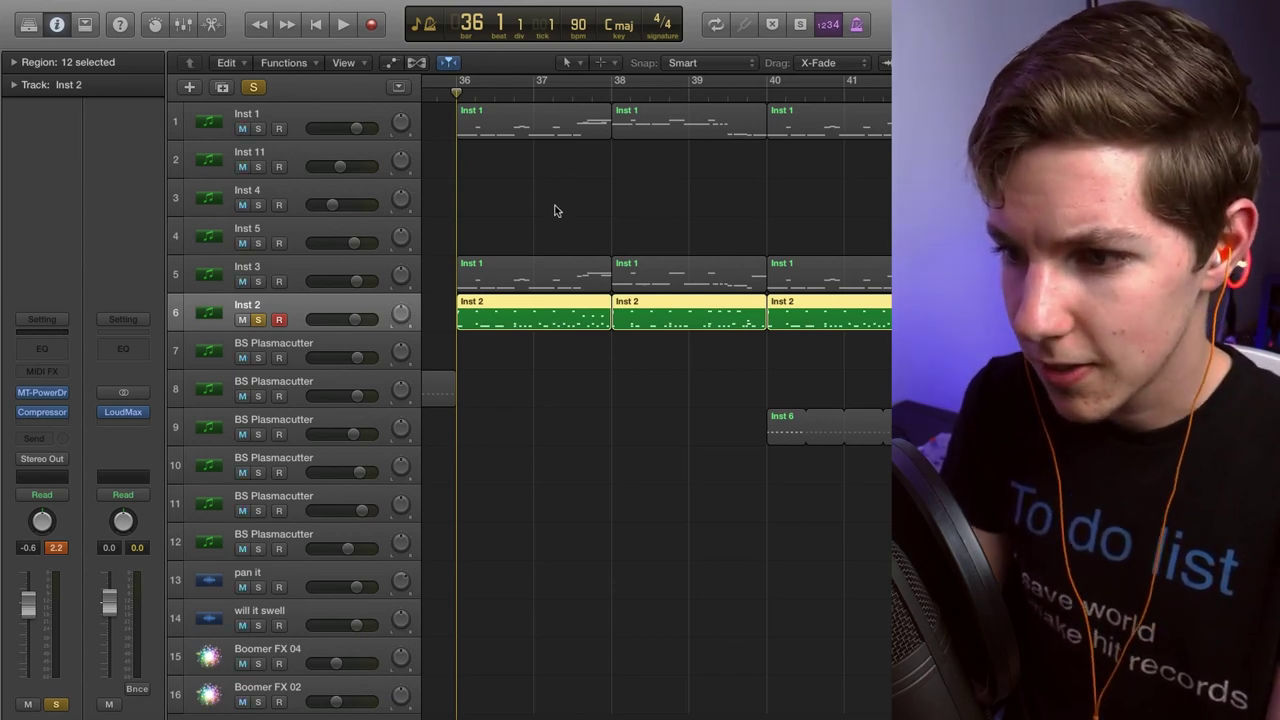
{"action": "key", "text": "space"}
{"action": "key", "text": "space"}
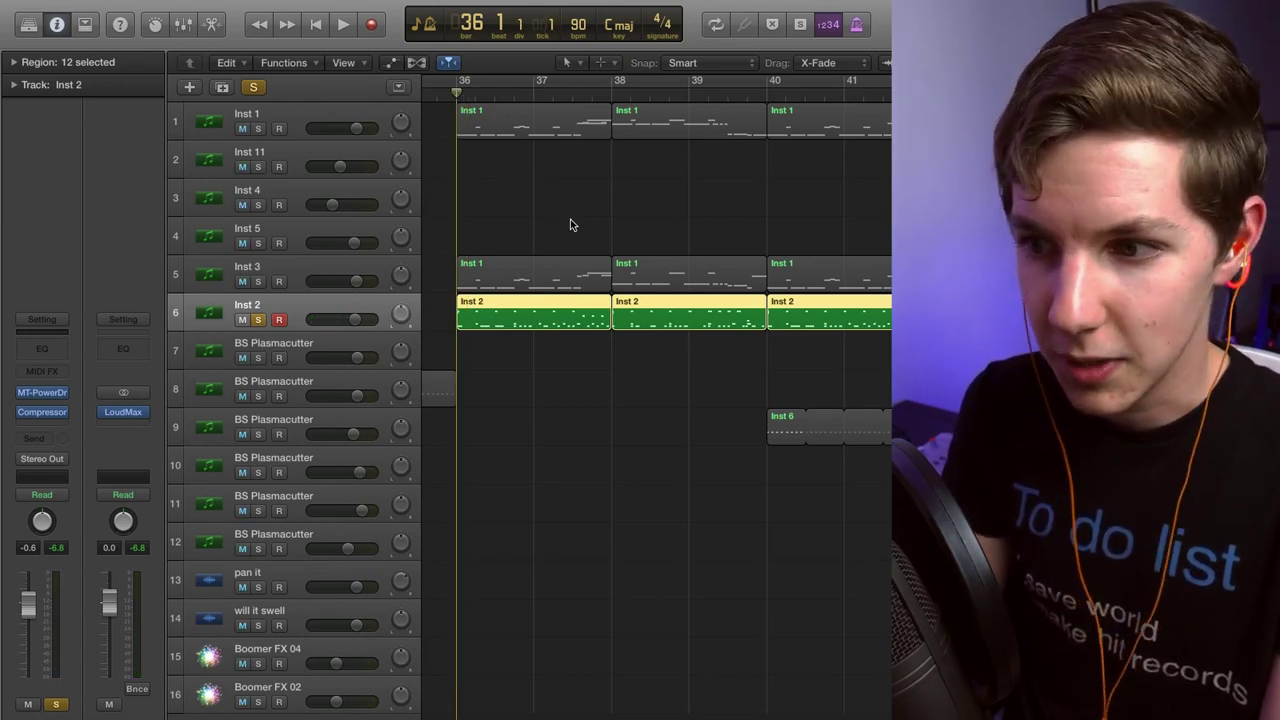
{"action": "key", "text": "space"}
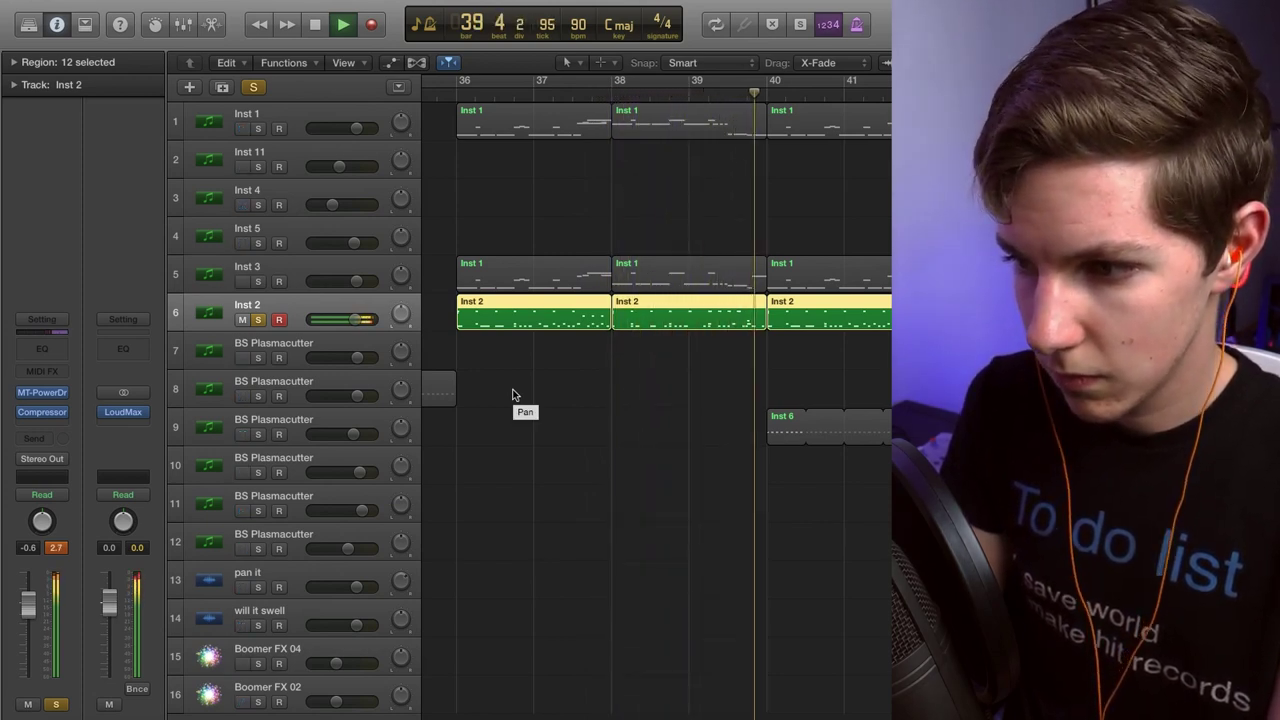
Play the full mix from bar 40, briefly soloing the Inst 6 synth on track 9.
{"action": "key", "text": "space"}
{"action": "left_click", "coordinate": [257, 89]}
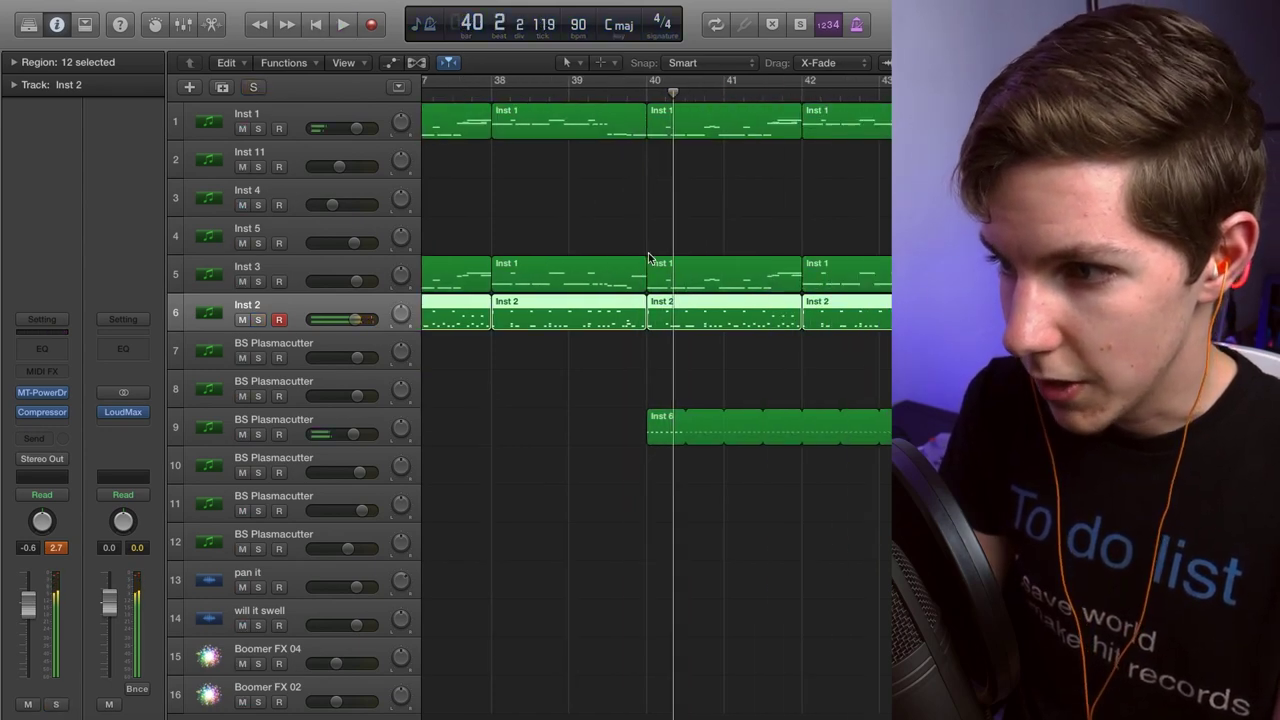
{"action": "scroll", "coordinate": [737, 315], "scroll_direction": "right", "scroll_amount": 3}
{"action": "scroll", "coordinate": [651, 139], "scroll_direction": "down", "scroll_amount": 1}
{"action": "left_click", "coordinate": [635, 92]}
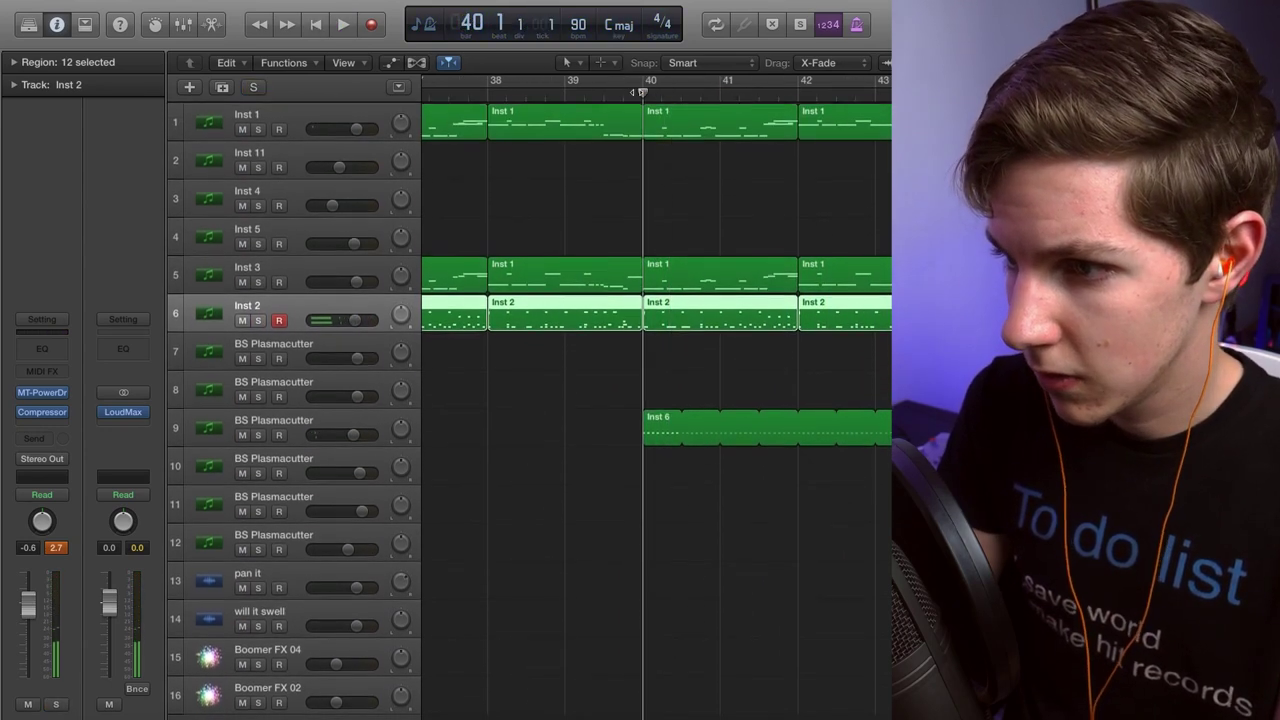
{"action": "key", "text": "space"}
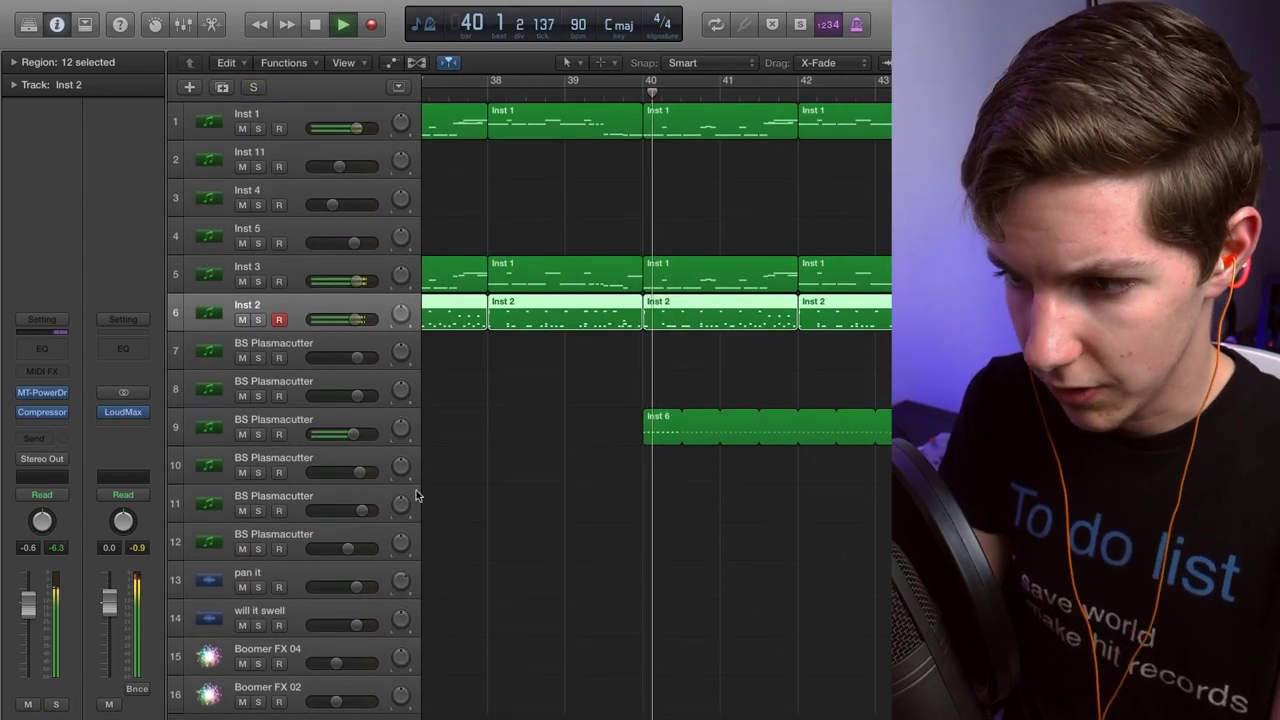
{"action": "left_click", "coordinate": [258, 434]}
{"action": "key", "text": "space"}
{"action": "left_click", "coordinate": [258, 434]}
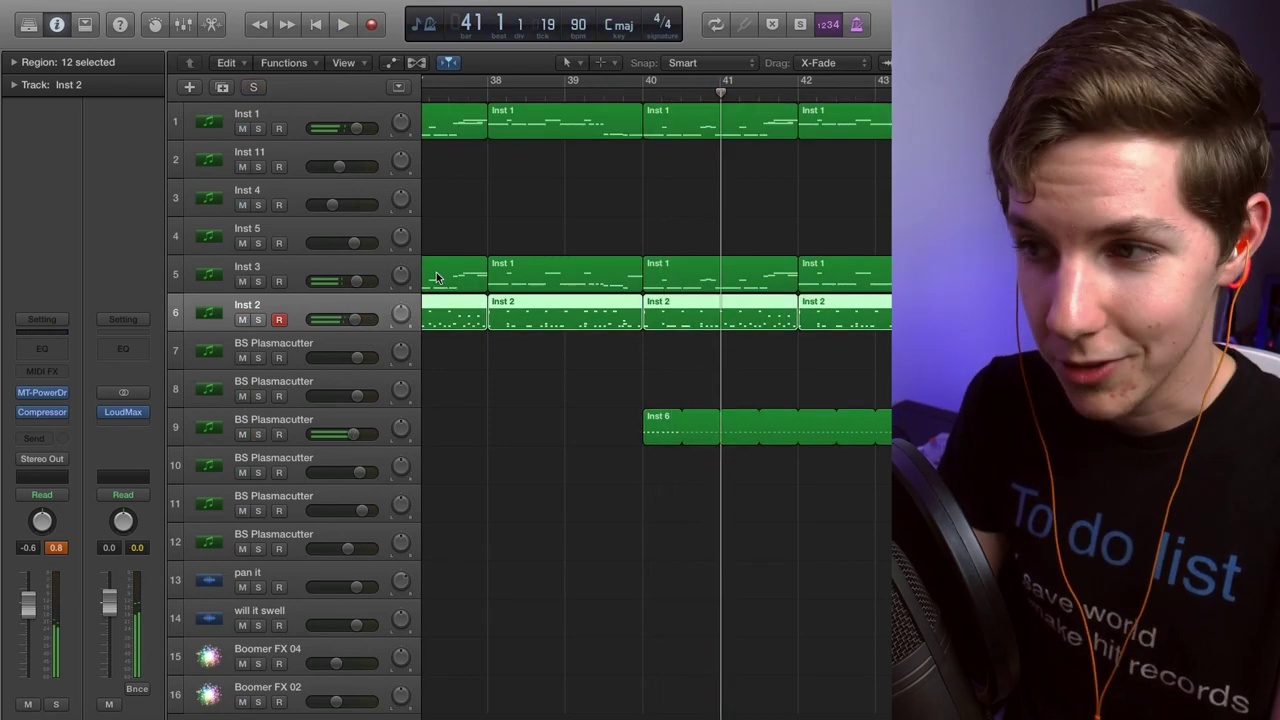
{"action": "key", "text": "space"}
Stop at bar 44 and resume playback from bar 45.
{"action": "left_click", "coordinate": [729, 369]}
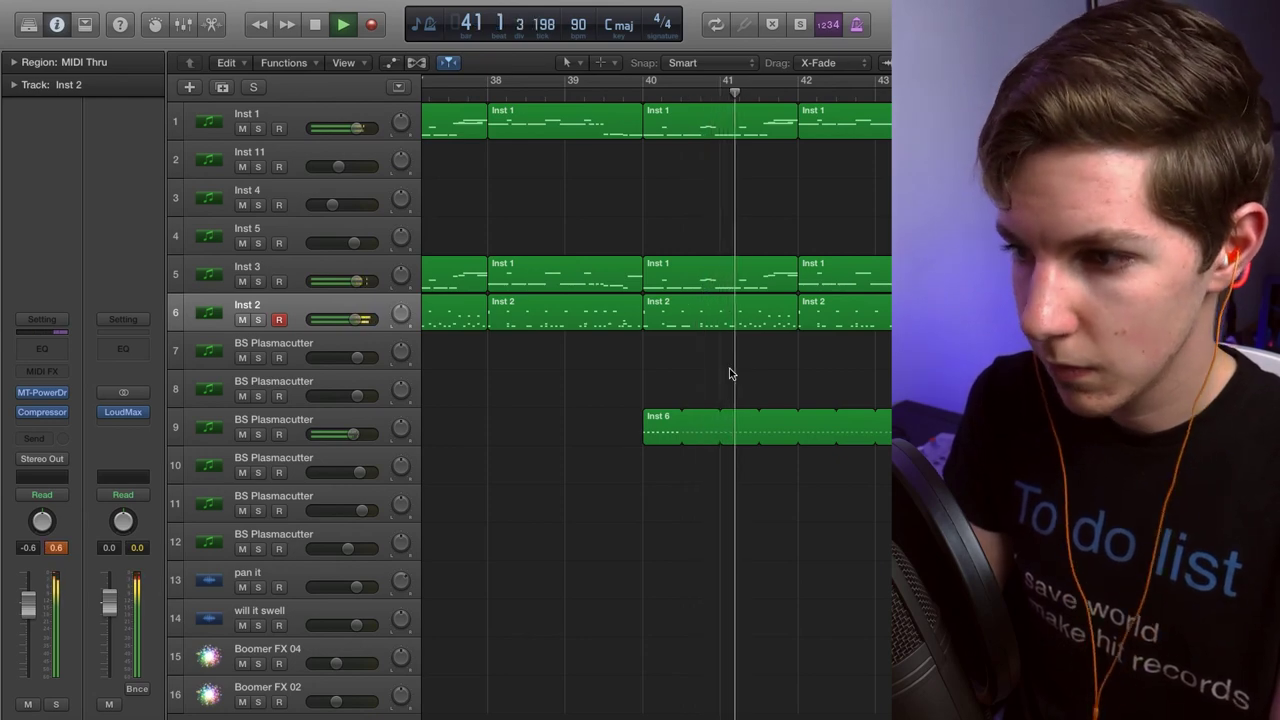
{"action": "scroll", "coordinate": [729, 374], "scroll_direction": "right", "scroll_amount": 3}
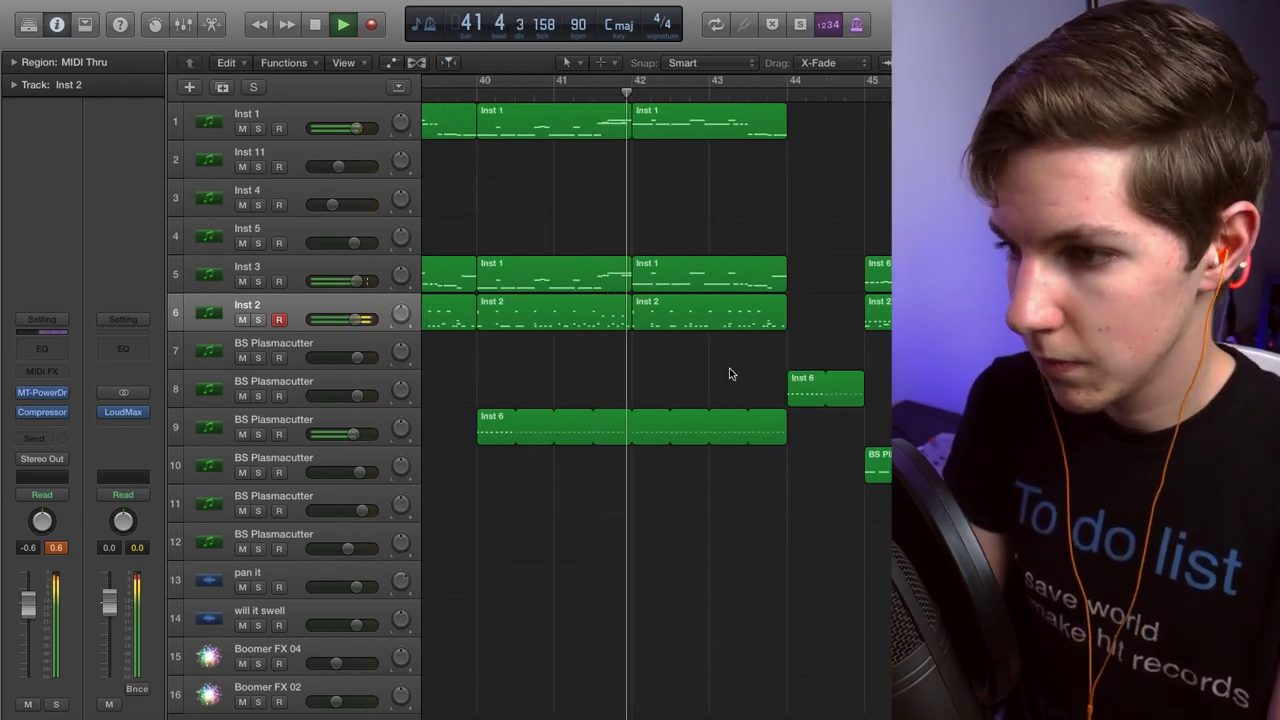
{"action": "scroll", "coordinate": [729, 374], "scroll_direction": "right", "scroll_amount": 3}
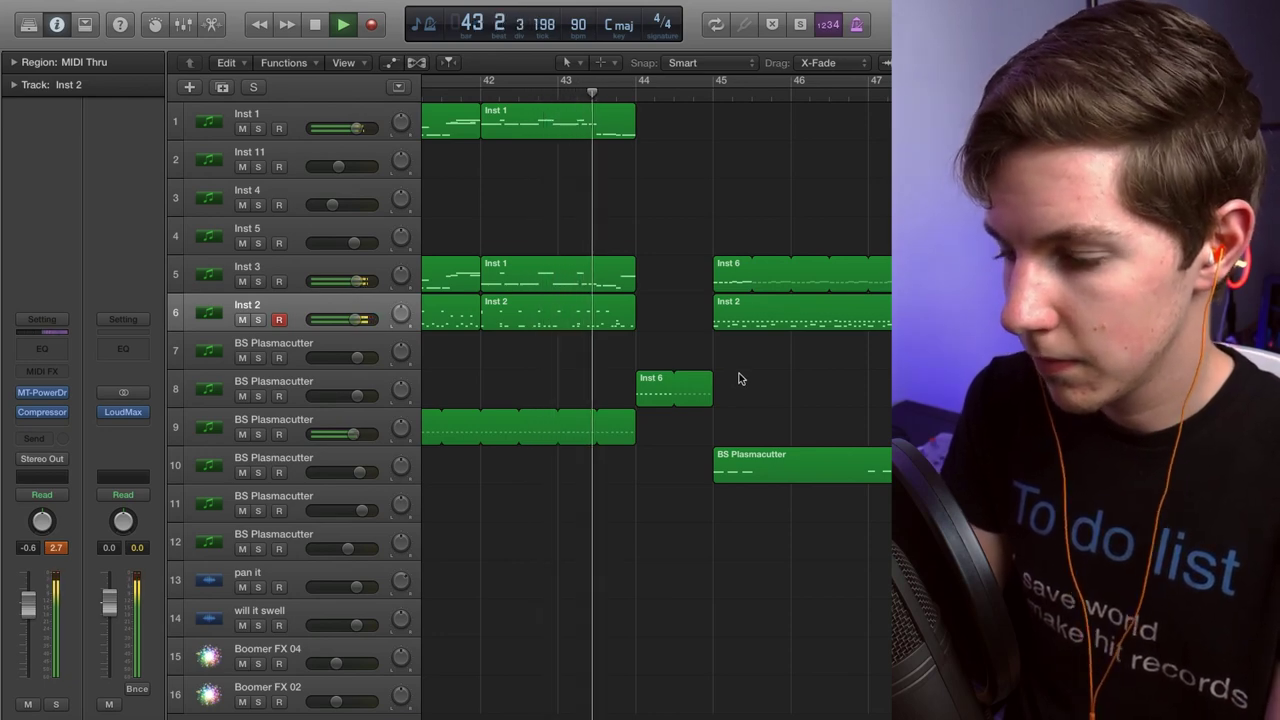
{"action": "key", "text": "space"}
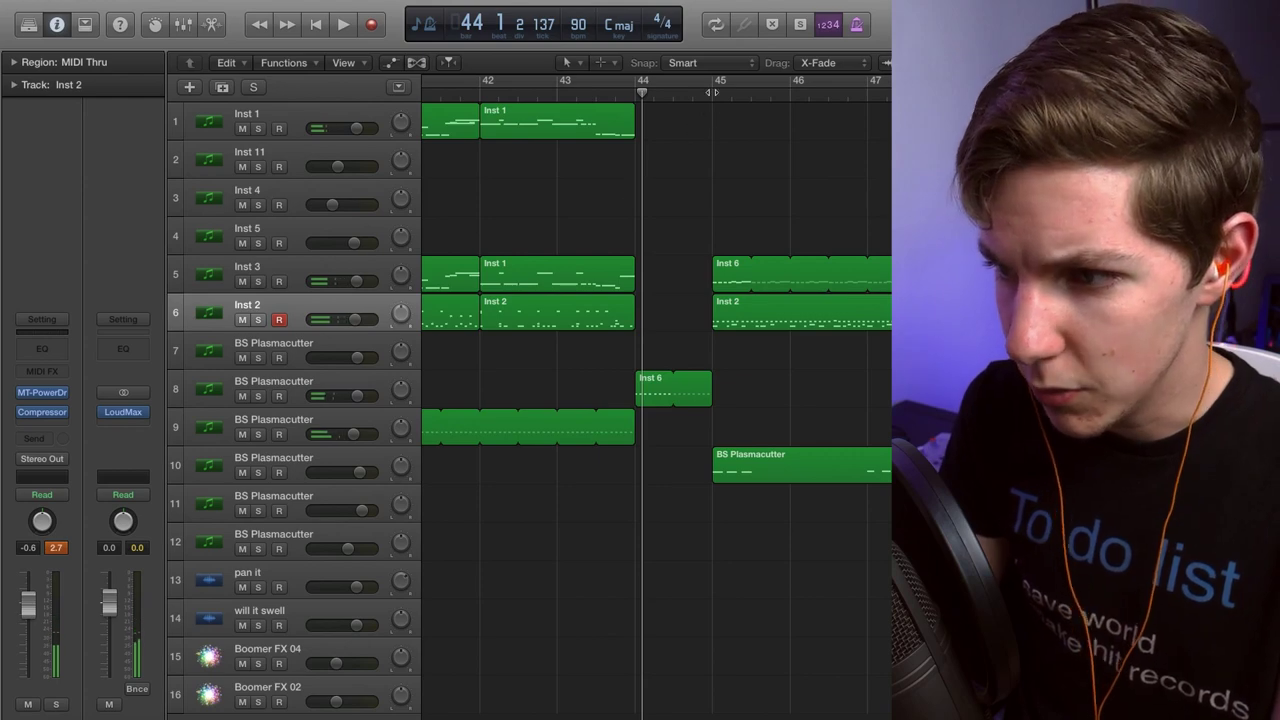
{"action": "left_click", "coordinate": [712, 92]}
{"action": "key", "text": "space"}
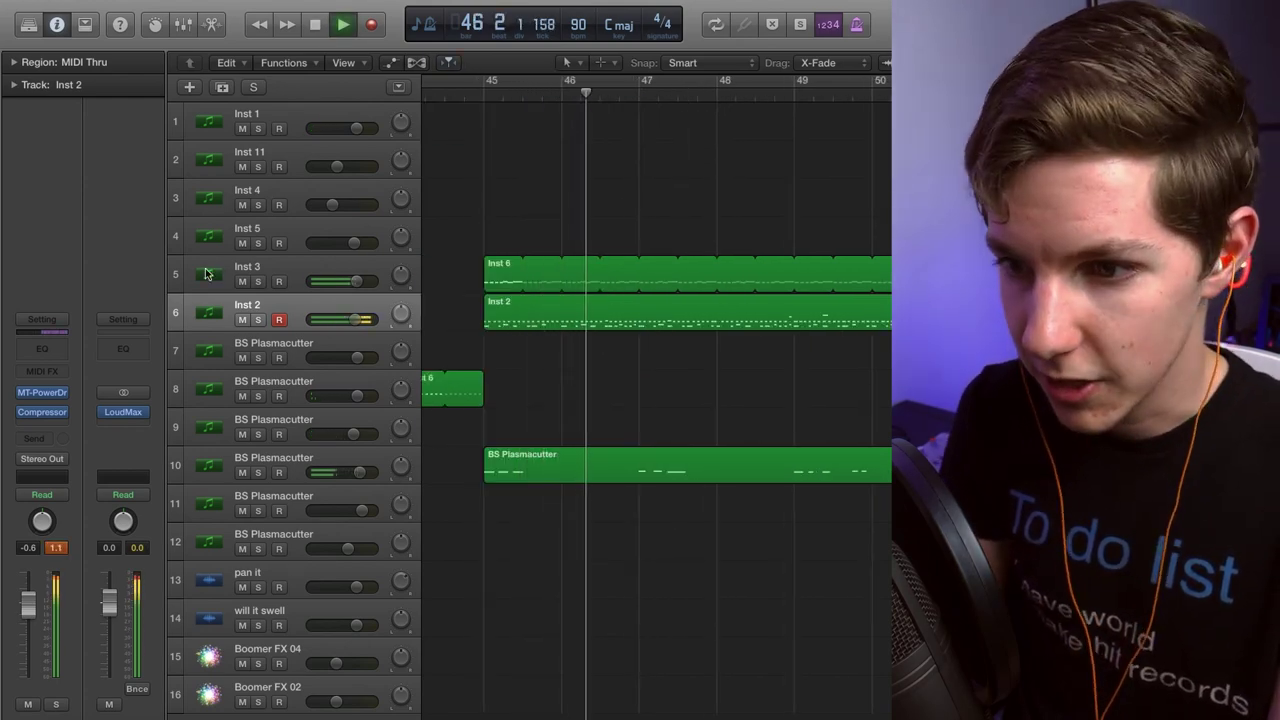
Solo Inst 2 with Inst 3, then clear solos and replay from bar 45.
{"action": "left_click", "coordinate": [258, 319]}
{"action": "left_click", "coordinate": [258, 281]}
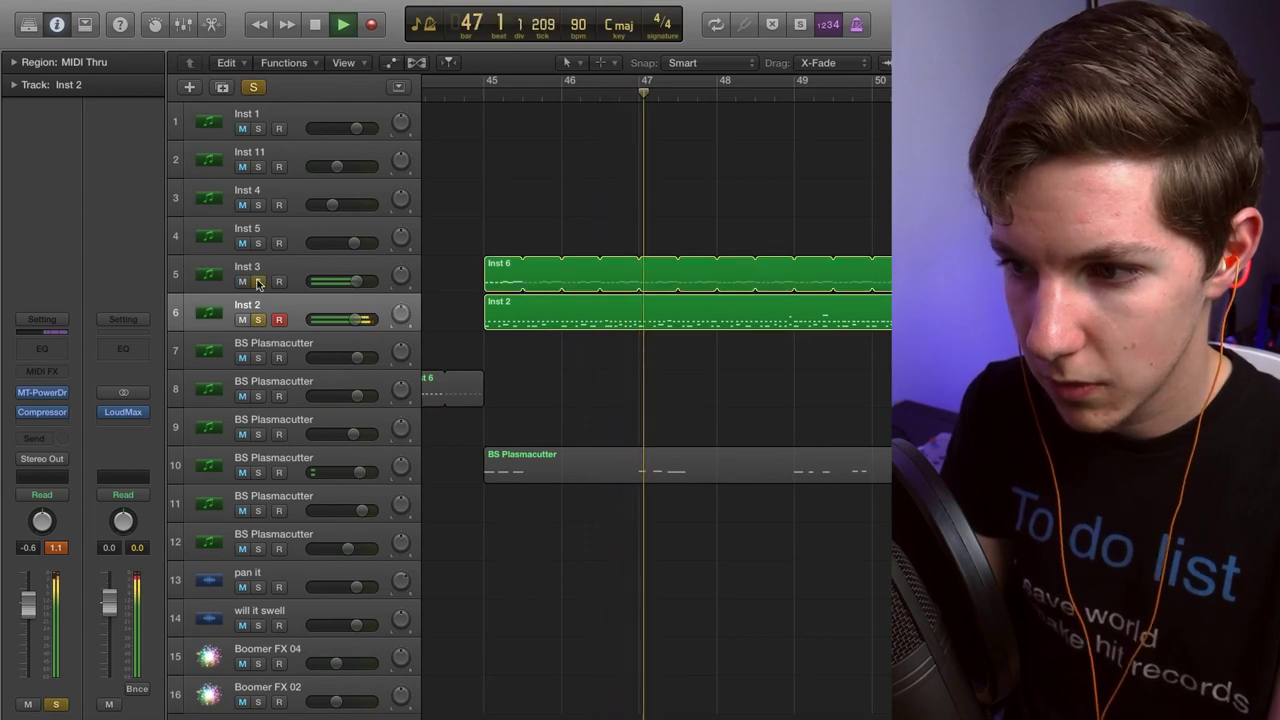
{"action": "key", "text": "space"}
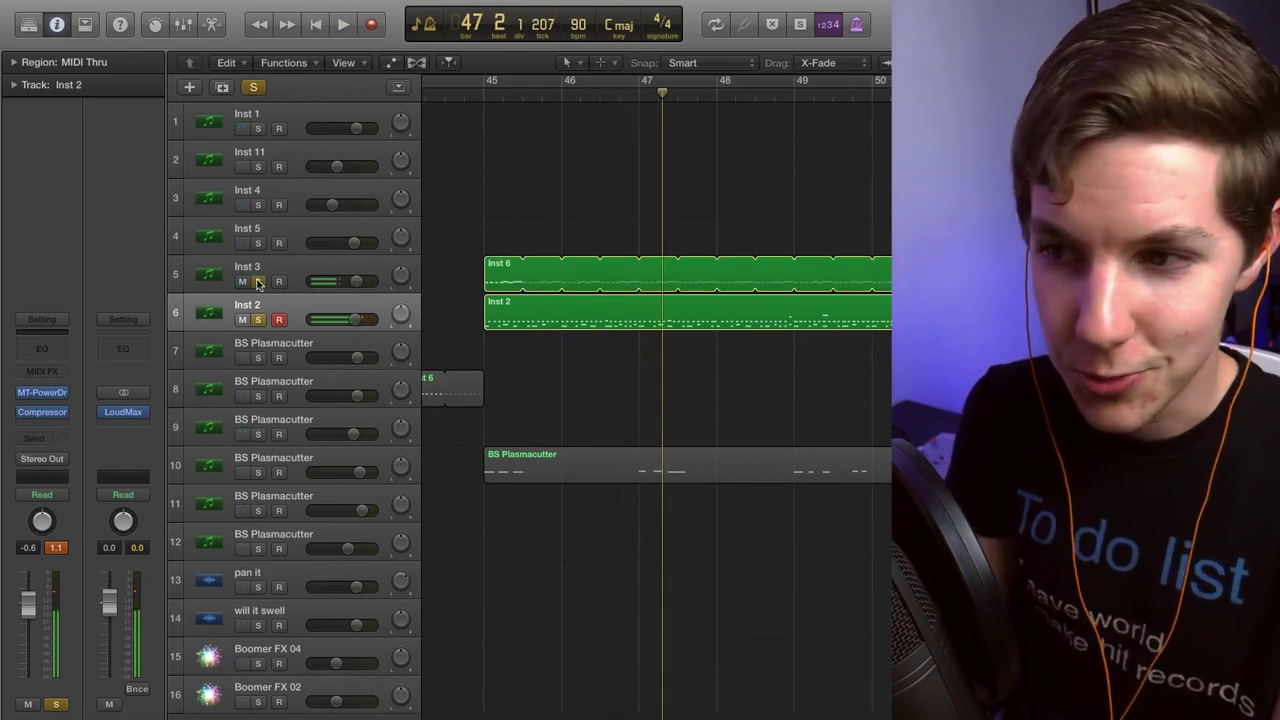
{"action": "left_click", "coordinate": [253, 87]}
{"action": "left_click", "coordinate": [483, 84]}
{"action": "key", "text": "space"}
{"action": "key", "text": "space"}
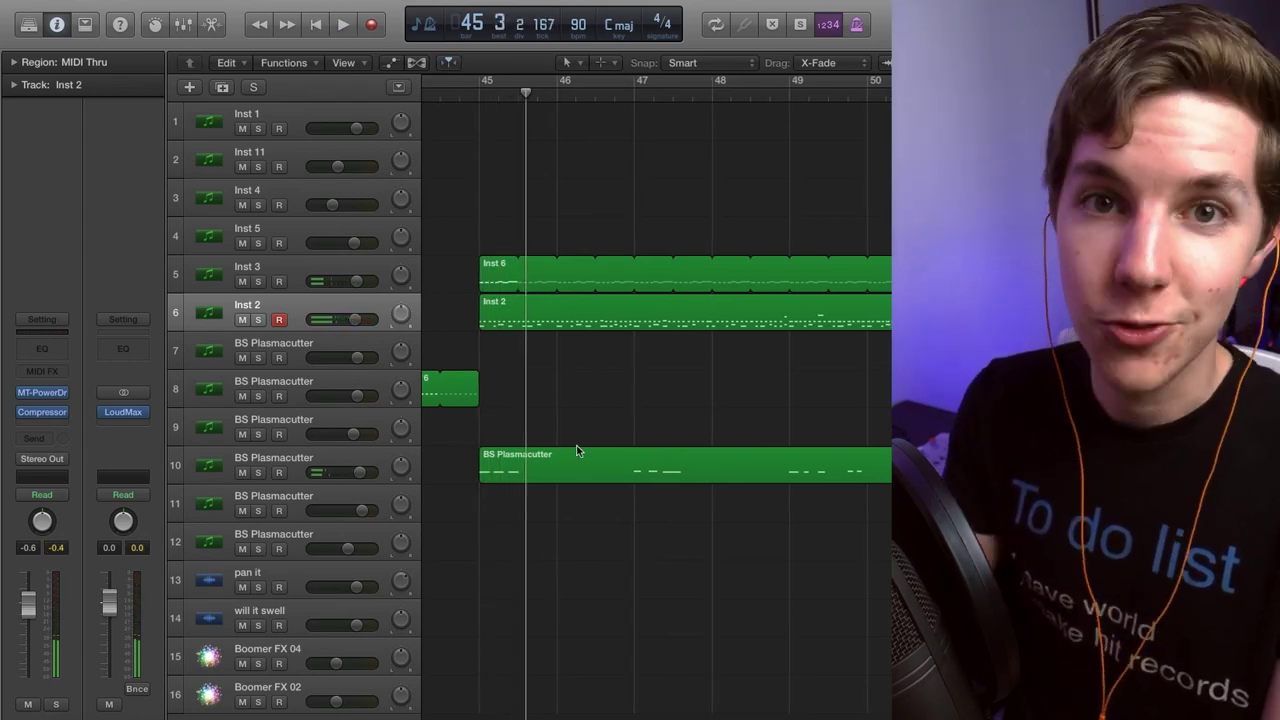
Play from bar 53 with Inst 4 briefly soloed.
{"action": "scroll", "coordinate": [576, 445], "scroll_direction": "right", "scroll_amount": 10}
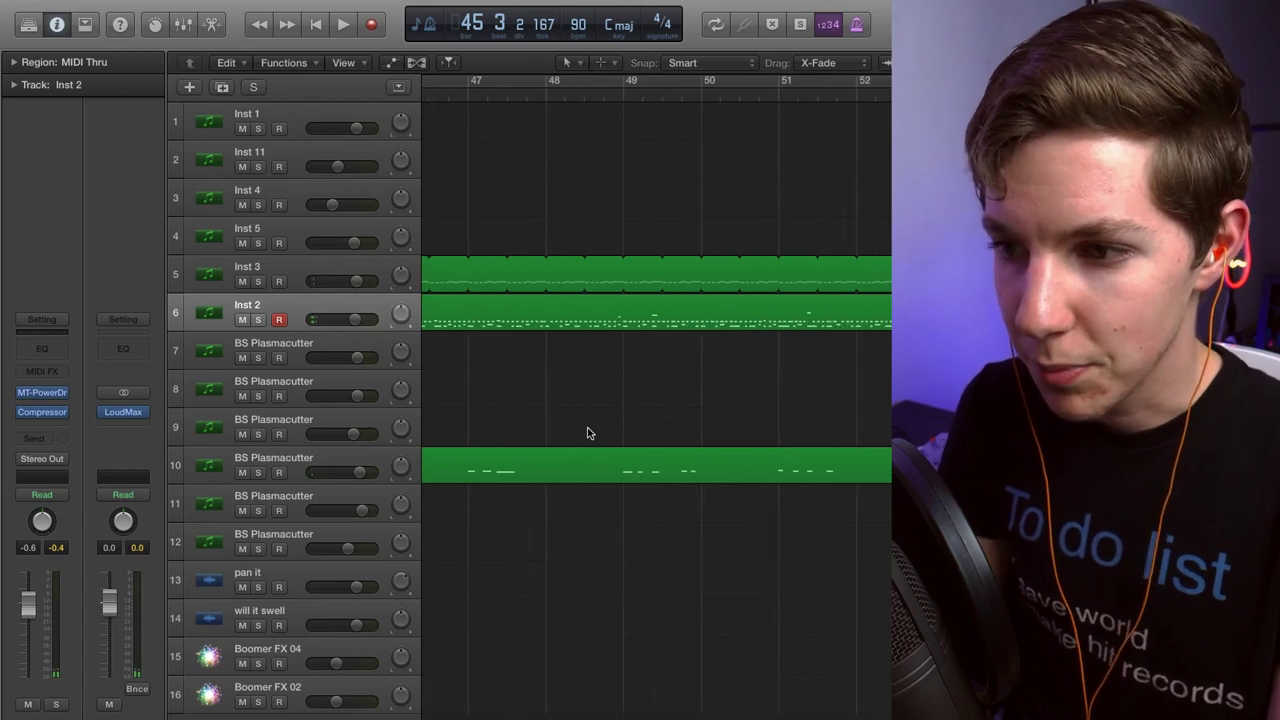
{"action": "scroll", "coordinate": [587, 432], "scroll_direction": "right", "scroll_amount": 2}
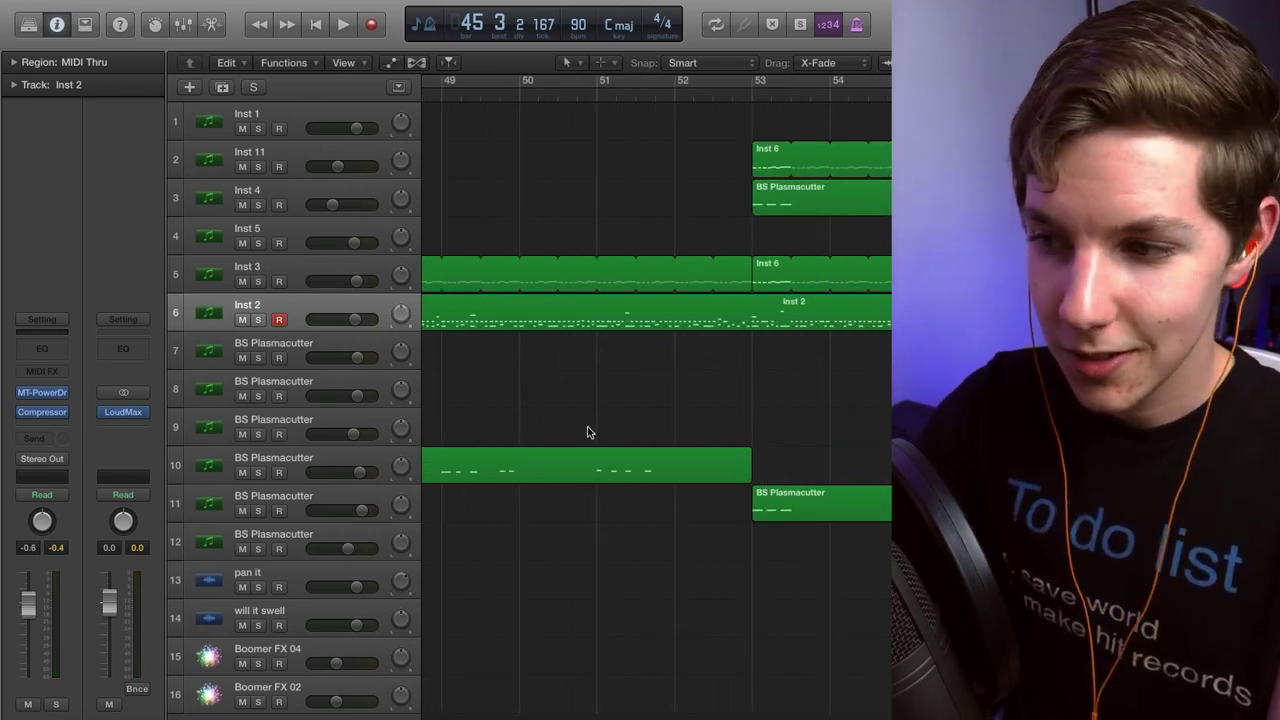
{"action": "left_click", "coordinate": [732, 102]}
{"action": "key", "text": "space"}
{"action": "left_click", "coordinate": [258, 205]}
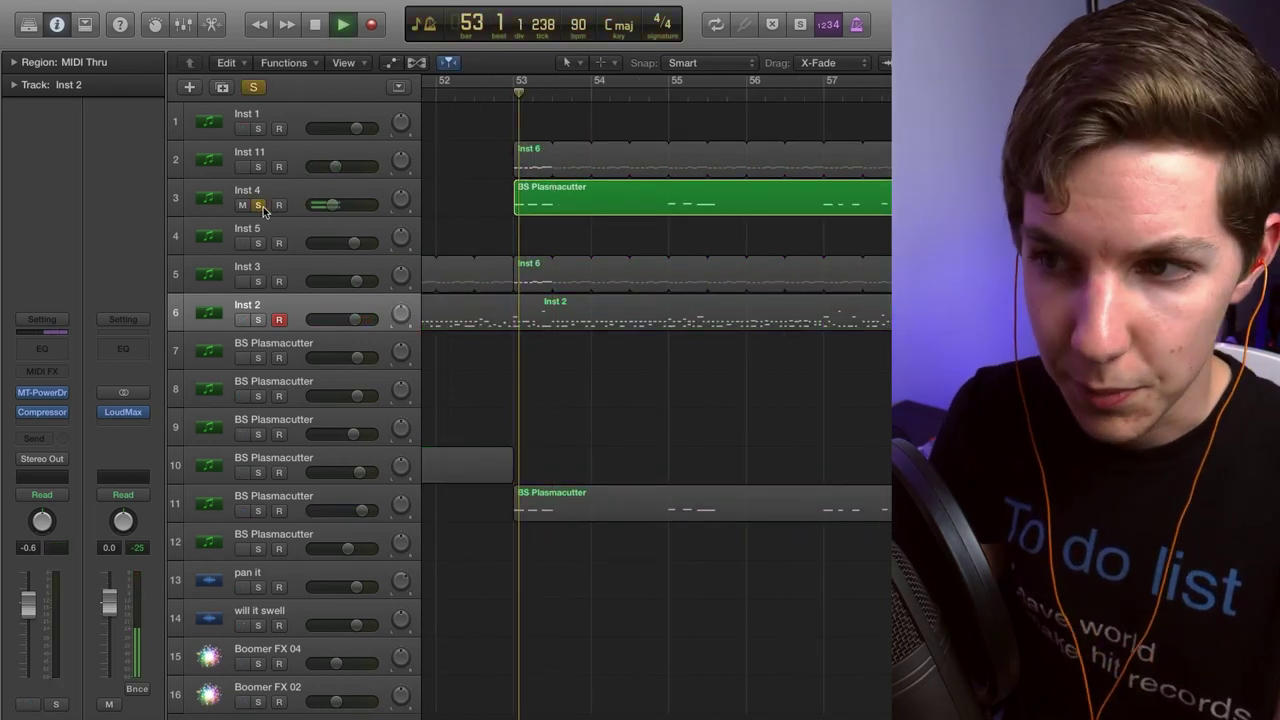
{"action": "left_click", "coordinate": [258, 205]}
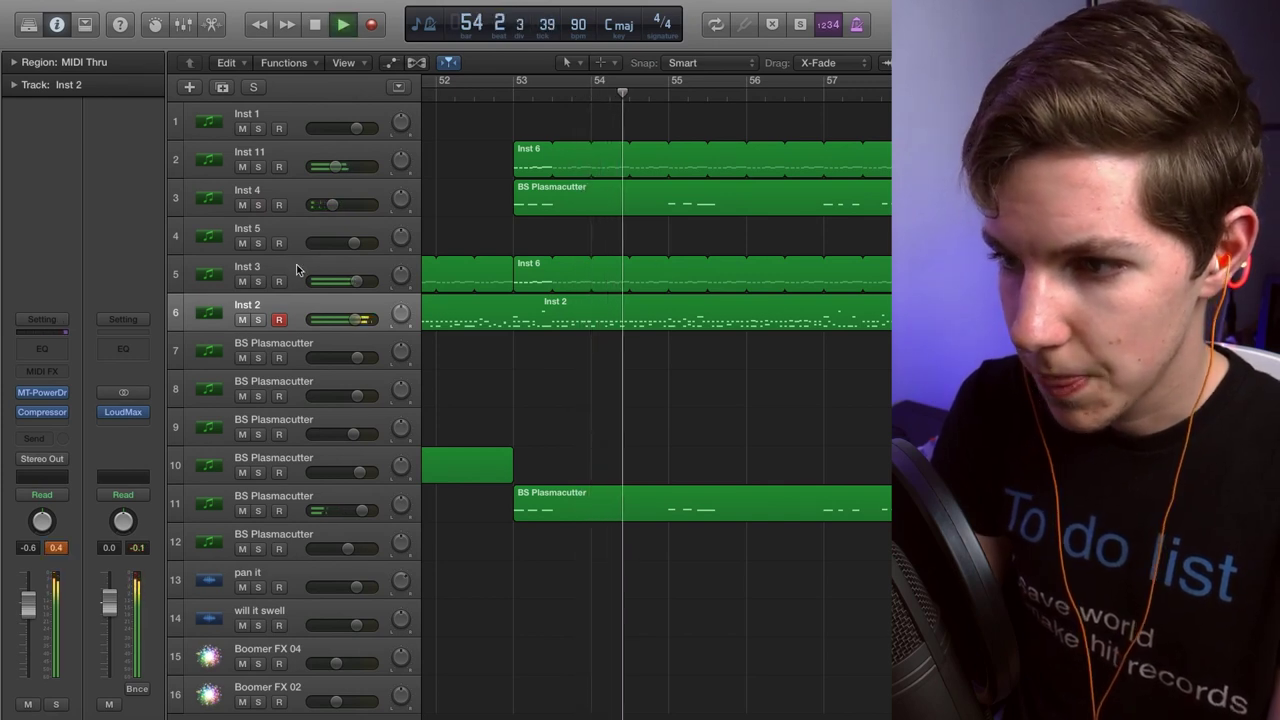
Solo Inst 11 and play its Inst 6 region alone from bar 53.
{"action": "key", "text": "space"}
{"action": "left_click", "coordinate": [242, 167]}
{"action": "left_click", "coordinate": [242, 167]}
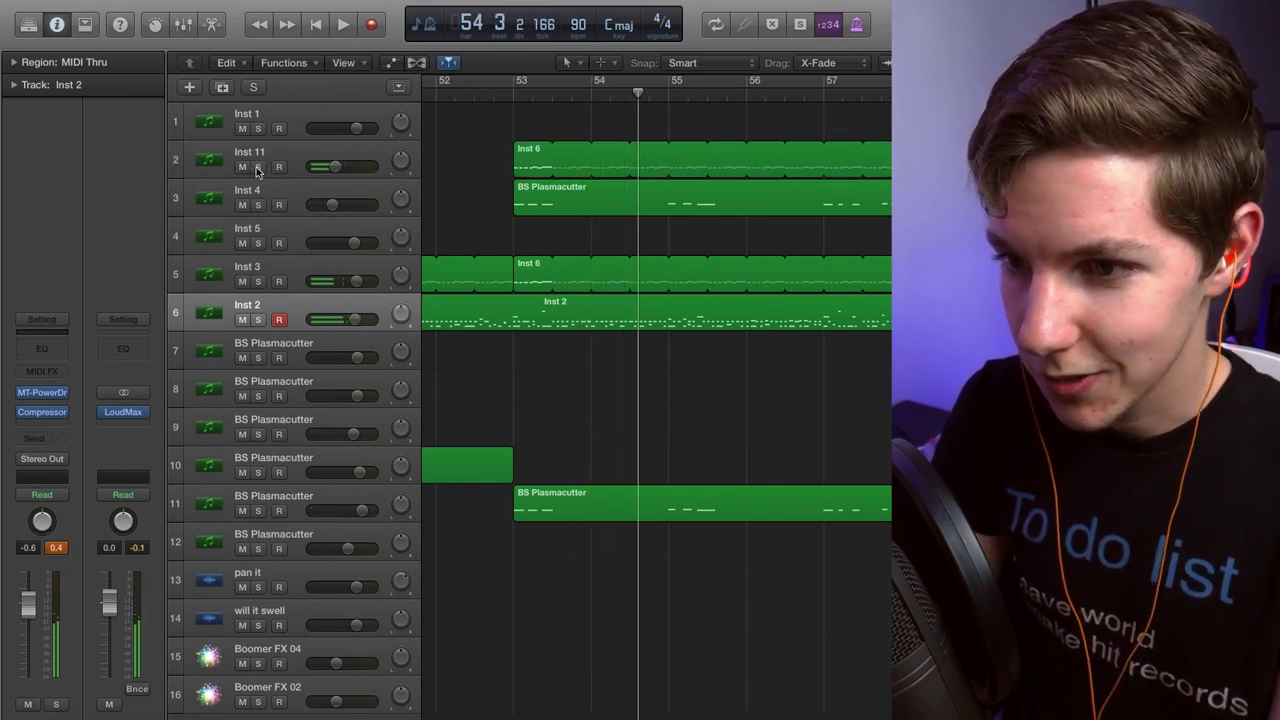
{"action": "left_click", "coordinate": [258, 167]}
{"action": "left_click", "coordinate": [509, 95]}
{"action": "key", "text": "space"}
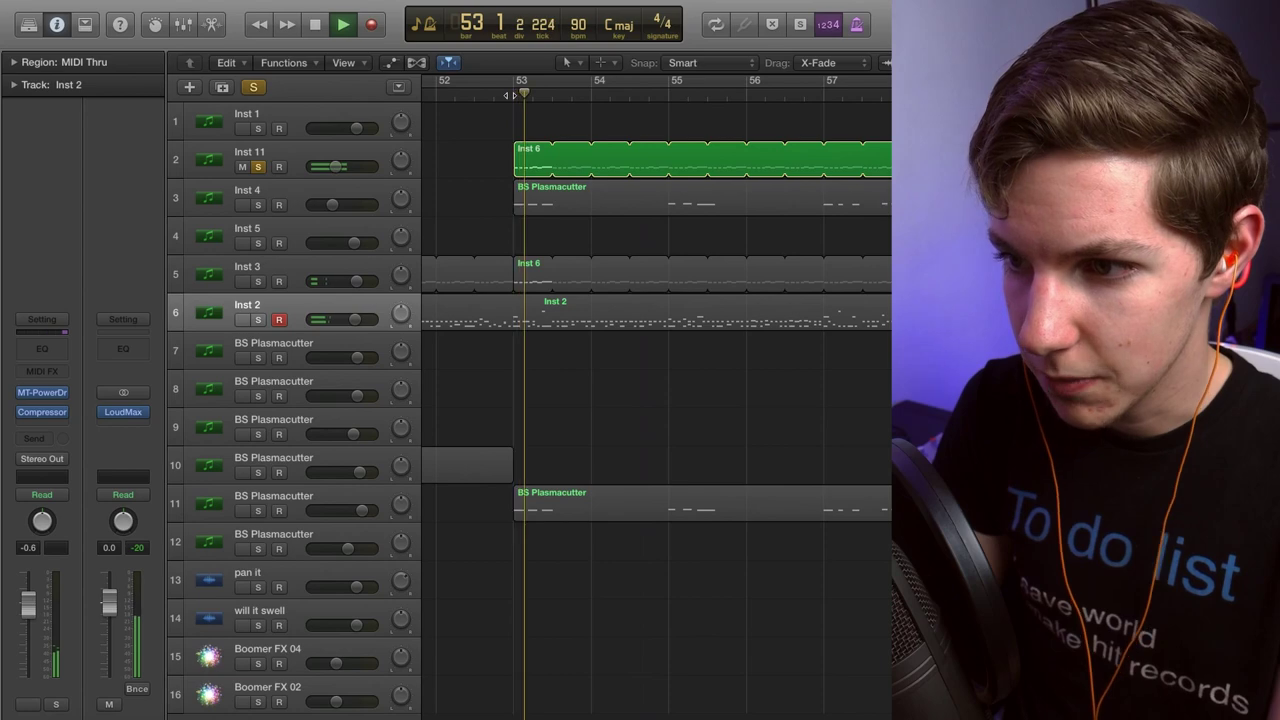
Unsolo Inst 11 and restart full-mix playback from bar 65.
{"action": "left_click", "coordinate": [258, 167]}
{"action": "key", "text": "space"}
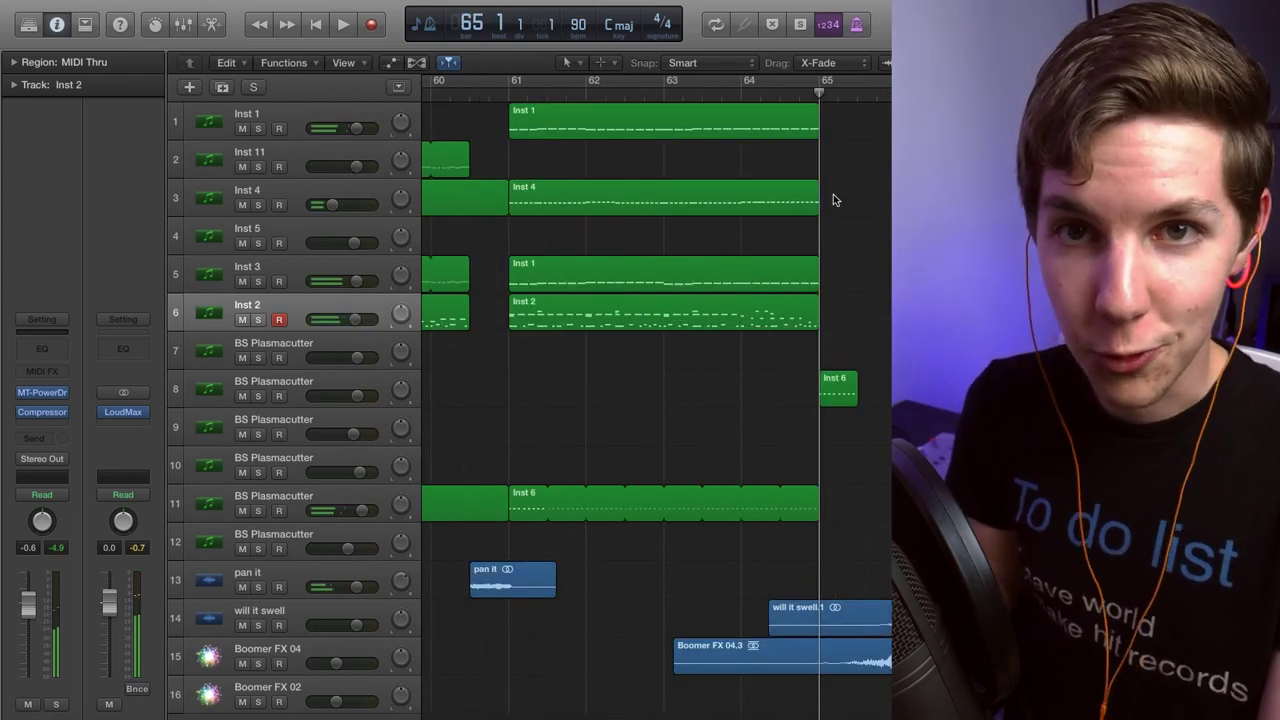
{"action": "scroll", "coordinate": [864, 508], "scroll_direction": "right", "scroll_amount": 2}
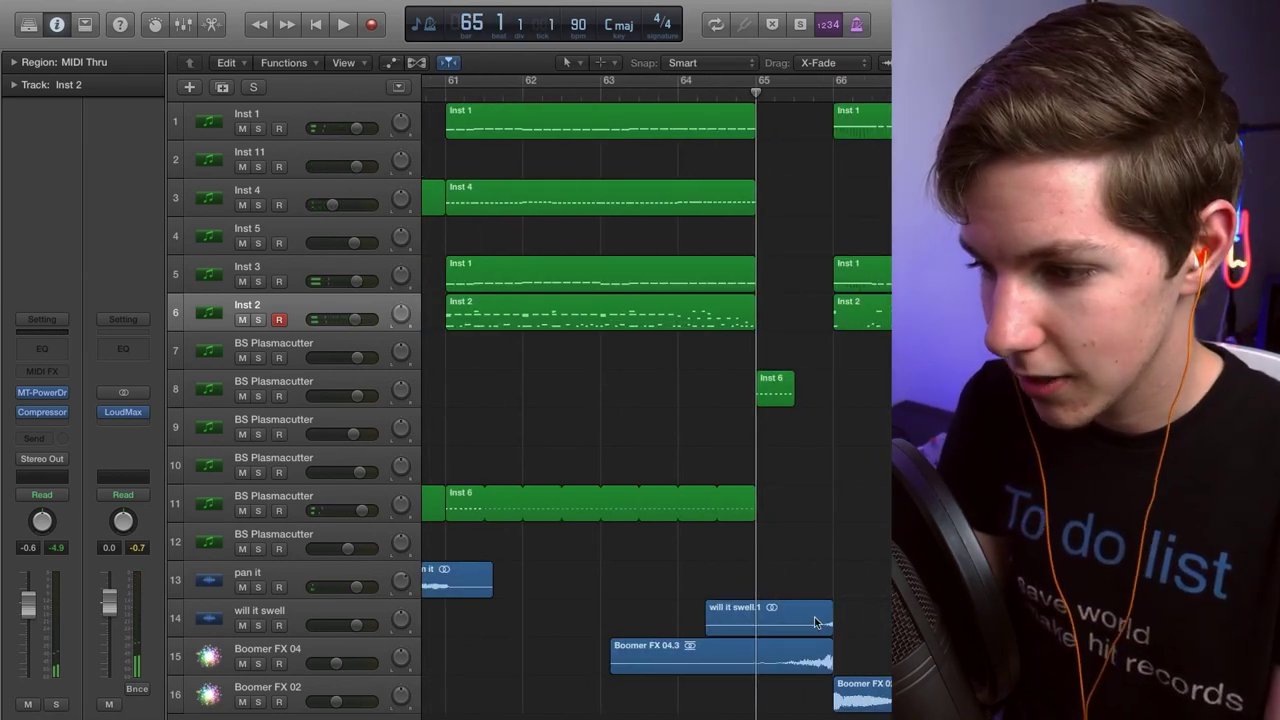
{"action": "key", "text": "space"}
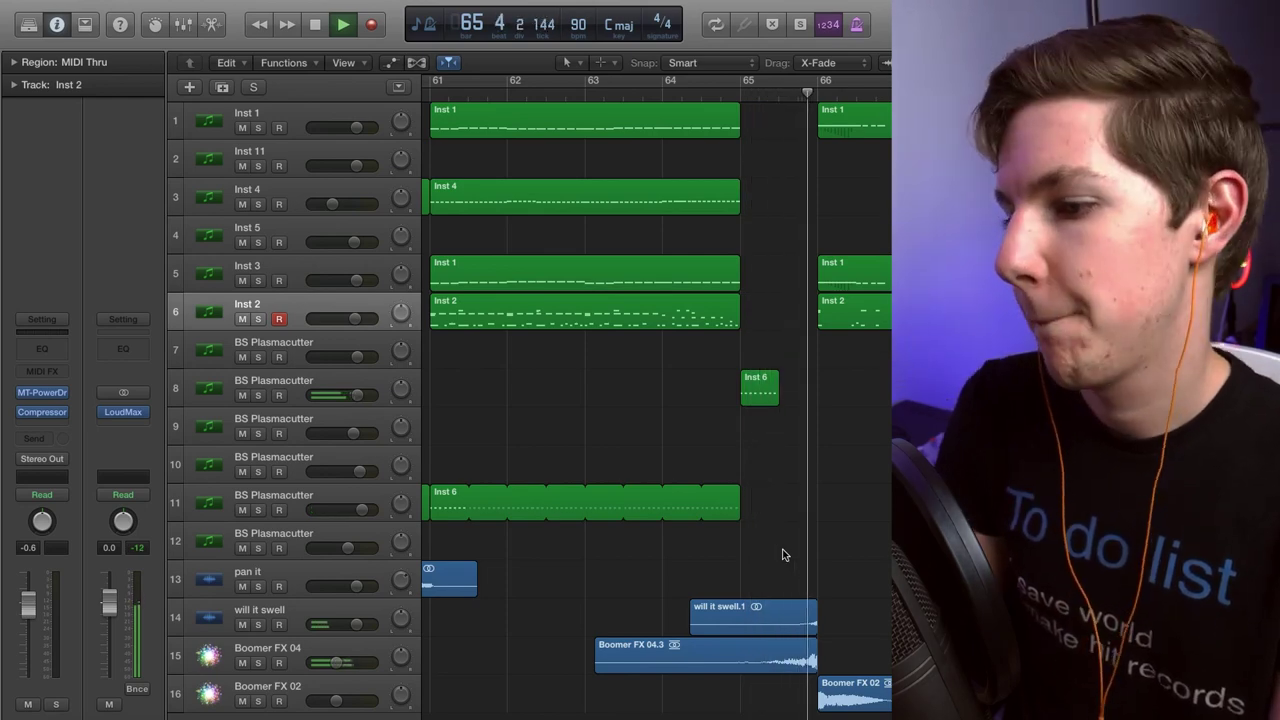
{"action": "scroll", "coordinate": [785, 555], "scroll_direction": "right", "scroll_amount": 2}
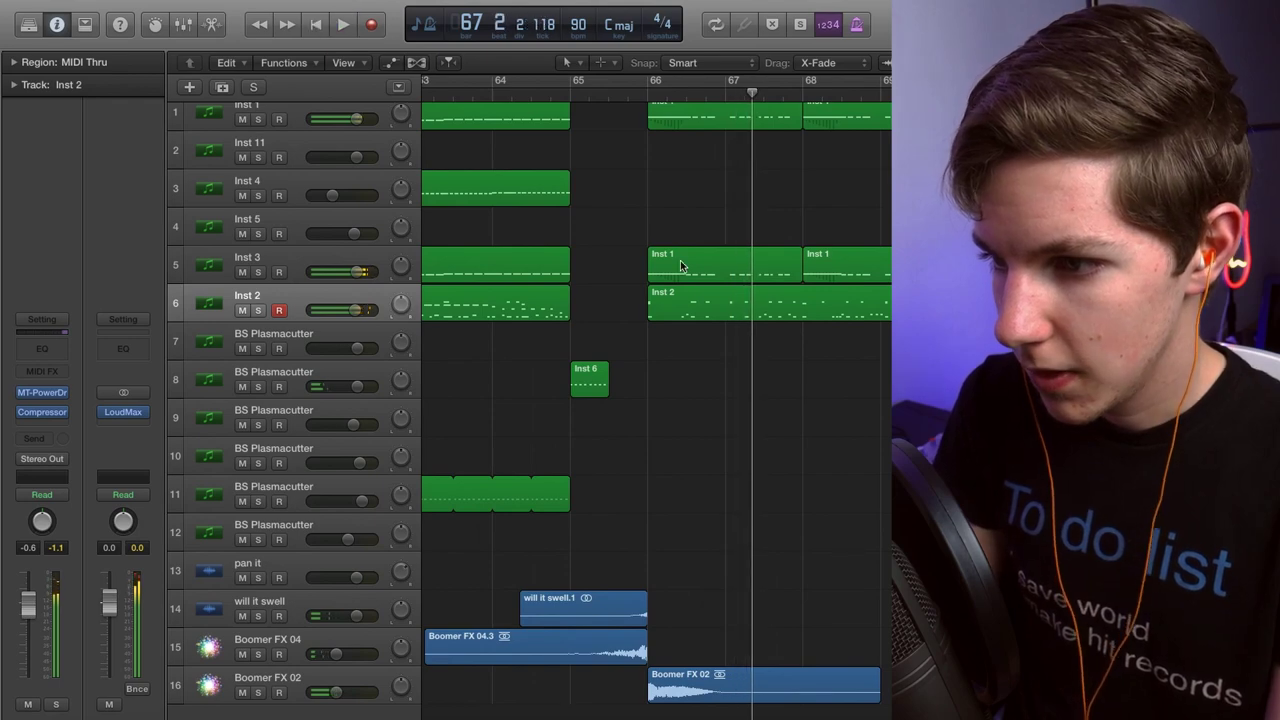
Audition the pitch-bent notes of track 5's Inst 1 region in the Piano Roll, then close it.
{"action": "double_click", "coordinate": [690, 265]}
{"action": "key", "text": "space"}
{"action": "scroll", "coordinate": [575, 640], "scroll_direction": "up", "scroll_amount": 2}
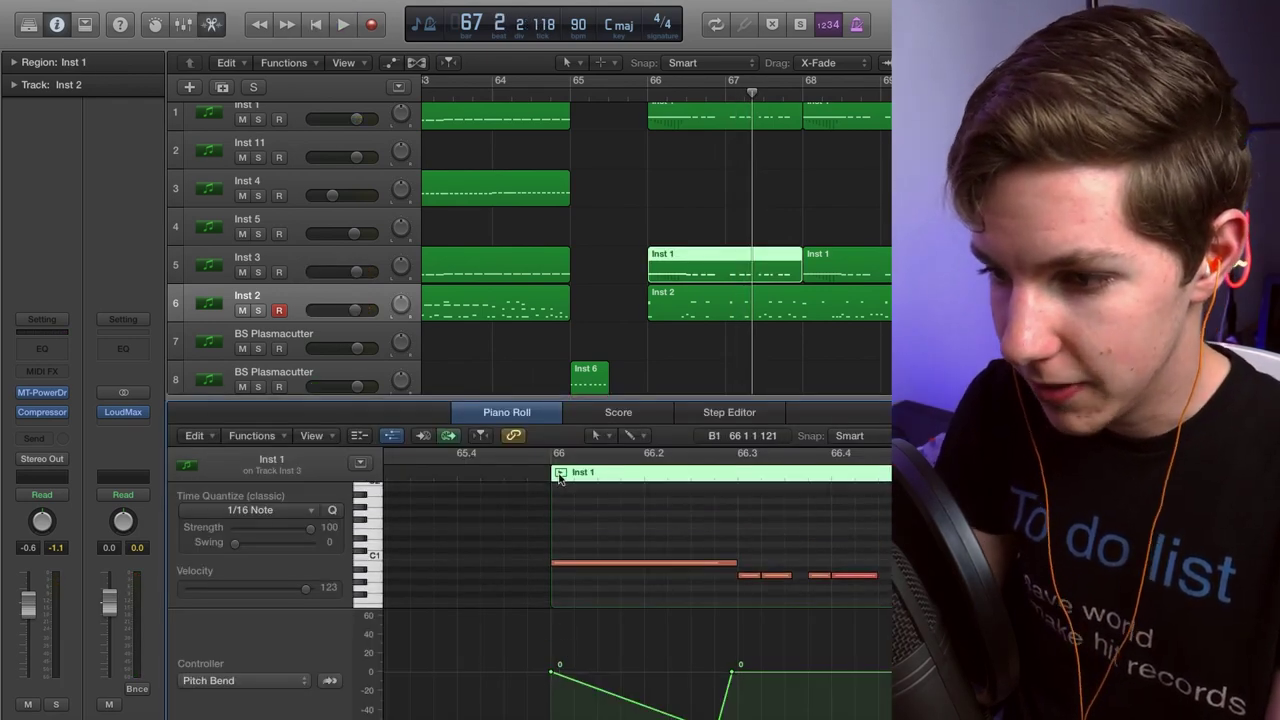
{"action": "key", "text": "shift+space"}
{"action": "key", "text": "e"}
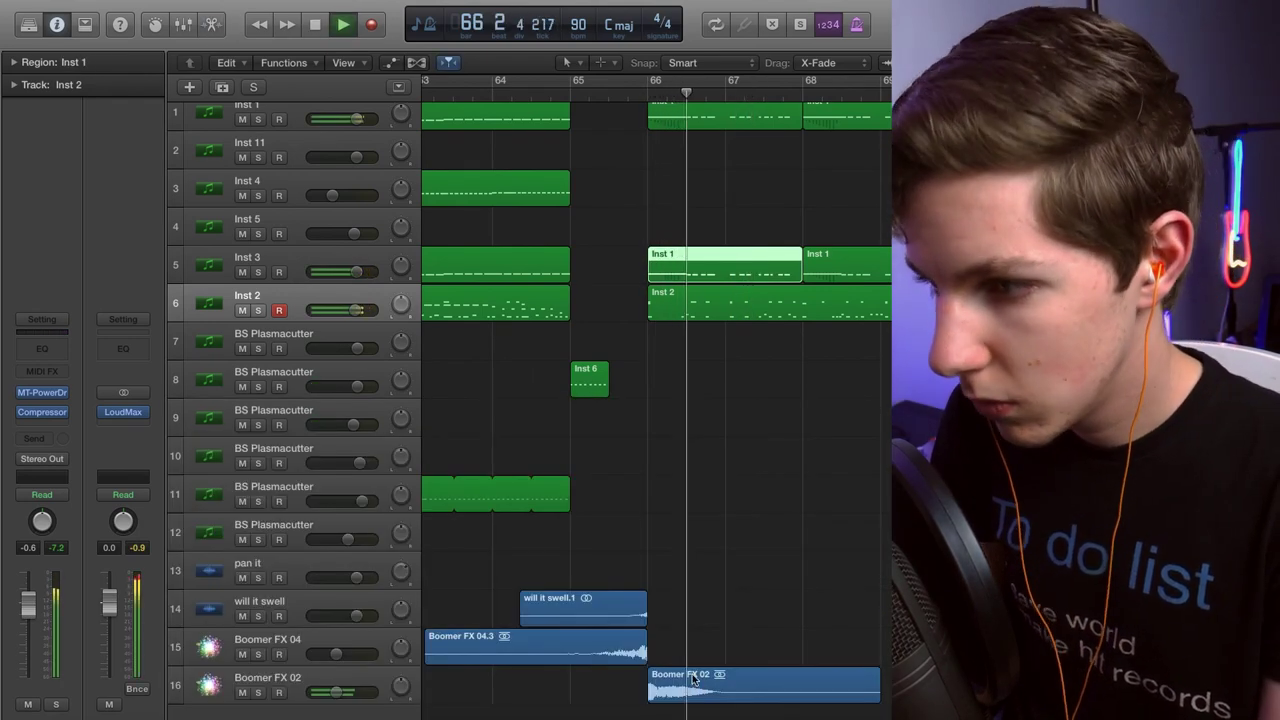
{"action": "left_click", "coordinate": [730, 508]}
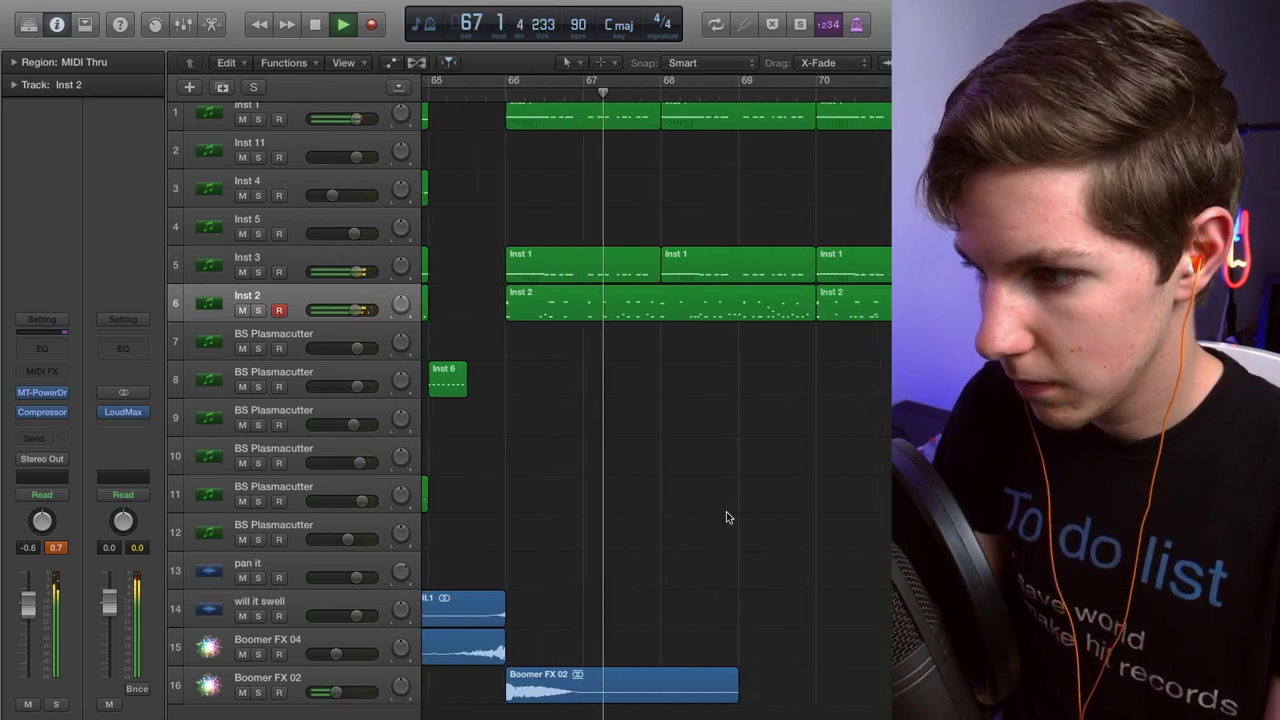
{"action": "scroll", "coordinate": [726, 511], "scroll_direction": "left", "scroll_amount": 3}
{"action": "scroll", "coordinate": [736, 497], "scroll_direction": "up", "scroll_amount": 2}
{"action": "scroll", "coordinate": [728, 503], "scroll_direction": "down", "scroll_amount": 2}
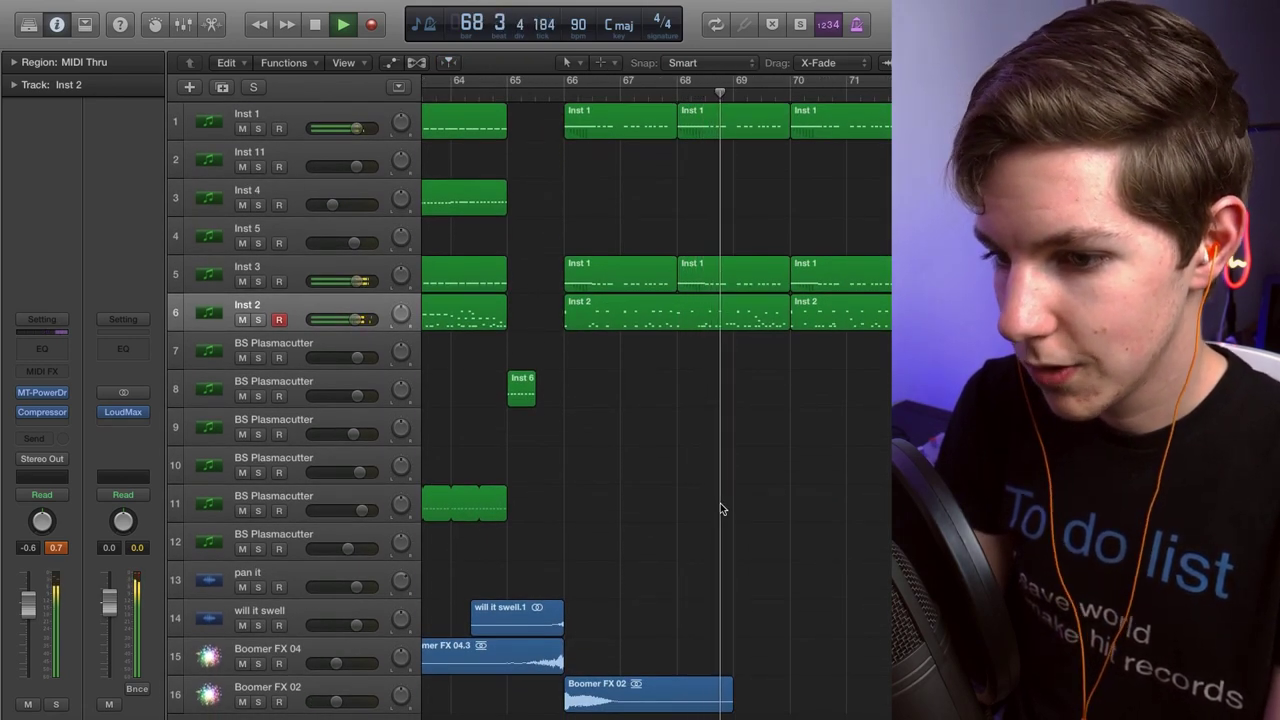
Stop playback at bar 69 and scroll the arrangement to the BS Plasmacutter layers.
{"action": "key", "text": "space"}
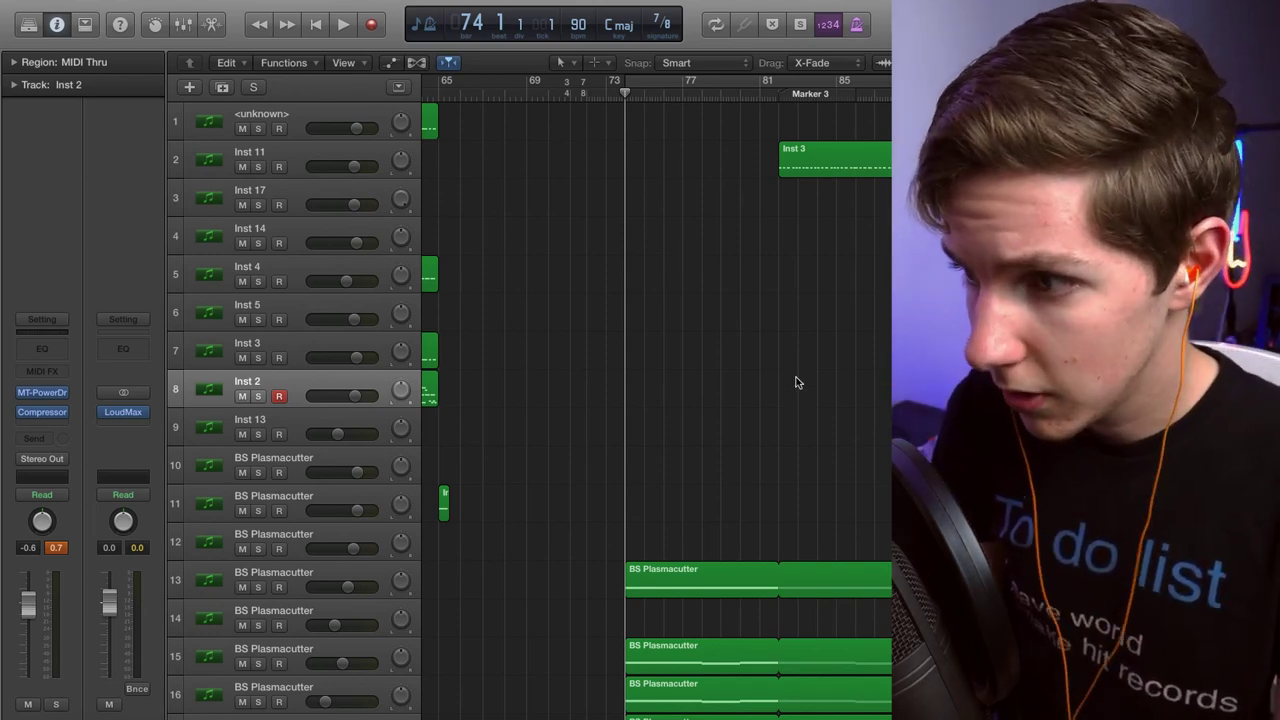
{"action": "scroll", "coordinate": [798, 392], "scroll_direction": "down", "scroll_amount": 5}
{"action": "scroll", "coordinate": [796, 370], "scroll_direction": "right", "scroll_amount": 2}
{"action": "scroll", "coordinate": [796, 370], "scroll_direction": "up", "scroll_amount": 1}
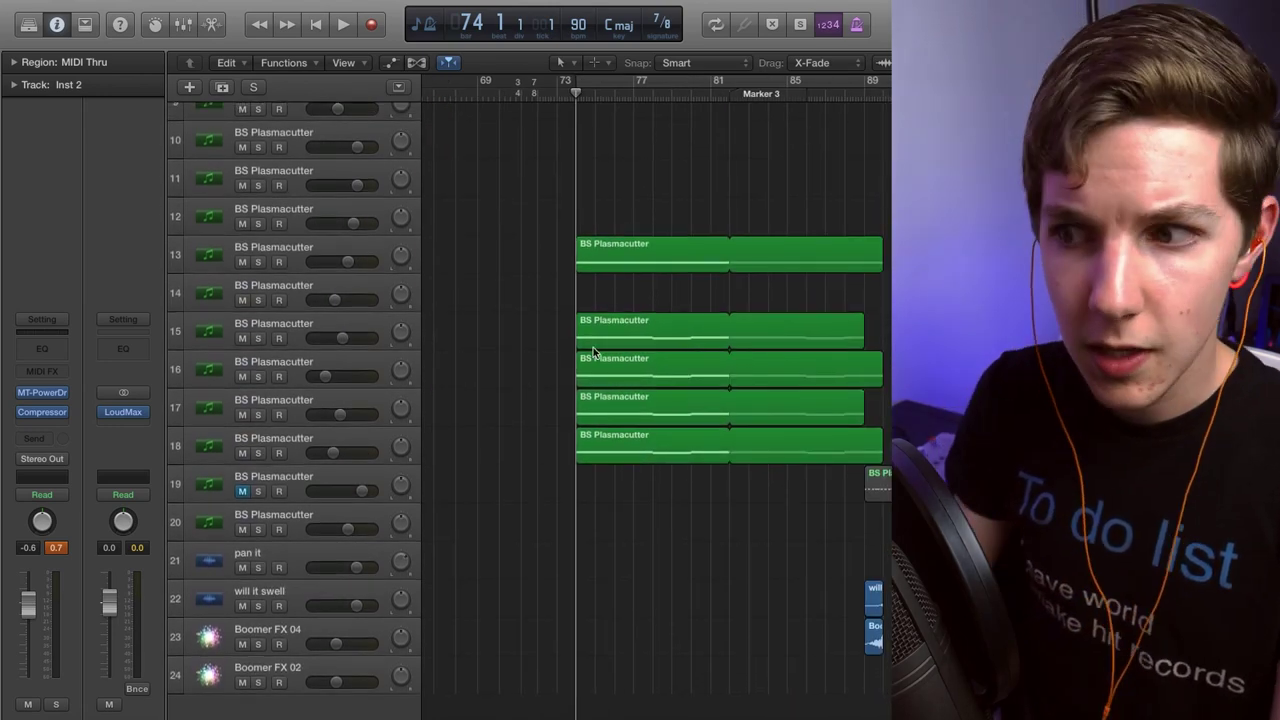
{"action": "scroll", "coordinate": [612, 338], "scroll_direction": "right", "scroll_amount": 3}
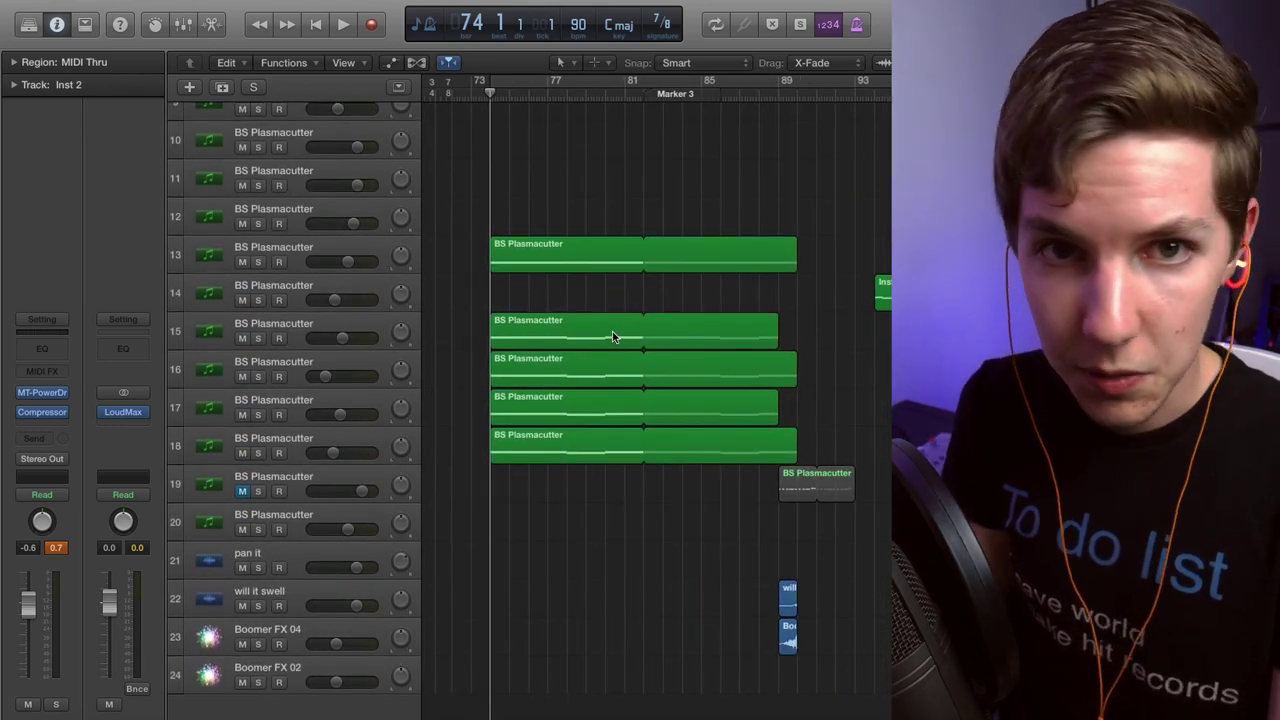
{"action": "scroll", "coordinate": [612, 331], "scroll_direction": "up", "scroll_amount": 5}
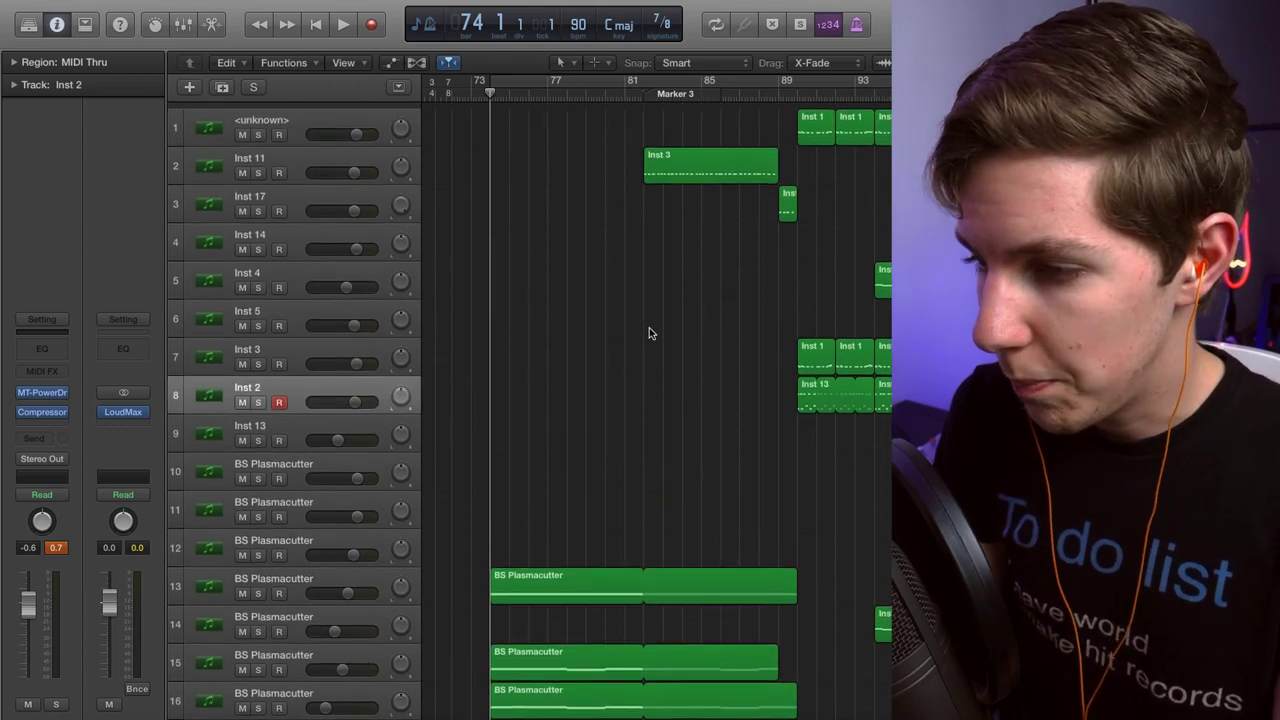
{"action": "scroll", "coordinate": [649, 327], "scroll_direction": "right", "scroll_amount": 1}
{"action": "scroll", "coordinate": [652, 327], "scroll_direction": "left", "scroll_amount": 1}
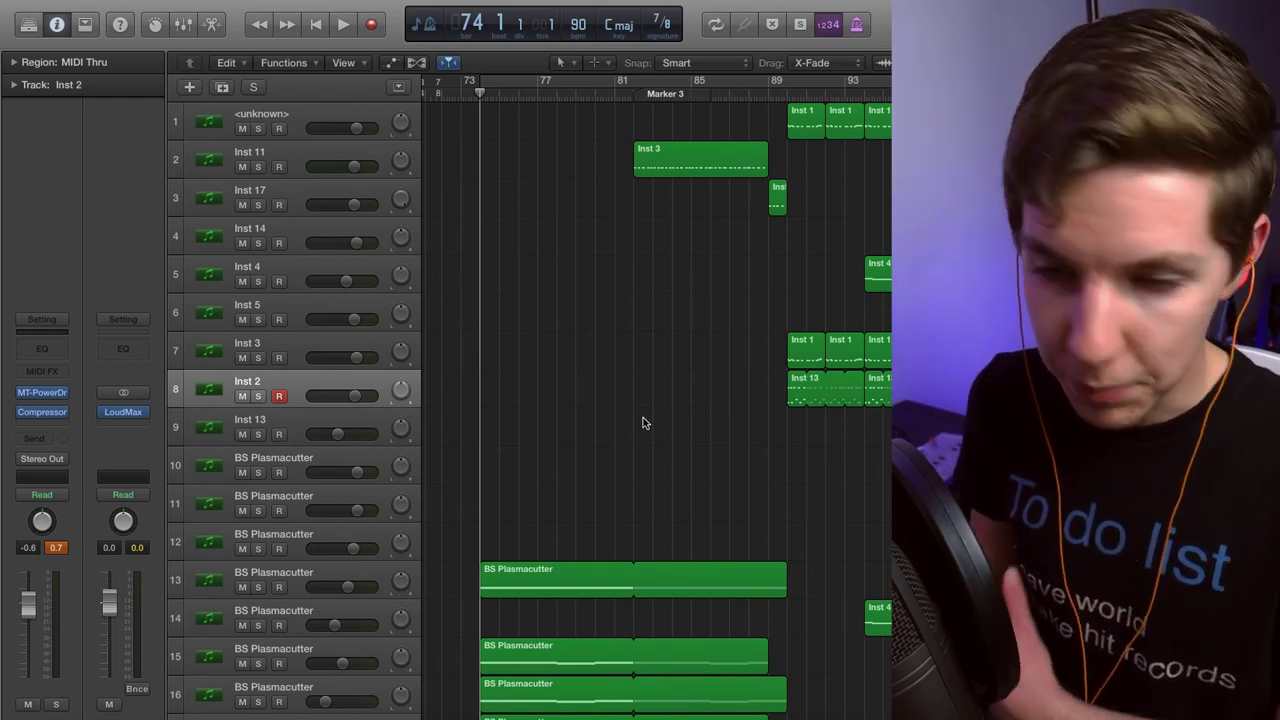
{"action": "scroll", "coordinate": [643, 417], "scroll_direction": "down", "scroll_amount": 5}
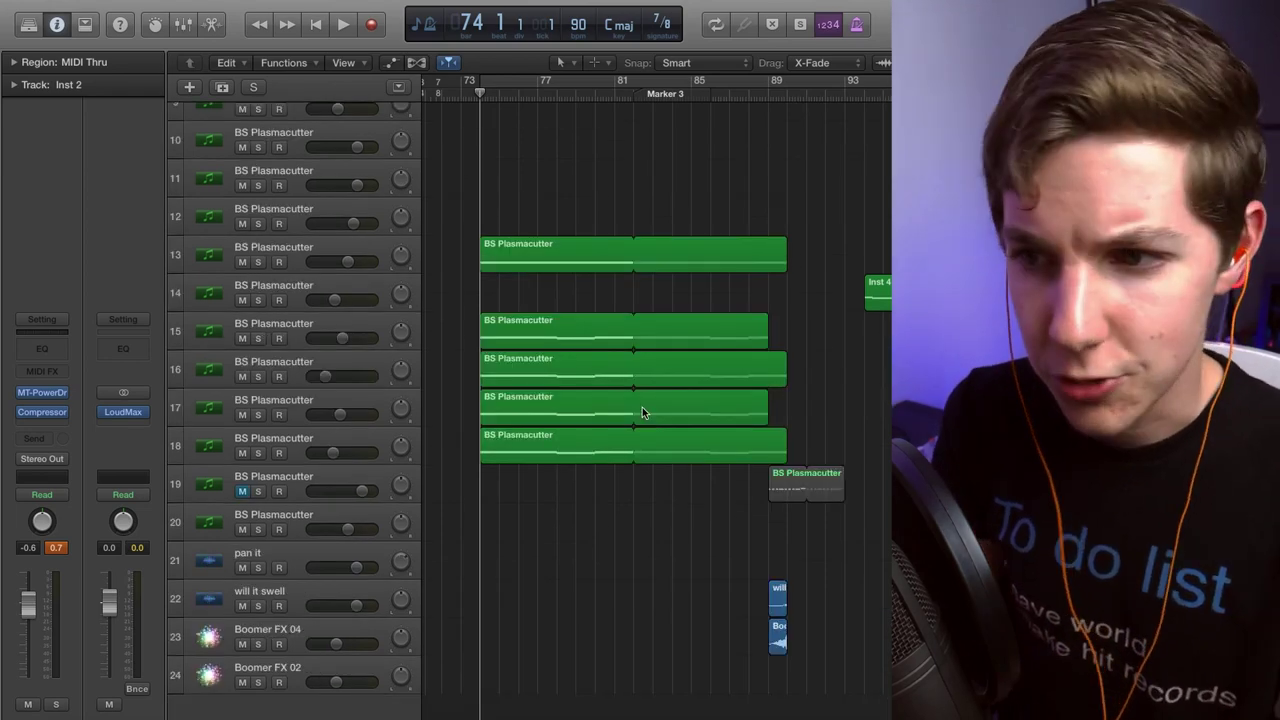
{"action": "scroll", "coordinate": [604, 308], "scroll_direction": "up", "scroll_amount": 5}
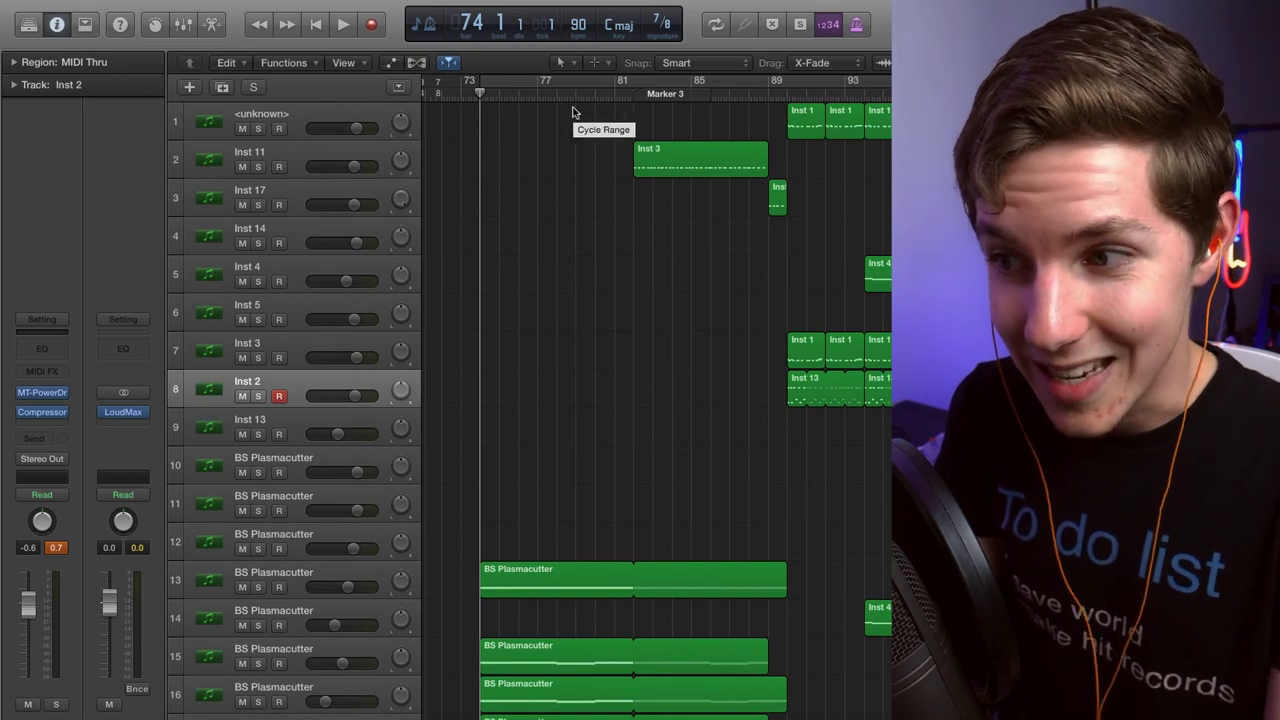
{"action": "scroll", "coordinate": [570, 130], "scroll_direction": "down", "scroll_amount": 3}
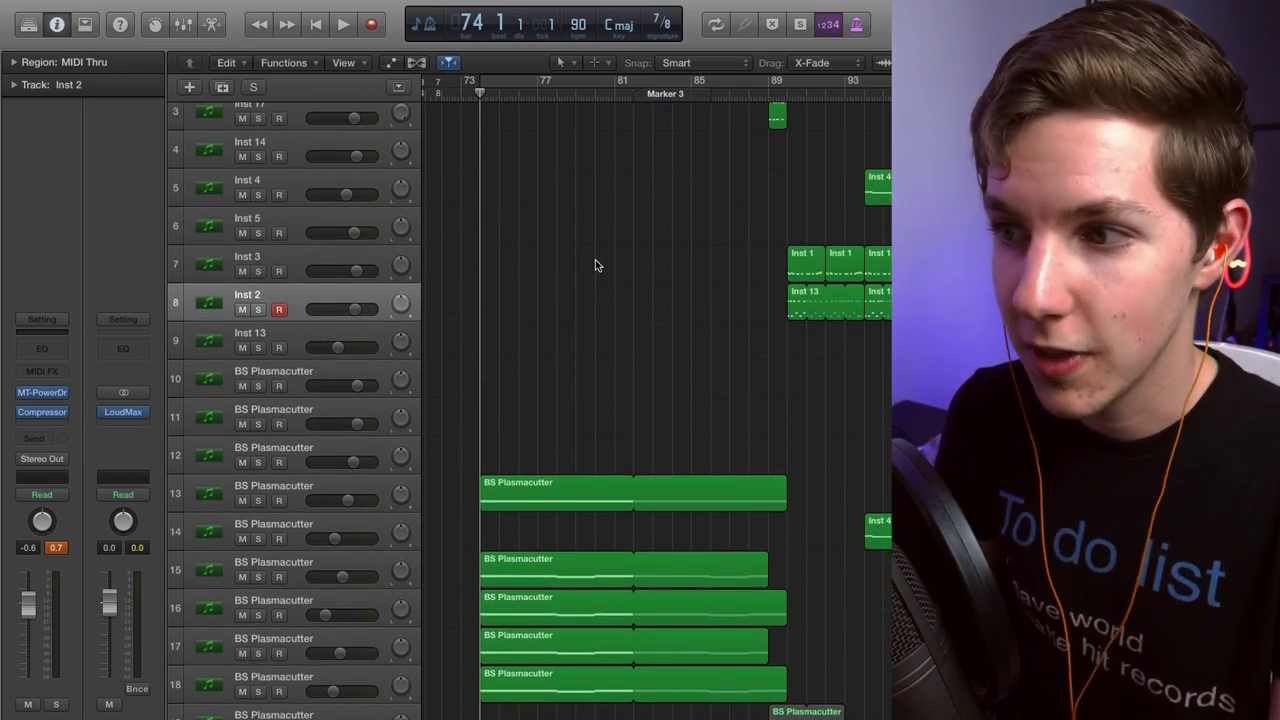
Play the stacked BS Plasmacutter section from bar 74, stopping near bar 82.
{"action": "key", "text": "space"}
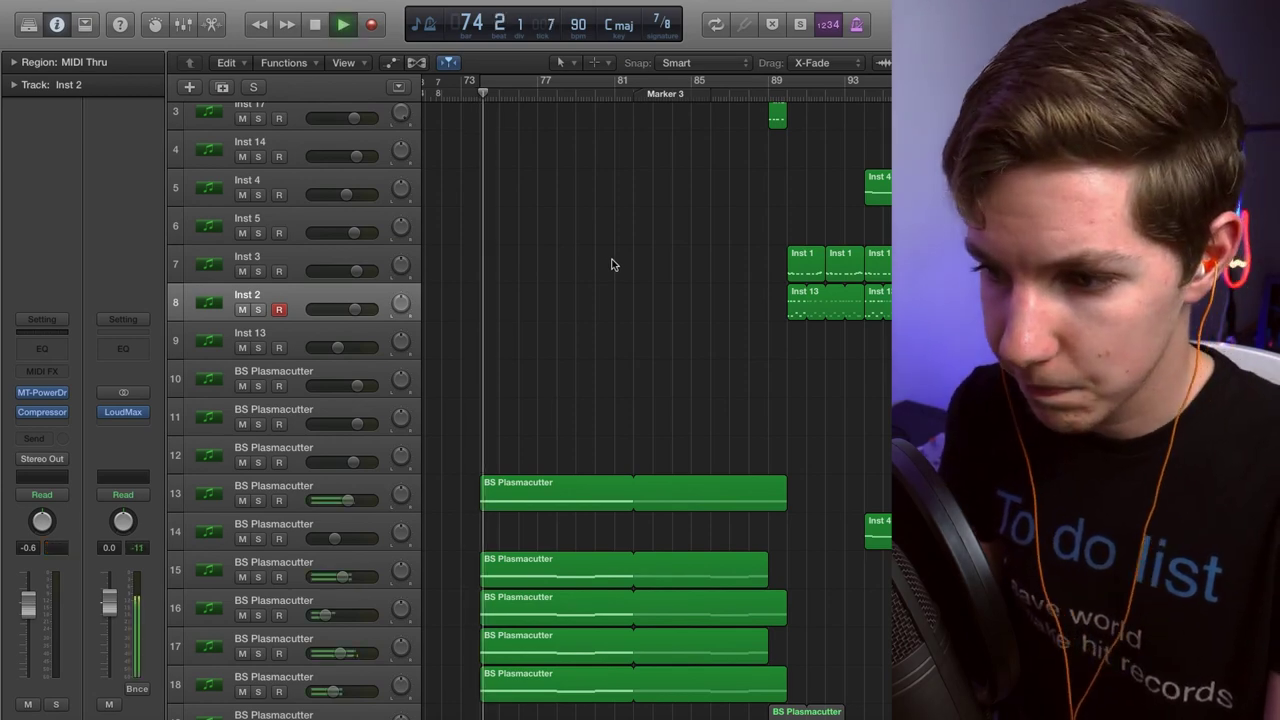
{"action": "scroll", "coordinate": [614, 261], "scroll_direction": "down", "scroll_amount": 6}
{"action": "key", "text": "space"}
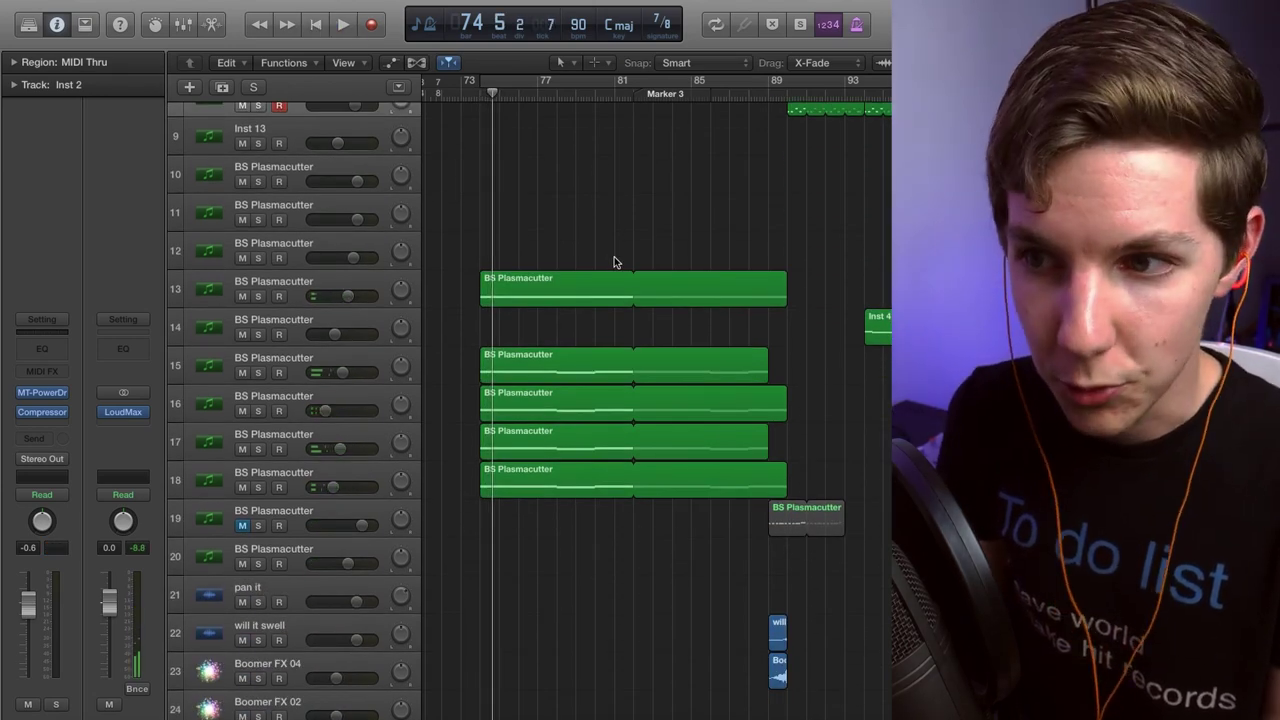
{"action": "left_click", "coordinate": [483, 96]}
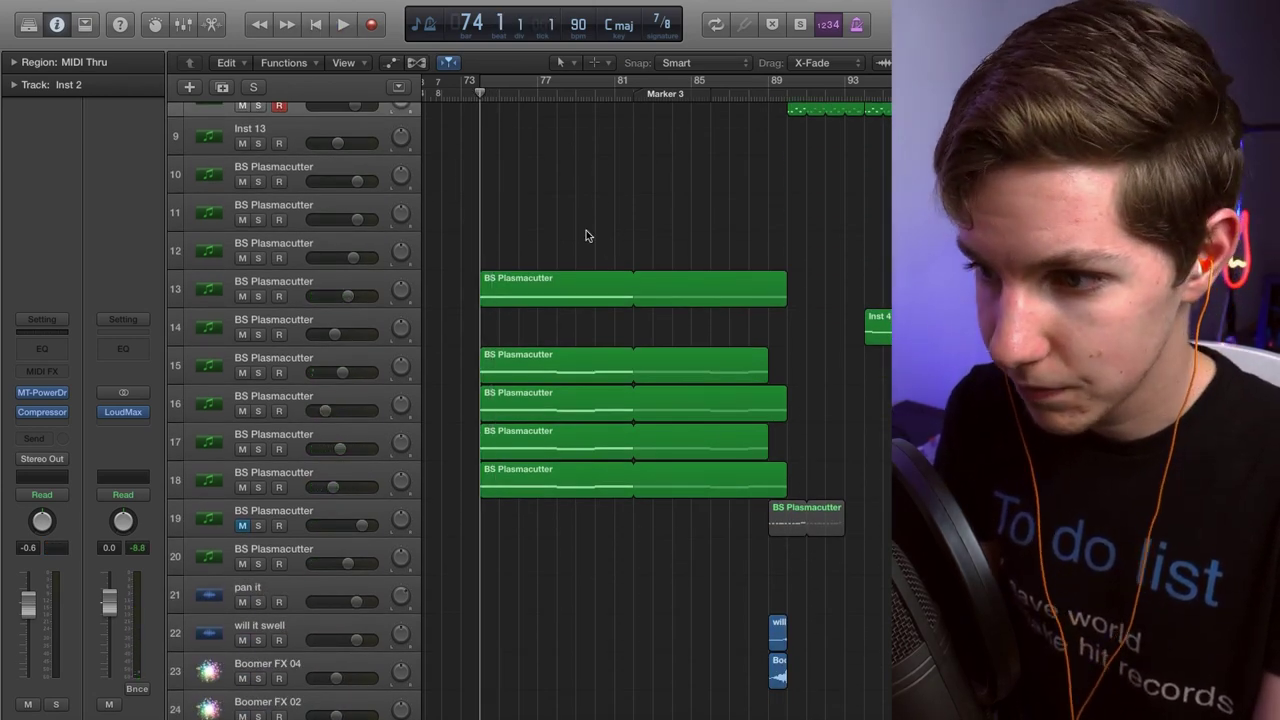
{"action": "key", "text": "space"}
{"action": "scroll", "coordinate": [586, 236], "scroll_direction": "up", "scroll_amount": 8}
{"action": "scroll", "coordinate": [587, 236], "scroll_direction": "down", "scroll_amount": 9}
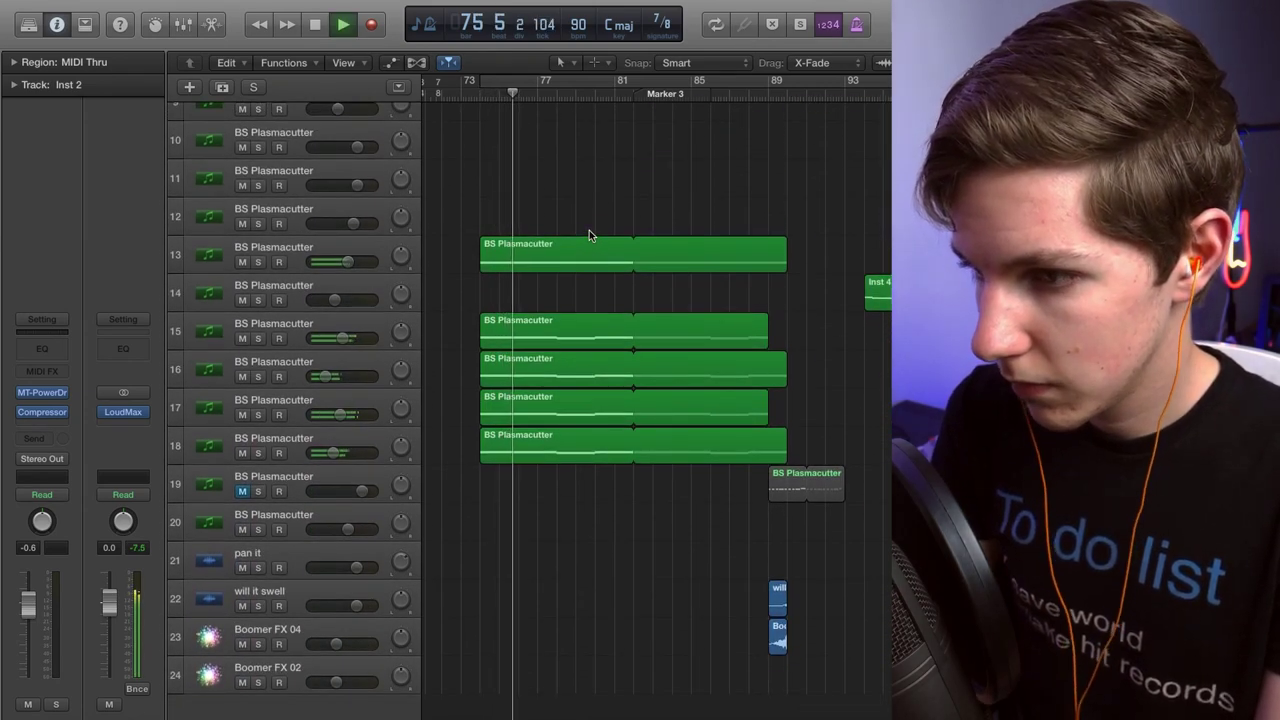
{"action": "scroll", "coordinate": [590, 230], "scroll_direction": "up", "scroll_amount": 3}
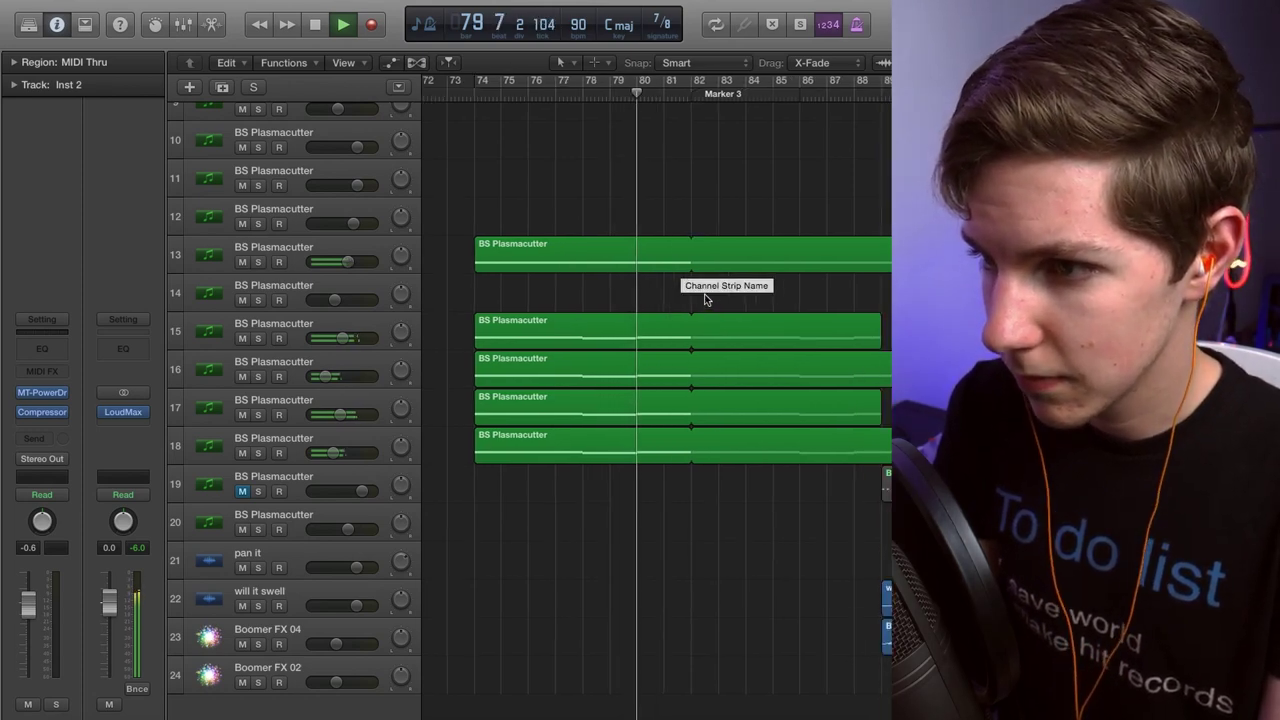
{"action": "scroll", "coordinate": [697, 296], "scroll_direction": "up", "scroll_amount": 6}
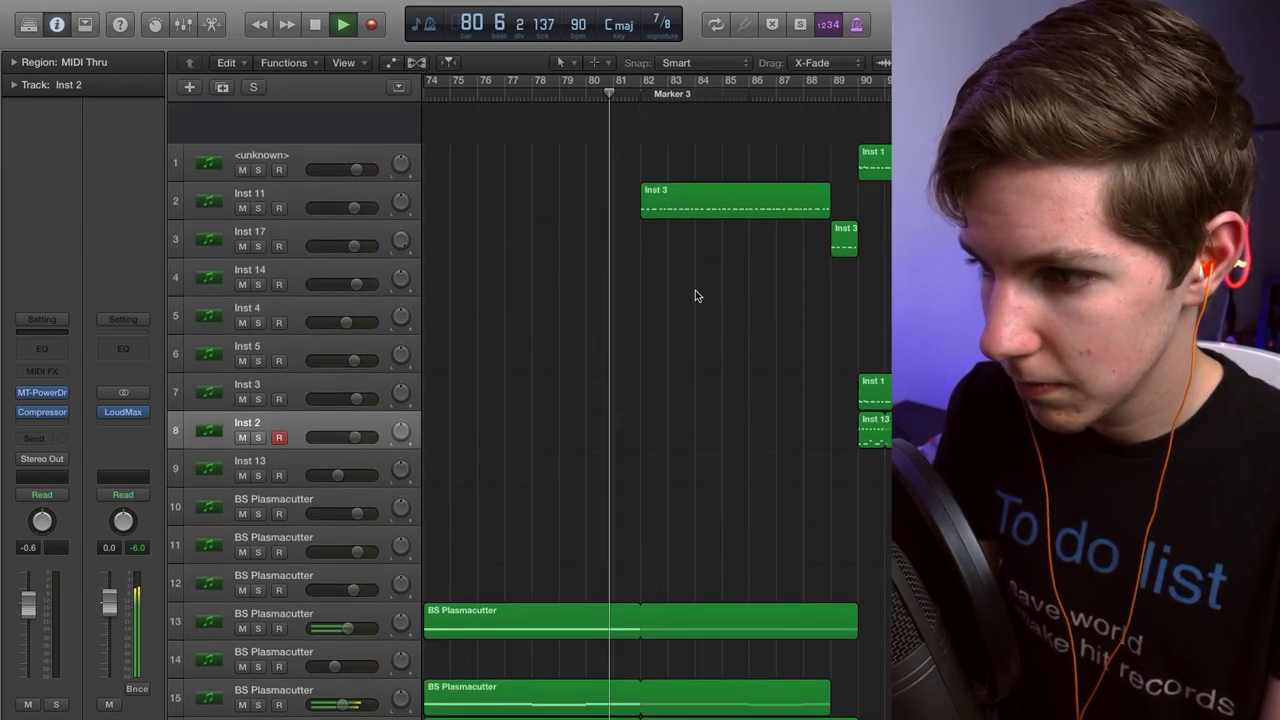
{"action": "scroll", "coordinate": [697, 296], "scroll_direction": "down", "scroll_amount": 2}
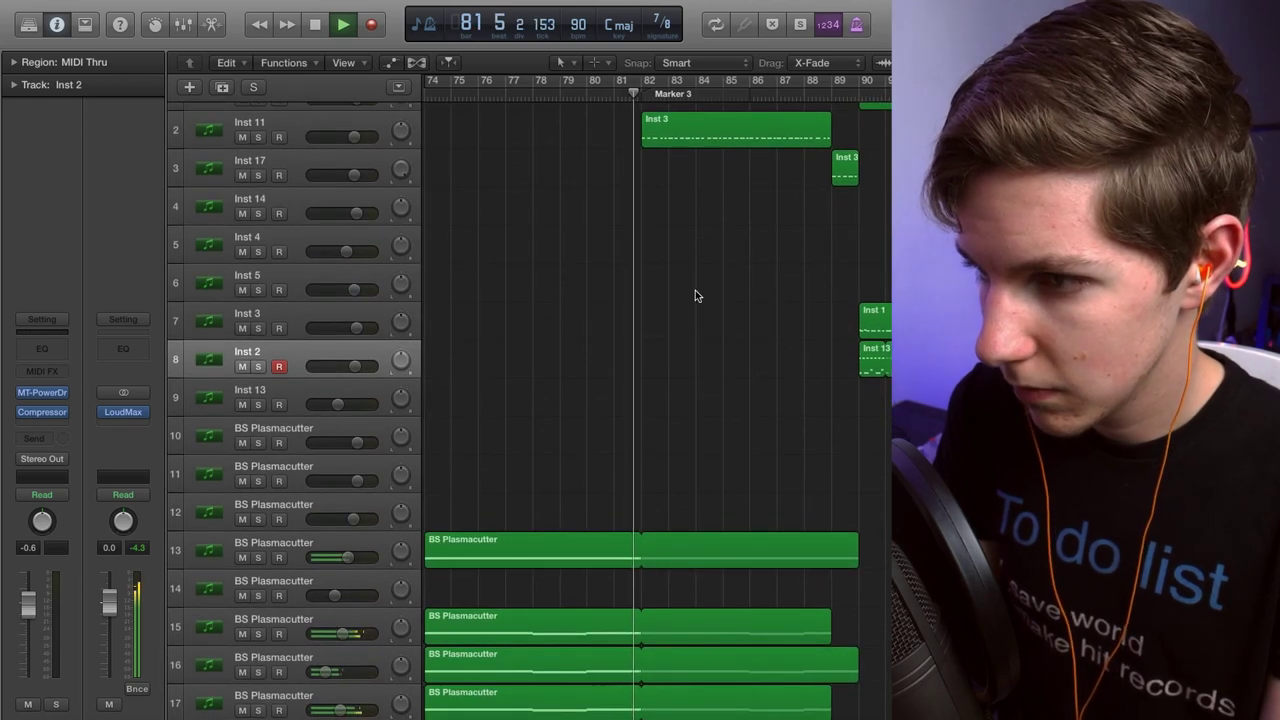
{"action": "scroll", "coordinate": [695, 290], "scroll_direction": "down", "scroll_amount": 8}
{"action": "scroll", "coordinate": [695, 289], "scroll_direction": "left", "scroll_amount": 4}
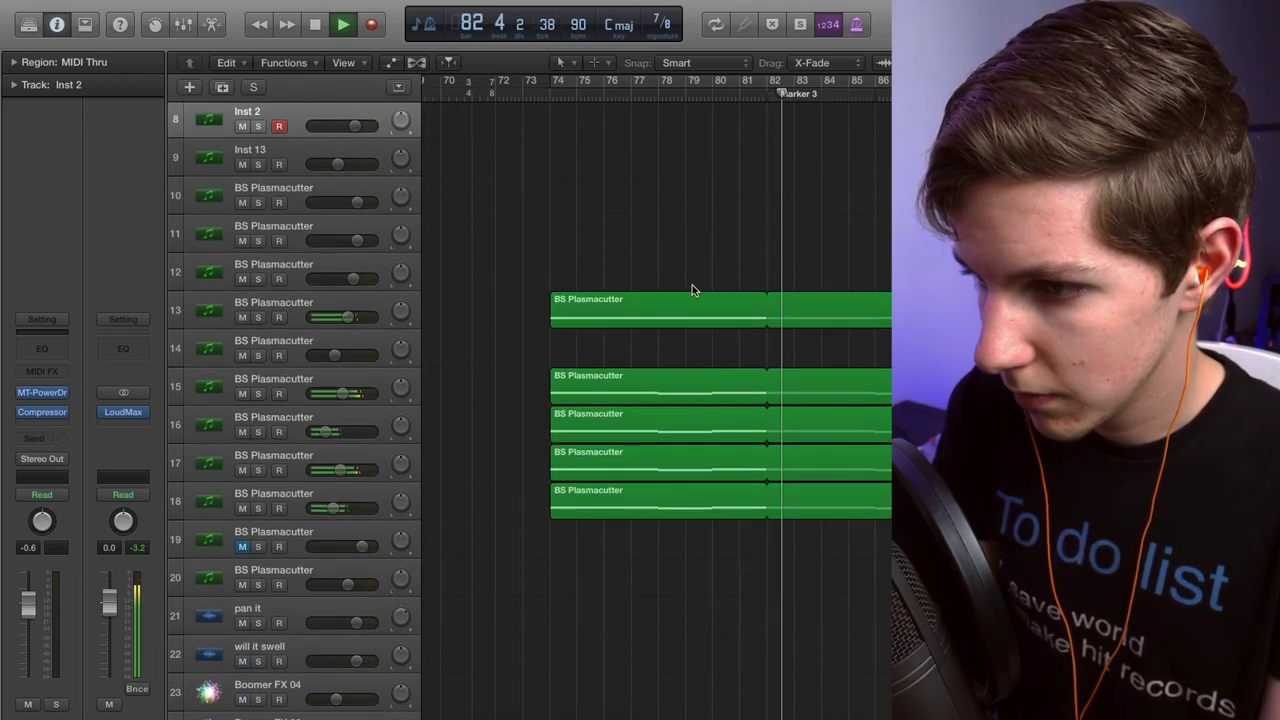
{"action": "key", "text": "space"}
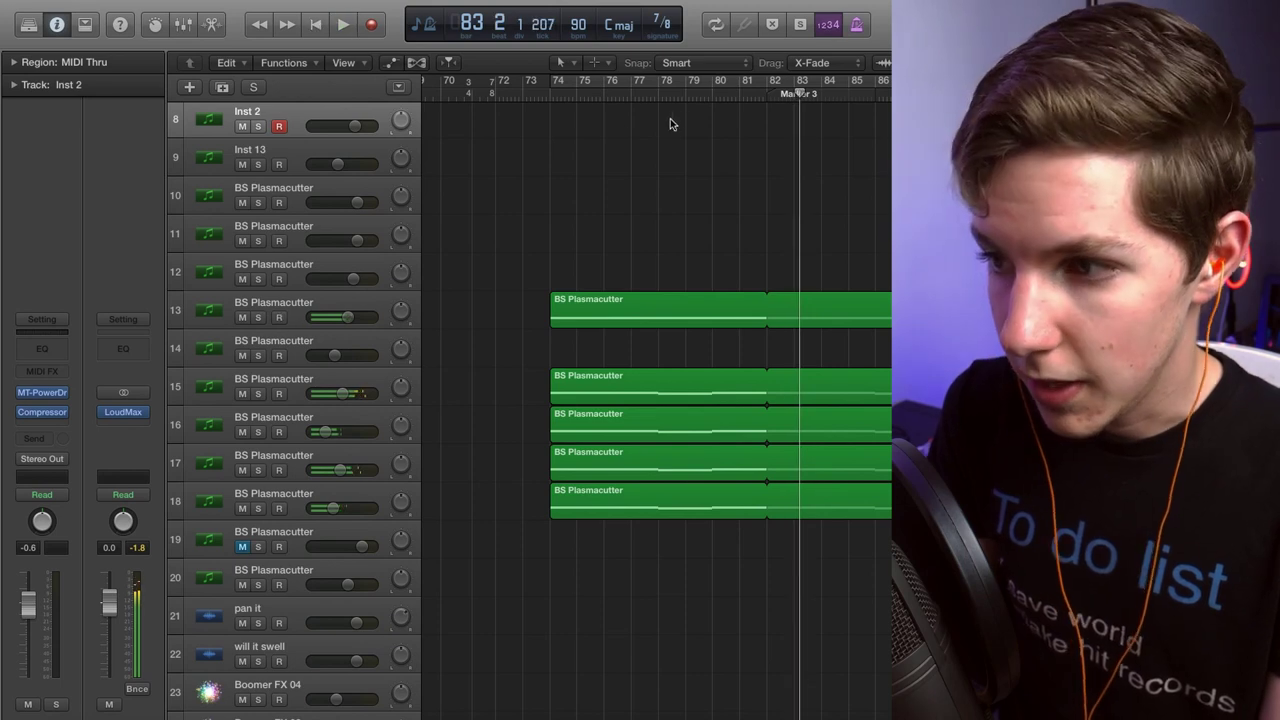
{"action": "left_click", "coordinate": [762, 97]}
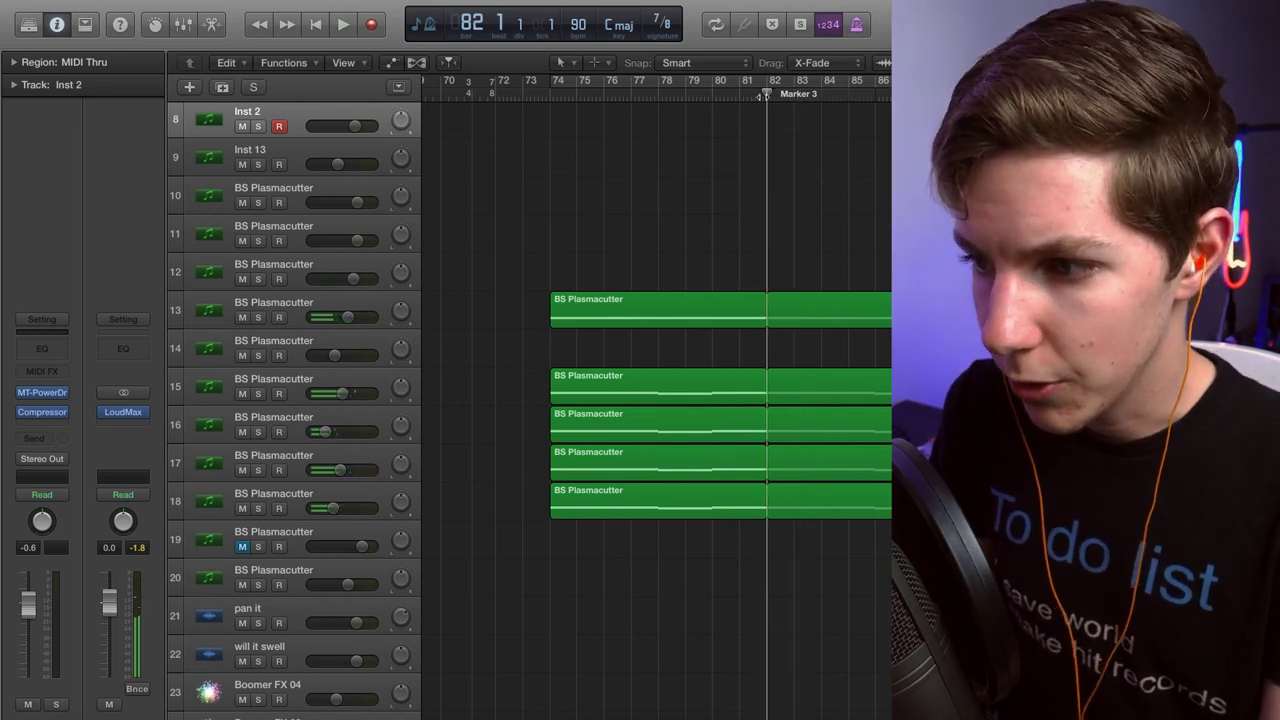
{"action": "left_click", "coordinate": [258, 317]}
{"action": "key", "text": "space"}
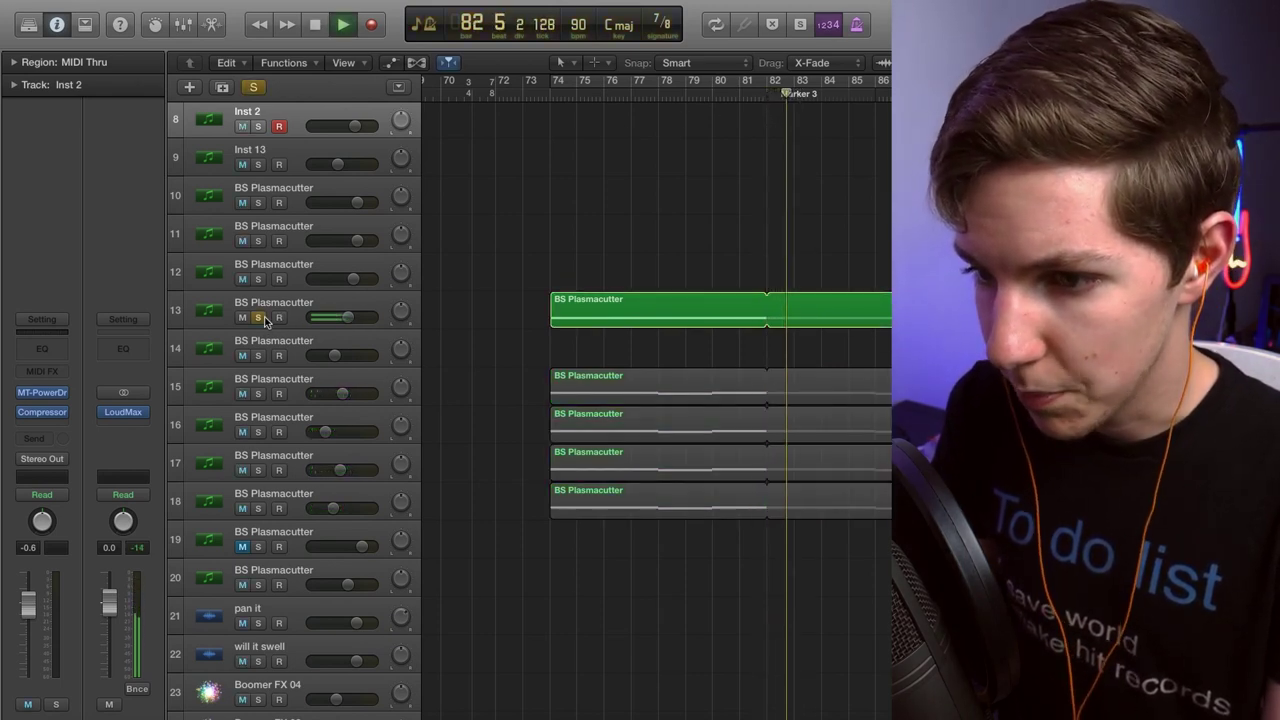
{"action": "left_click", "coordinate": [259, 317]}
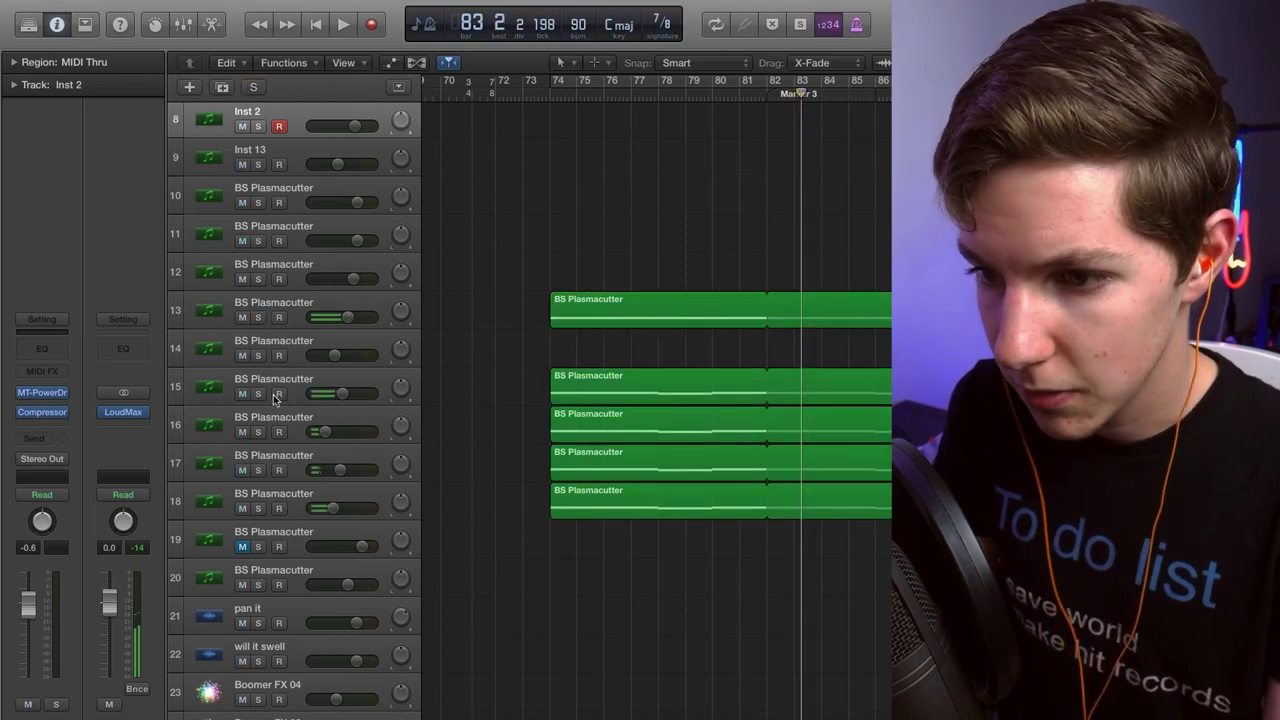
{"action": "left_click", "coordinate": [258, 393]}
{"action": "key", "text": "space"}
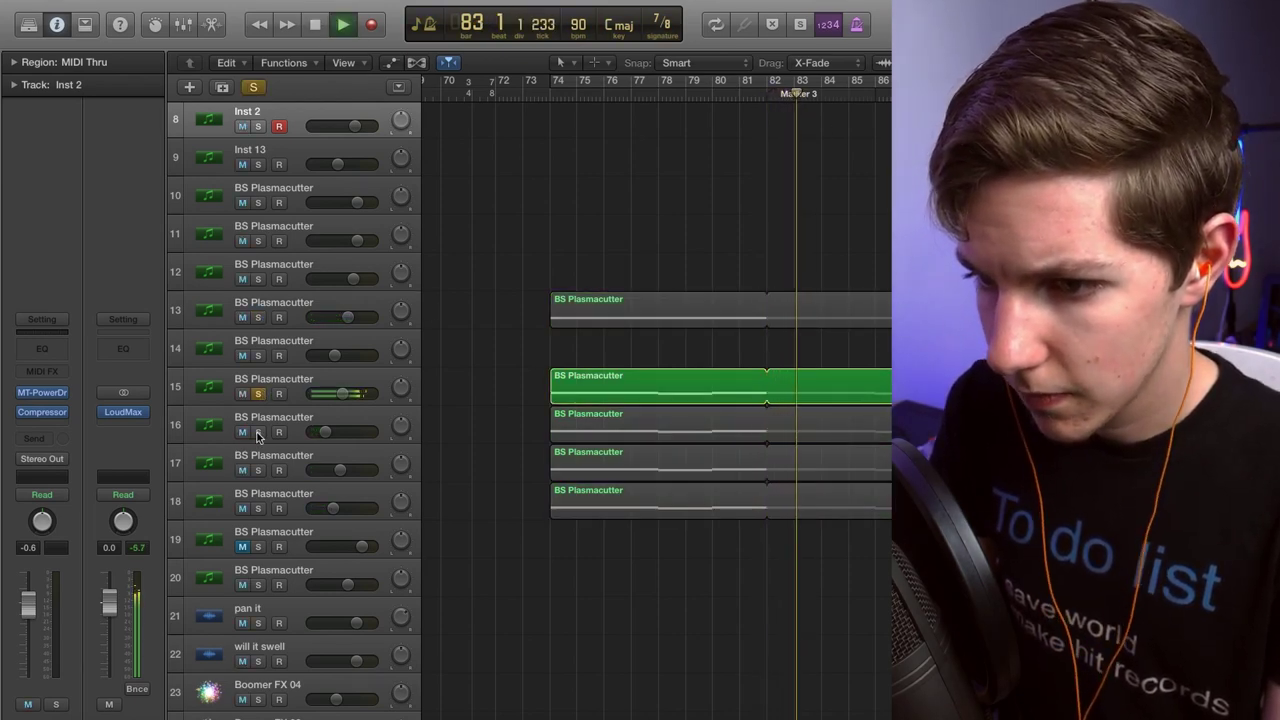
{"action": "key", "text": "space"}
{"action": "key", "text": "space"}
{"action": "left_click", "coordinate": [258, 393]}
{"action": "left_click", "coordinate": [258, 432]}
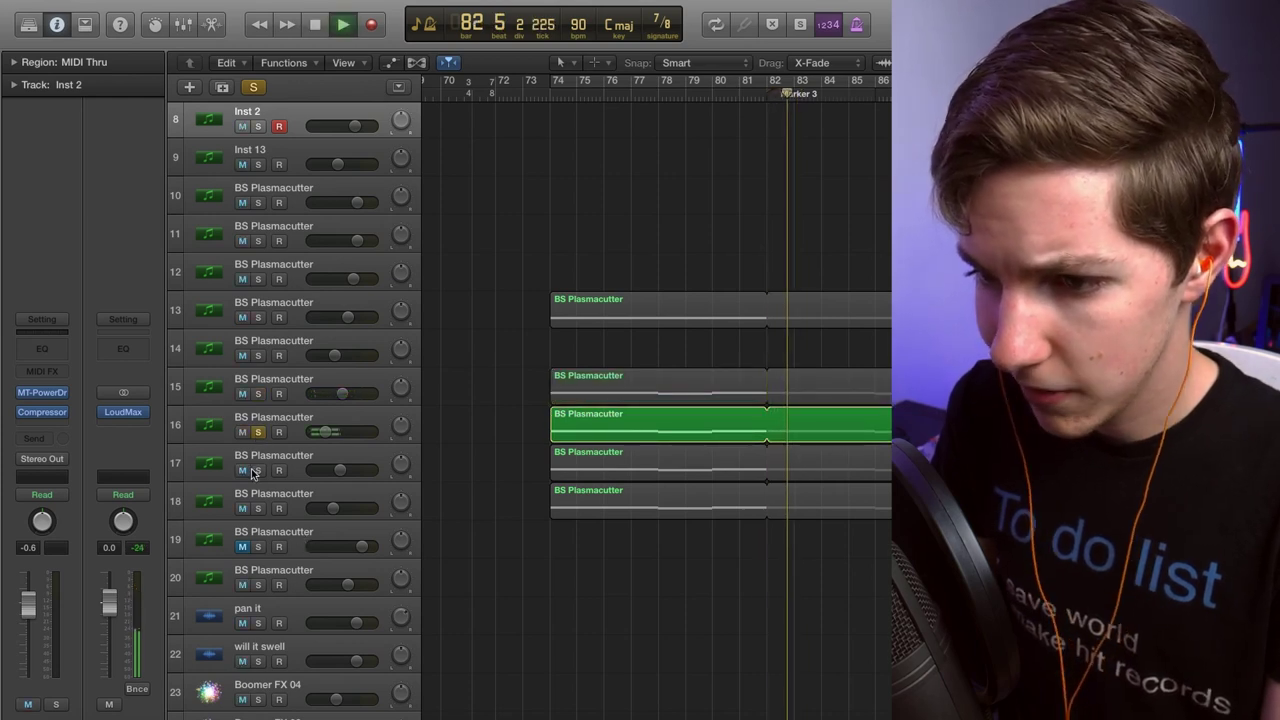
{"action": "key", "text": "space"}
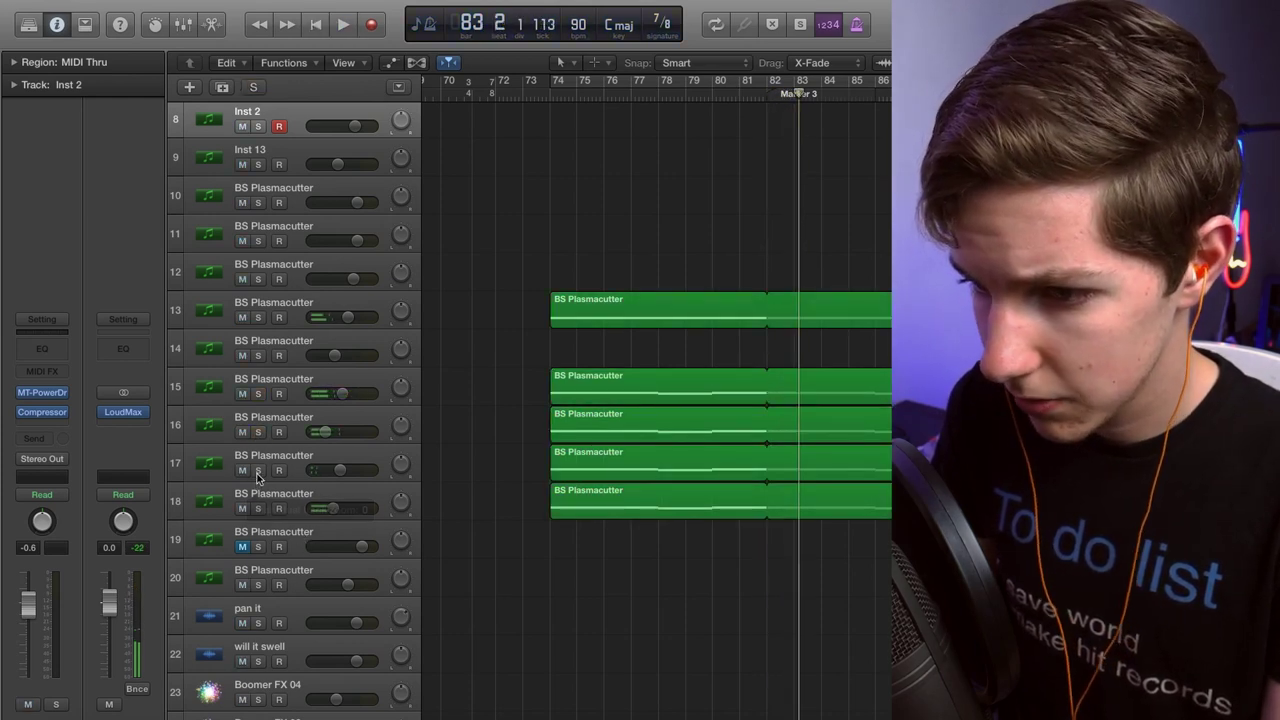
{"action": "left_click", "coordinate": [257, 470]}
{"action": "key", "text": "space"}
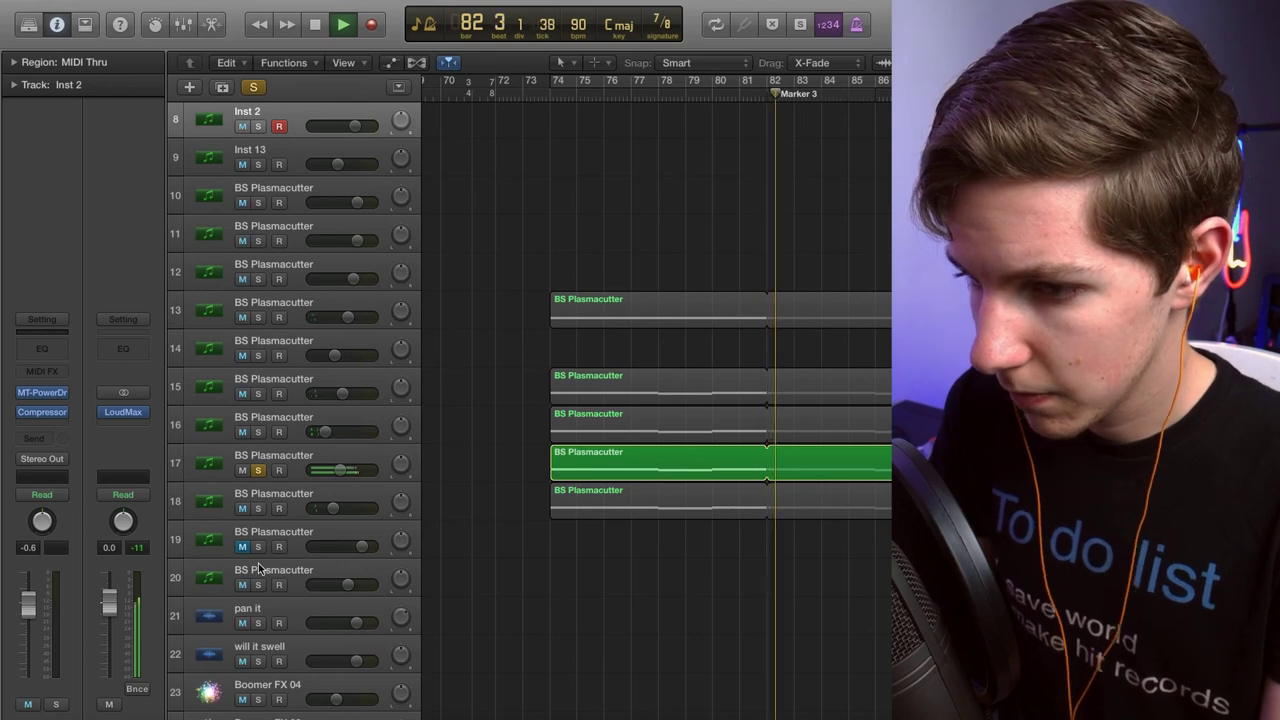
{"action": "key", "text": "space"}
{"action": "left_click", "coordinate": [257, 508]}
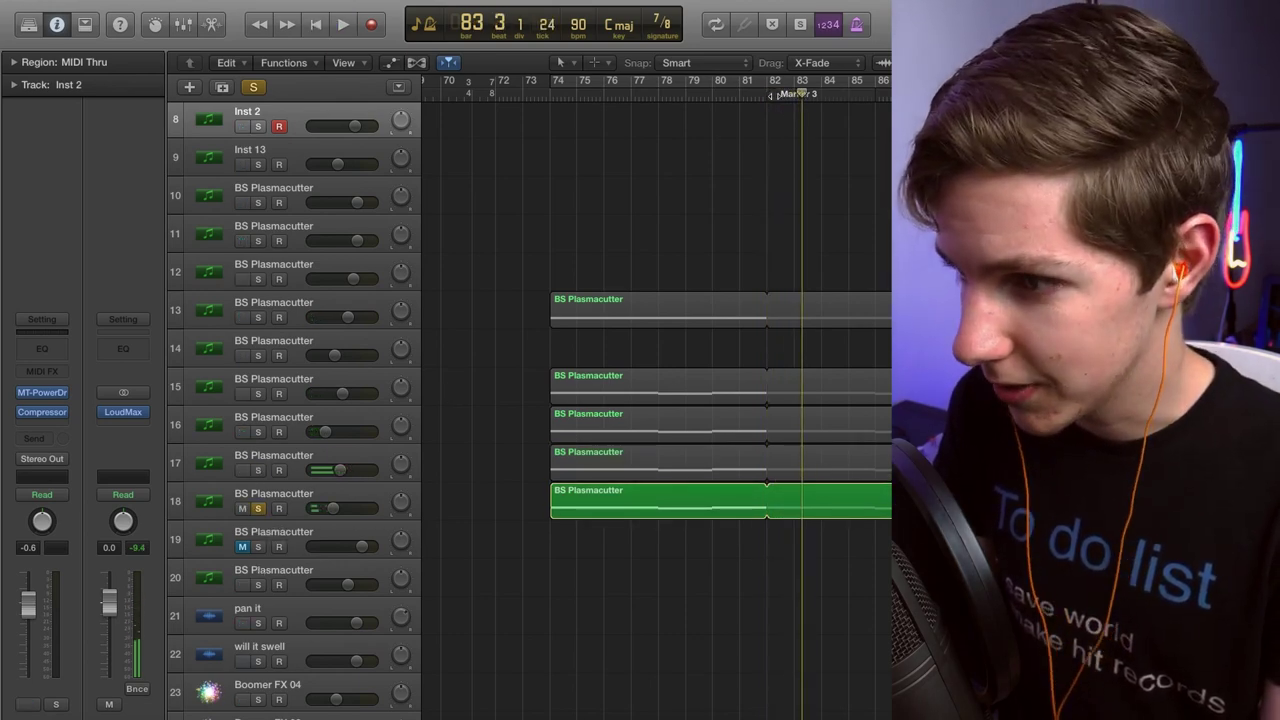
{"action": "key", "text": "space"}
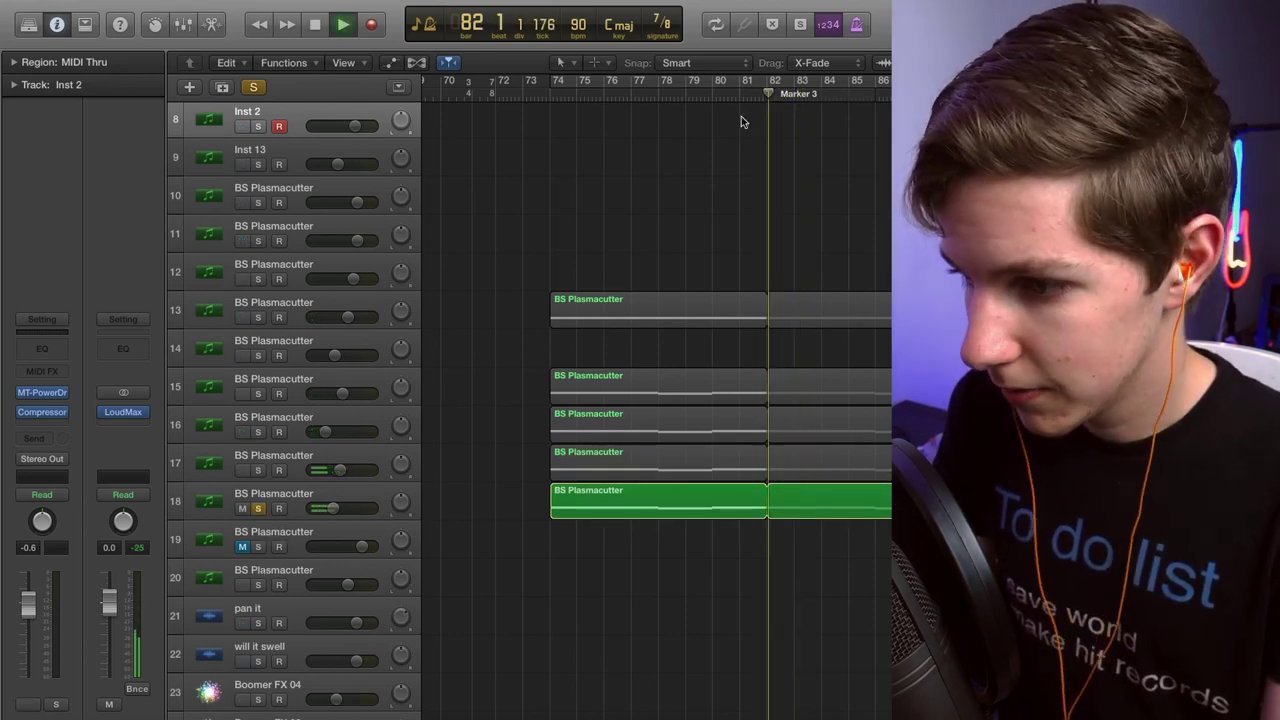
{"action": "key", "text": "space"}
{"action": "left_click", "coordinate": [257, 508]}
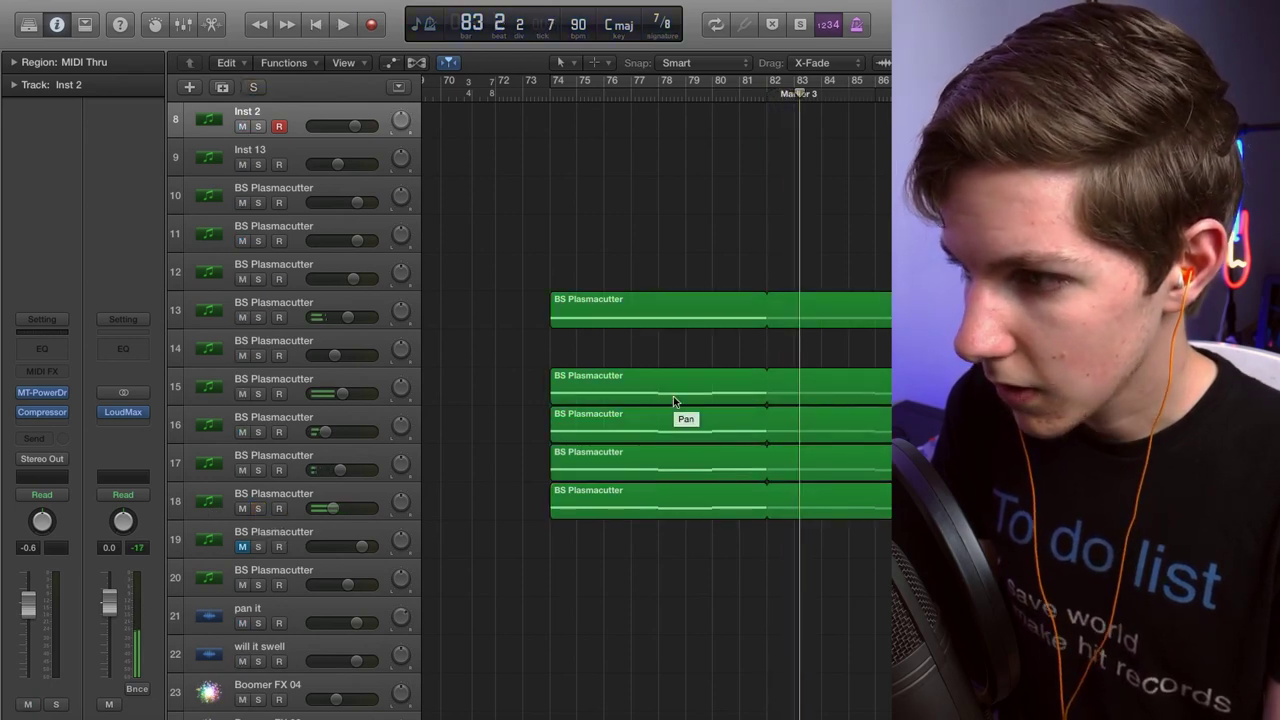
Play the arrangement from bar 89, then stop.
{"action": "scroll", "coordinate": [673, 396], "scroll_direction": "right", "scroll_amount": 5}
{"action": "scroll", "coordinate": [696, 333], "scroll_direction": "up", "scroll_amount": 5}
{"action": "left_click", "coordinate": [700, 90]}
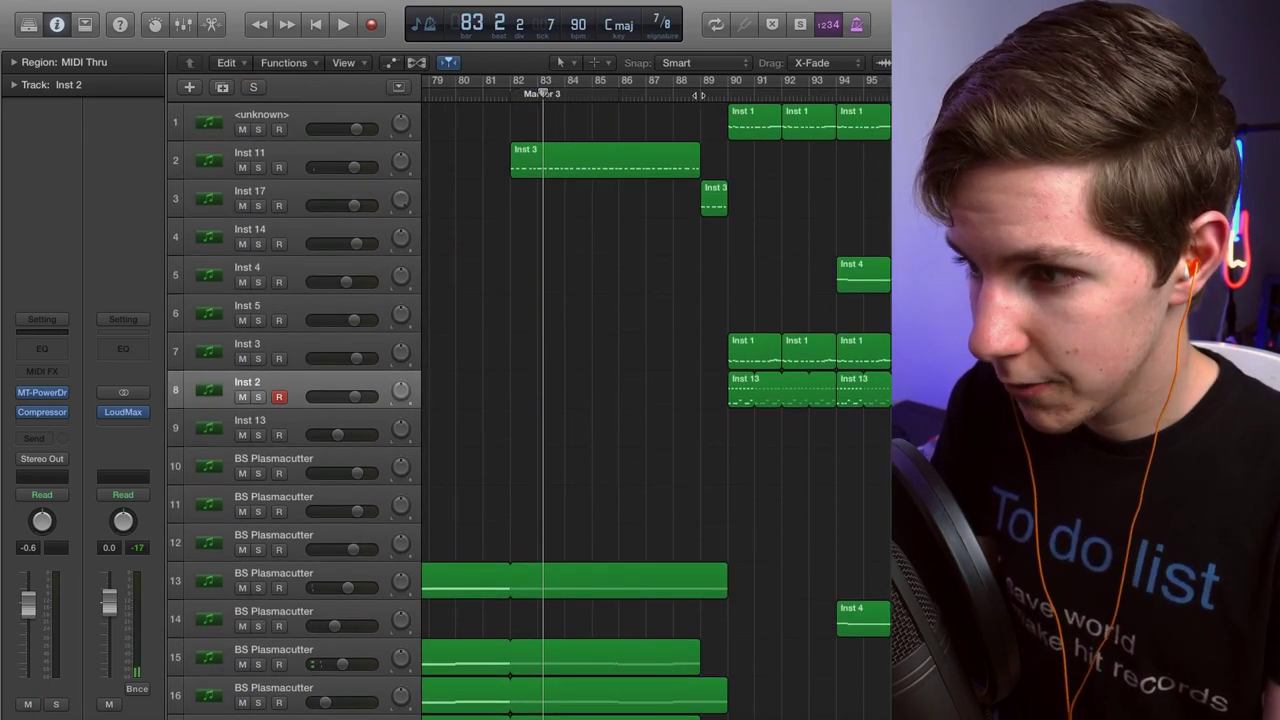
{"action": "key", "text": "space"}
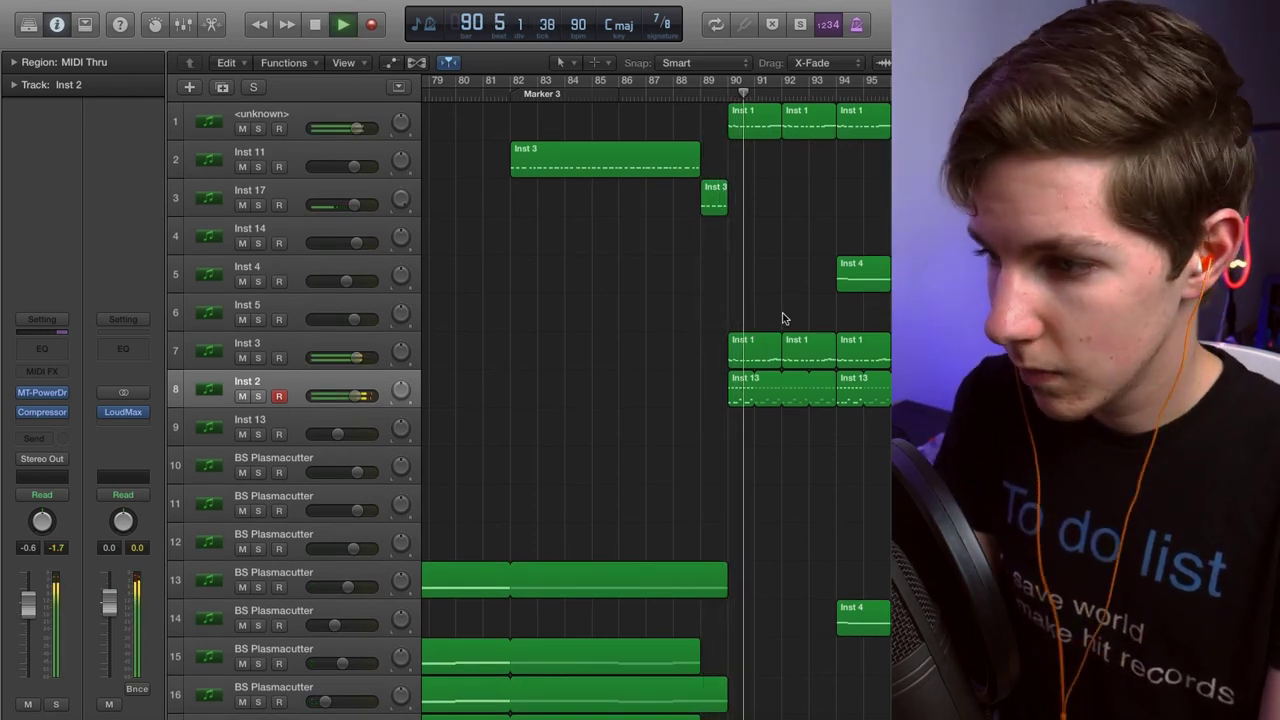
{"action": "scroll", "coordinate": [760, 298], "scroll_direction": "right", "scroll_amount": 3}
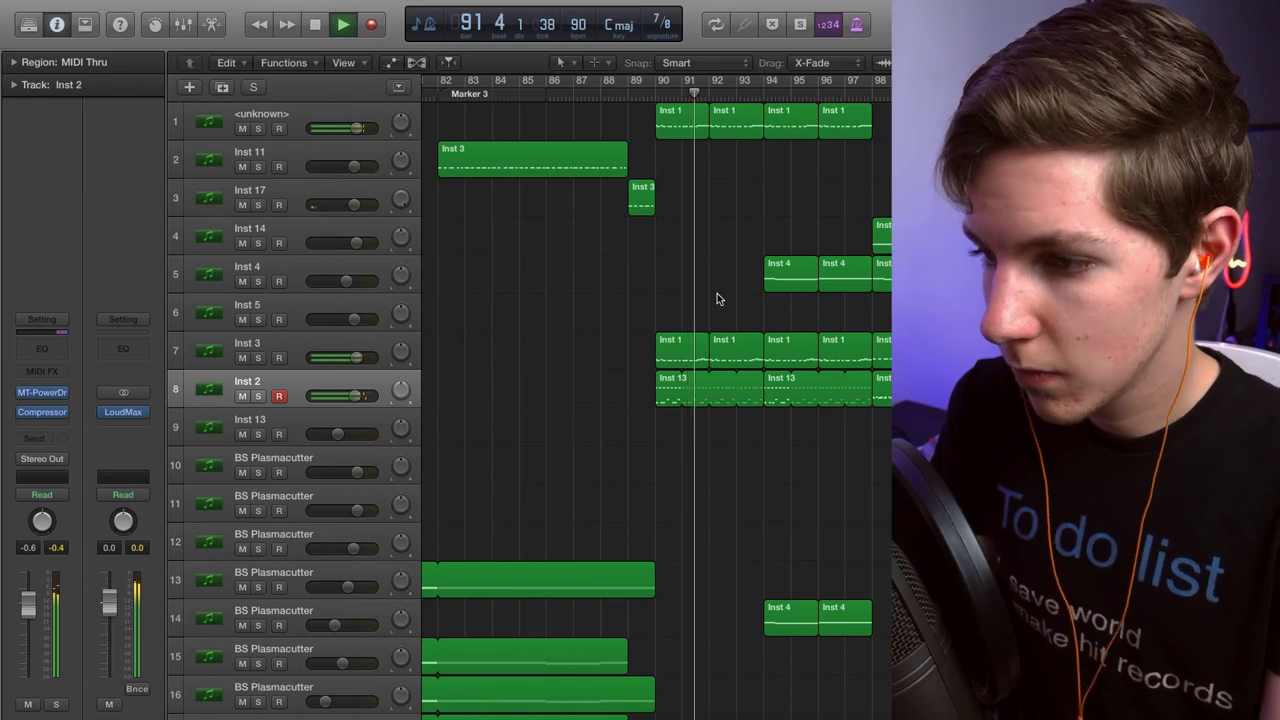
{"action": "scroll", "coordinate": [734, 287], "scroll_direction": "right", "scroll_amount": 1}
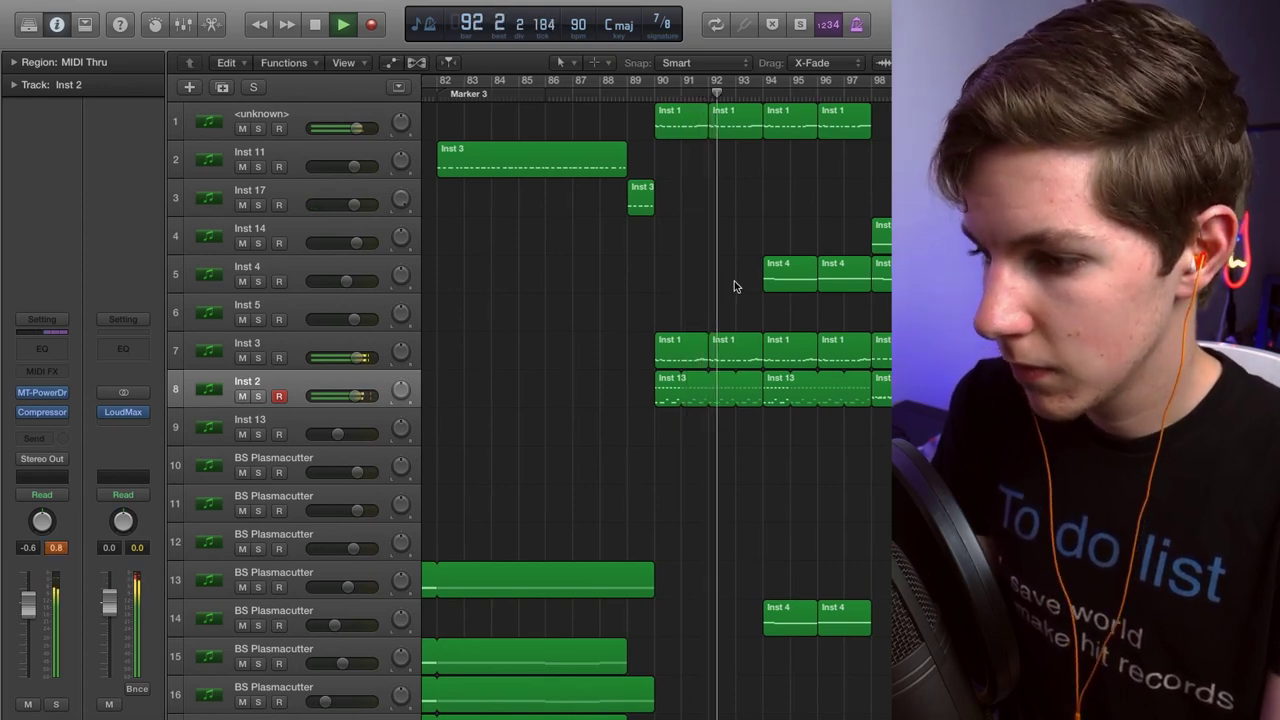
{"action": "scroll", "coordinate": [734, 287], "scroll_direction": "down", "scroll_amount": 5}
{"action": "scroll", "coordinate": [734, 287], "scroll_direction": "right", "scroll_amount": 2}
{"action": "scroll", "coordinate": [734, 290], "scroll_direction": "up", "scroll_amount": 6}
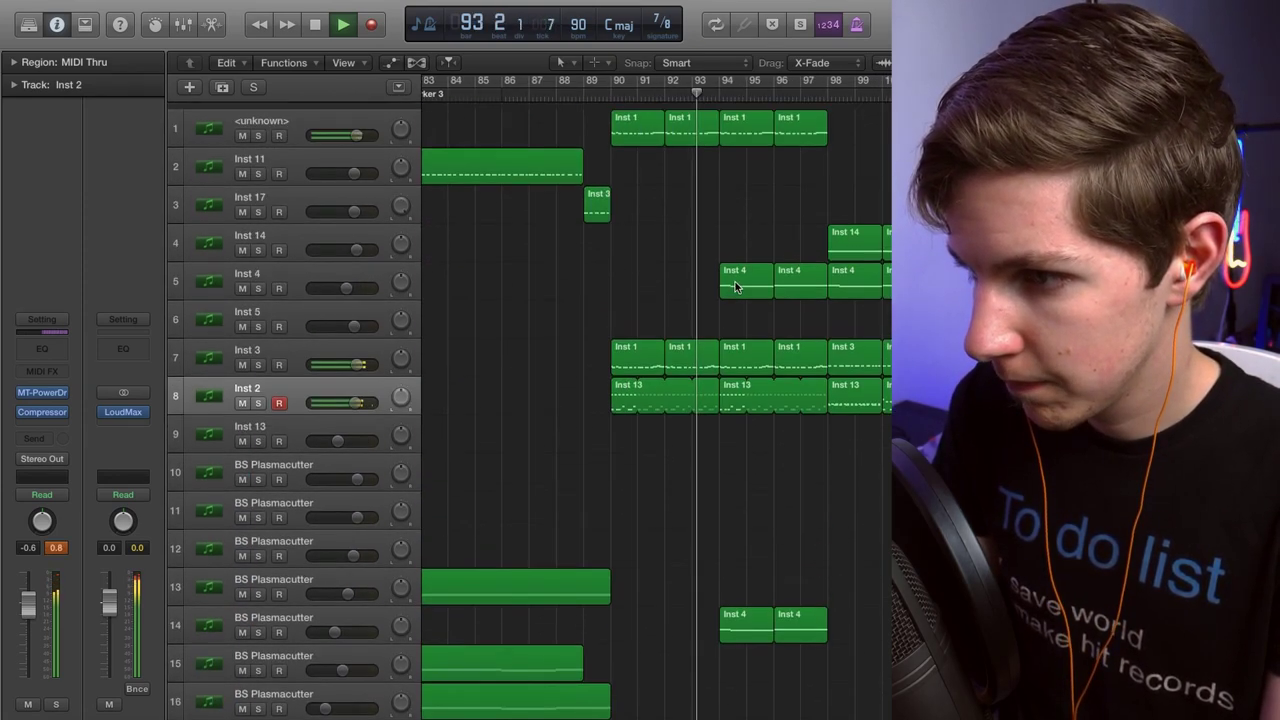
{"action": "key", "text": "space"}
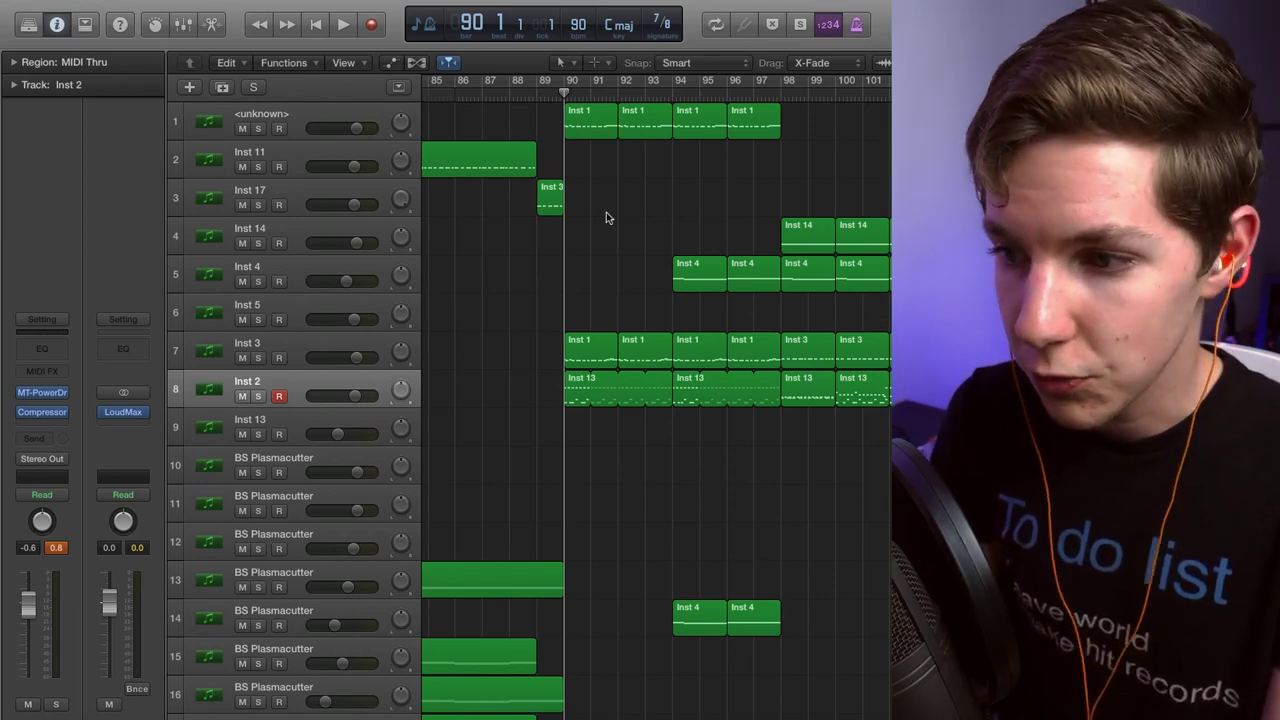
Resume playback, solo track 14 and Inst 4, then clear all solos.
{"action": "scroll", "coordinate": [620, 230], "scroll_direction": "down", "scroll_amount": 5}
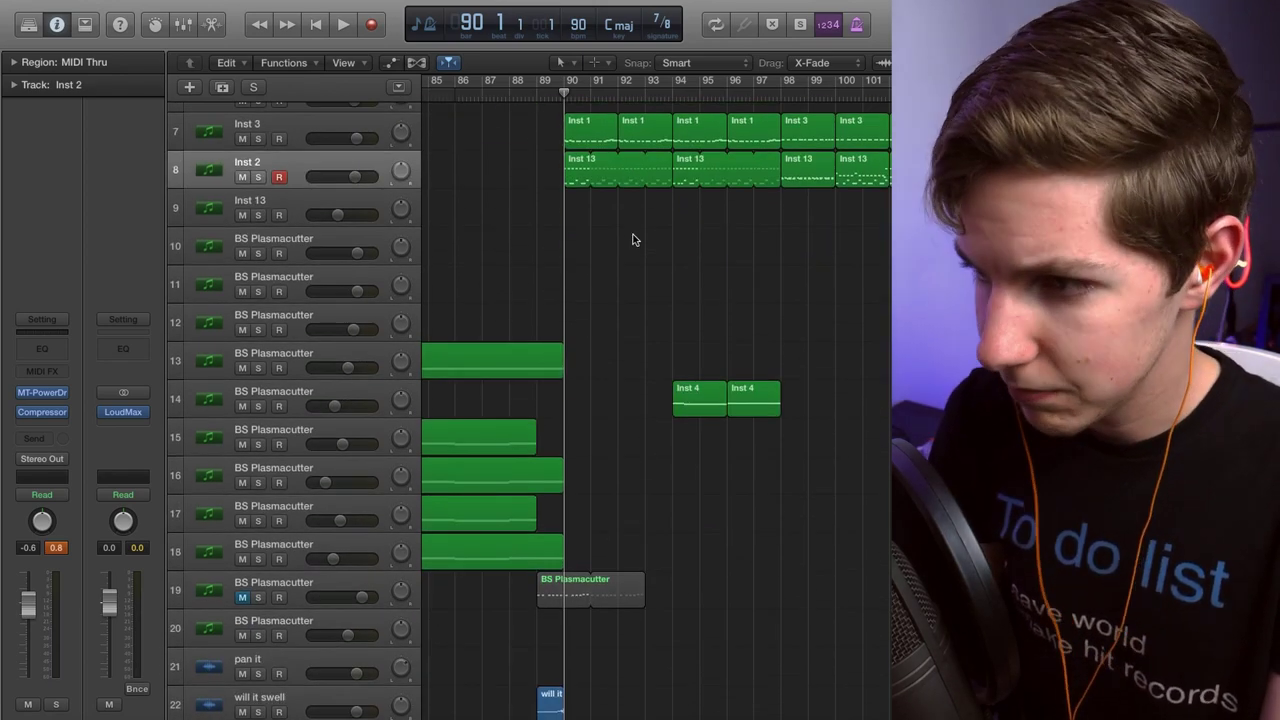
{"action": "key", "text": "space"}
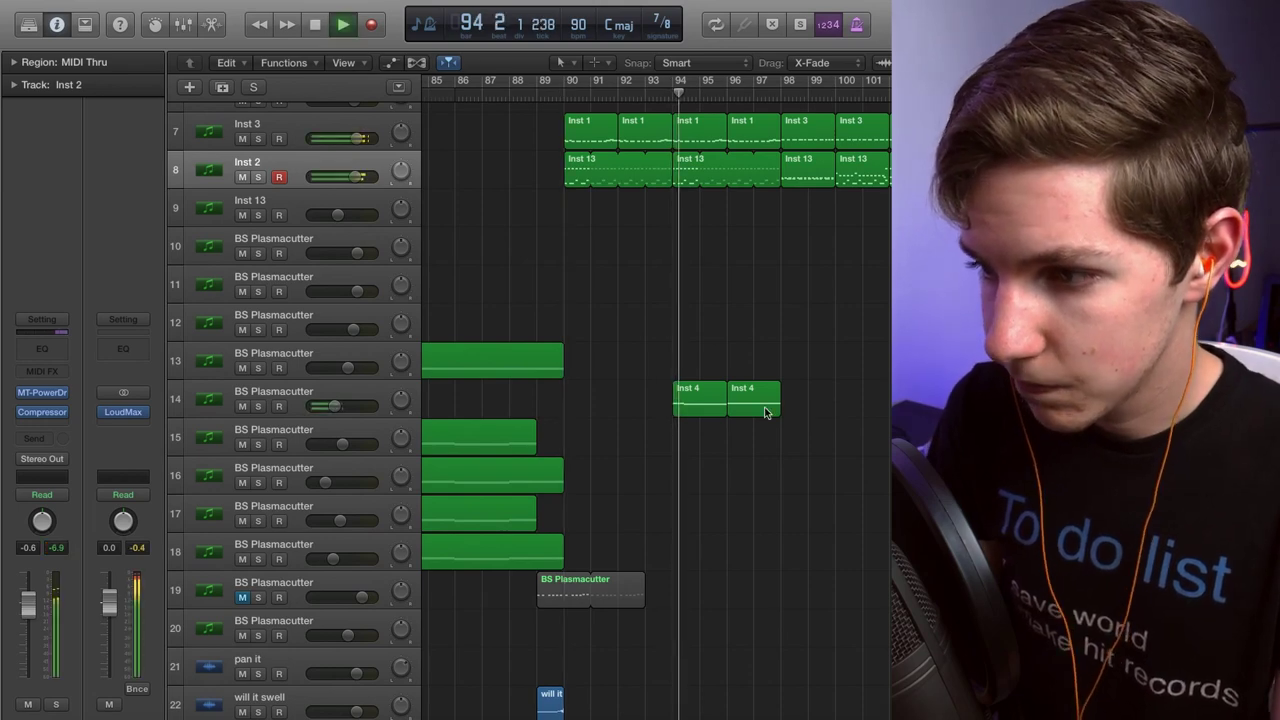
{"action": "left_click", "coordinate": [258, 406]}
{"action": "scroll", "coordinate": [258, 406], "scroll_direction": "up", "scroll_amount": 5}
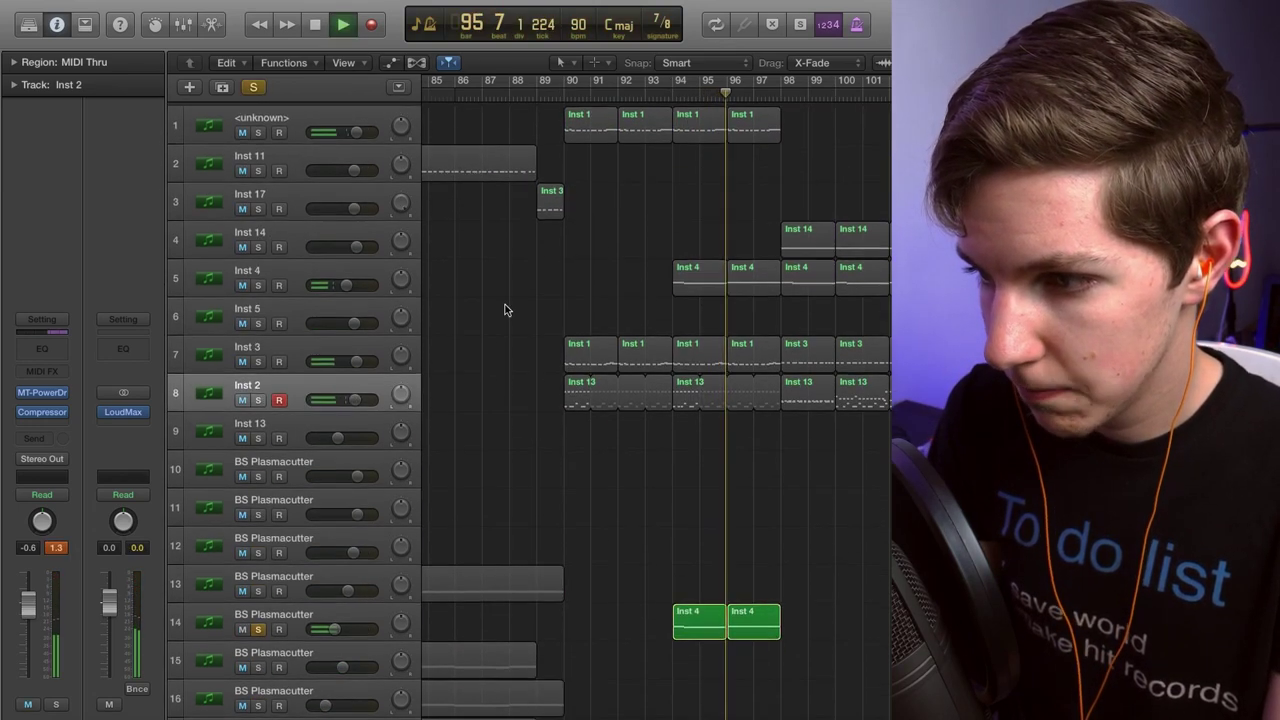
{"action": "left_click", "coordinate": [258, 281]}
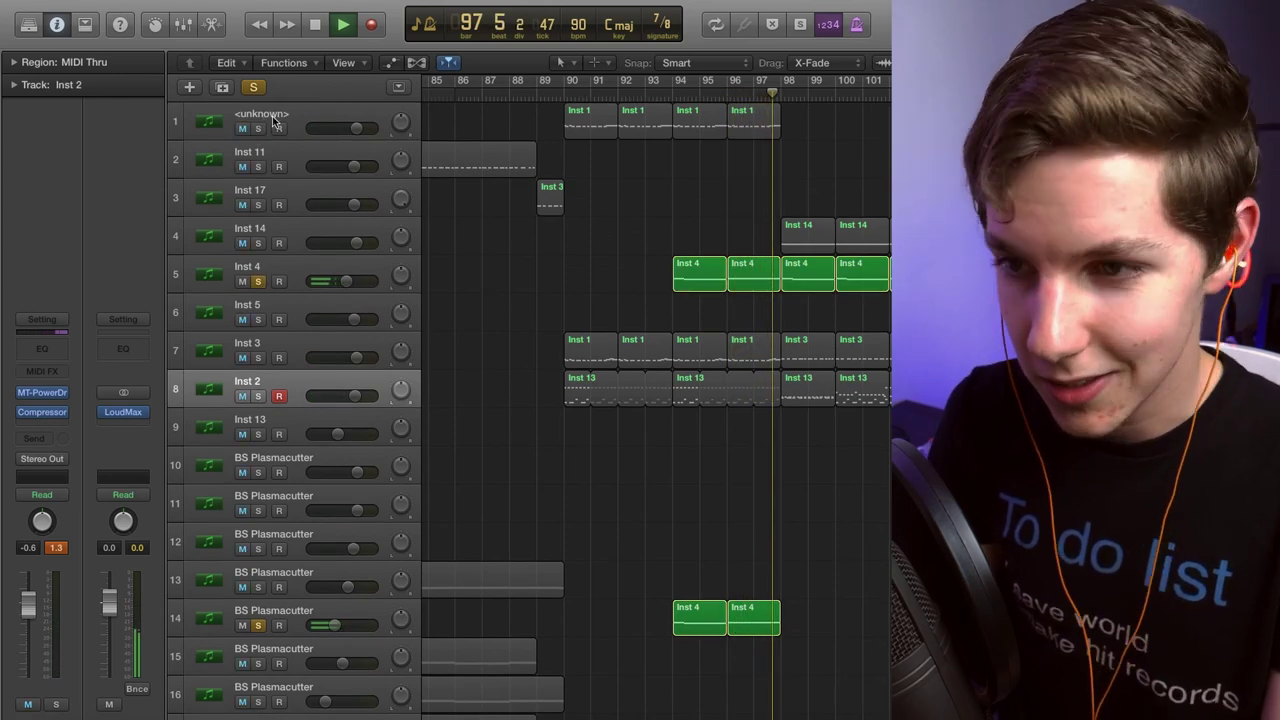
{"action": "left_click", "coordinate": [253, 87]}
Solo the Inst 2 track with S, stop playback and widen the bars.
{"action": "scroll", "coordinate": [587, 288], "scroll_direction": "right", "scroll_amount": 3}
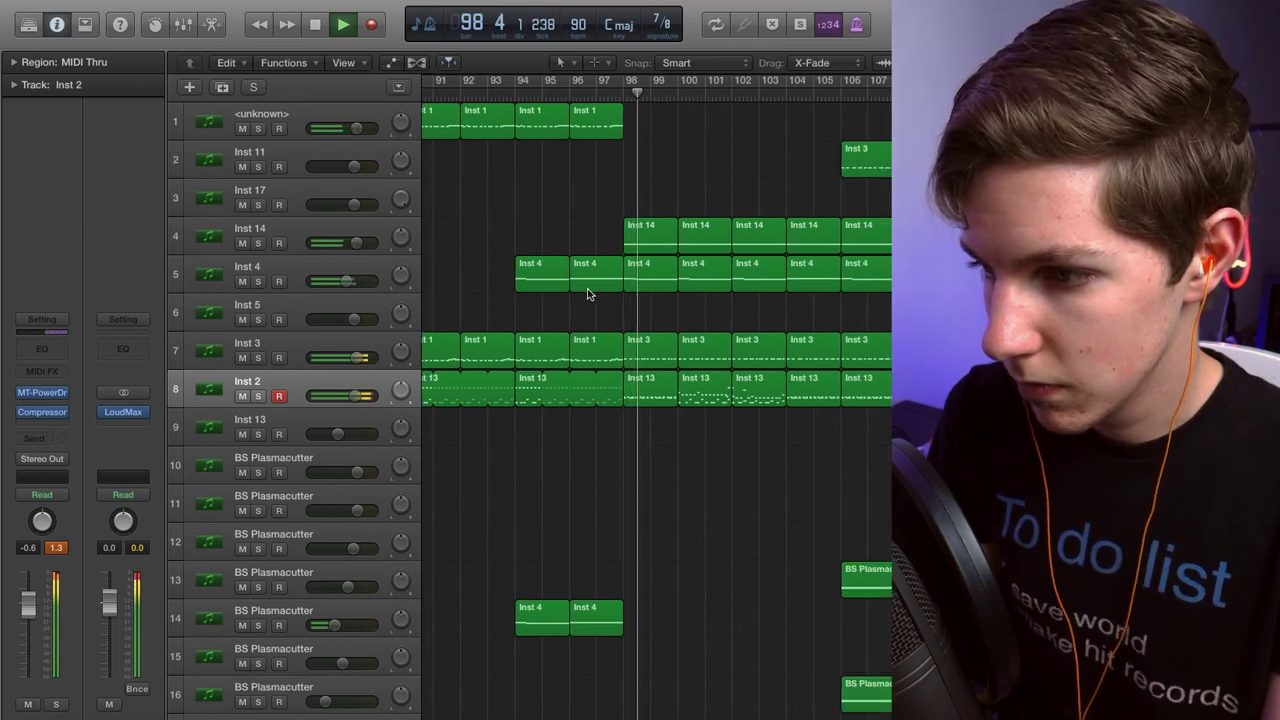
{"action": "scroll", "coordinate": [587, 288], "scroll_direction": "right", "scroll_amount": 1}
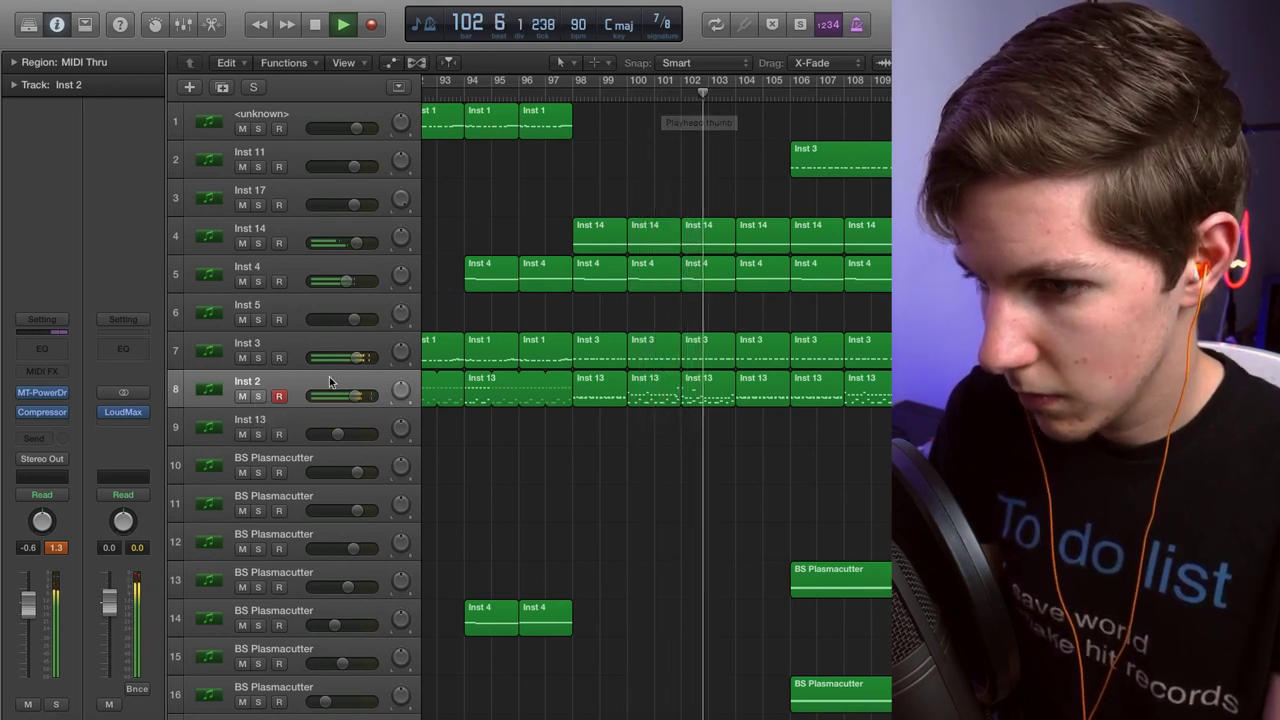
{"action": "key", "text": "s"}
{"action": "key", "text": "super+Right"}
{"action": "key", "text": "space"}
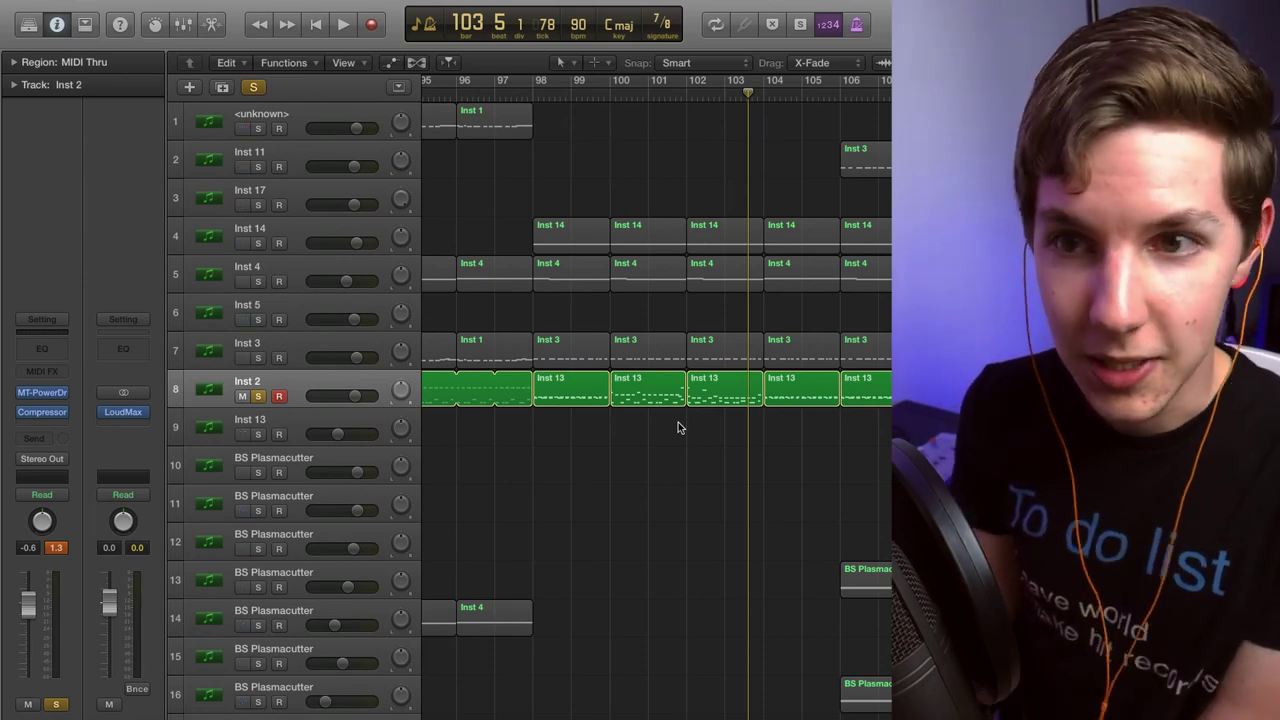
Play the bar 98 Inst 13 region in the Piano Roll, checking a note's velocity.
{"action": "left_click", "coordinate": [535, 100]}
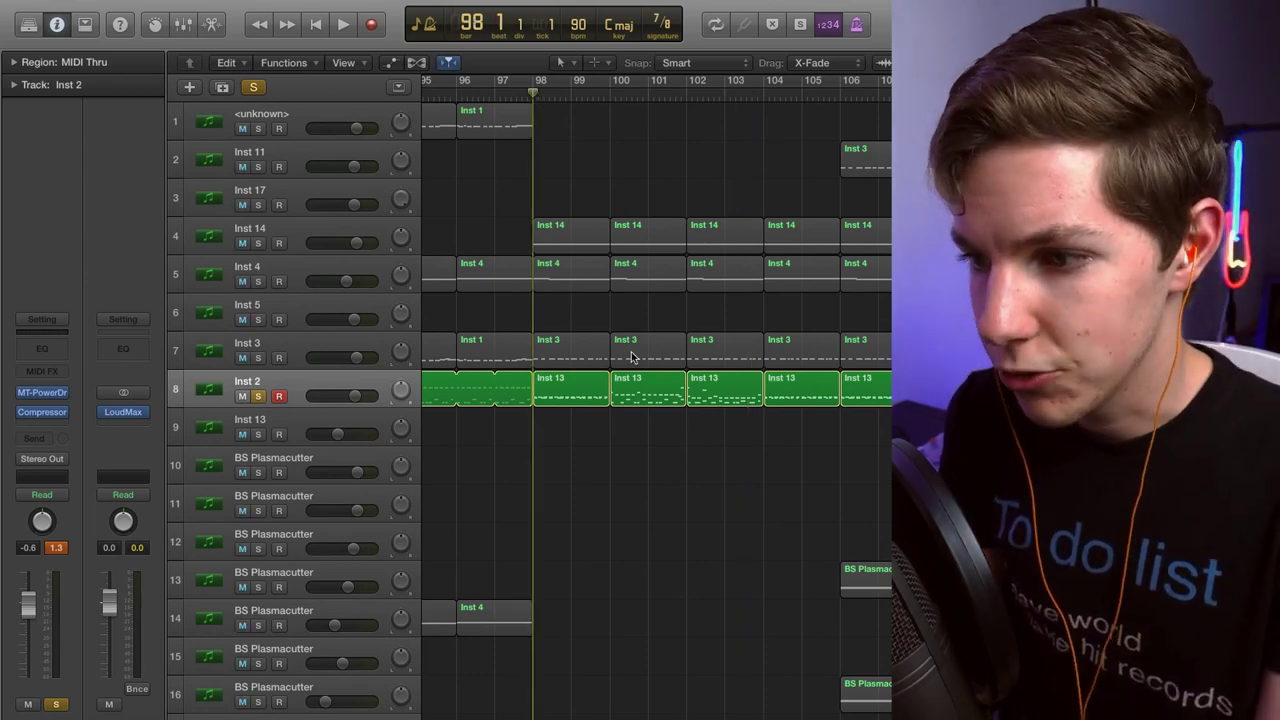
{"action": "double_click", "coordinate": [576, 388]}
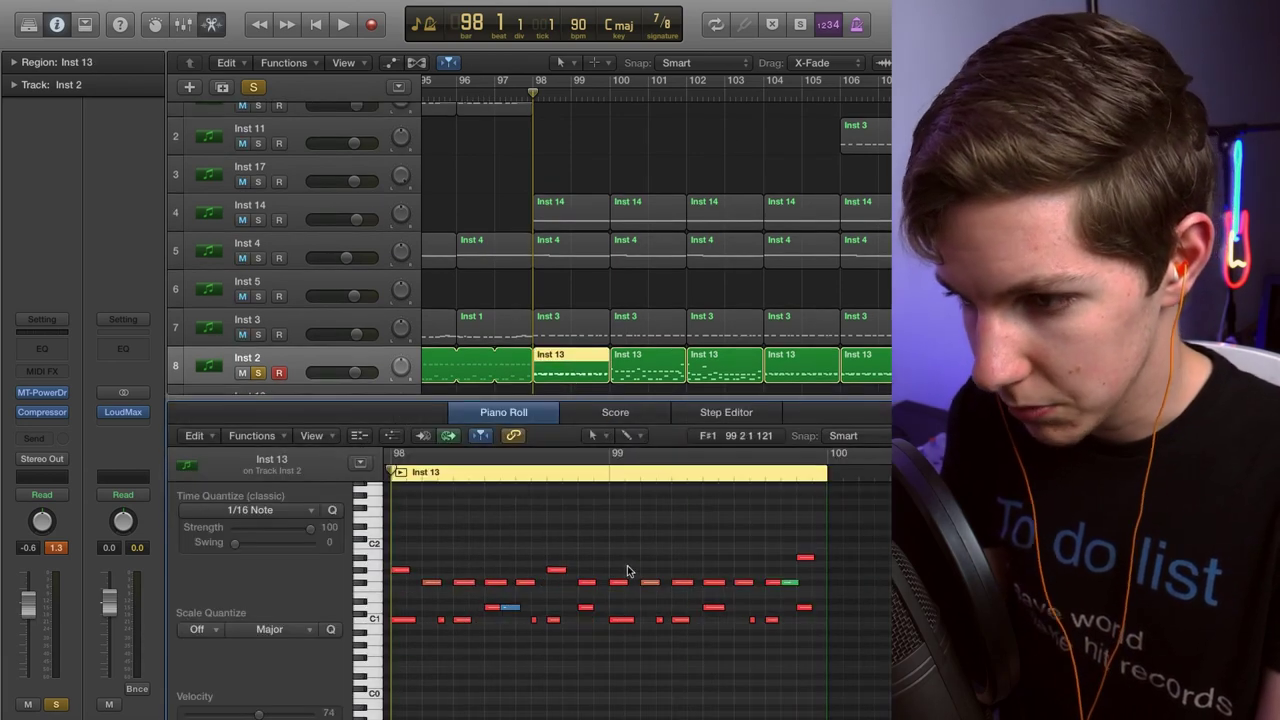
{"action": "key", "text": "space"}
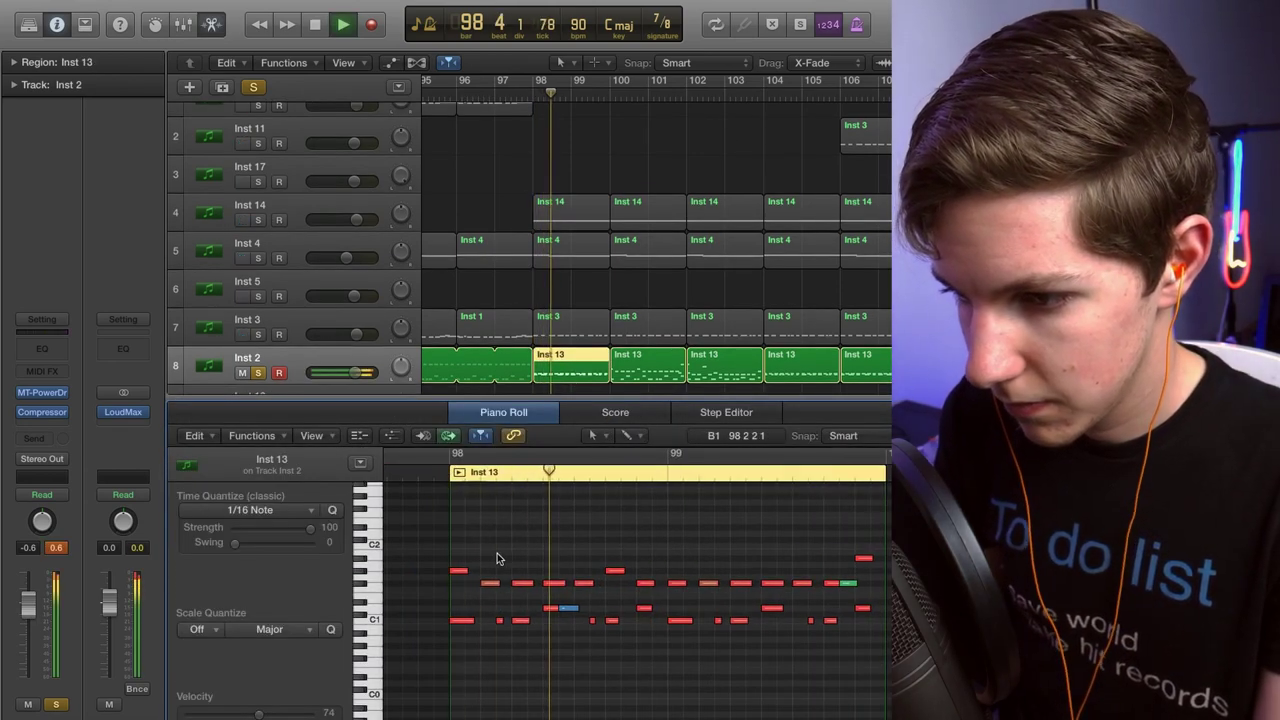
{"action": "key", "text": "space"}
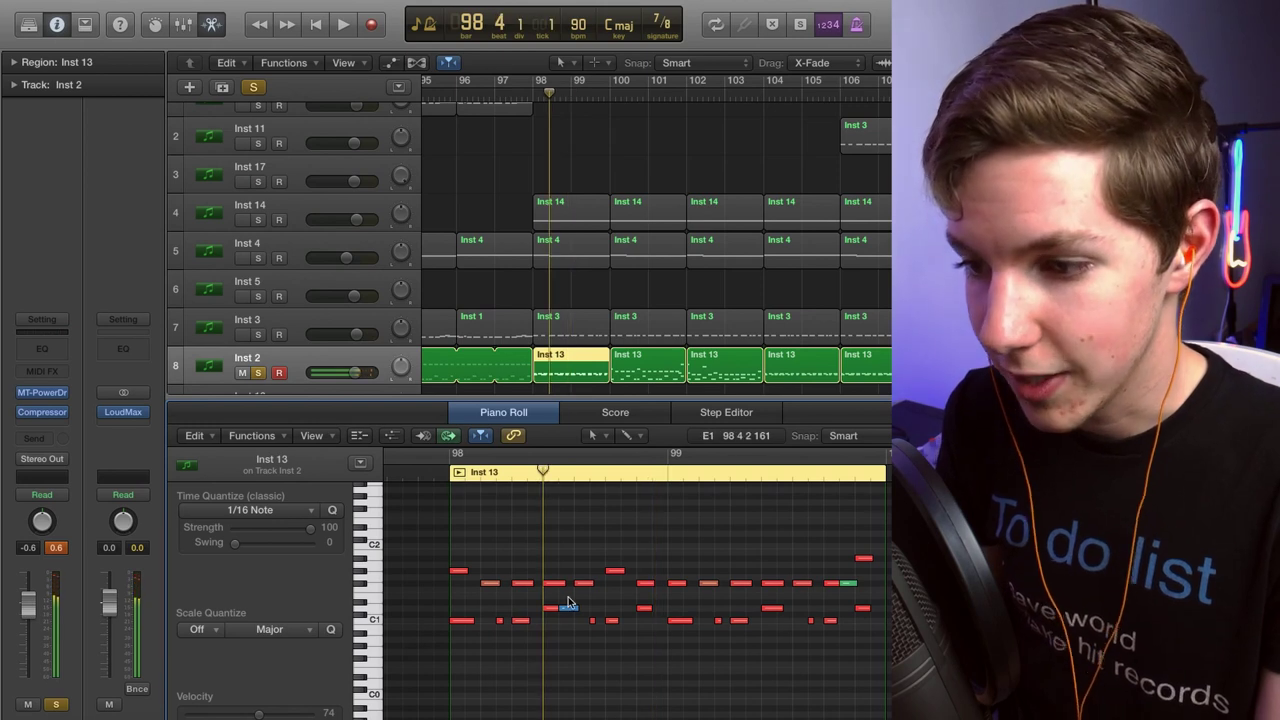
{"action": "left_click", "coordinate": [565, 612]}
{"action": "left_click", "coordinate": [509, 529]}
{"action": "key", "text": "space"}
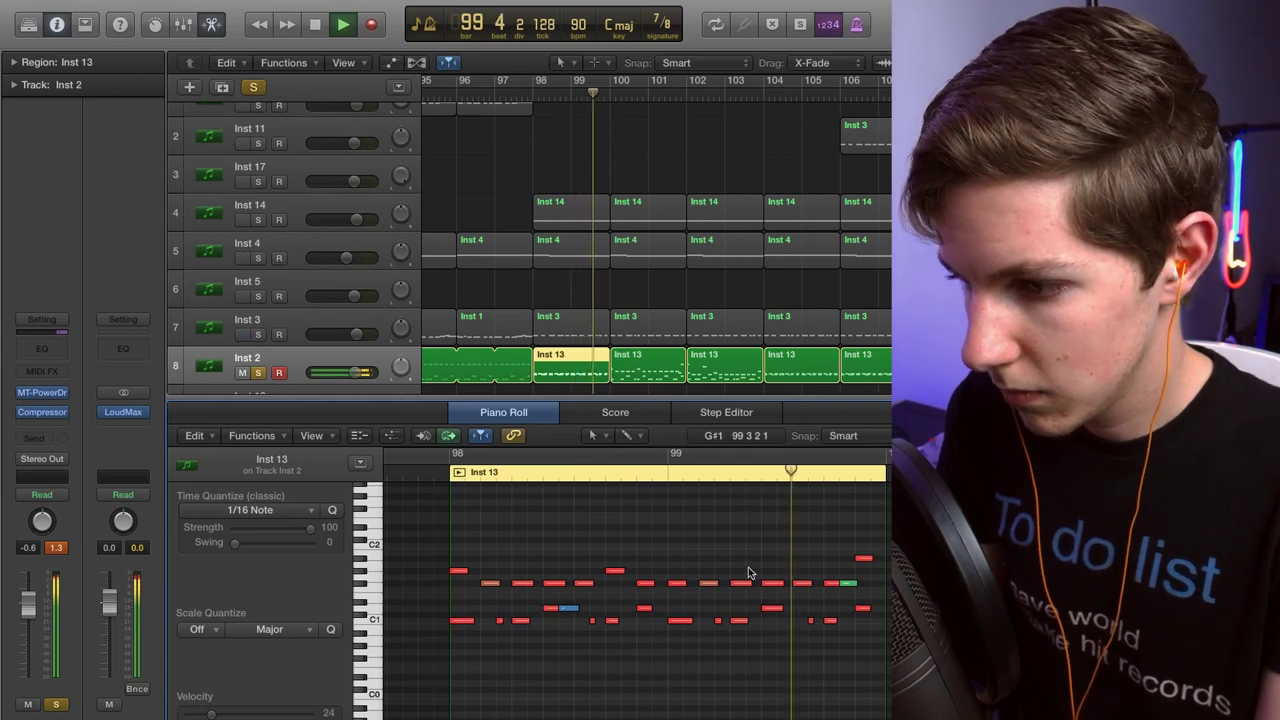
{"action": "key", "text": "space"}
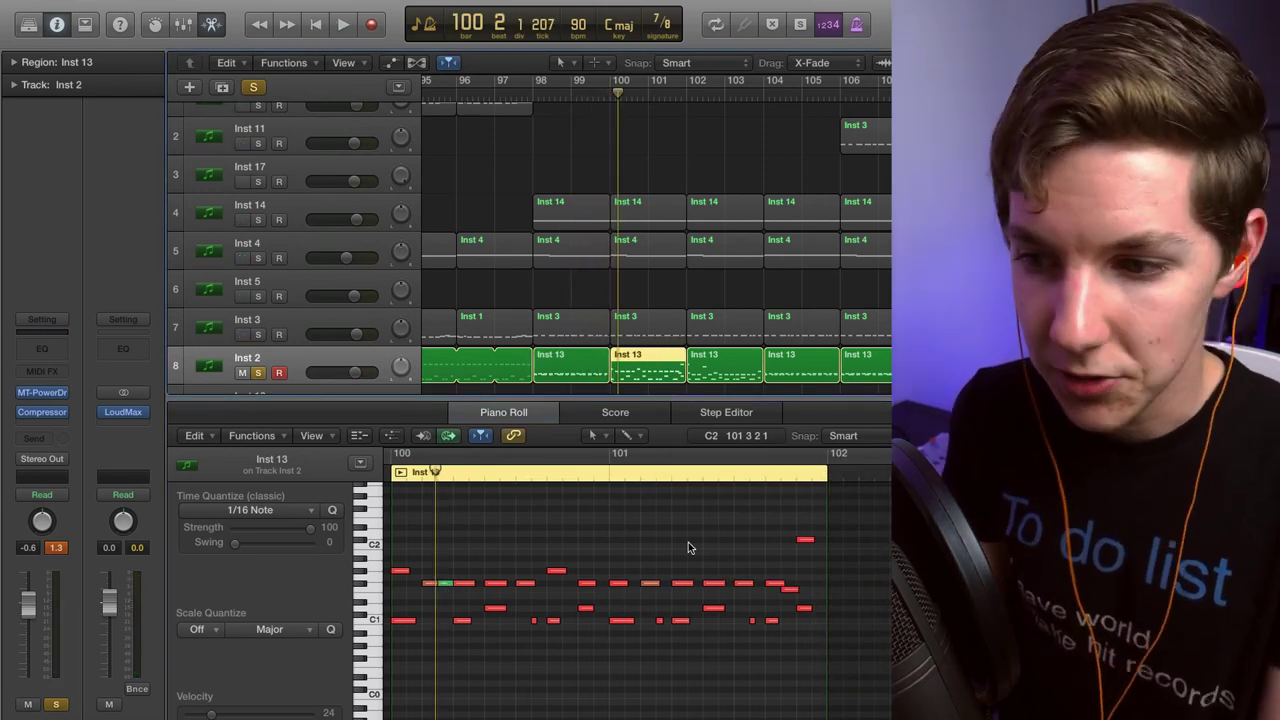
{"action": "key", "text": "space"}
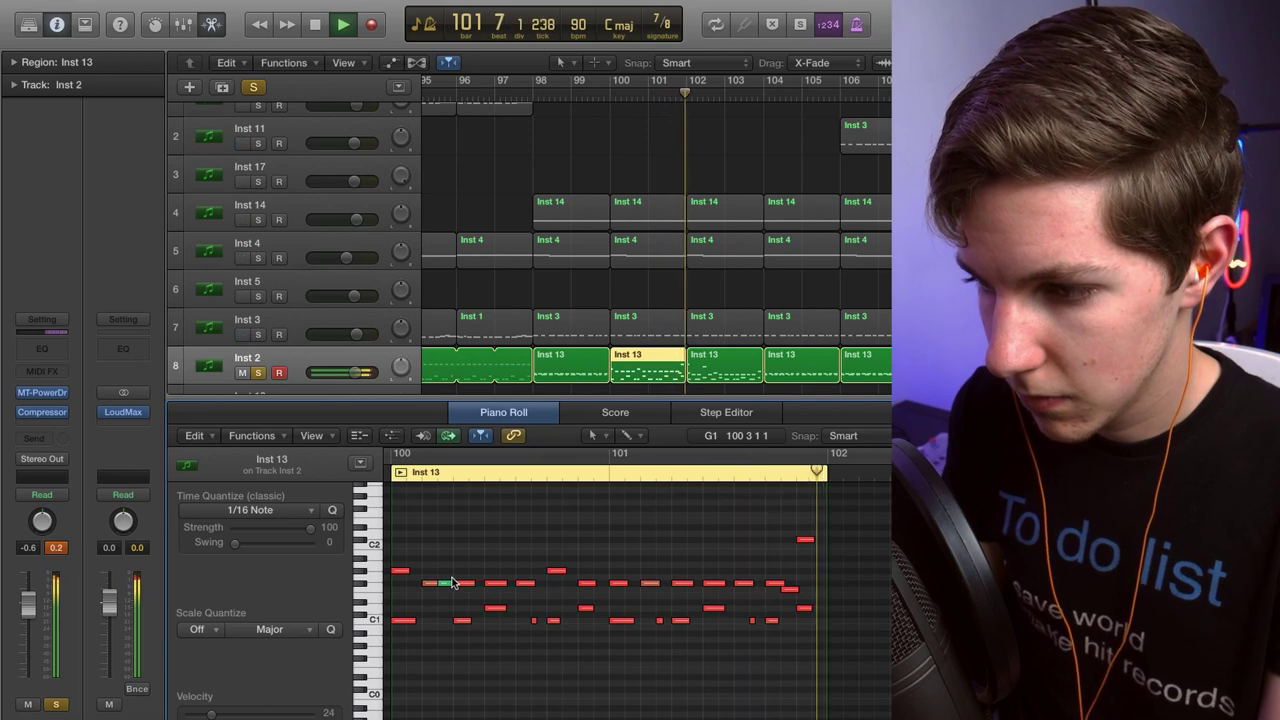
{"action": "key", "text": "e"}
Play the bar 102 Inst 13 region in the Piano Roll and check its high E2 note.
{"action": "double_click", "coordinate": [720, 377]}
{"action": "key", "text": "space"}
{"action": "scroll", "coordinate": [706, 555], "scroll_direction": "right", "scroll_amount": 5}
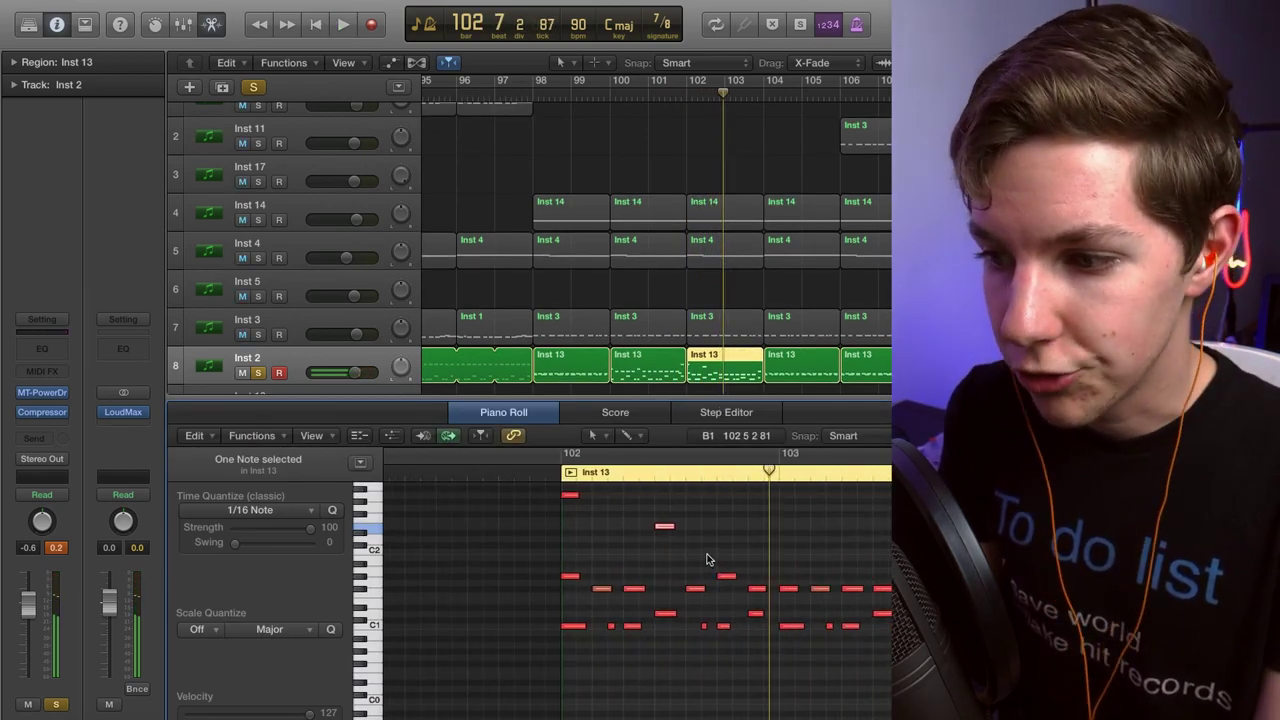
{"action": "left_click", "coordinate": [700, 559]}
{"action": "scroll", "coordinate": [680, 558], "scroll_direction": "up", "scroll_amount": 2}
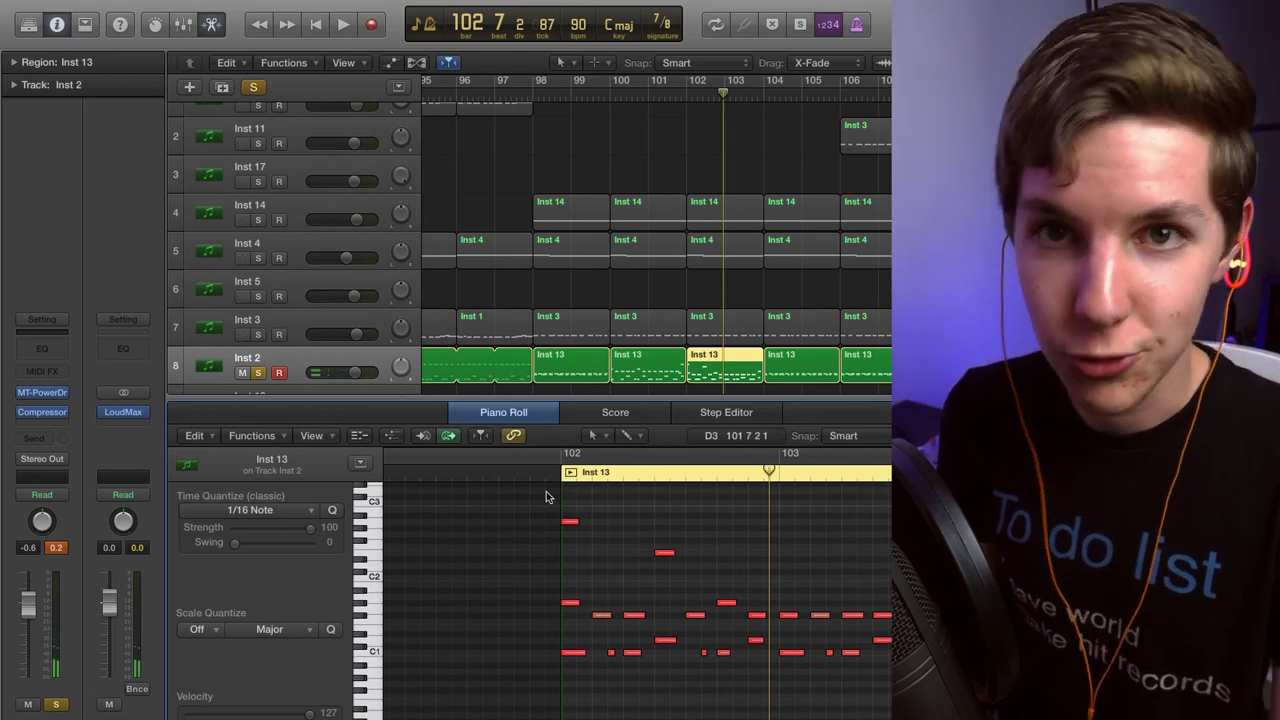
{"action": "left_click", "coordinate": [560, 472]}
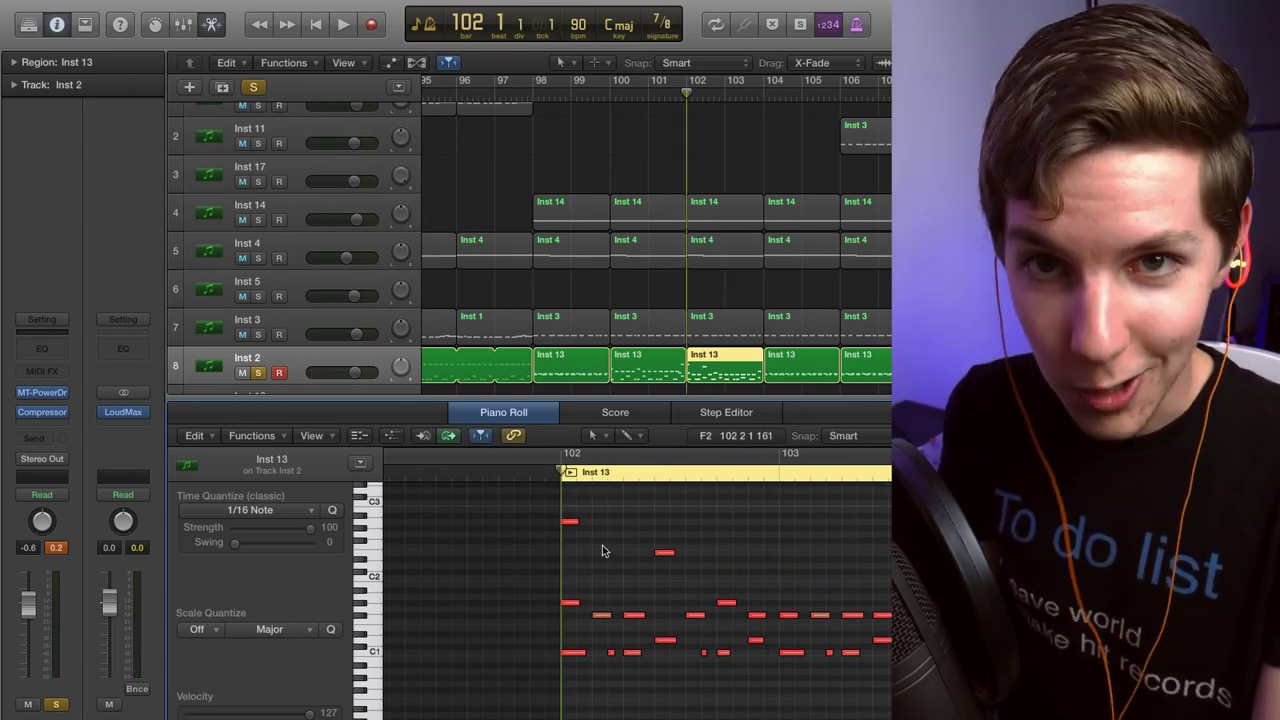
{"action": "key", "text": "space"}
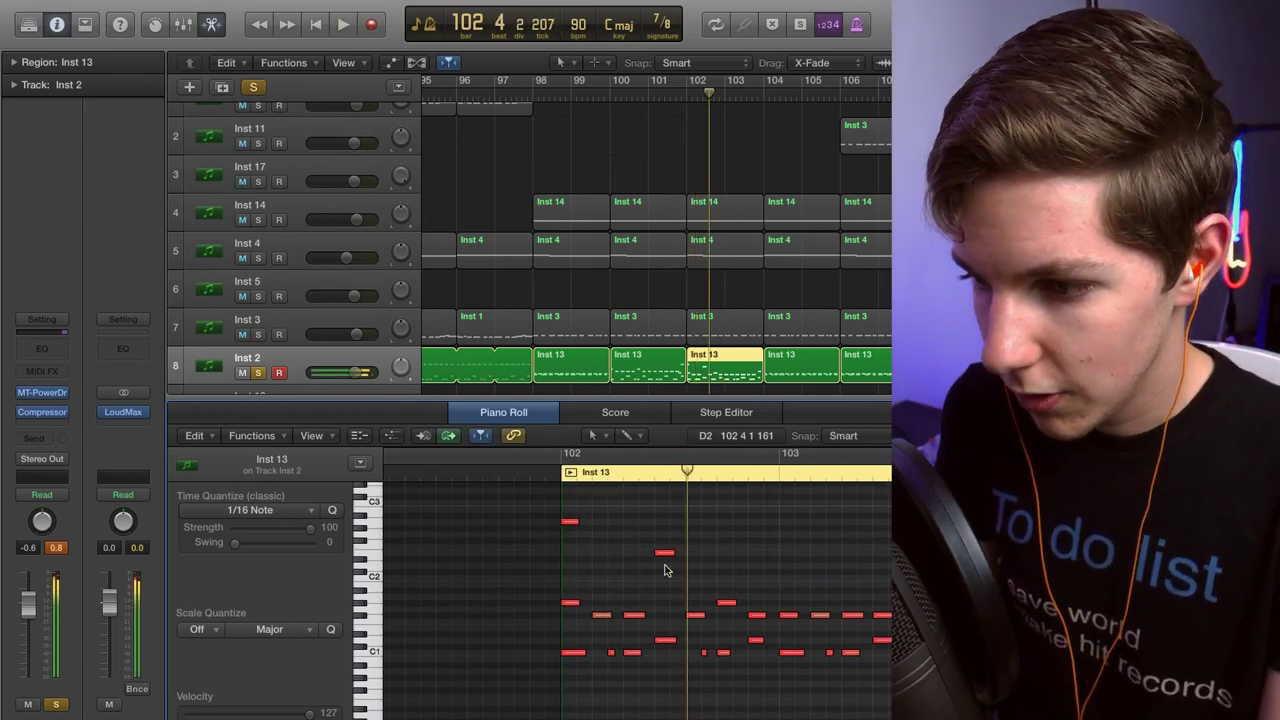
{"action": "left_click", "coordinate": [665, 555]}
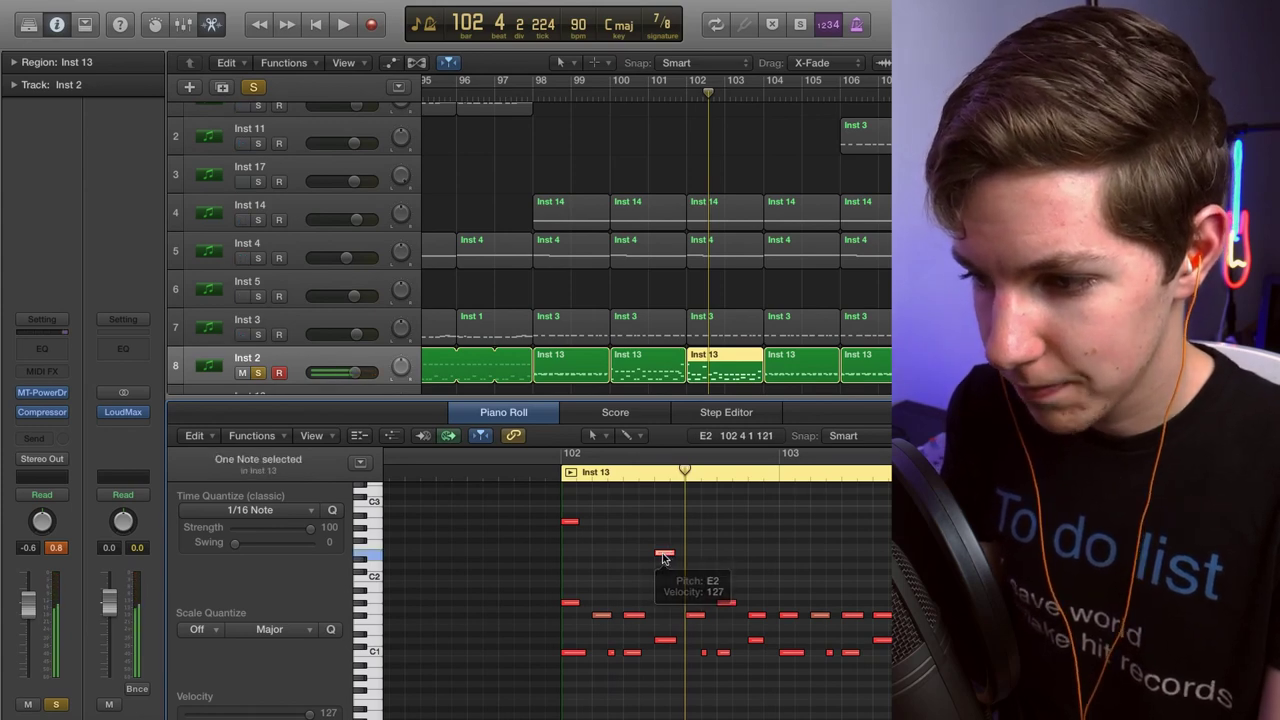
{"action": "left_click", "coordinate": [736, 563]}
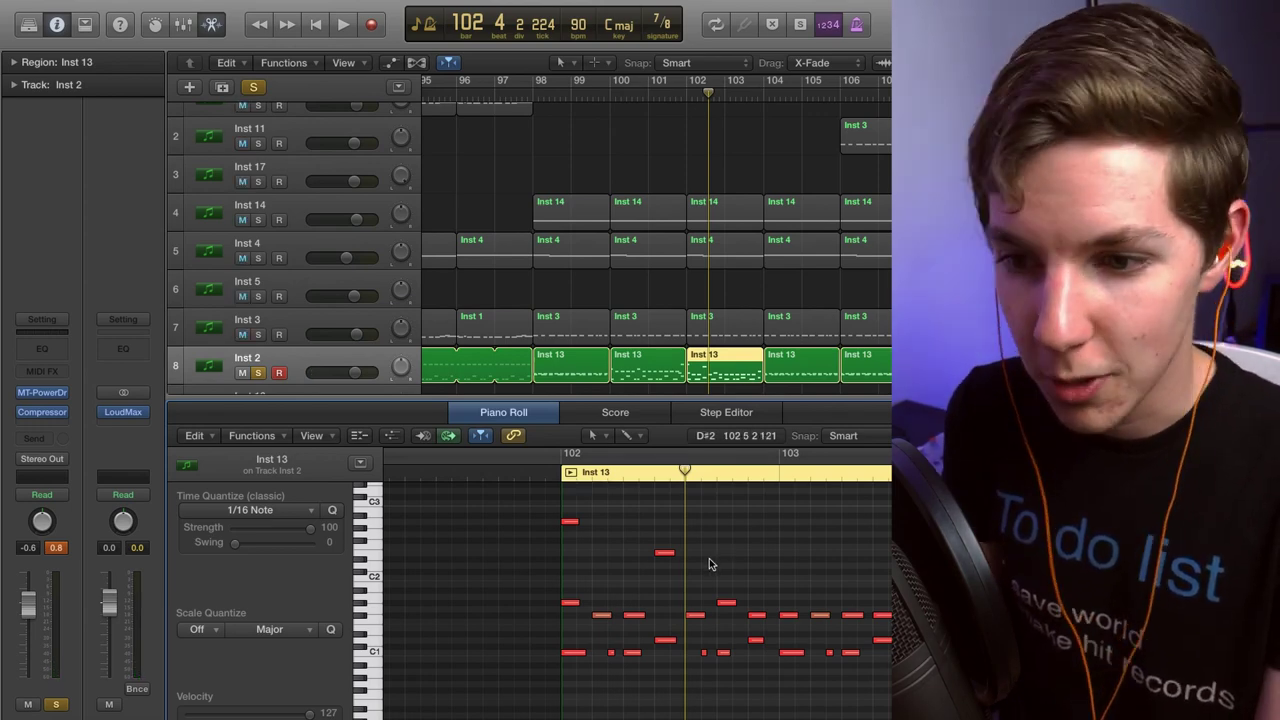
{"action": "key", "text": "space"}
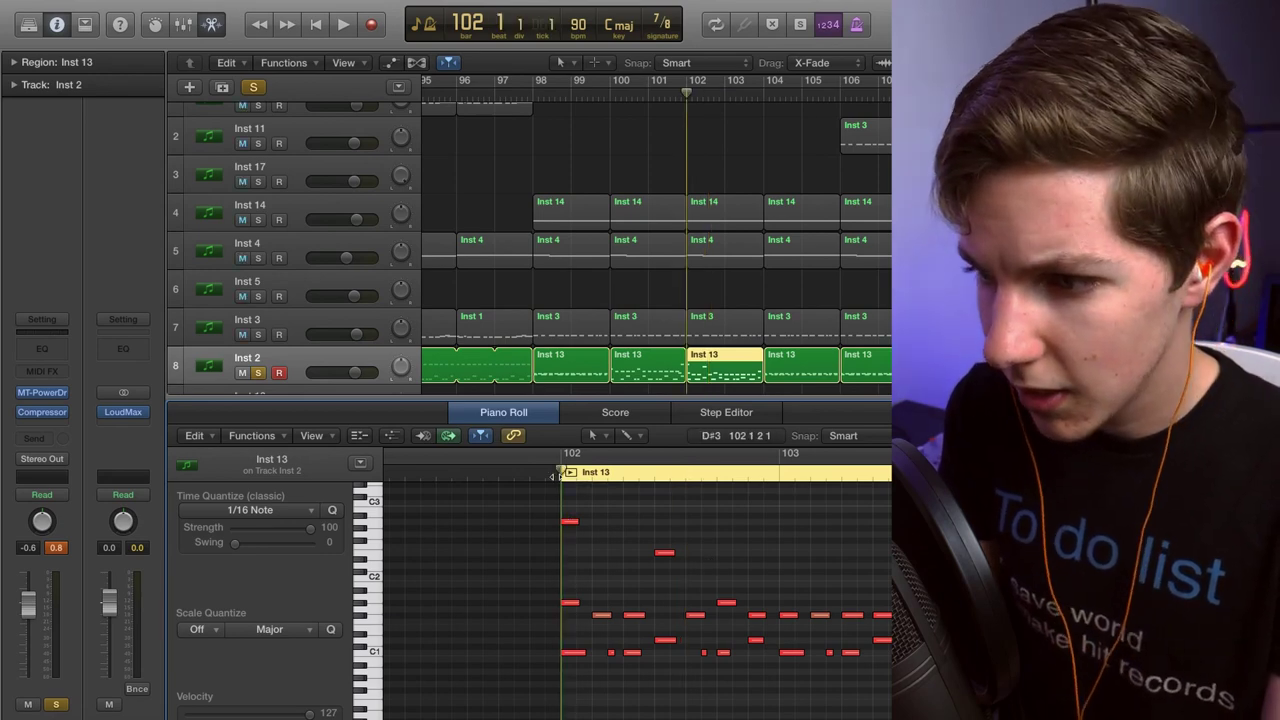
Close the Piano Roll, unsolo Inst 2, zoom out and play from bar 106 with Inst 11 soloed.
{"action": "key", "text": "e"}
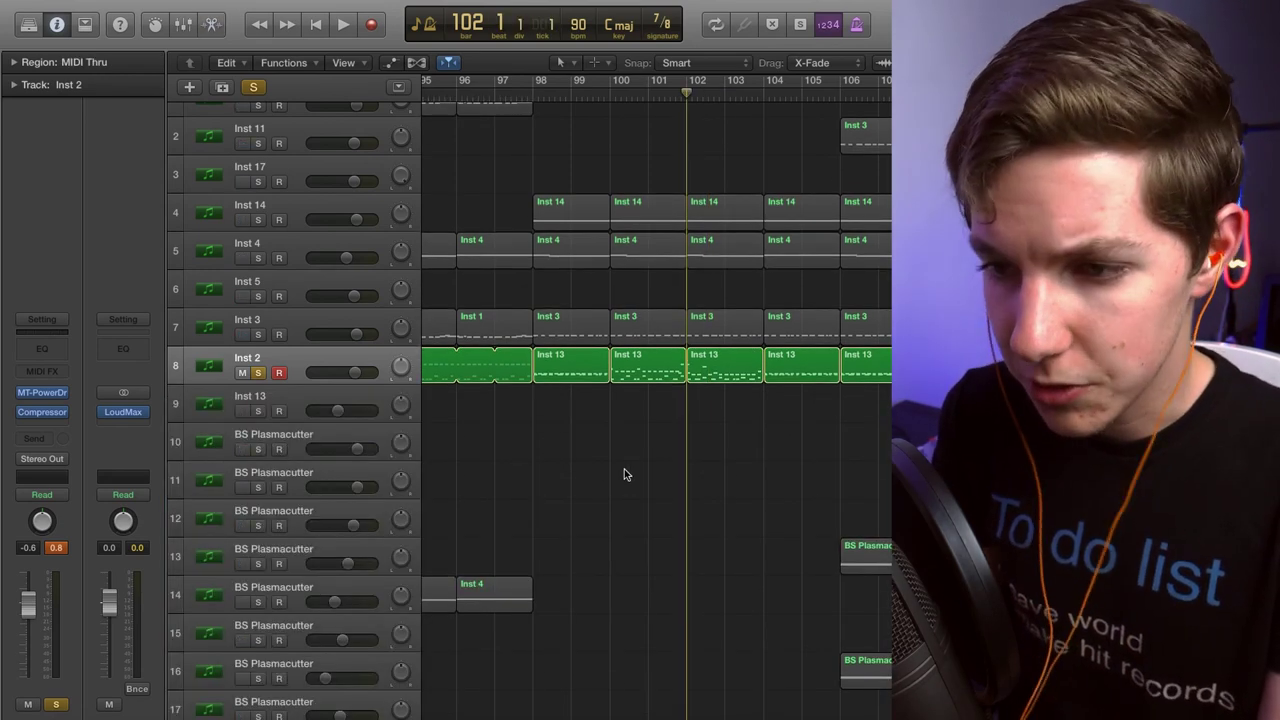
{"action": "key", "text": "s"}
{"action": "key", "text": "super+Left"}
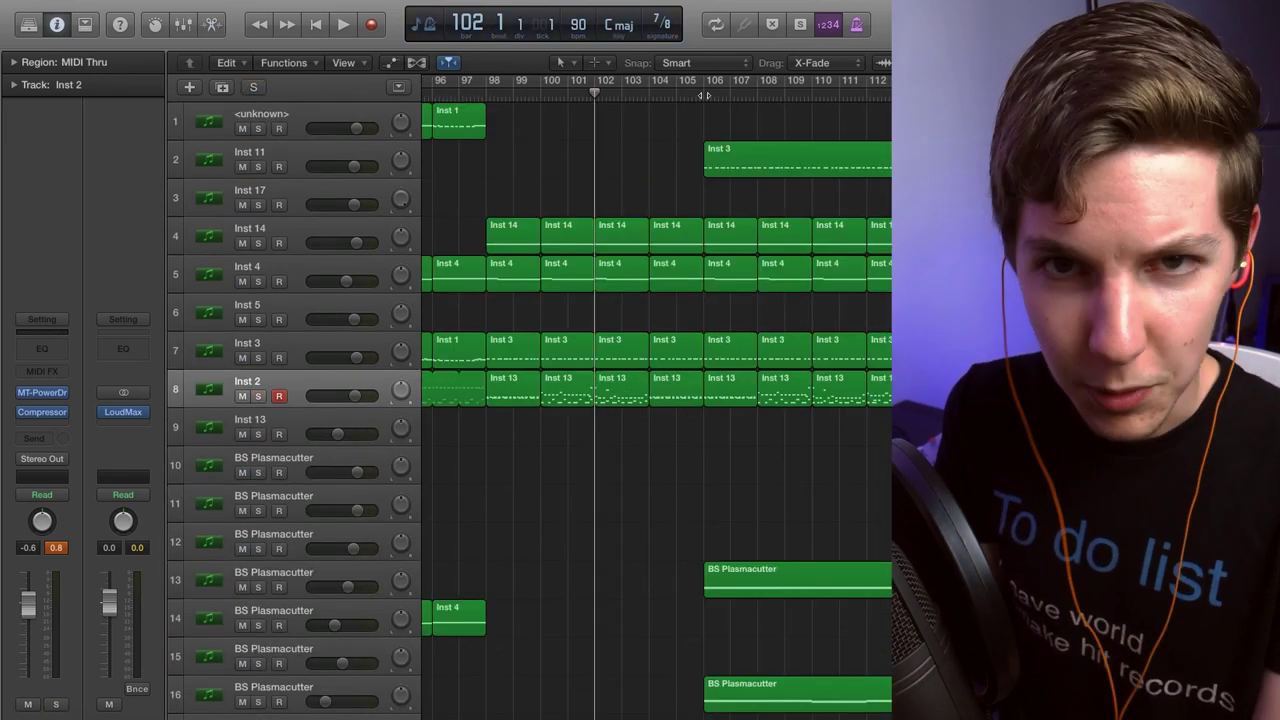
{"action": "left_click", "coordinate": [704, 95]}
{"action": "key", "text": "space"}
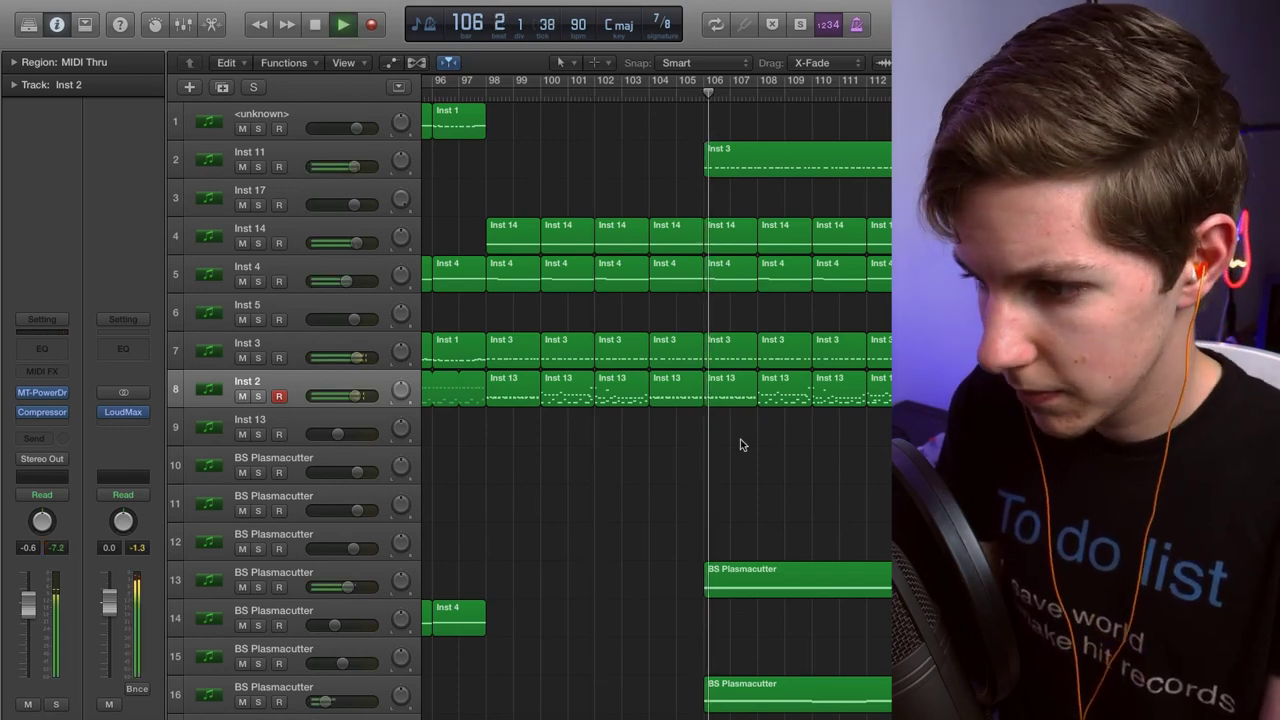
{"action": "scroll", "coordinate": [743, 450], "scroll_direction": "down", "scroll_amount": 5}
{"action": "scroll", "coordinate": [600, 300], "scroll_direction": "up", "scroll_amount": 5}
{"action": "left_click", "coordinate": [257, 167]}
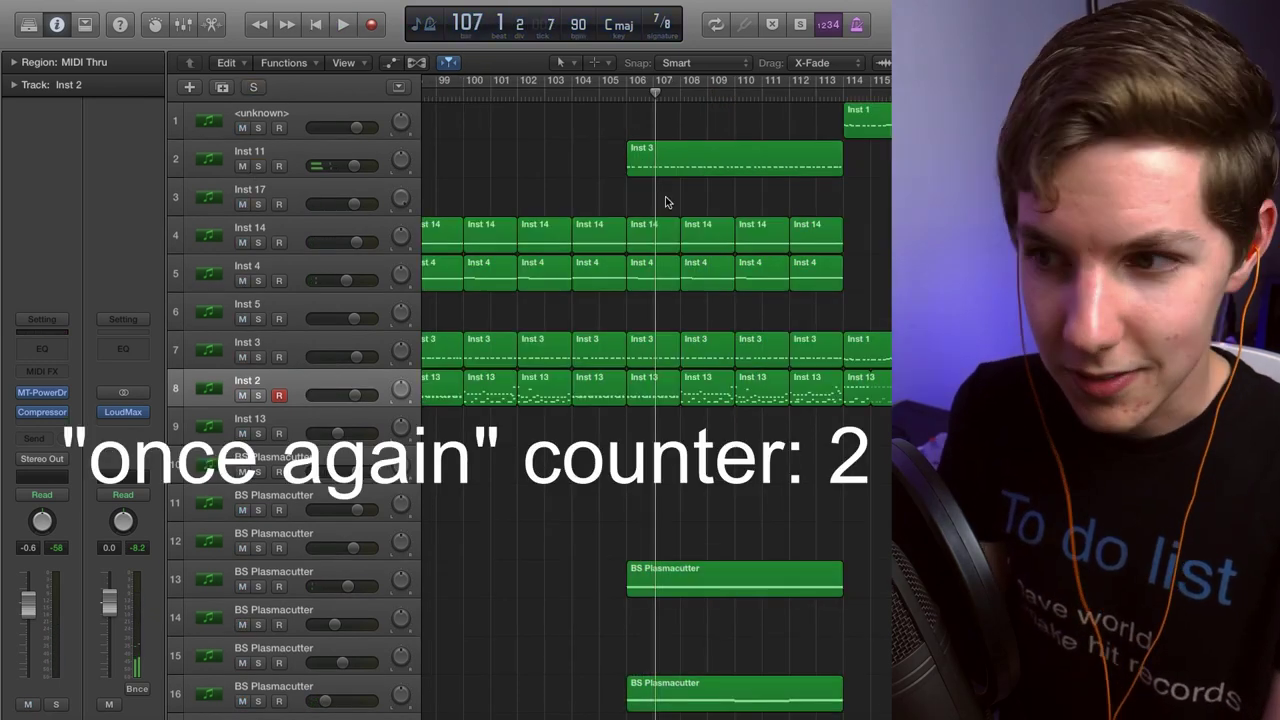
Replay the passage from bar 106 and stop.
{"action": "left_click", "coordinate": [625, 93]}
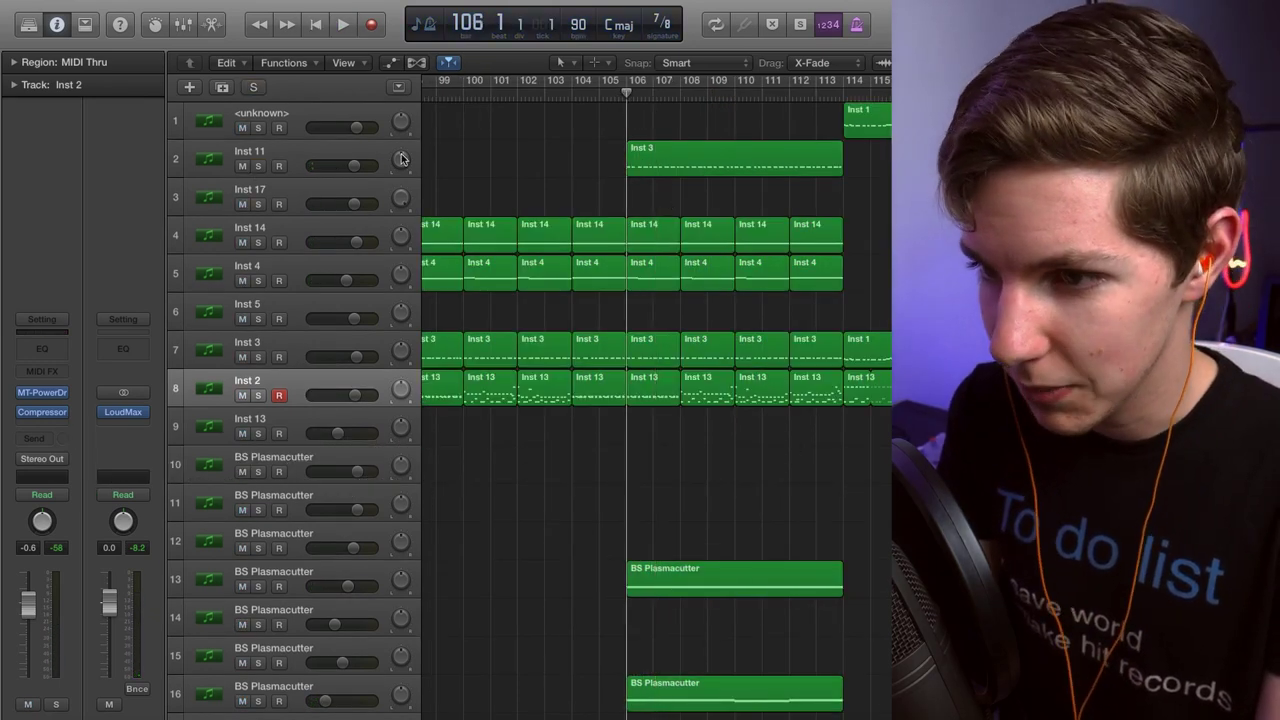
{"action": "key", "text": "space"}
{"action": "scroll", "coordinate": [552, 200], "scroll_direction": "down", "scroll_amount": 10}
{"action": "scroll", "coordinate": [552, 205], "scroll_direction": "up", "scroll_amount": 10}
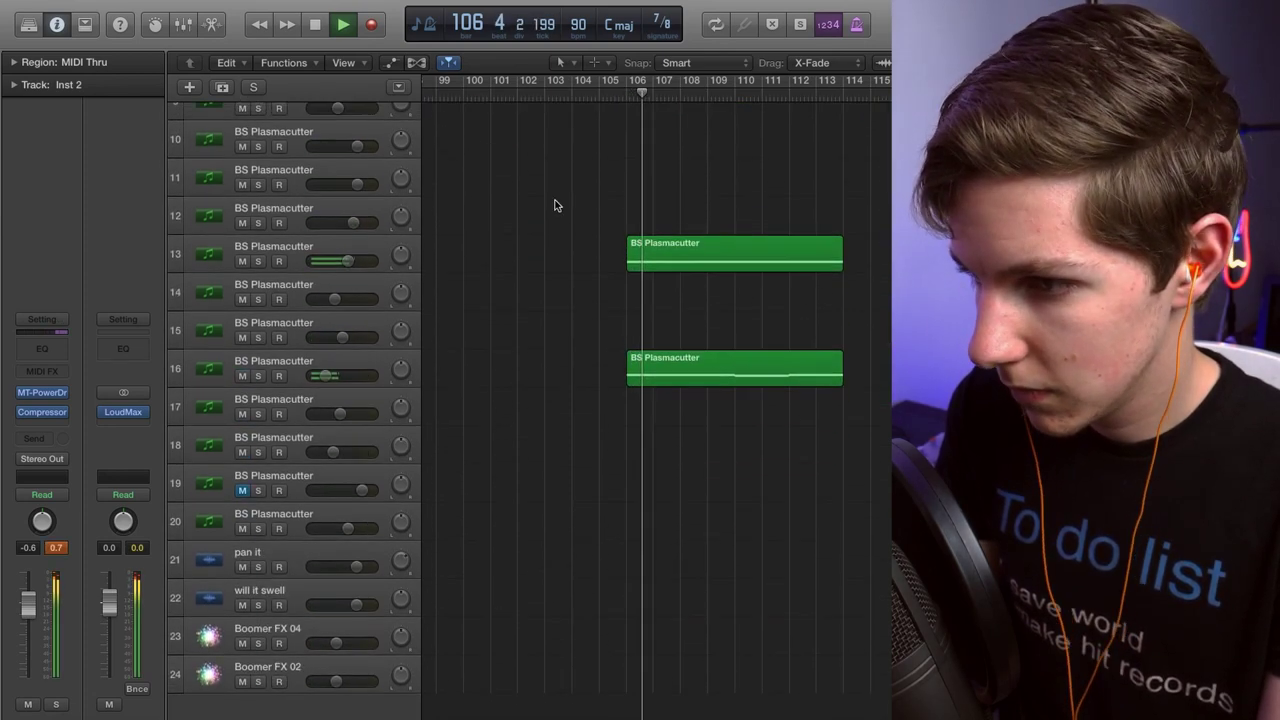
{"action": "scroll", "coordinate": [500, 482], "scroll_direction": "down", "scroll_amount": 1}
{"action": "key", "text": "space"}
Solo the BS Plasmacutter tracks 13 and 16 in turn, then clear every solo.
{"action": "left_click", "coordinate": [258, 576]}
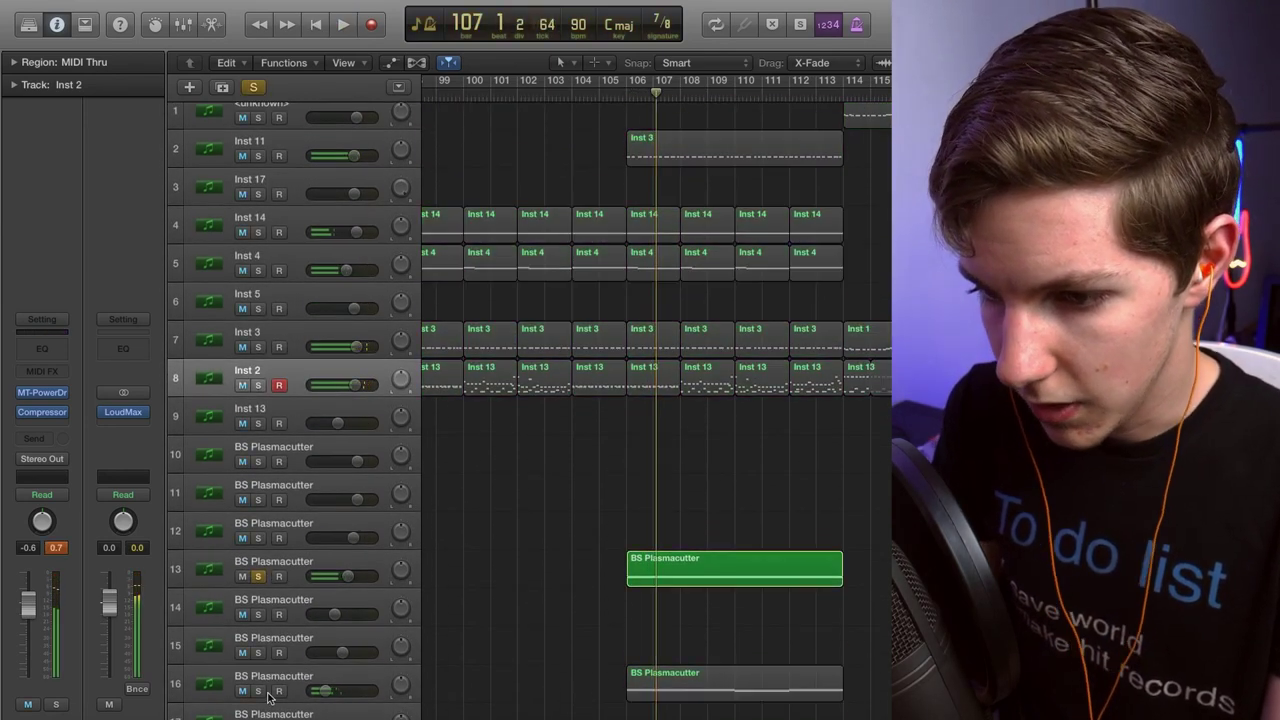
{"action": "left_click", "coordinate": [262, 702]}
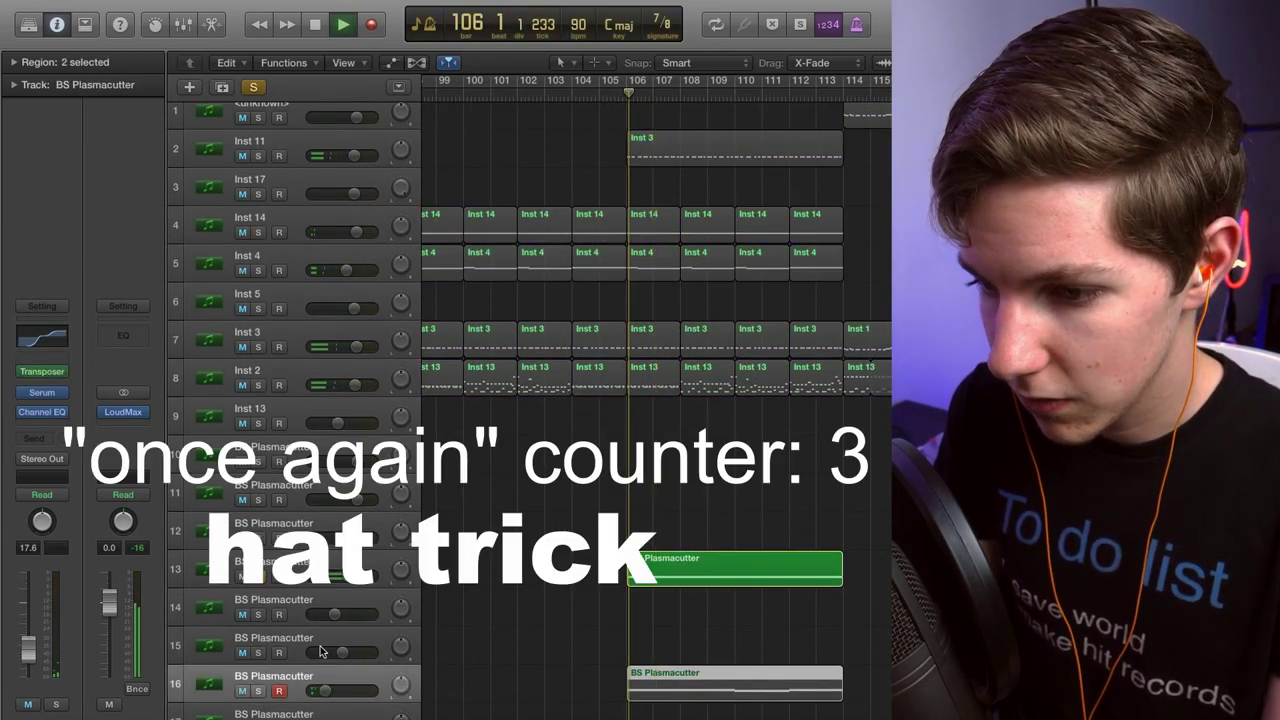
{"action": "key", "text": "space"}
{"action": "left_click", "coordinate": [258, 690]}
{"action": "left_click", "coordinate": [258, 576]}
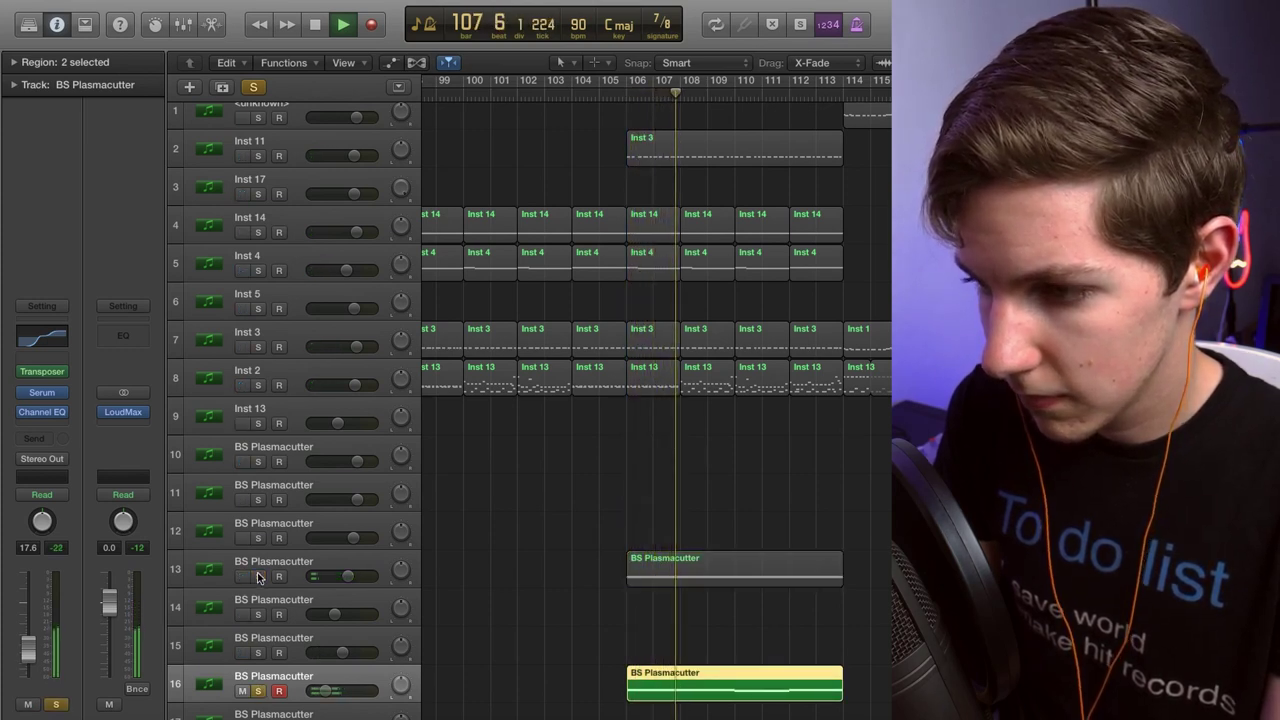
{"action": "left_click", "coordinate": [258, 576]}
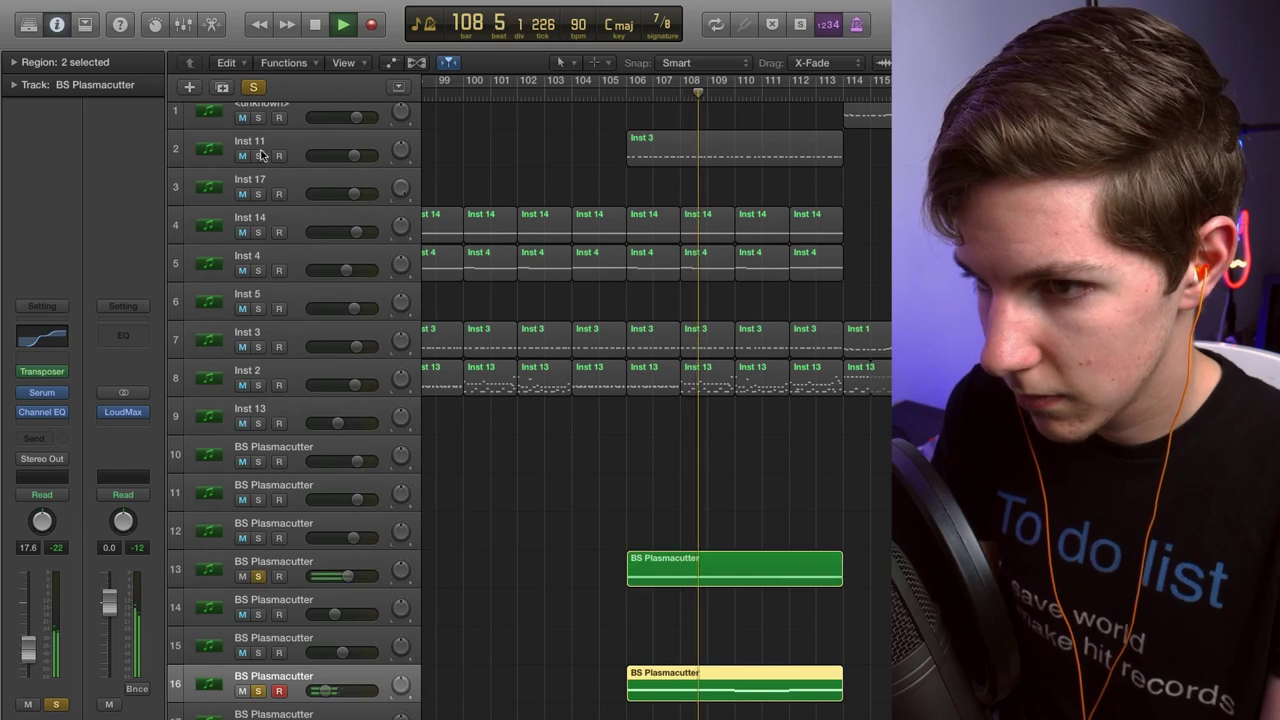
{"action": "left_click", "coordinate": [254, 88]}
{"action": "scroll", "coordinate": [660, 227], "scroll_direction": "right", "scroll_amount": 5}
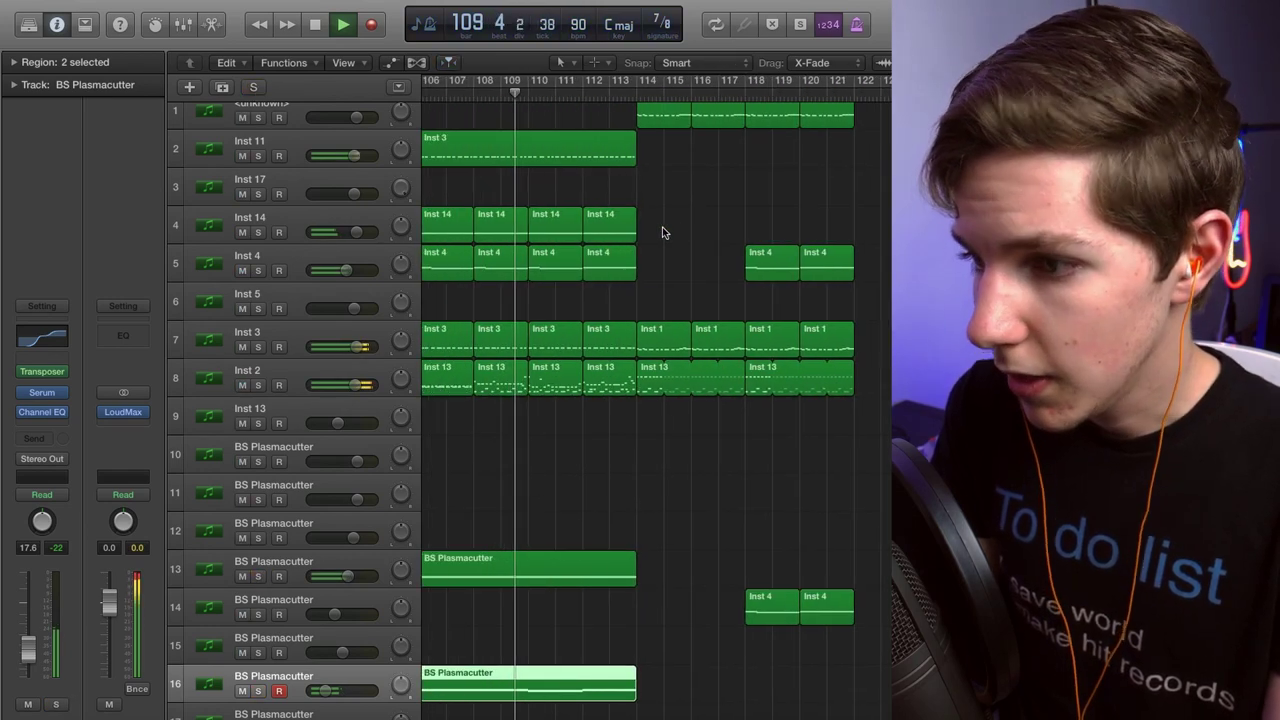
Solo track 24's Modulator percussion loop, play it, and return the playhead to bar 76.
{"action": "key", "text": "space"}
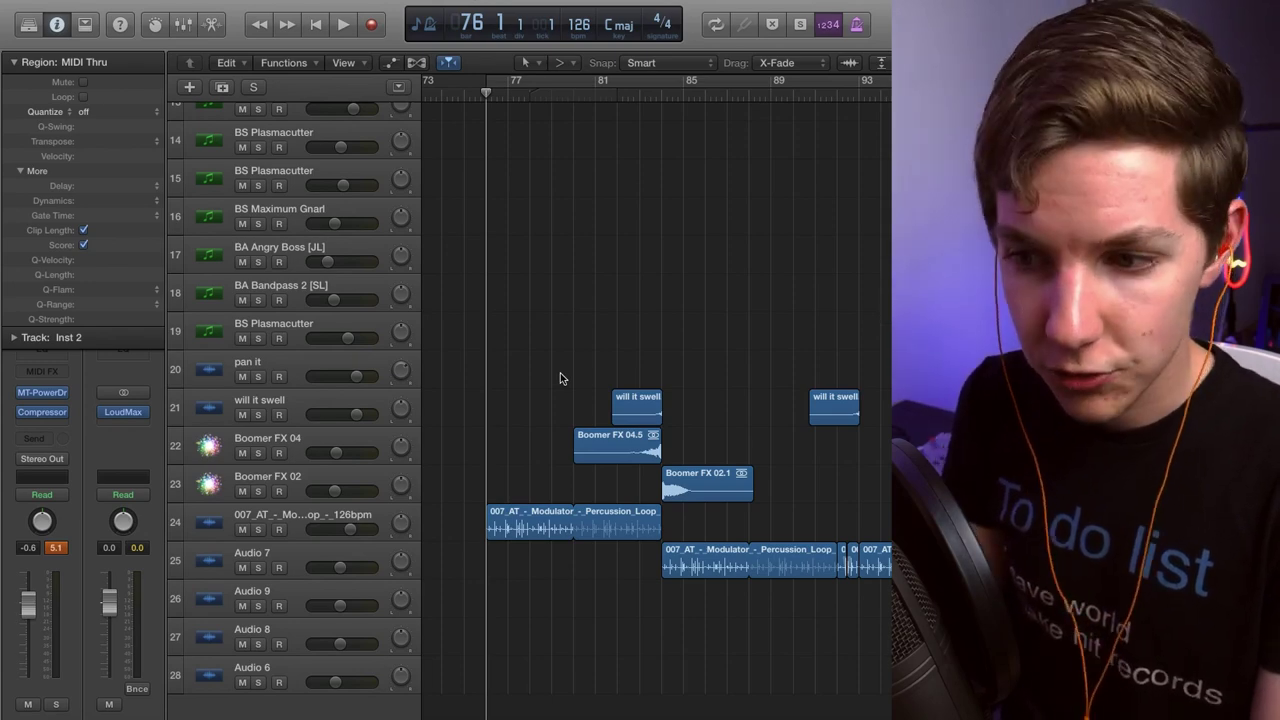
{"action": "left_click", "coordinate": [258, 530]}
{"action": "left_click", "coordinate": [282, 514]}
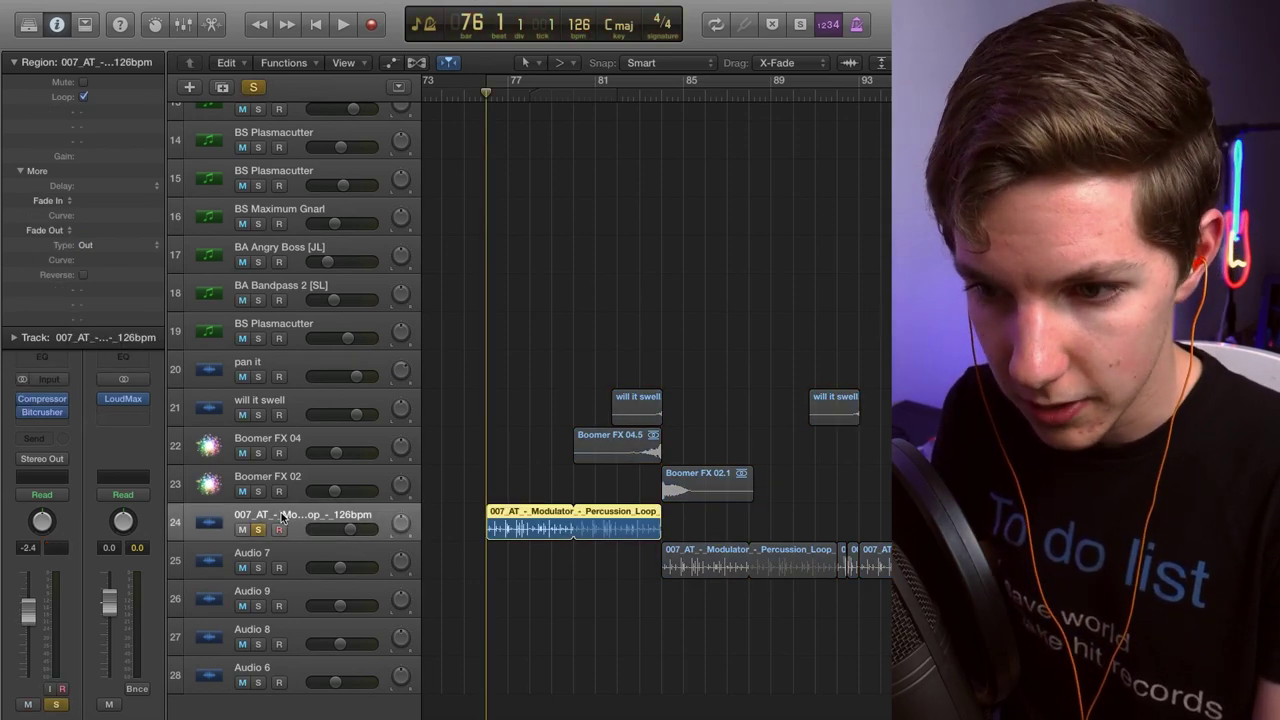
{"action": "key", "text": "space"}
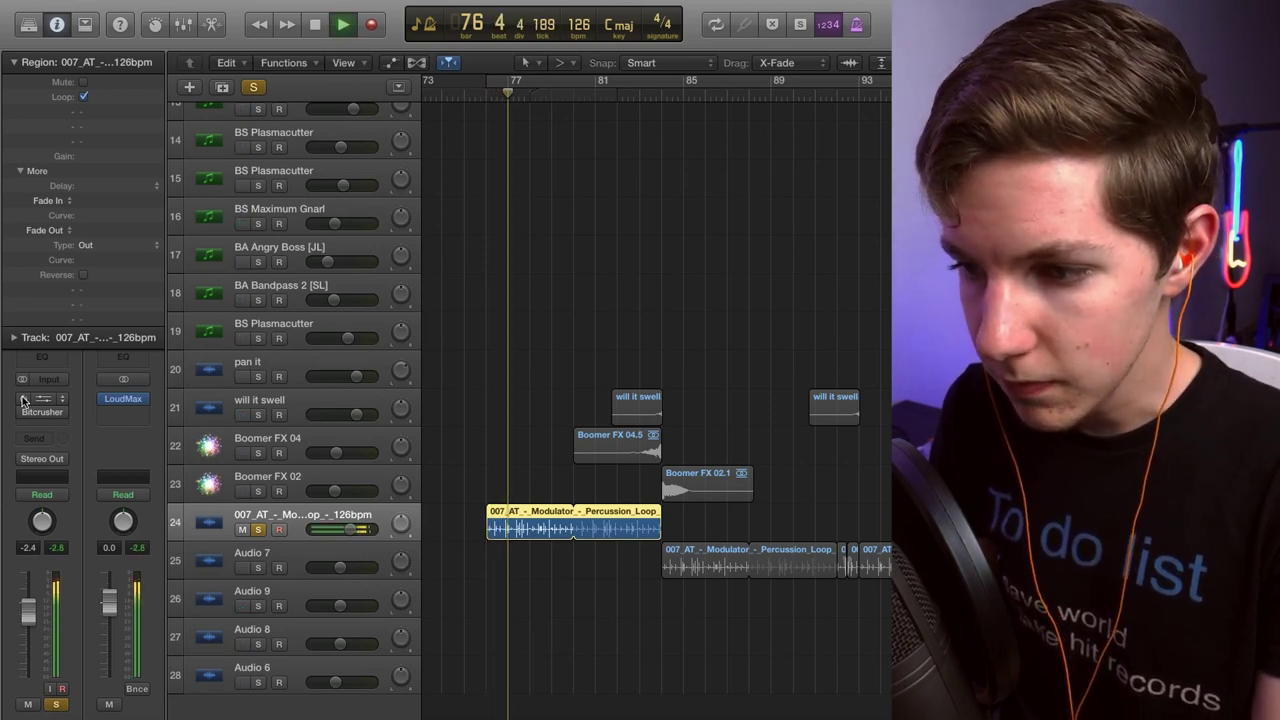
{"action": "key", "text": "space"}
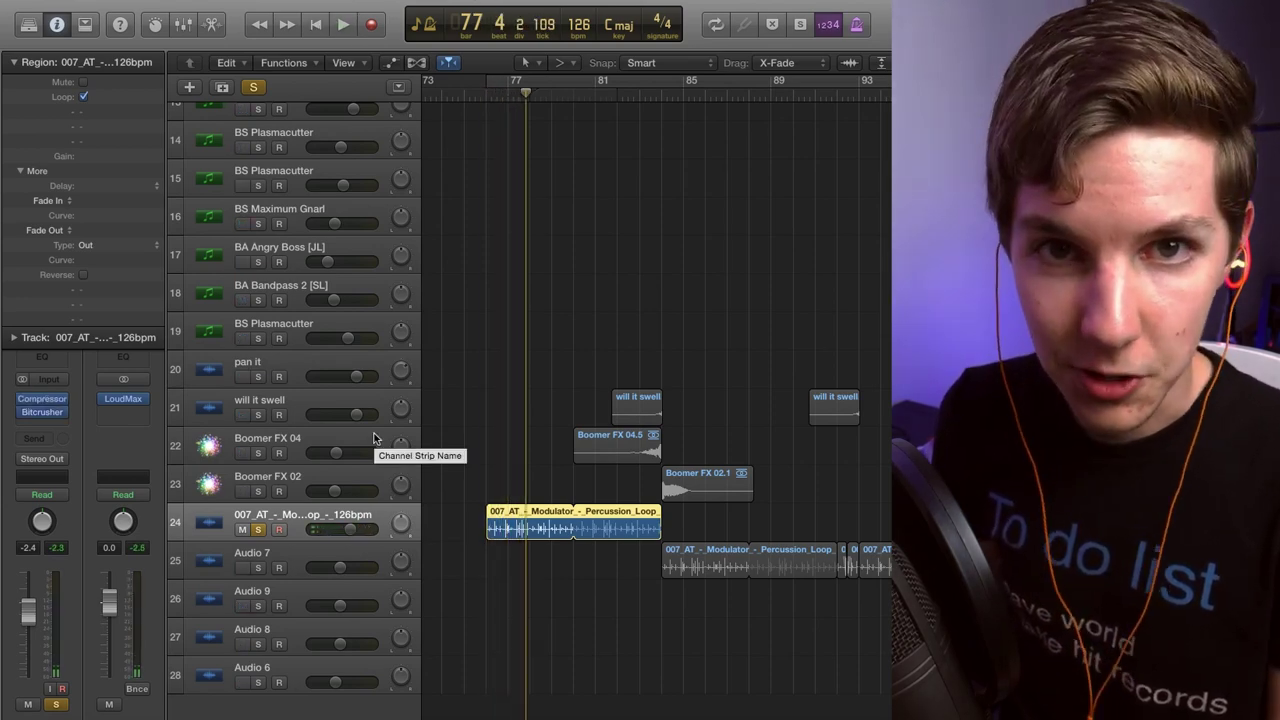
{"action": "left_click", "coordinate": [485, 93]}
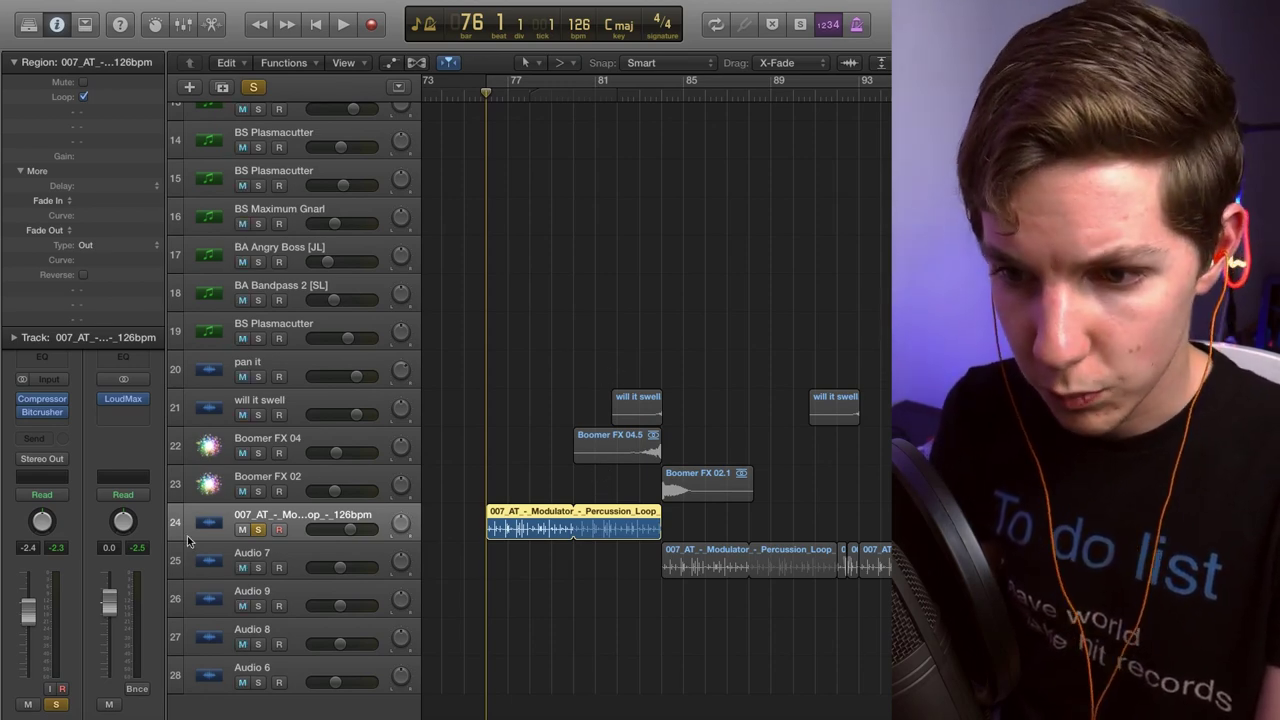
Play the soloed loop, view its Bitcrusher settings, then unsolo track 24.
{"action": "key", "text": "space"}
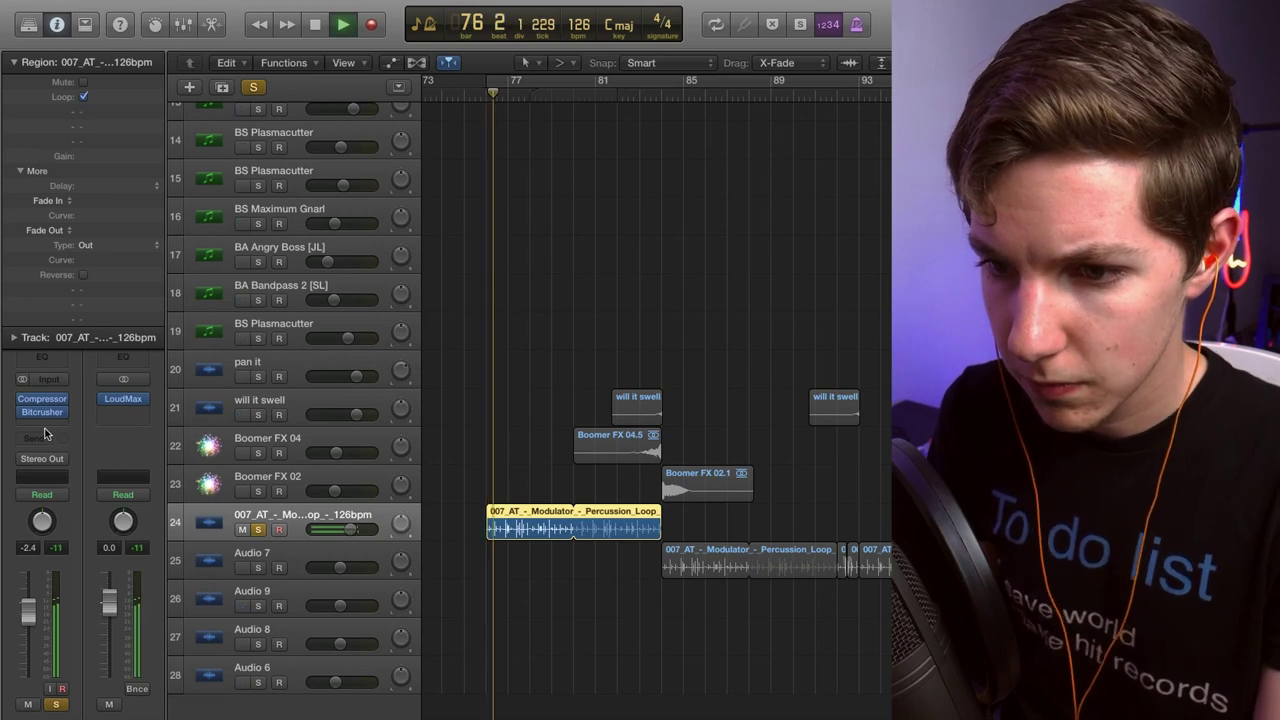
{"action": "left_click", "coordinate": [55, 413]}
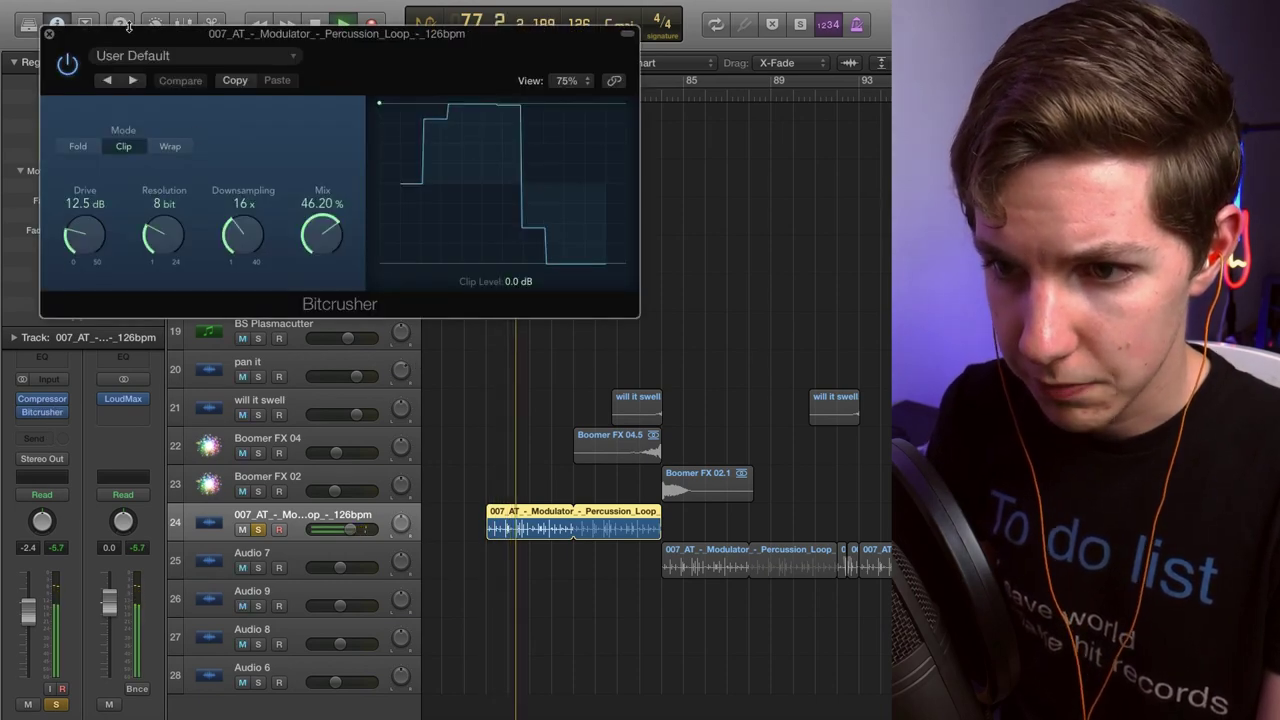
{"action": "left_click", "coordinate": [49, 34]}
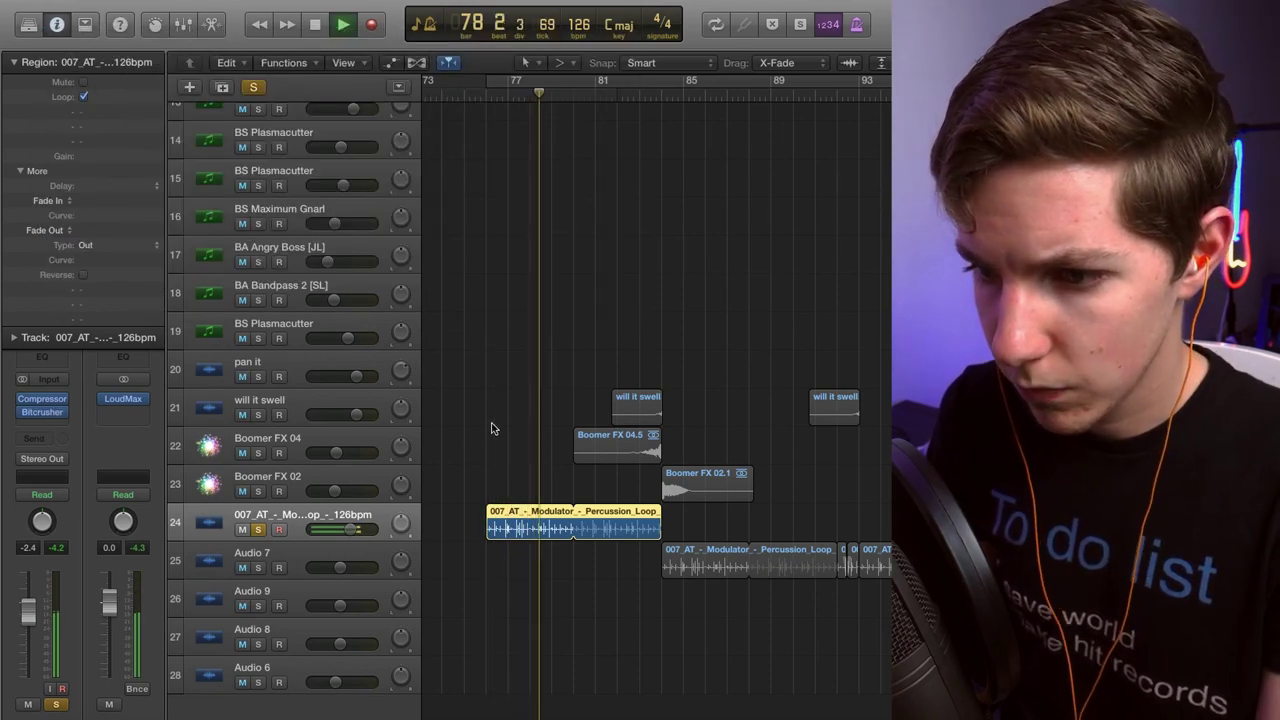
{"action": "key", "text": "space"}
{"action": "left_click", "coordinate": [258, 529]}
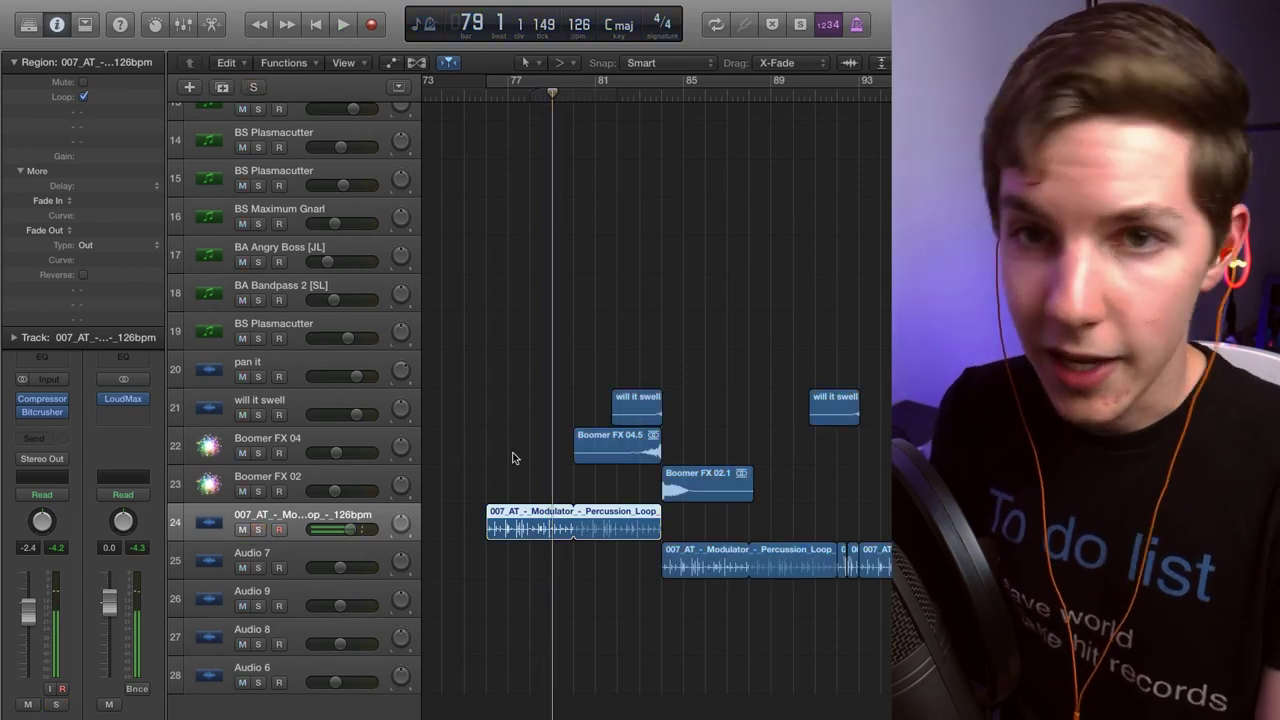
From bar 84, play Inst 2 soloed together with Audio 7.
{"action": "scroll", "coordinate": [512, 458], "scroll_direction": "up", "scroll_amount": 8}
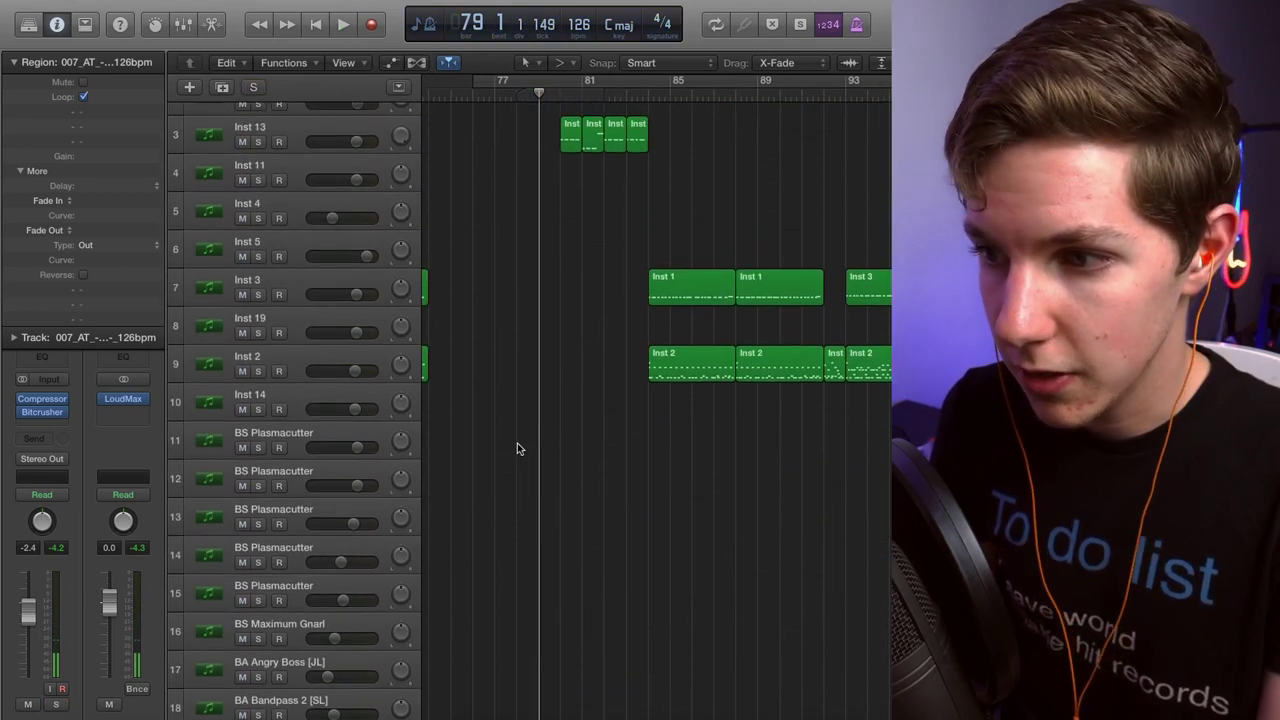
{"action": "left_click", "coordinate": [648, 90]}
{"action": "scroll", "coordinate": [641, 196], "scroll_direction": "up", "scroll_amount": 2}
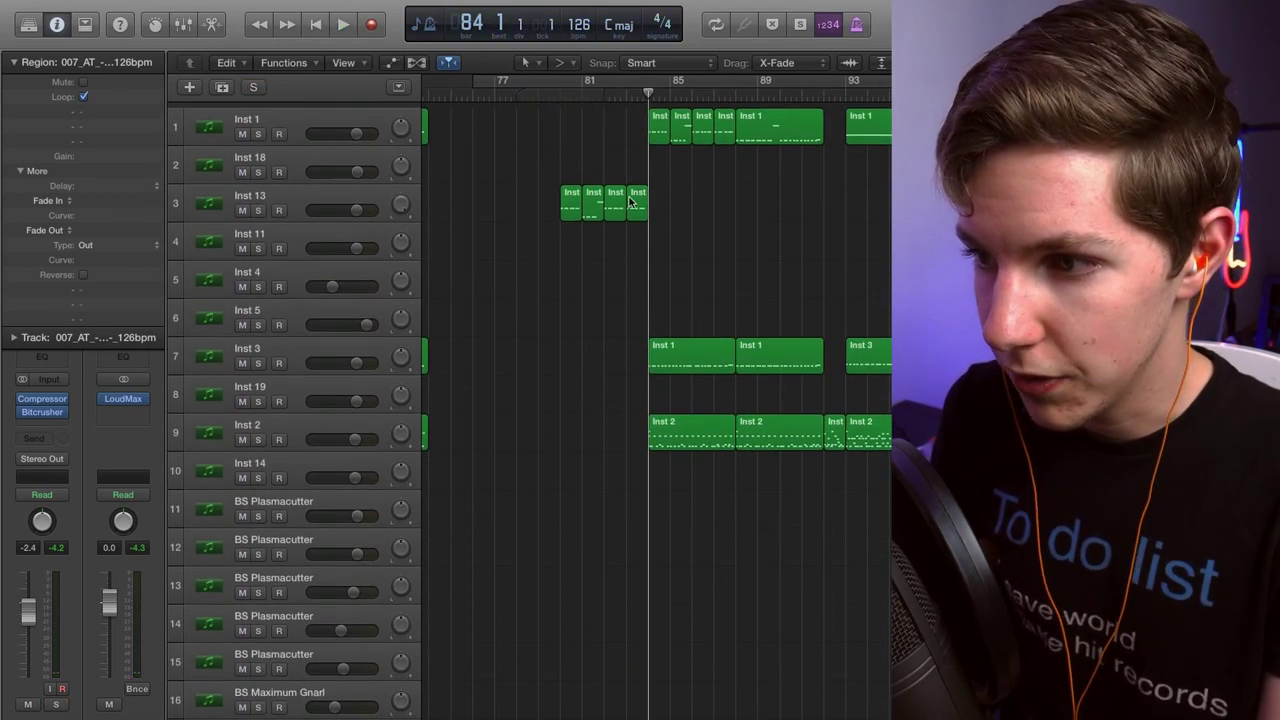
{"action": "left_click", "coordinate": [258, 129]}
{"action": "left_click", "coordinate": [258, 129]}
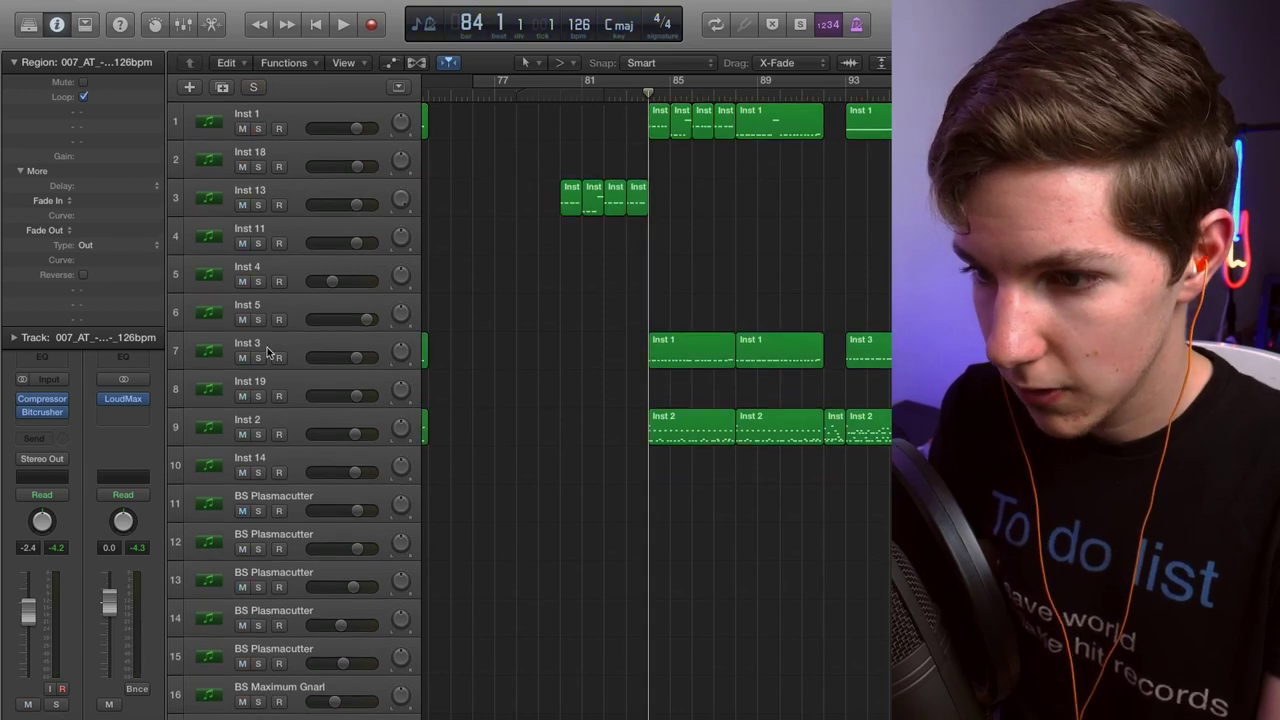
{"action": "left_click", "coordinate": [258, 434]}
{"action": "scroll", "coordinate": [709, 403], "scroll_direction": "down", "scroll_amount": 10}
{"action": "left_click", "coordinate": [258, 568]}
{"action": "key", "text": "space"}
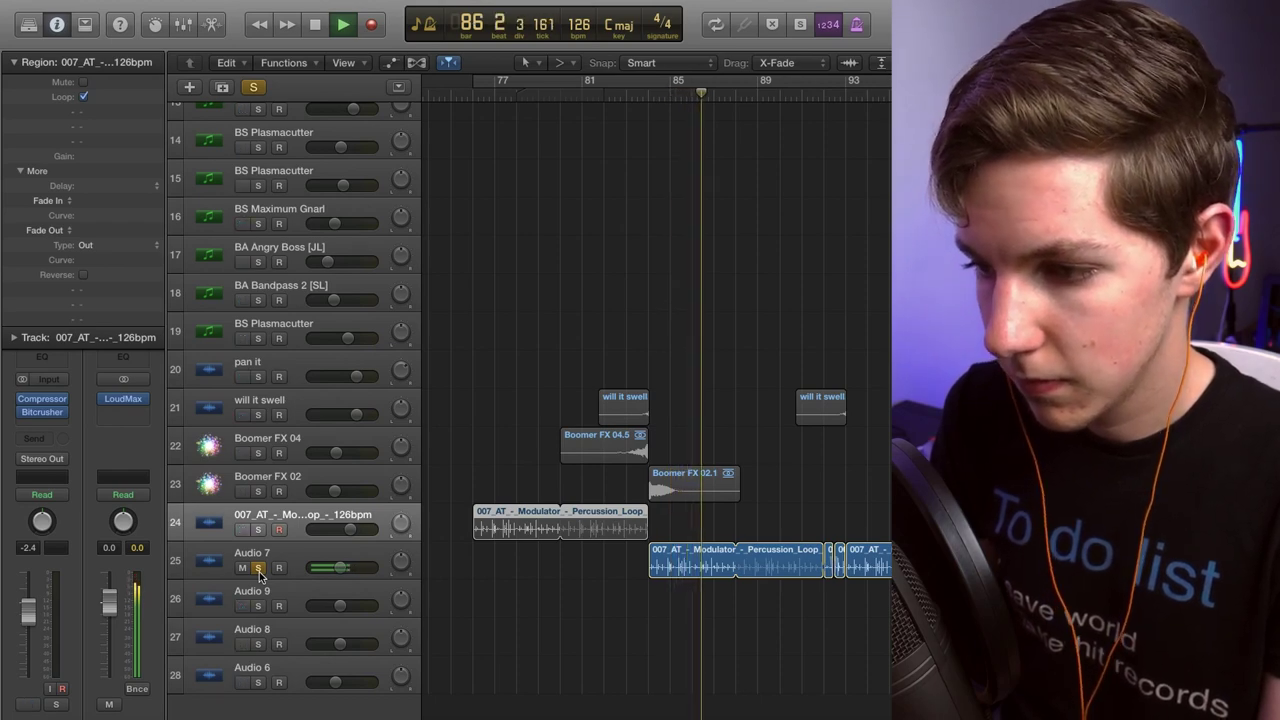
{"action": "scroll", "coordinate": [686, 462], "scroll_direction": "up", "scroll_amount": 10}
{"action": "key", "text": "space"}
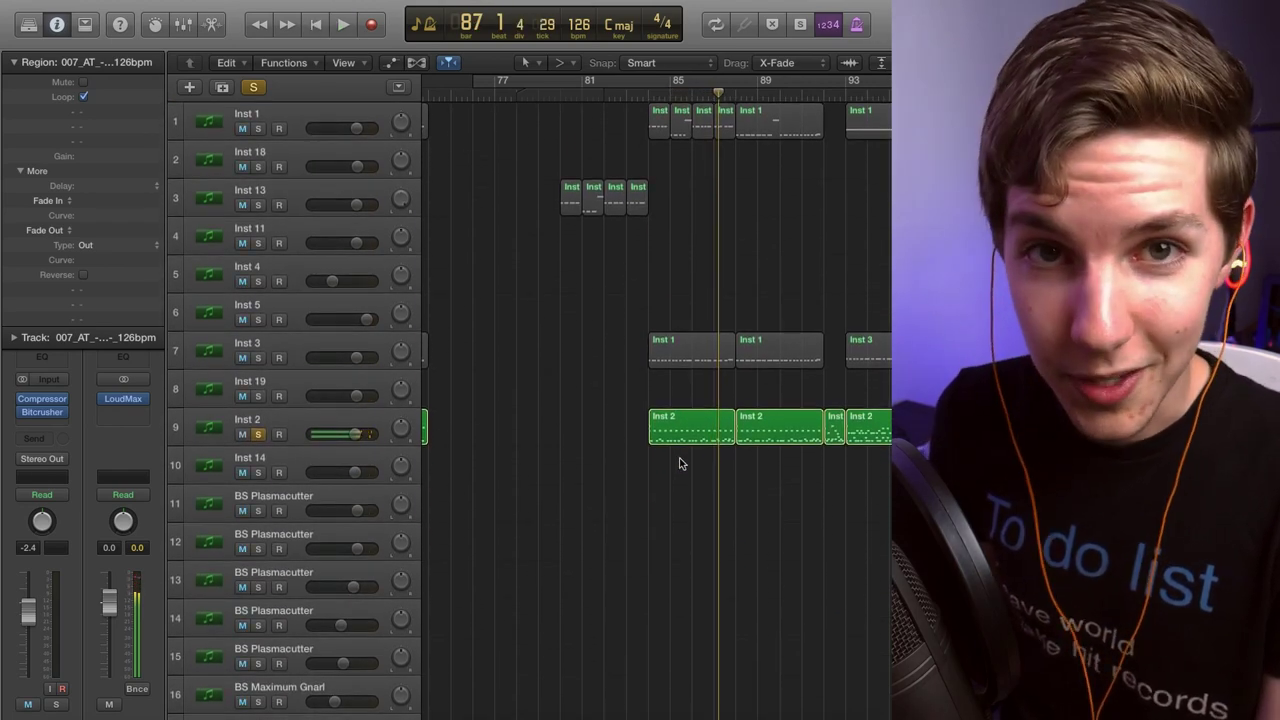
Clear the solos and play Inst 1 alone from bar 84.
{"action": "left_click", "coordinate": [254, 88]}
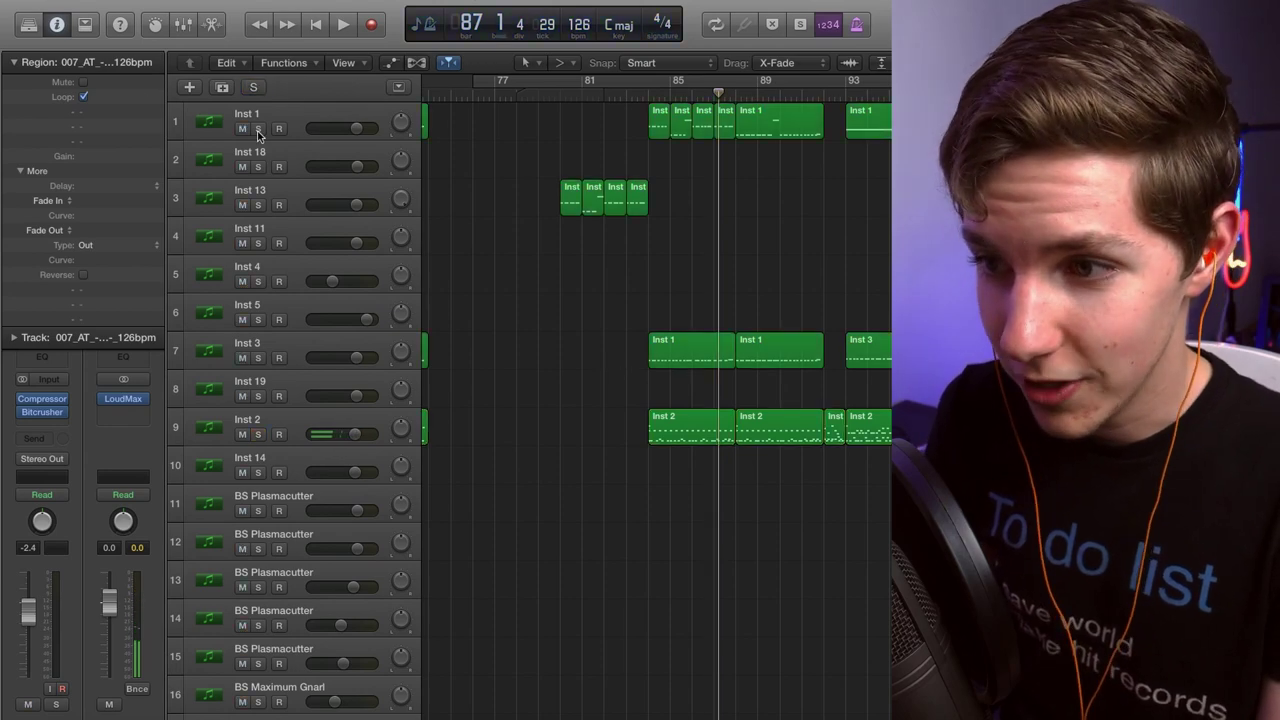
{"action": "left_click", "coordinate": [257, 128]}
{"action": "left_click", "coordinate": [644, 95]}
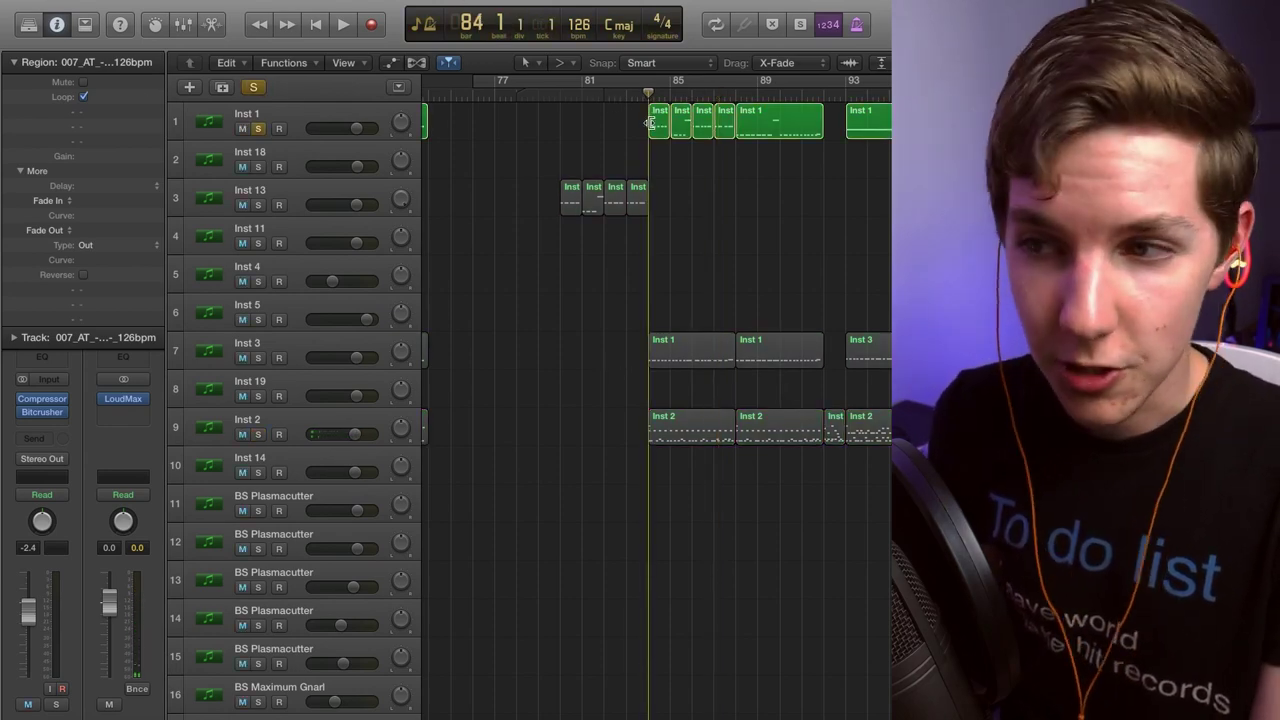
{"action": "key", "text": "space"}
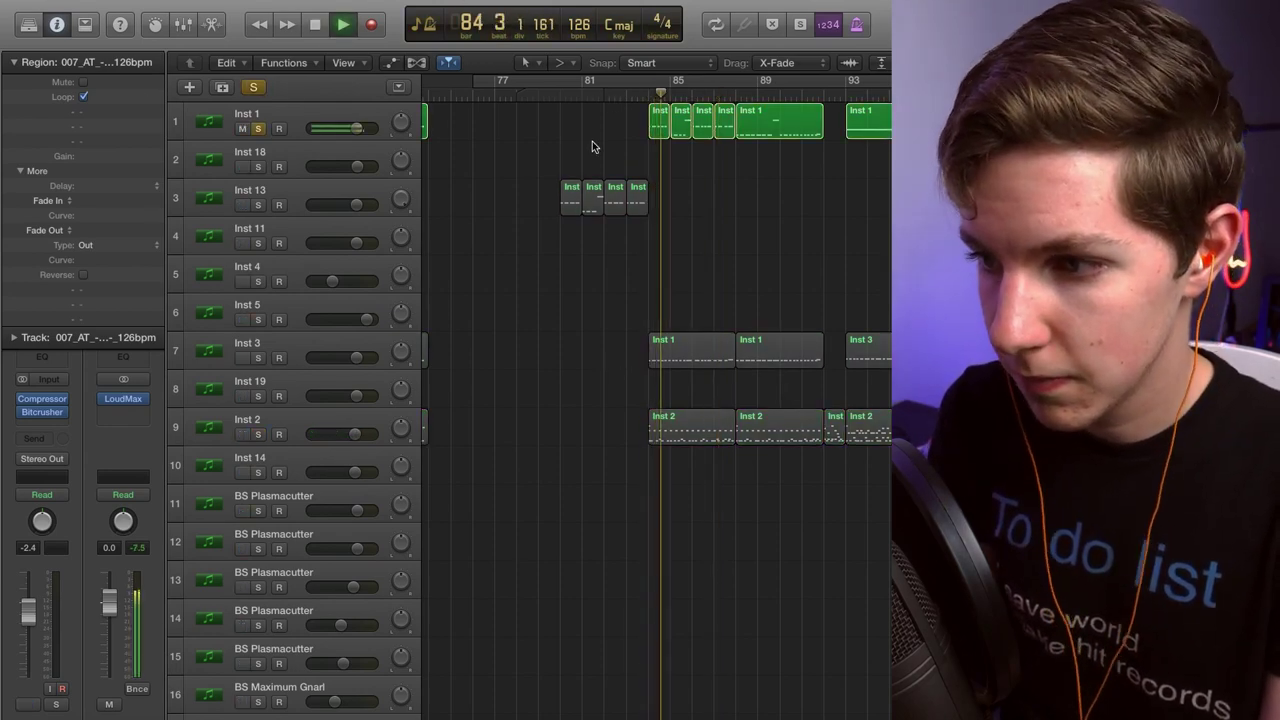
Replay the Inst 1 riff with its first region open in the note editor, then close it.
{"action": "double_click", "coordinate": [660, 124]}
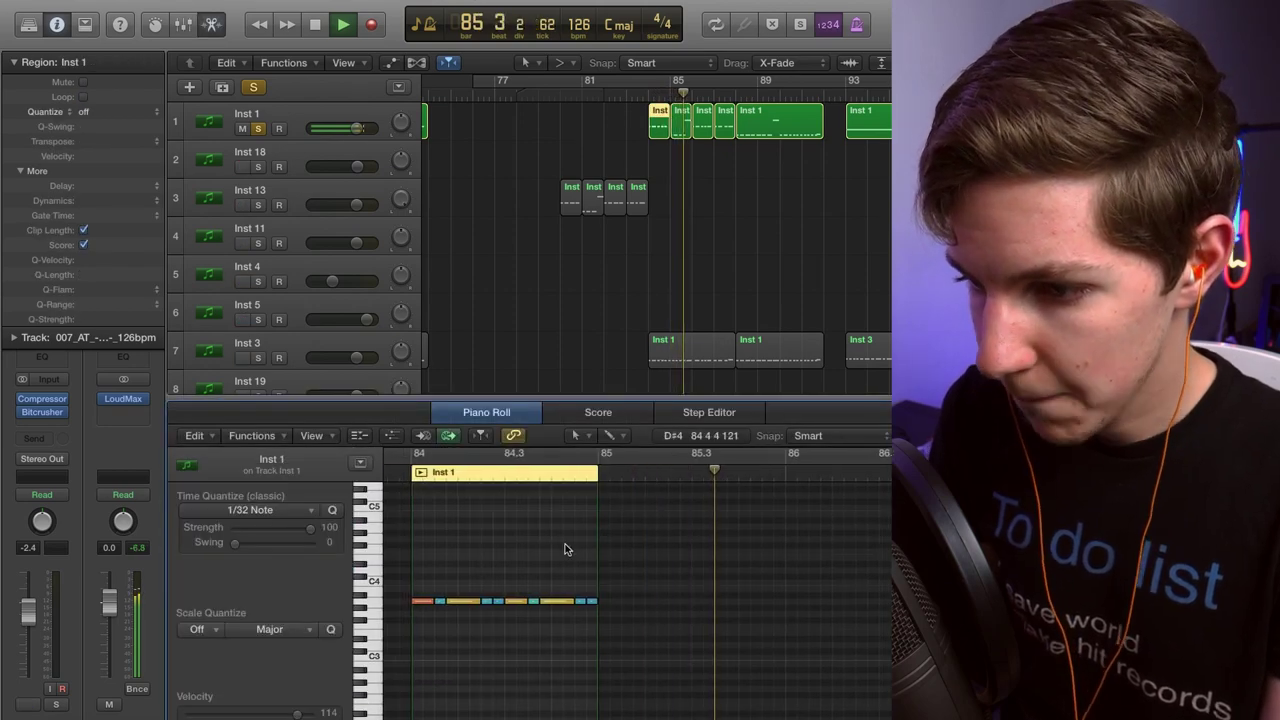
{"action": "key", "text": "space"}
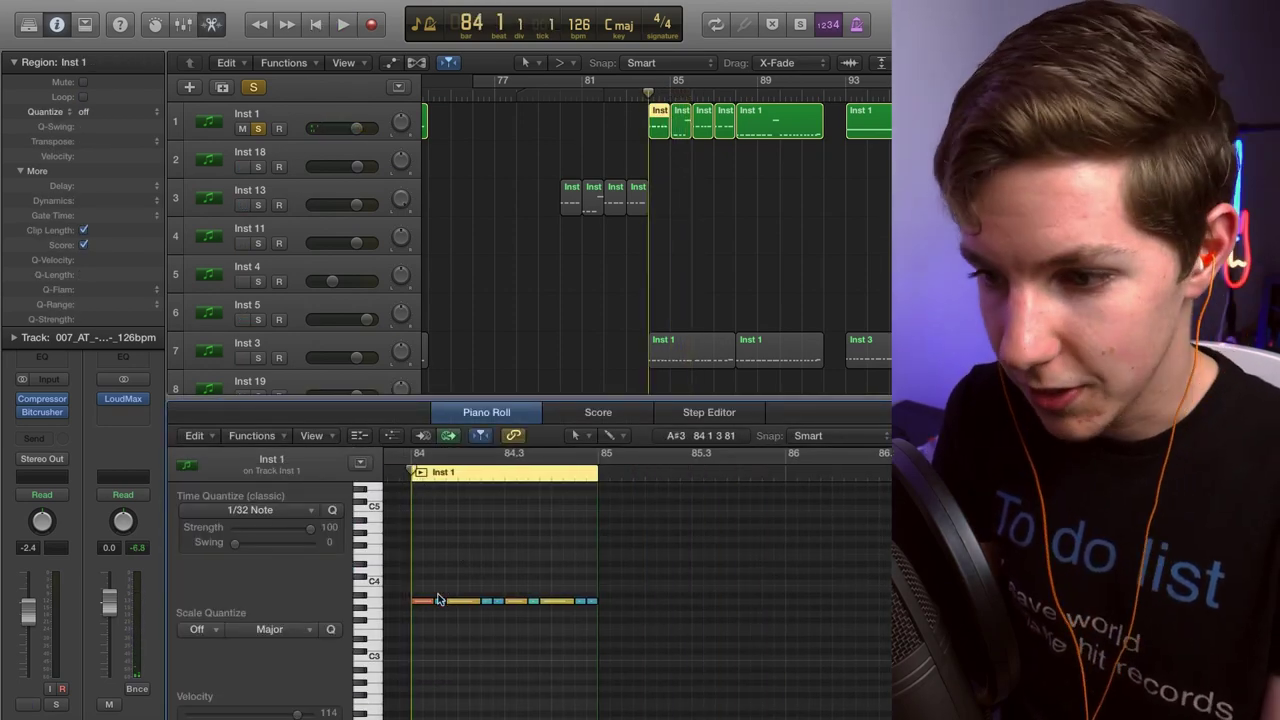
{"action": "key", "text": "space"}
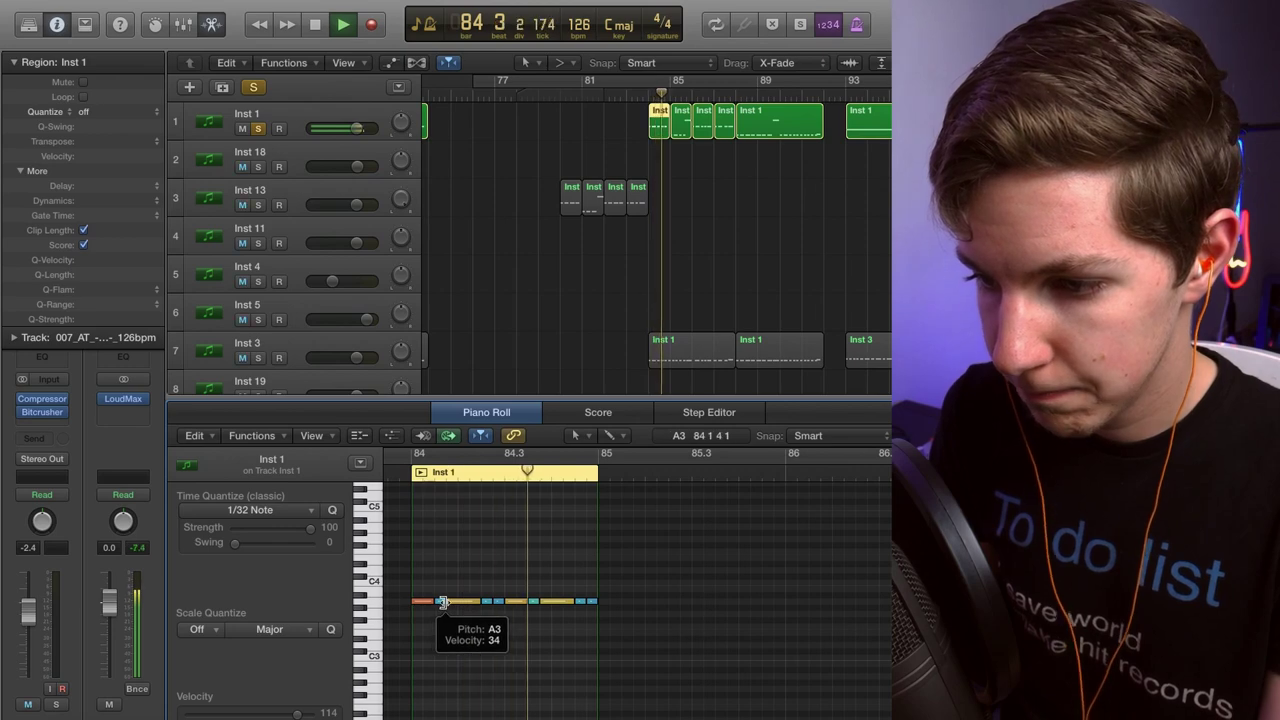
{"action": "key", "text": "e"}
Unsolo Inst 1 and play all tracks from about bar 84.
{"action": "left_click", "coordinate": [694, 305]}
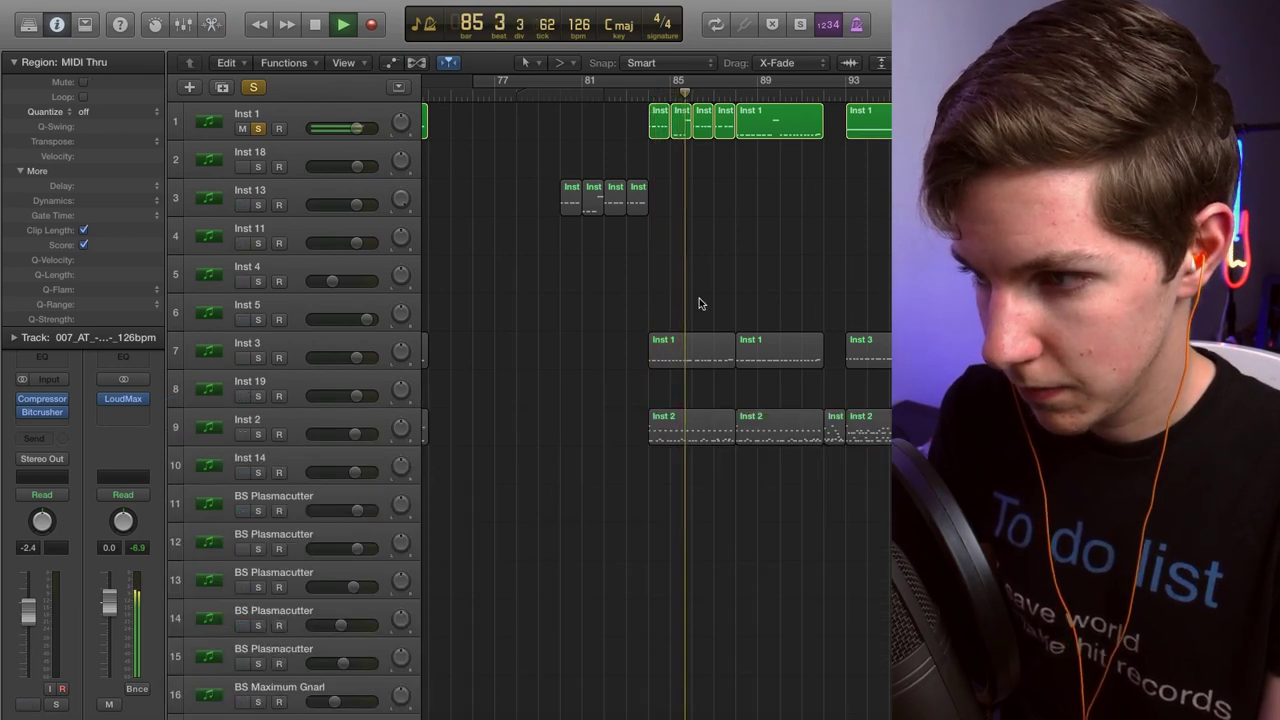
{"action": "left_click", "coordinate": [257, 129]}
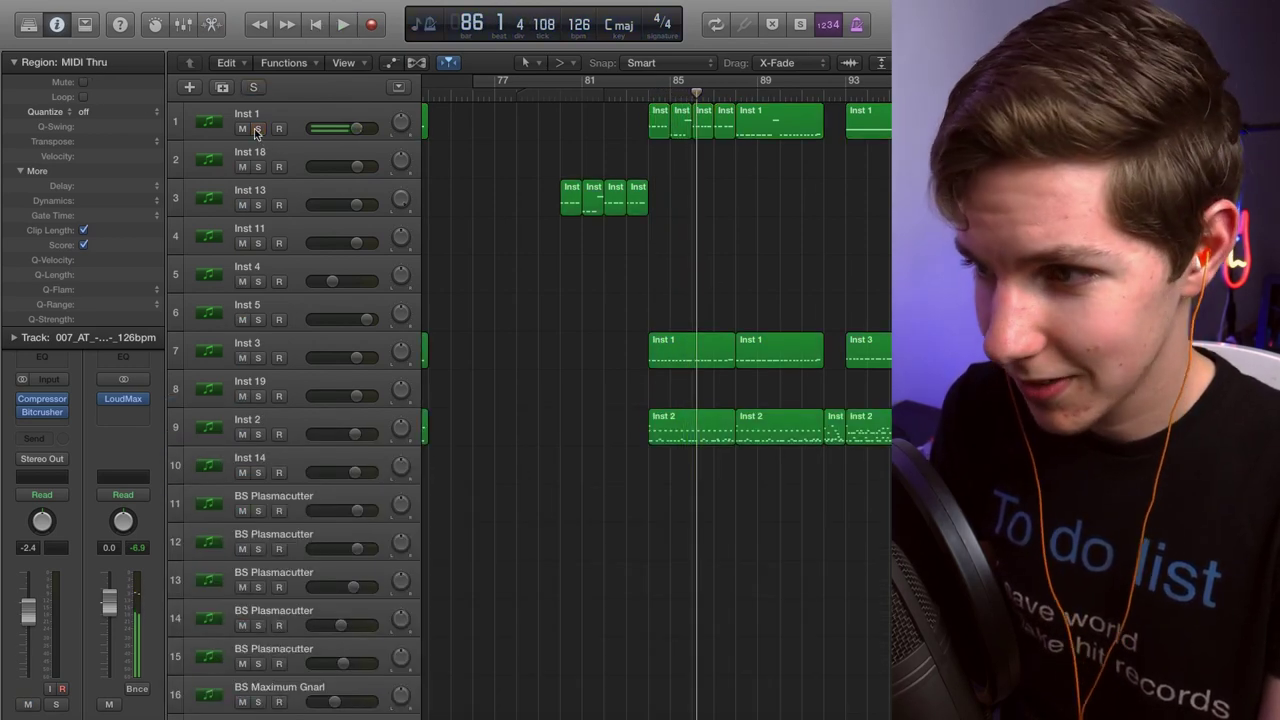
{"action": "left_click", "coordinate": [735, 93]}
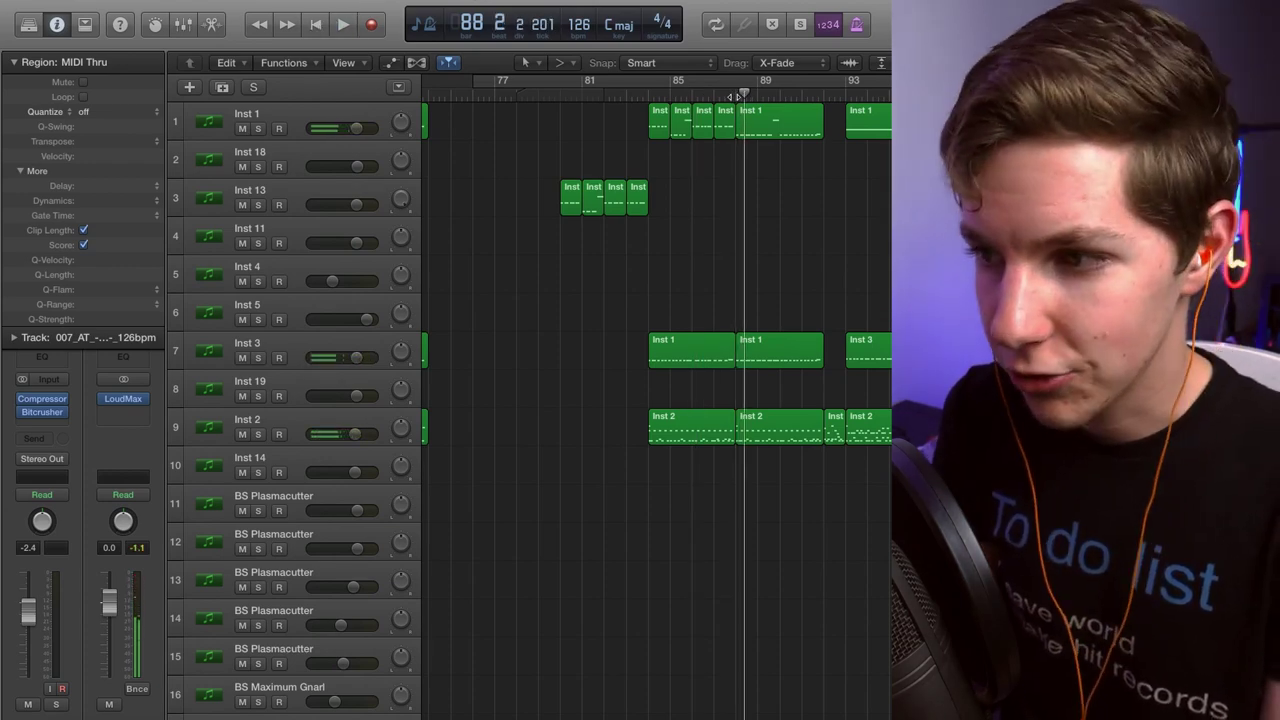
{"action": "left_click", "coordinate": [652, 94]}
{"action": "key", "text": "space"}
Stop playback and scroll down to the lower percussion loop and Boomer FX tracks.
{"action": "scroll", "coordinate": [720, 254], "scroll_direction": "down", "scroll_amount": 10}
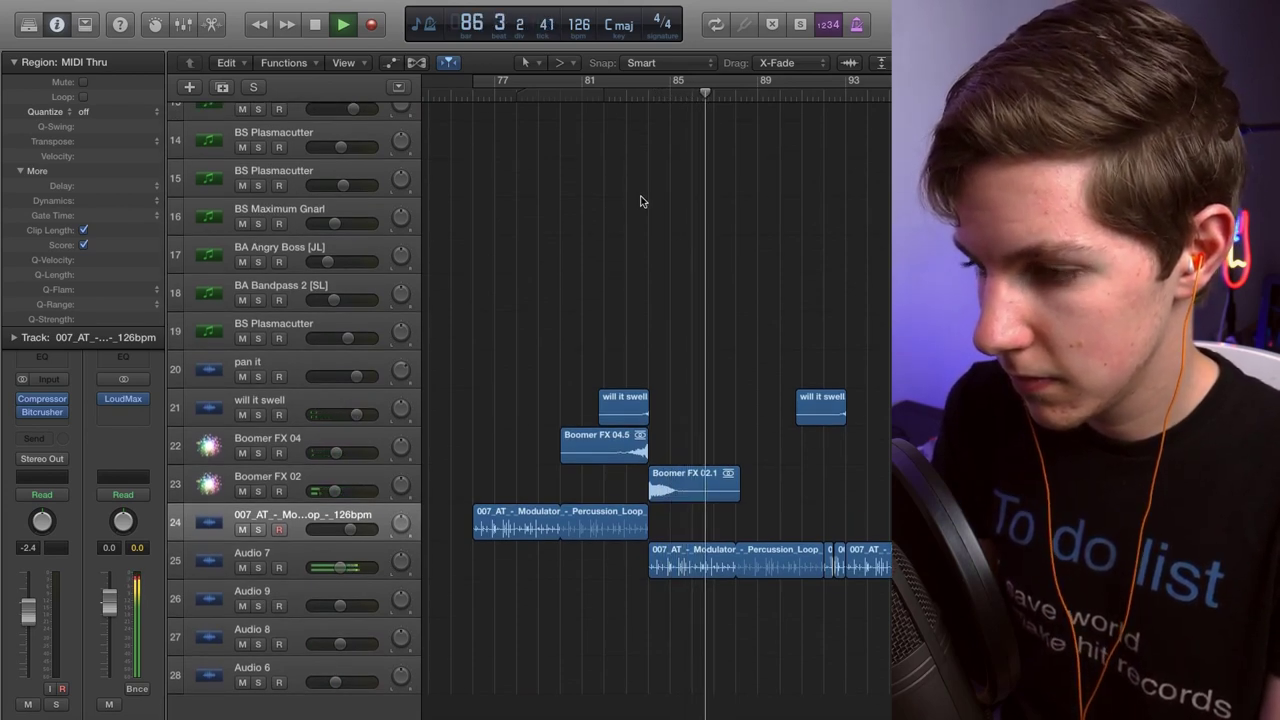
{"action": "scroll", "coordinate": [643, 200], "scroll_direction": "up", "scroll_amount": 3}
{"action": "scroll", "coordinate": [641, 201], "scroll_direction": "down", "scroll_amount": 3}
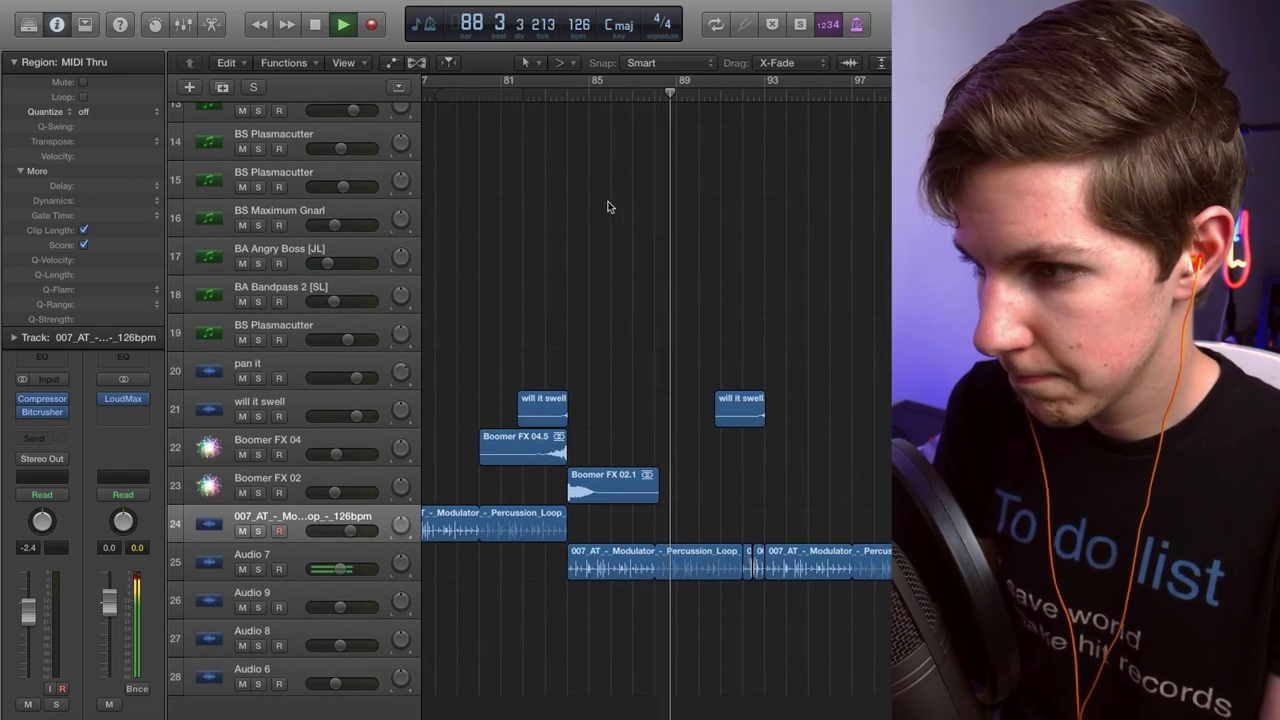
{"action": "scroll", "coordinate": [579, 204], "scroll_direction": "up", "scroll_amount": 10}
{"action": "key", "text": "space"}
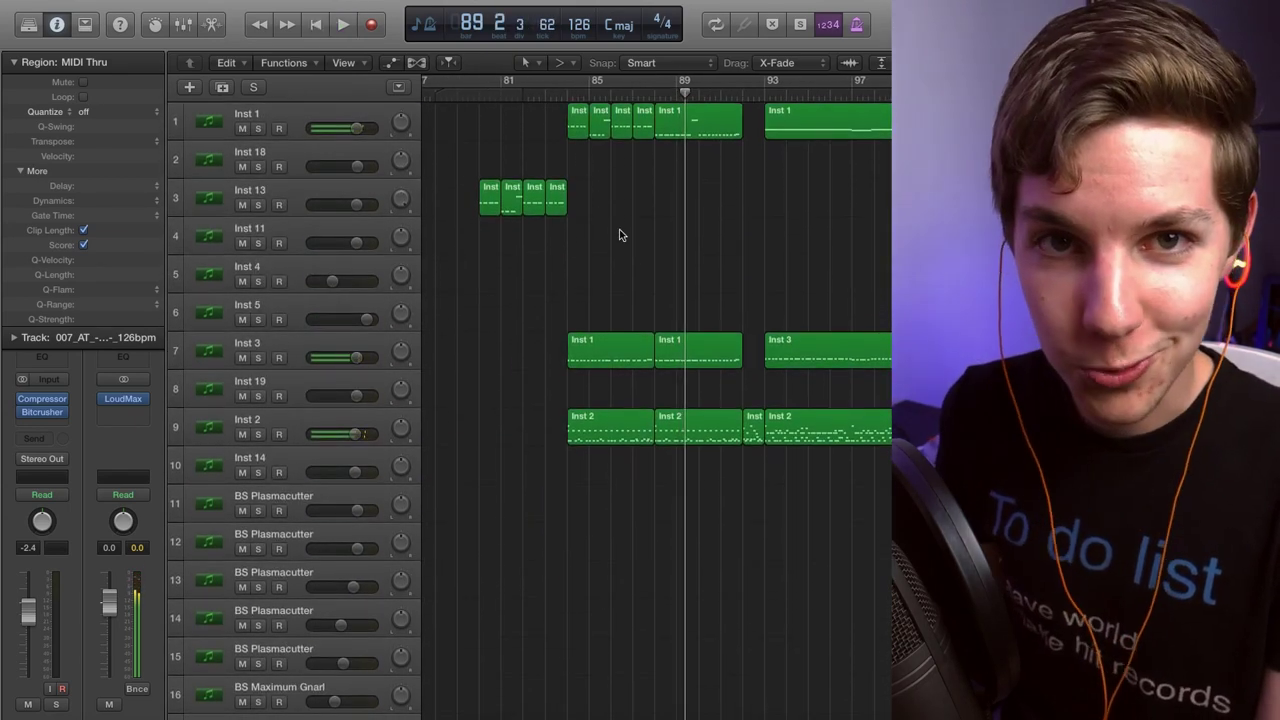
{"action": "scroll", "coordinate": [748, 242], "scroll_direction": "right", "scroll_amount": 5}
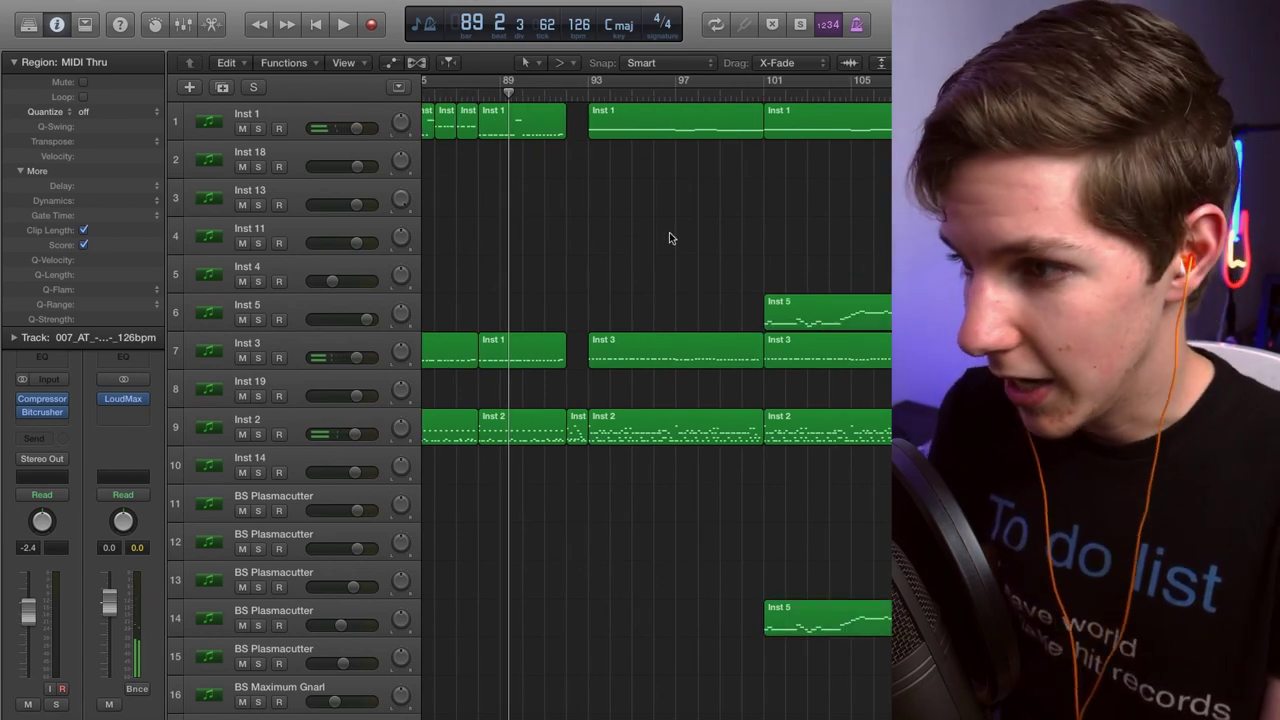
{"action": "scroll", "coordinate": [662, 195], "scroll_direction": "left", "scroll_amount": 10}
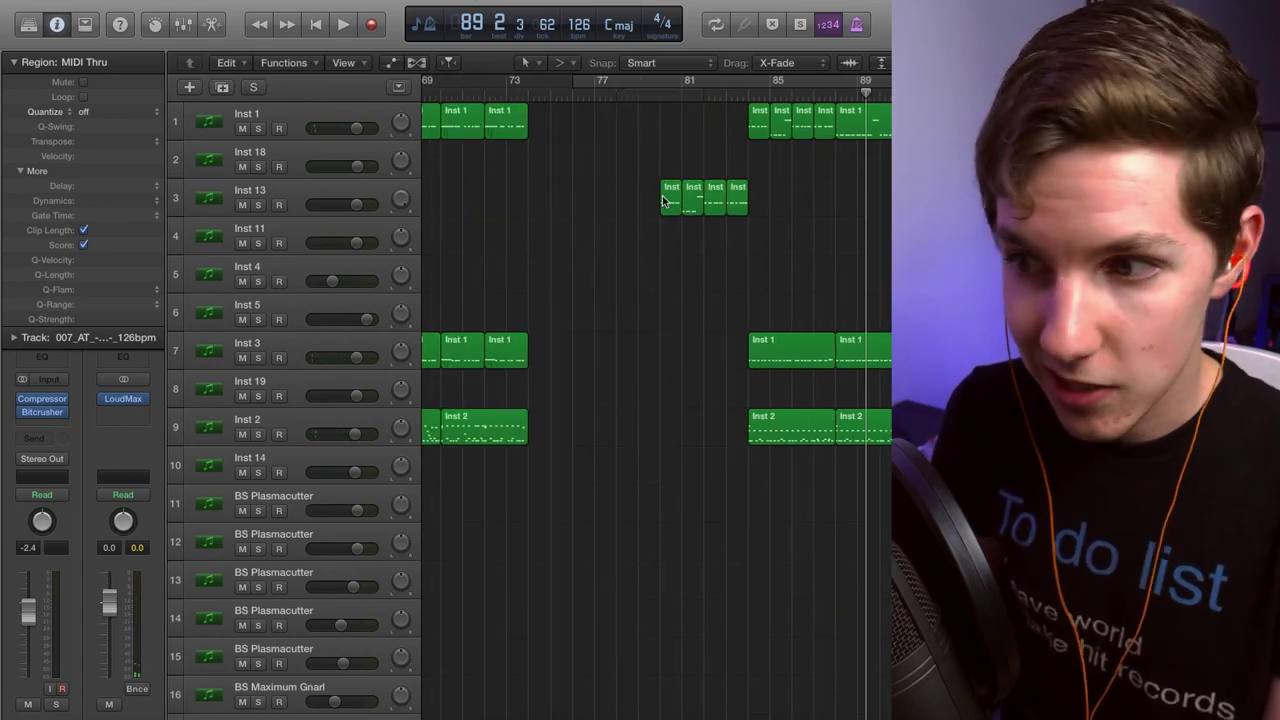
{"action": "scroll", "coordinate": [690, 196], "scroll_direction": "down", "scroll_amount": 10}
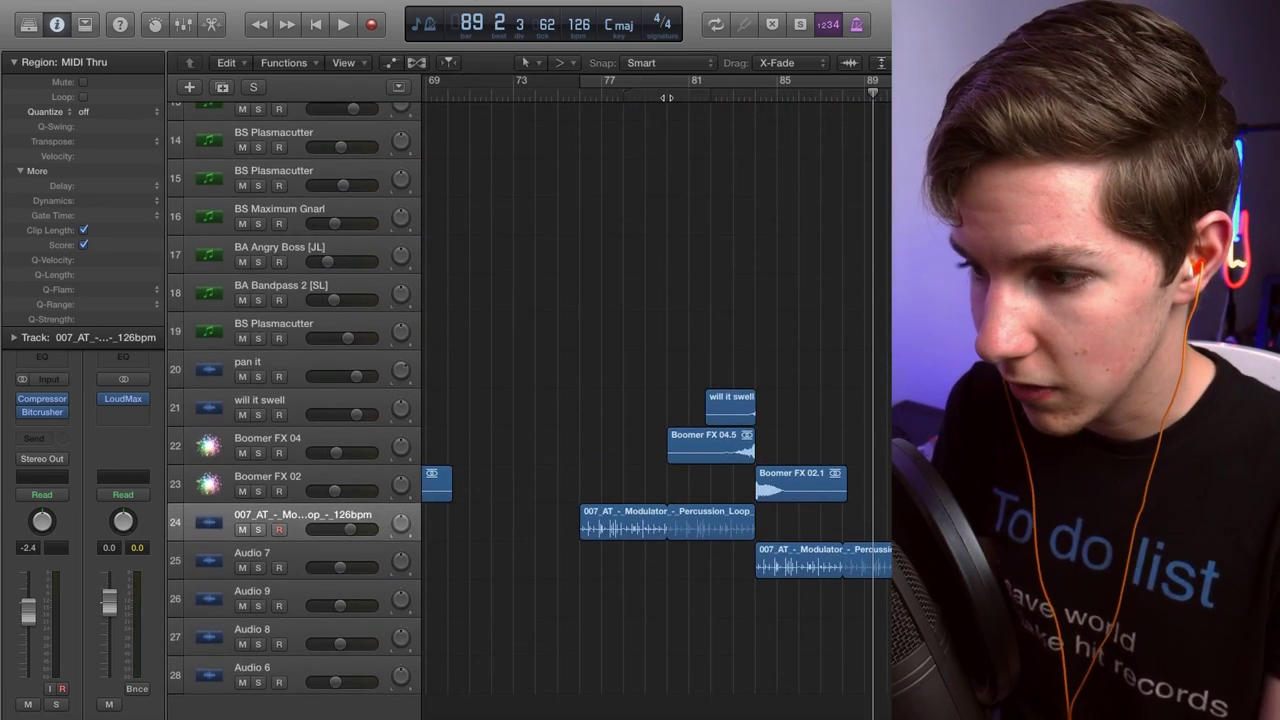
Play the song from bar 80.
{"action": "left_click", "coordinate": [664, 92]}
{"action": "key", "text": "space"}
{"action": "scroll", "coordinate": [703, 257], "scroll_direction": "up", "scroll_amount": 10}
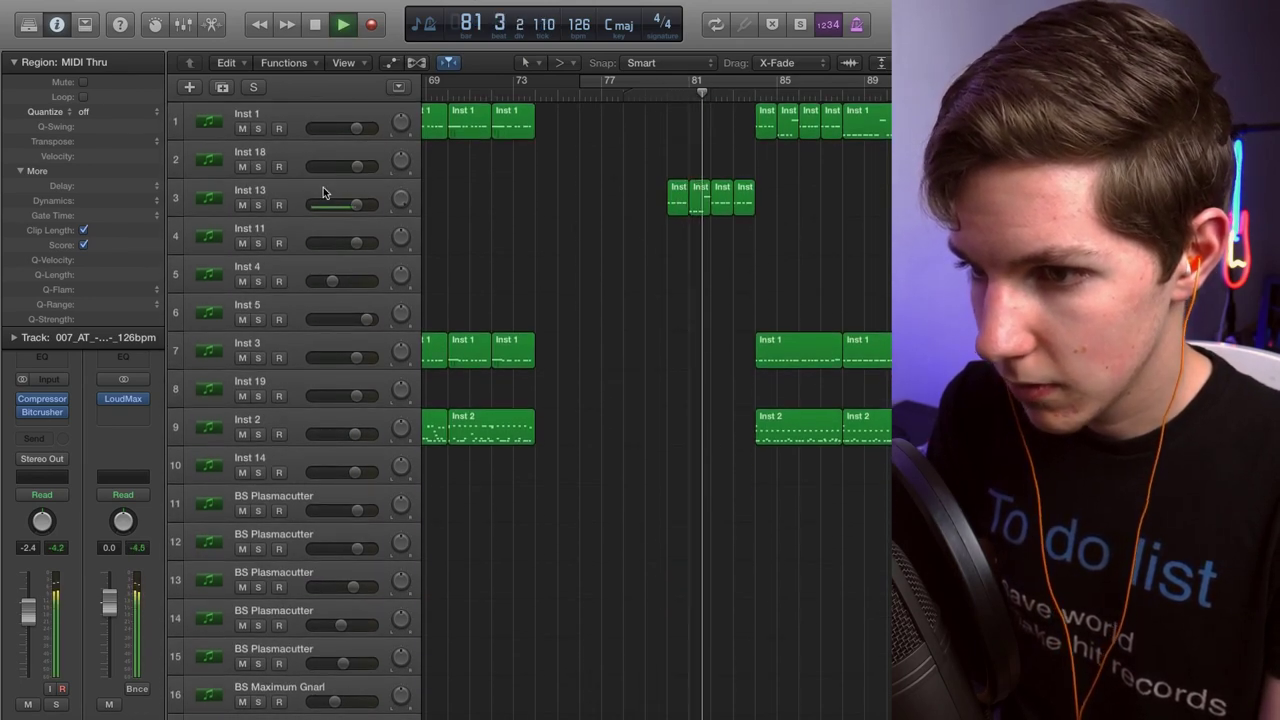
Select Inst 13, view its Channel EQ curve, then close the EQ window.
{"action": "left_click", "coordinate": [290, 195]}
{"action": "left_click", "coordinate": [30, 63]}
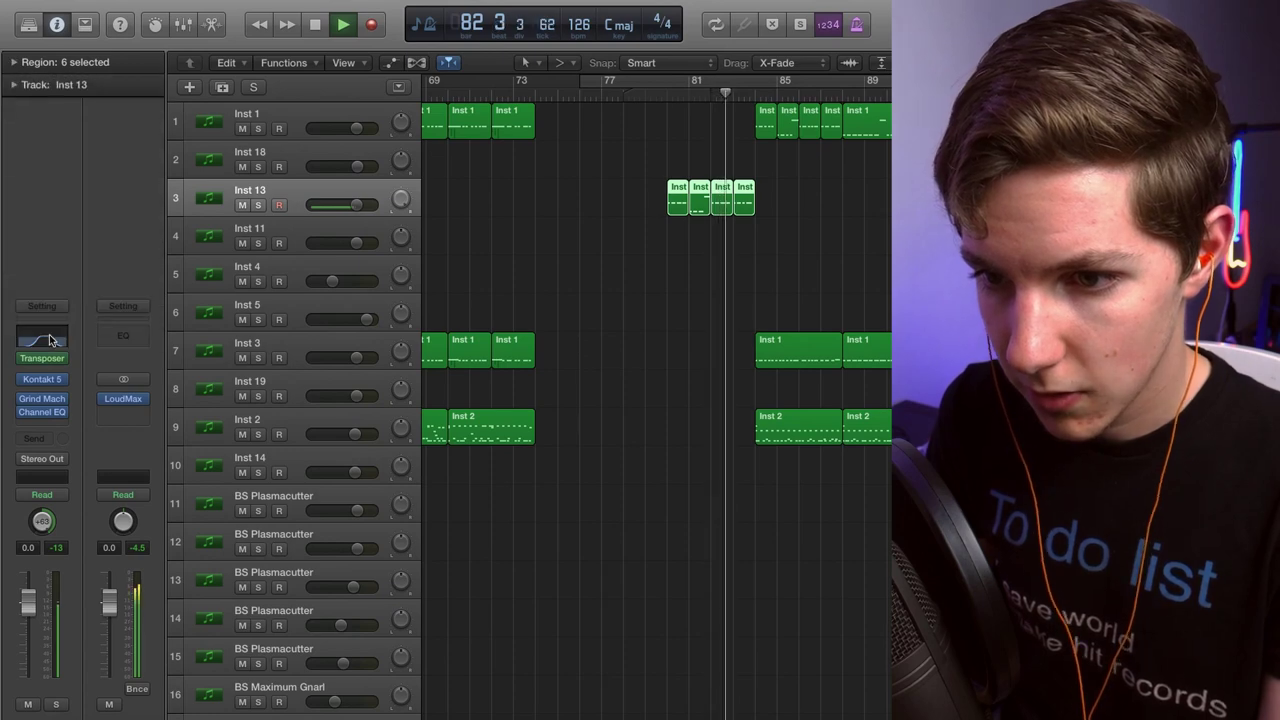
{"action": "key", "text": "e"}
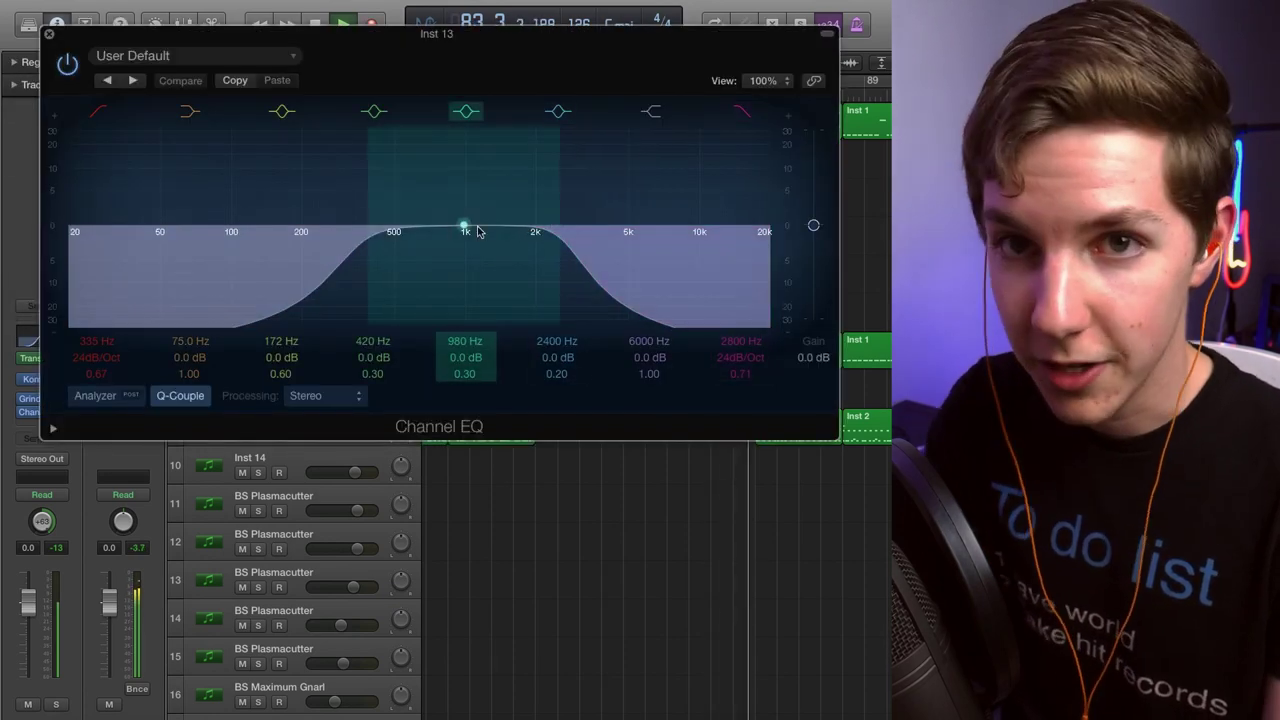
{"action": "left_click", "coordinate": [45, 33]}
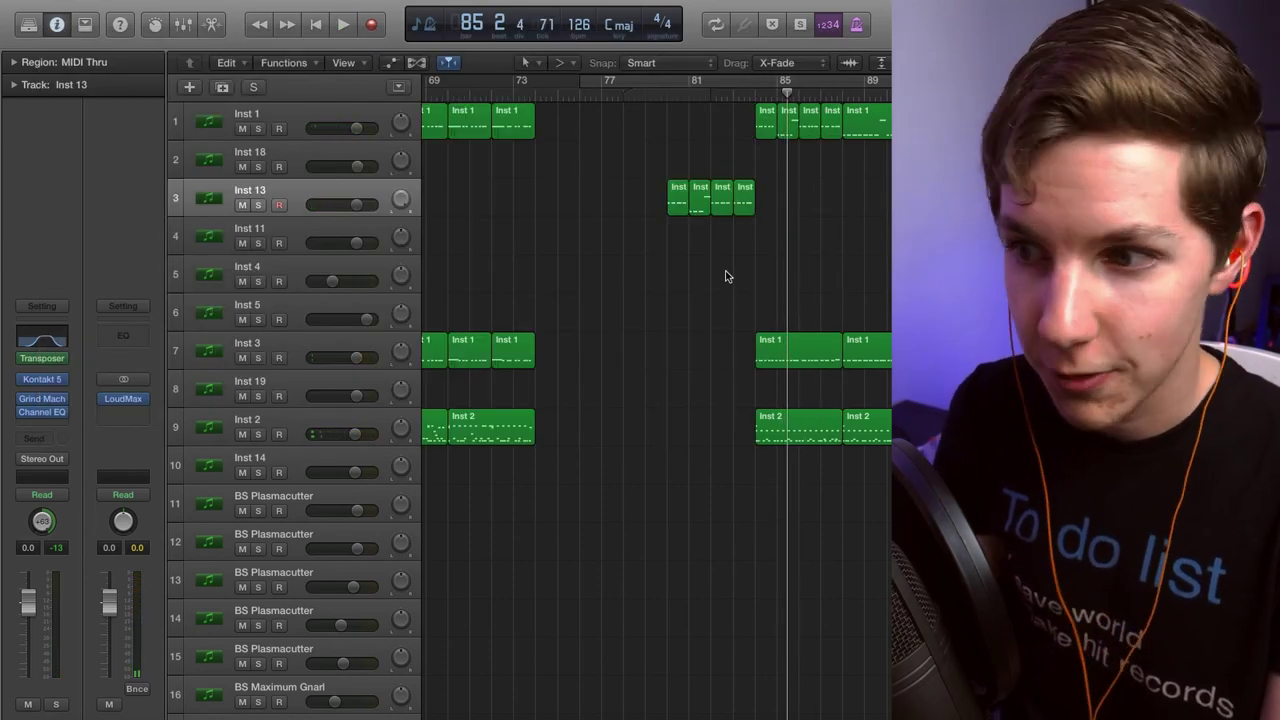
{"action": "scroll", "coordinate": [727, 277], "scroll_direction": "down", "scroll_amount": 10}
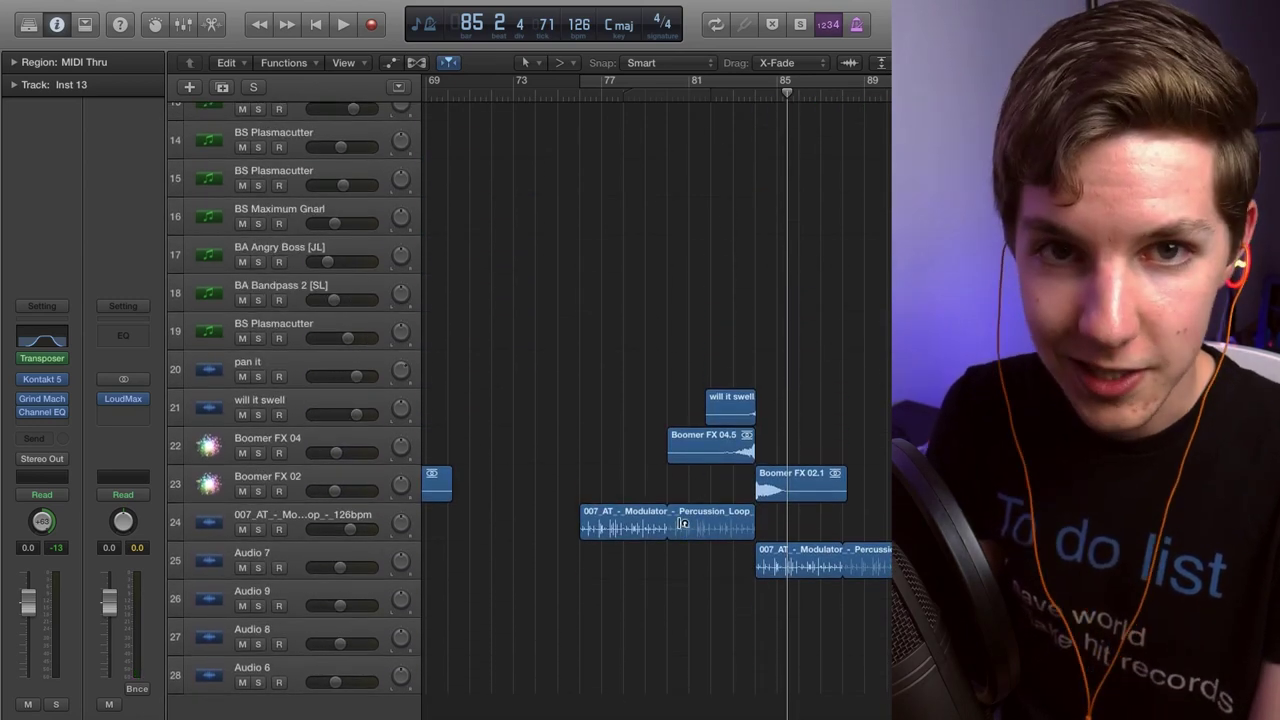
{"action": "scroll", "coordinate": [670, 520], "scroll_direction": "right", "scroll_amount": 3}
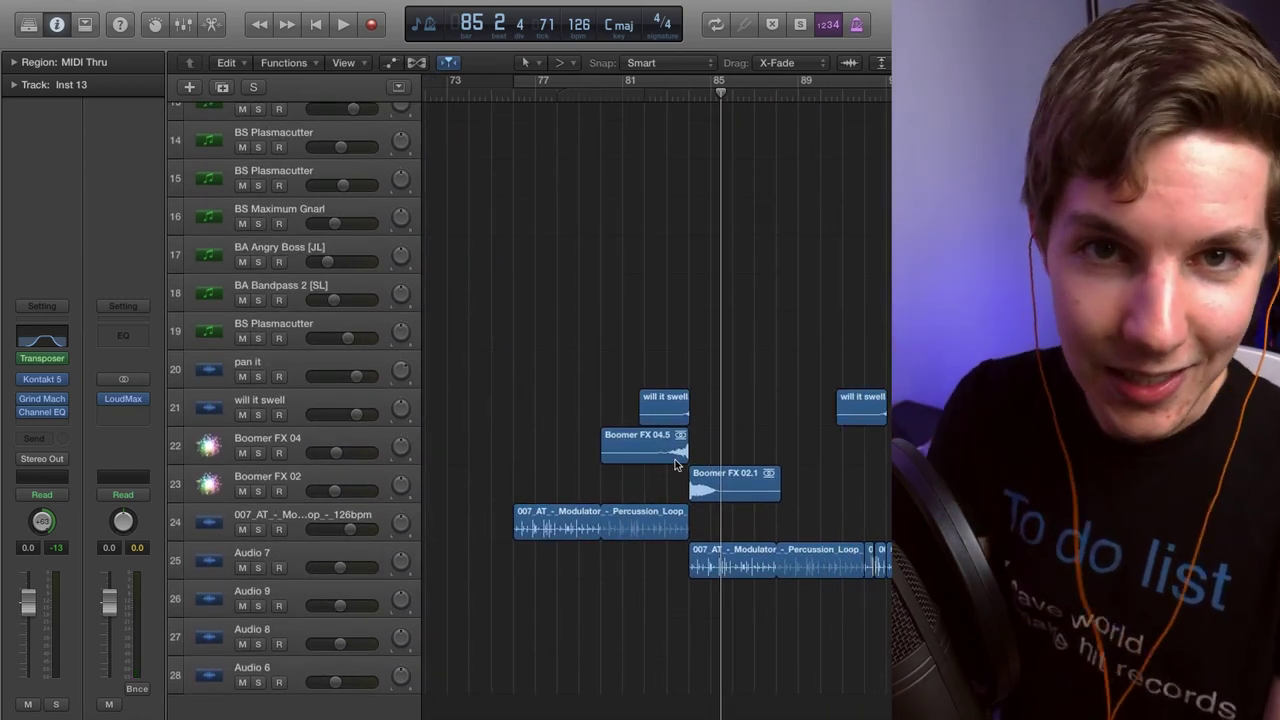
{"action": "scroll", "coordinate": [700, 400], "scroll_direction": "right", "scroll_amount": 3}
{"action": "scroll", "coordinate": [546, 415], "scroll_direction": "up", "scroll_amount": 10}
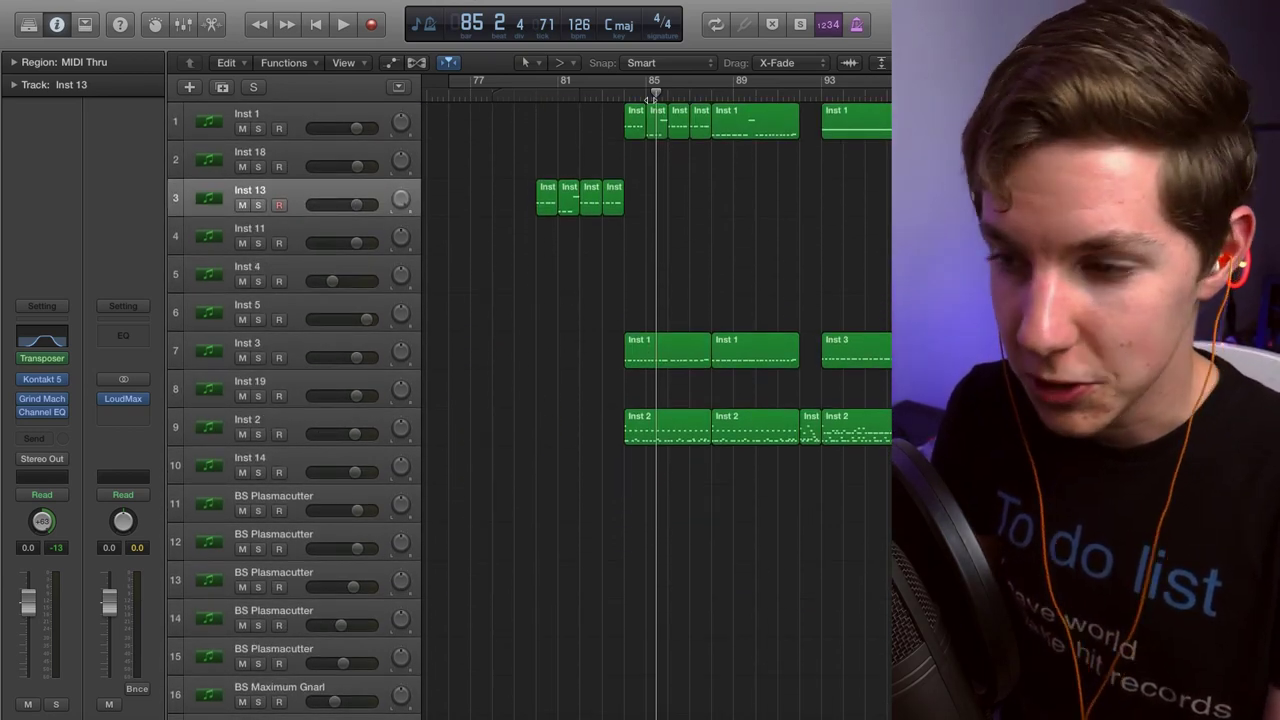
Play from bar 92 while scrolling down to the Audio 7 track, then stop.
{"action": "left_click_drag", "start_coordinate": [650, 97], "coordinate": [598, 95]}
{"action": "scroll", "coordinate": [651, 137], "scroll_direction": "right", "scroll_amount": 5}
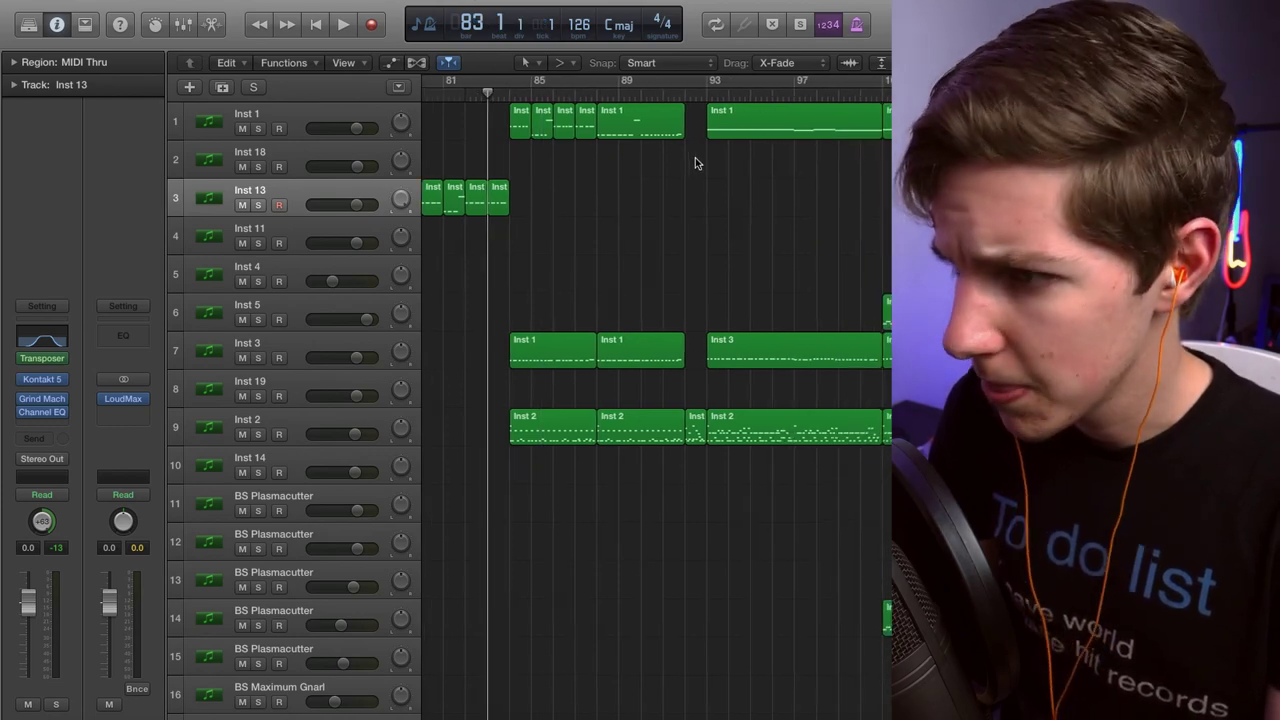
{"action": "left_click", "coordinate": [630, 95]}
{"action": "key", "text": "space"}
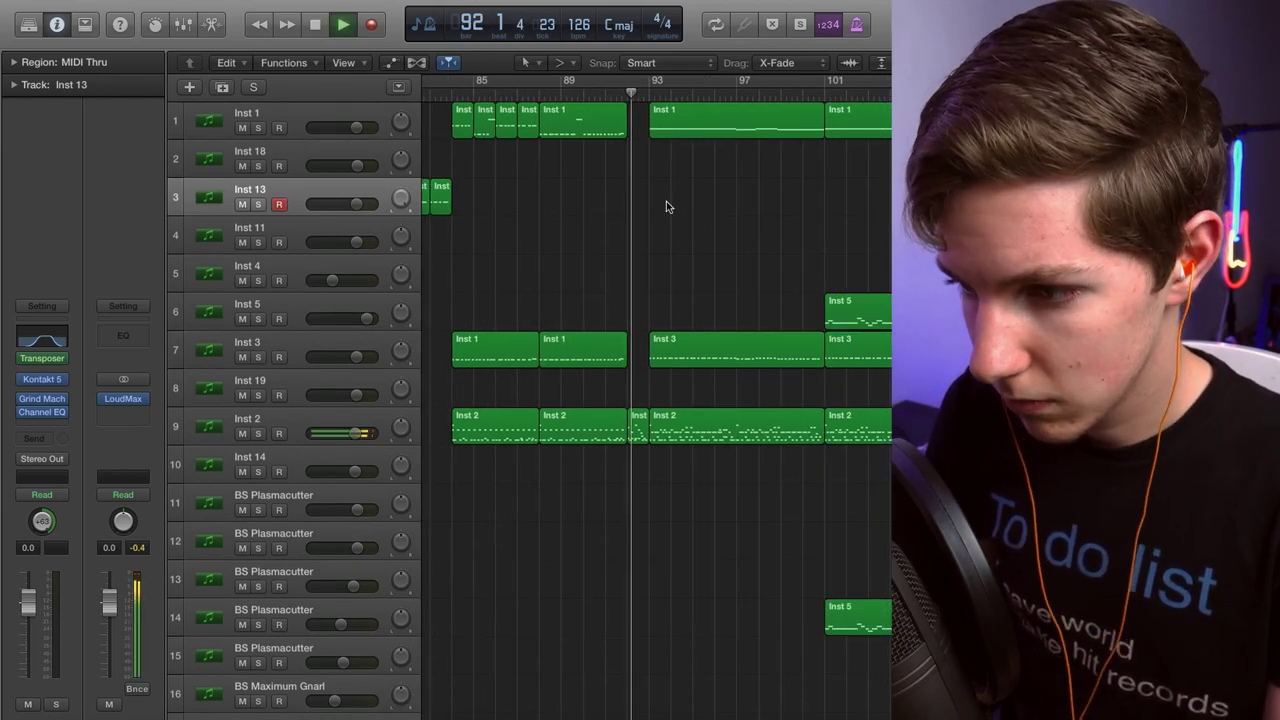
{"action": "scroll", "coordinate": [678, 270], "scroll_direction": "down", "scroll_amount": 4}
{"action": "scroll", "coordinate": [682, 280], "scroll_direction": "down", "scroll_amount": 4}
{"action": "scroll", "coordinate": [682, 283], "scroll_direction": "down", "scroll_amount": 1}
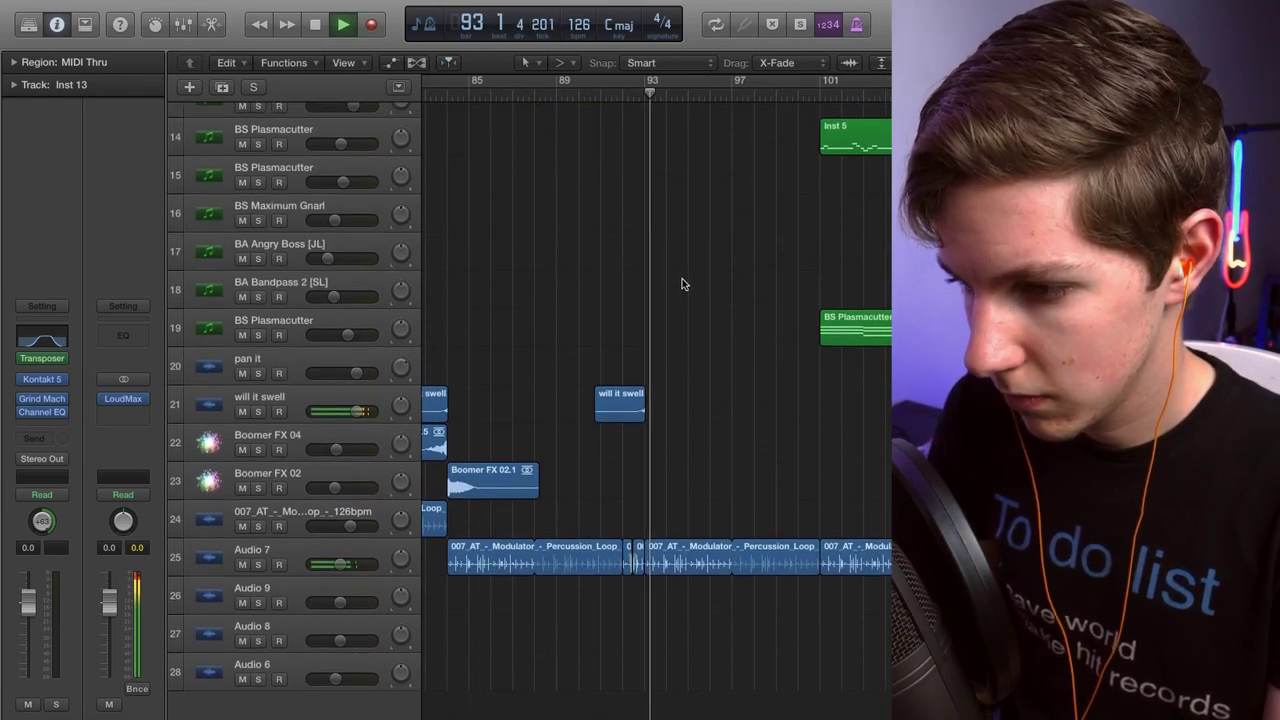
{"action": "scroll", "coordinate": [617, 354], "scroll_direction": "right", "scroll_amount": 2}
{"action": "key", "text": "space"}
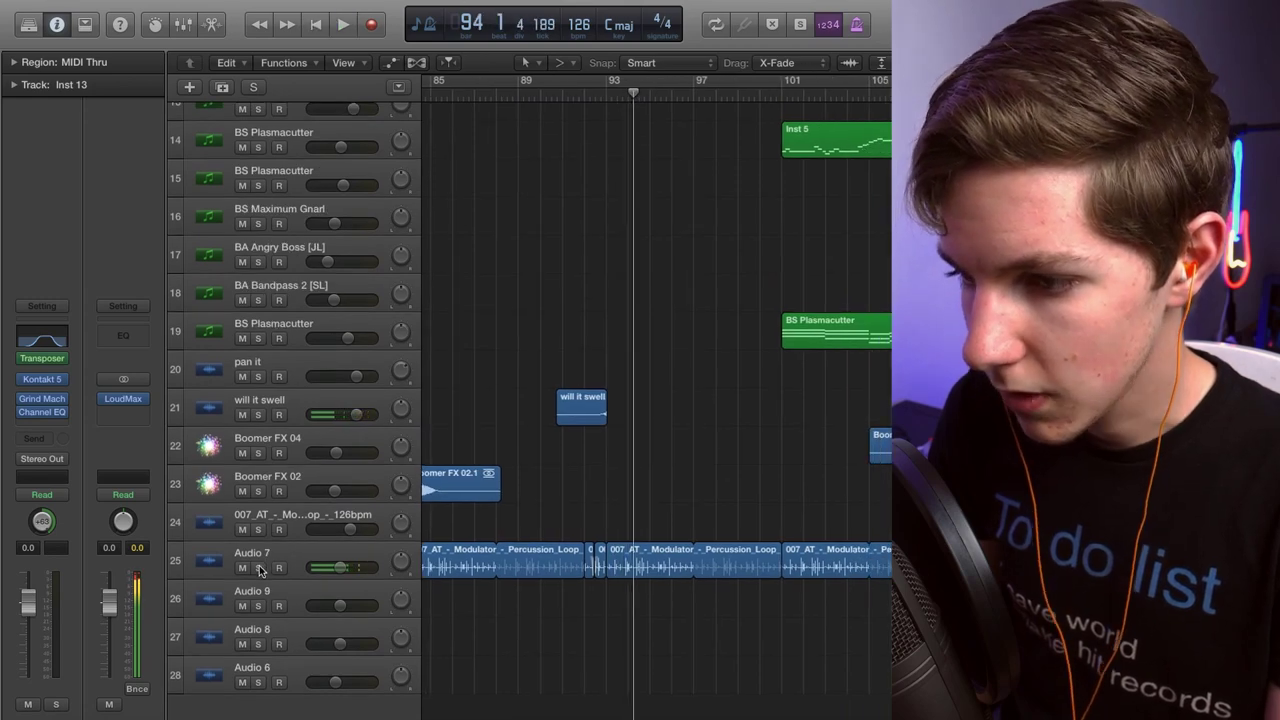
Solo Audio 7 and Inst 2 and play them from bar 93.
{"action": "left_click", "coordinate": [257, 568]}
{"action": "scroll", "coordinate": [614, 414], "scroll_direction": "up", "scroll_amount": 4}
{"action": "scroll", "coordinate": [616, 416], "scroll_direction": "up", "scroll_amount": 8}
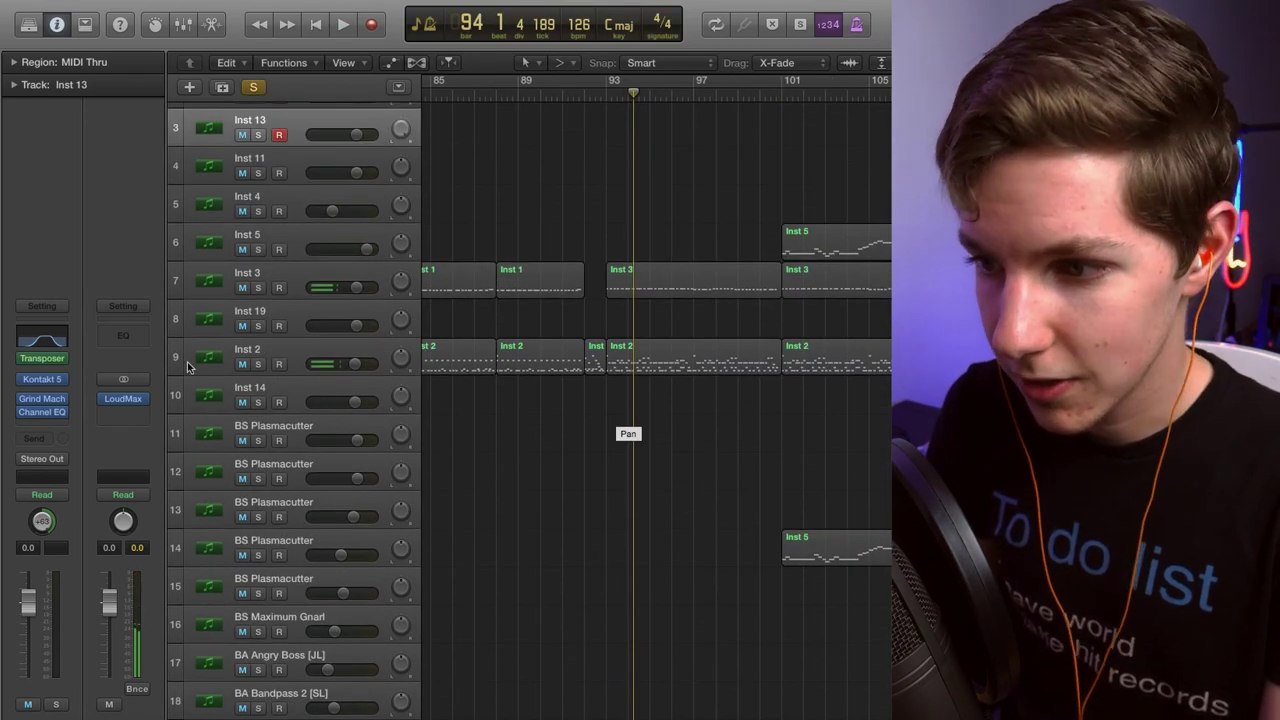
{"action": "left_click", "coordinate": [260, 363]}
{"action": "left_click", "coordinate": [607, 90]}
{"action": "key", "text": "space"}
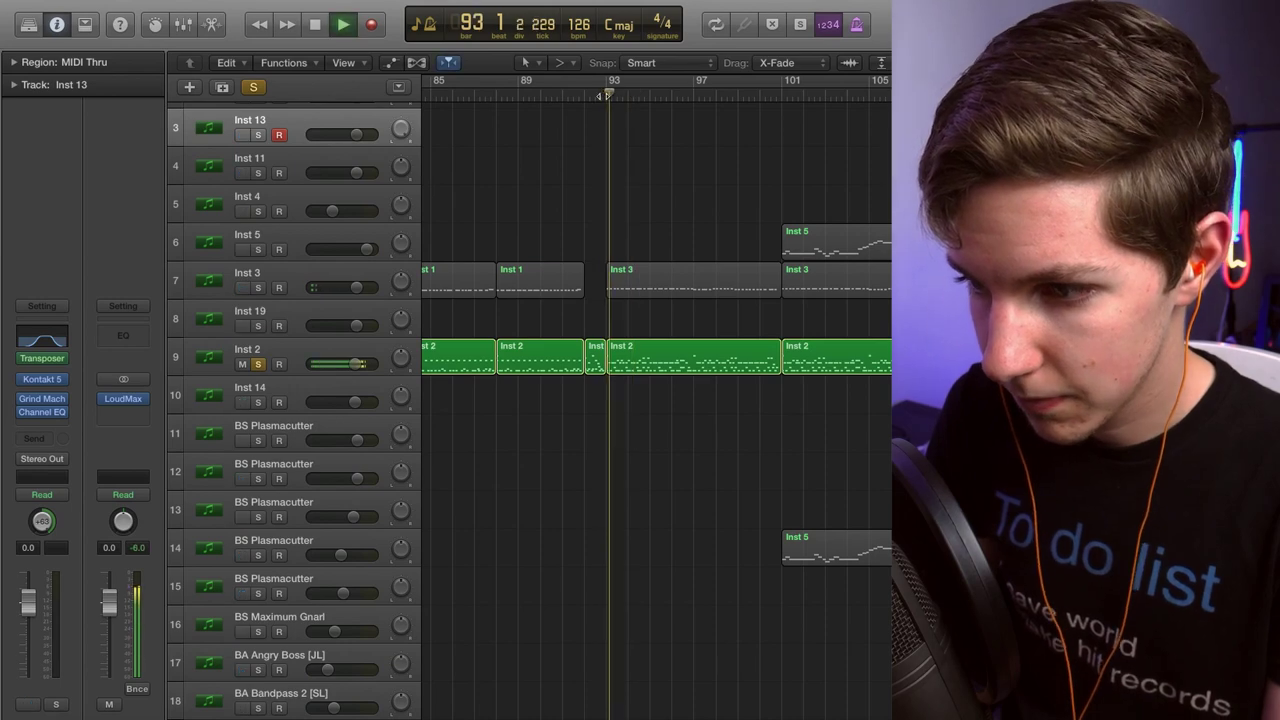
Stop and replay the soloed Audio 7 and Inst 2 pair from bar 93.
{"action": "scroll", "coordinate": [639, 263], "scroll_direction": "down", "scroll_amount": 10}
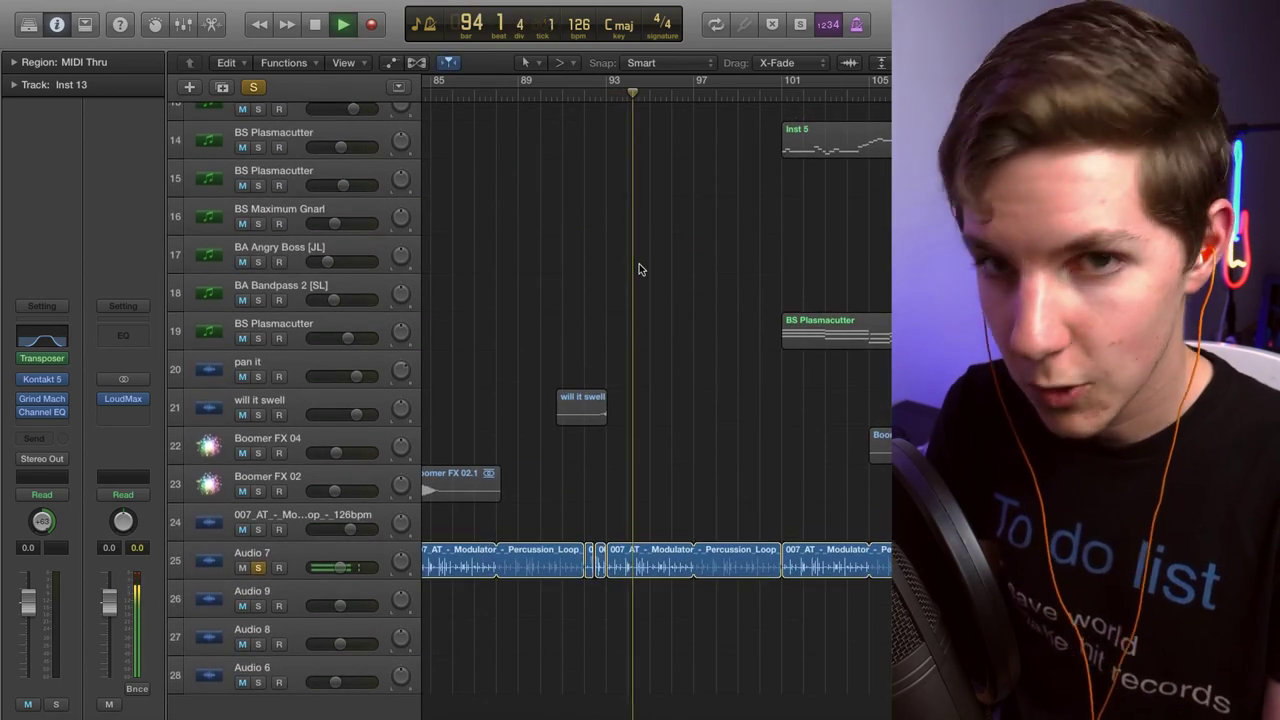
{"action": "key", "text": "space"}
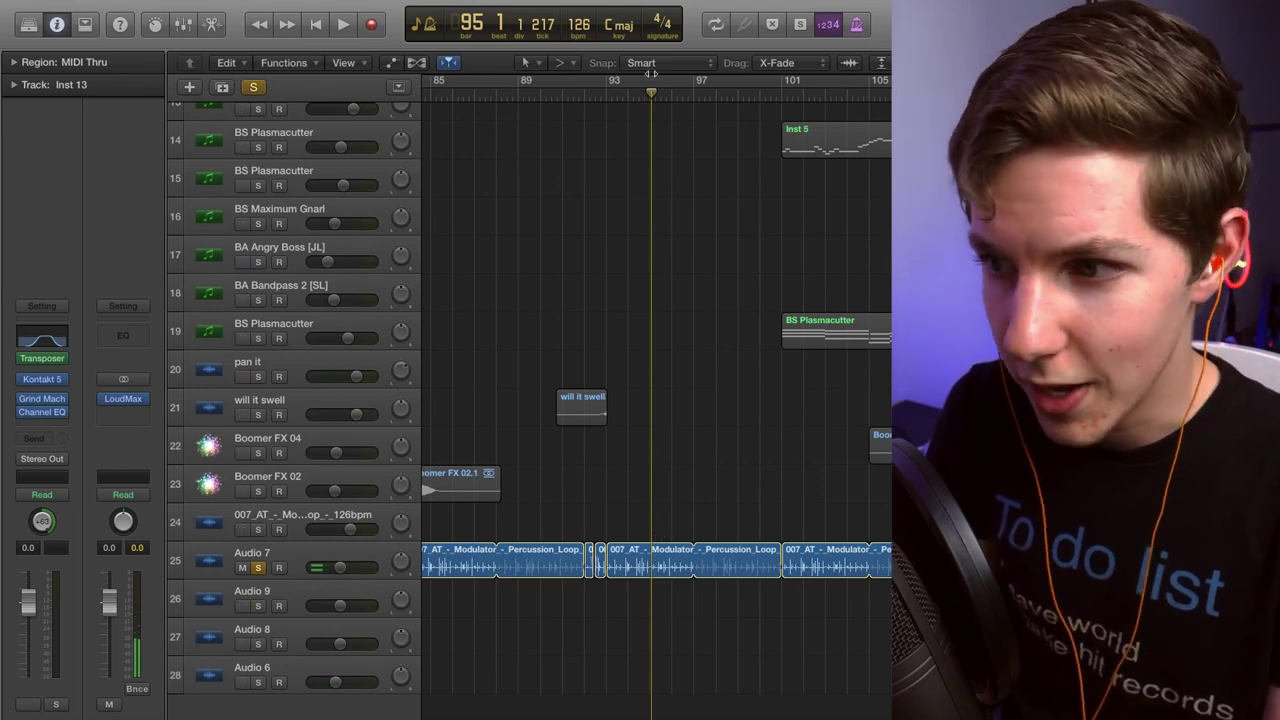
{"action": "key", "text": "space"}
{"action": "scroll", "coordinate": [660, 369], "scroll_direction": "up", "scroll_amount": 12}
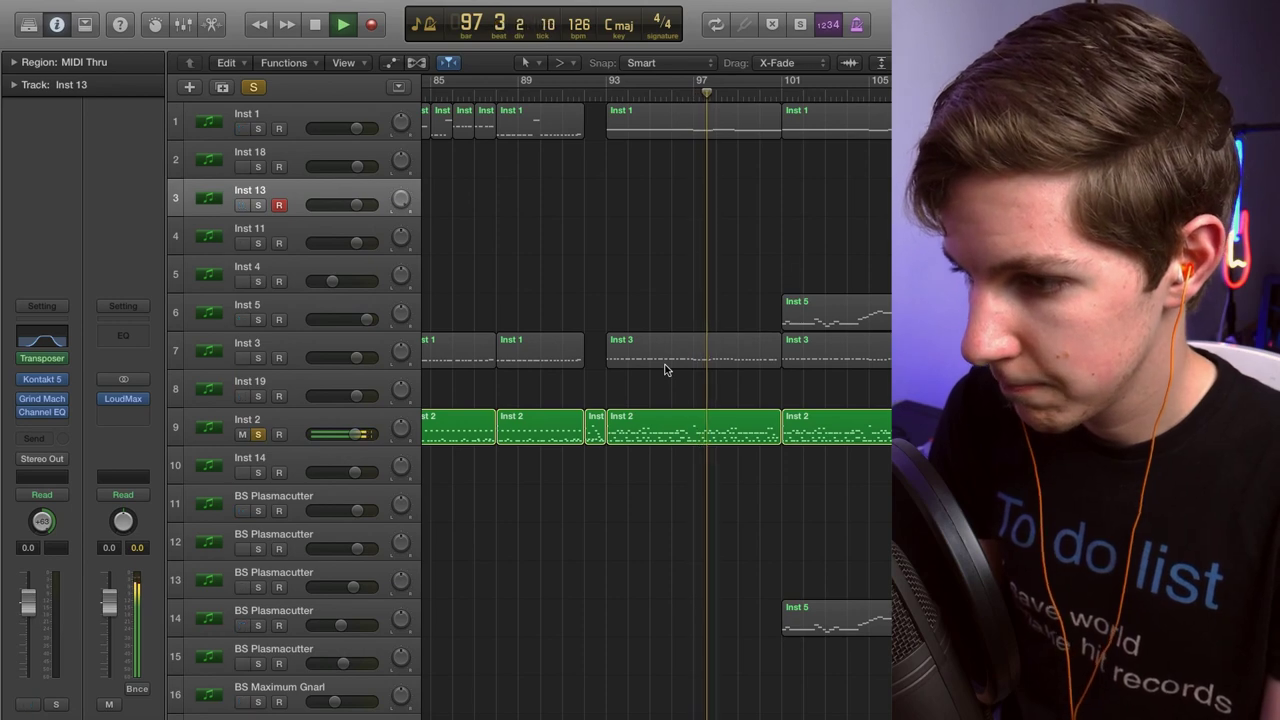
{"action": "scroll", "coordinate": [665, 370], "scroll_direction": "down", "scroll_amount": 10}
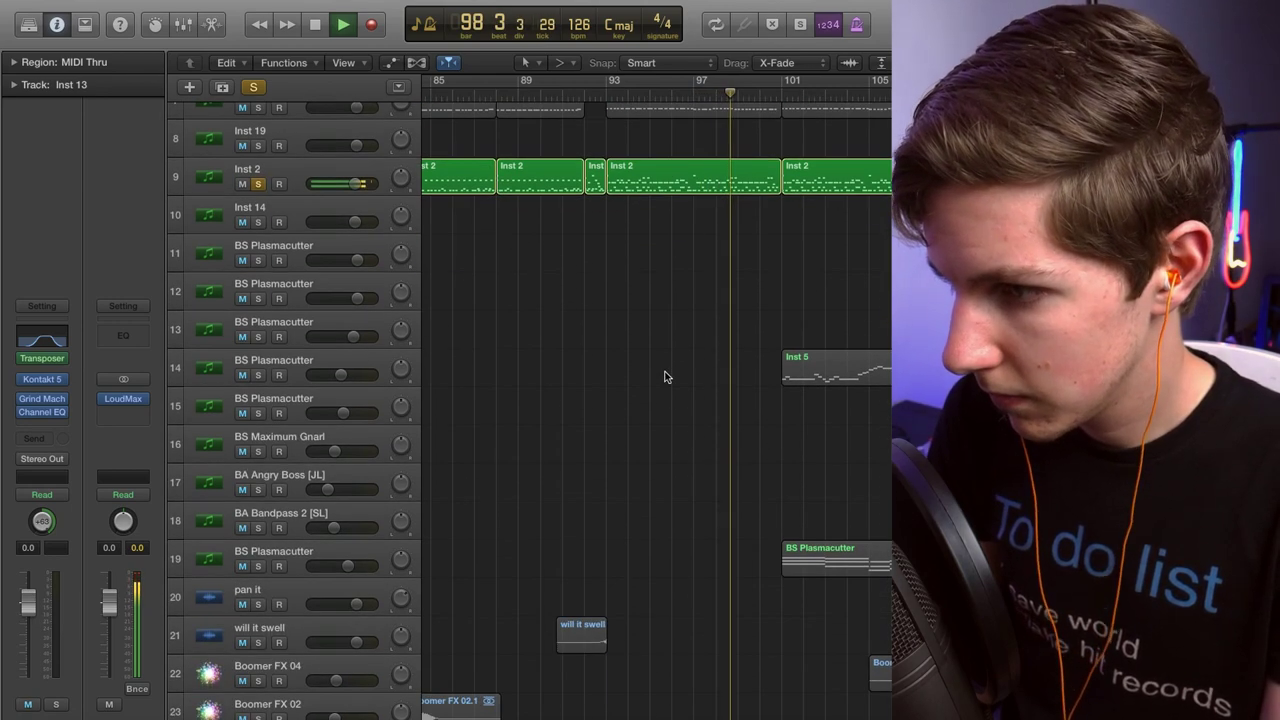
Solo BS Plasmacutter track 14 and Inst 5 and play both lead parts from bar 101.
{"action": "left_click", "coordinate": [254, 88]}
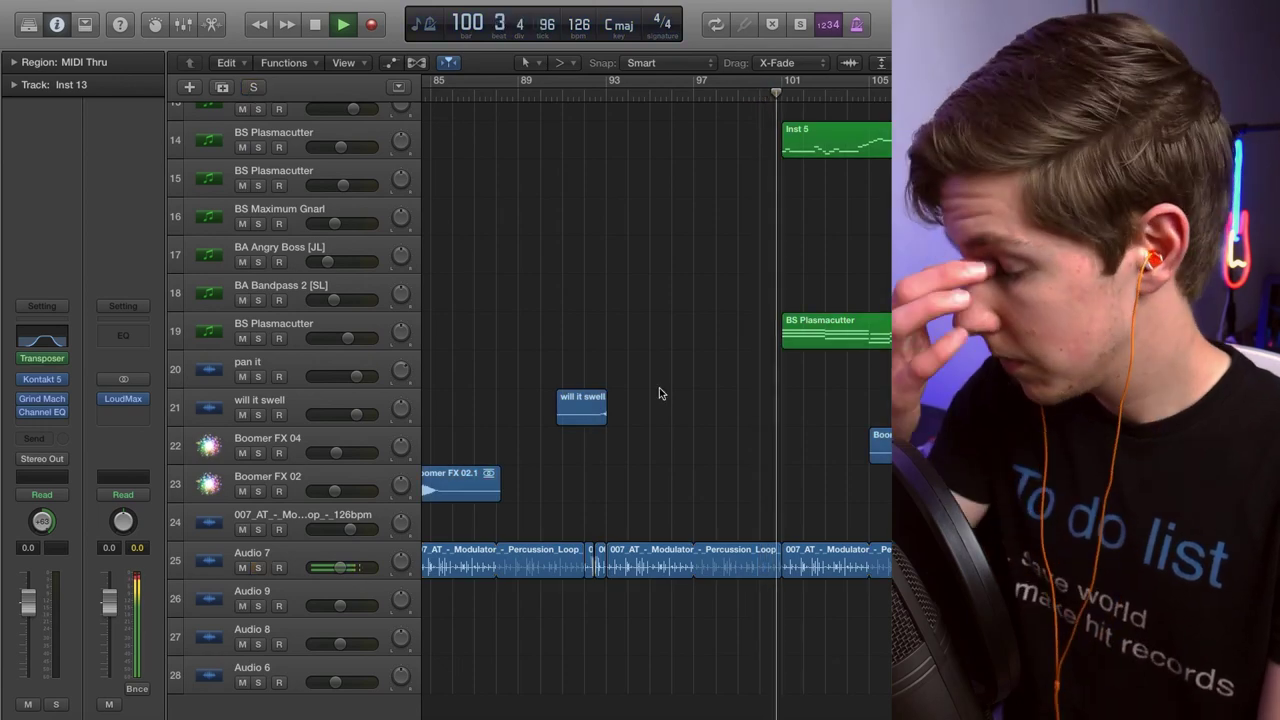
{"action": "key", "text": "space"}
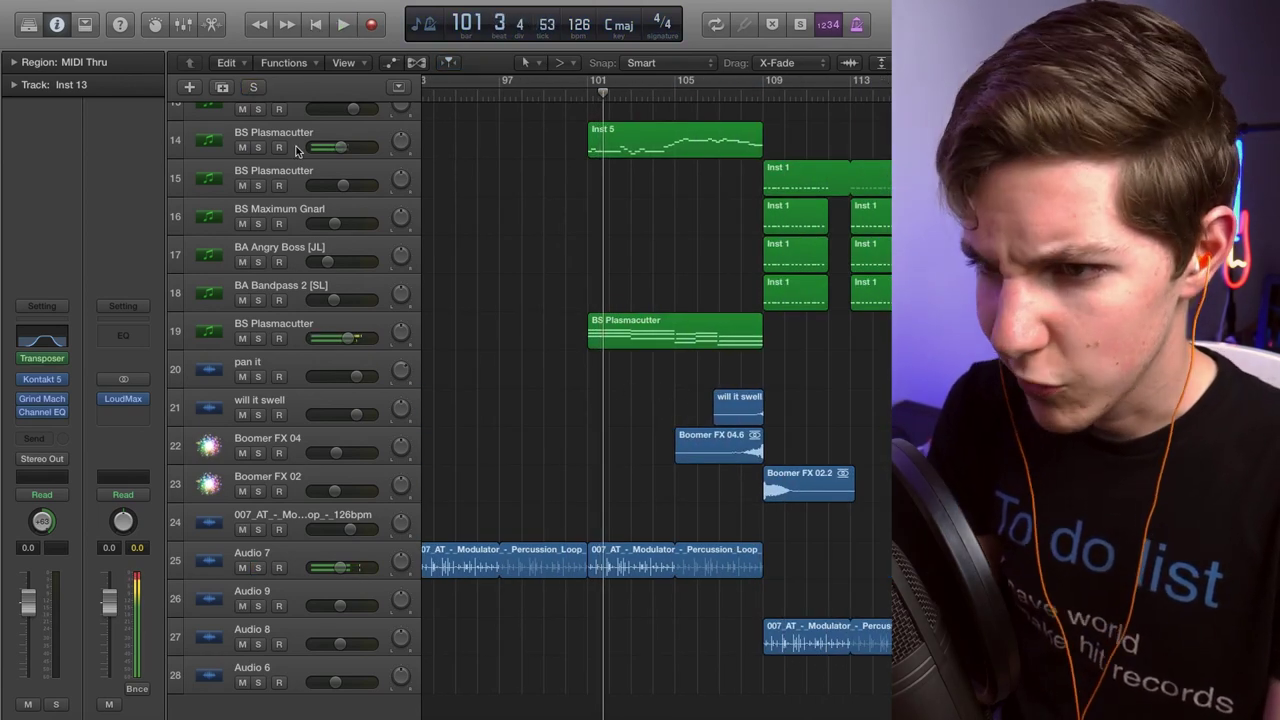
{"action": "left_click", "coordinate": [258, 146]}
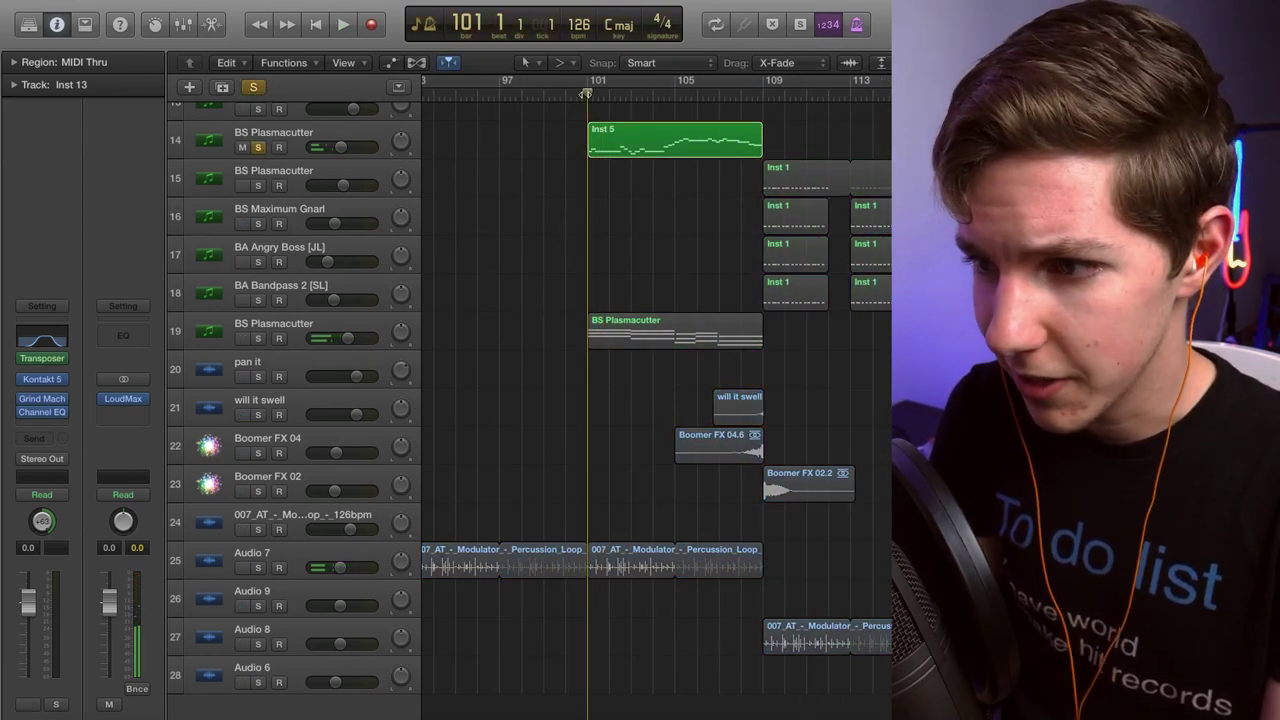
{"action": "key", "text": "space"}
{"action": "key", "text": "space"}
{"action": "scroll", "coordinate": [525, 311], "scroll_direction": "up", "scroll_amount": 10}
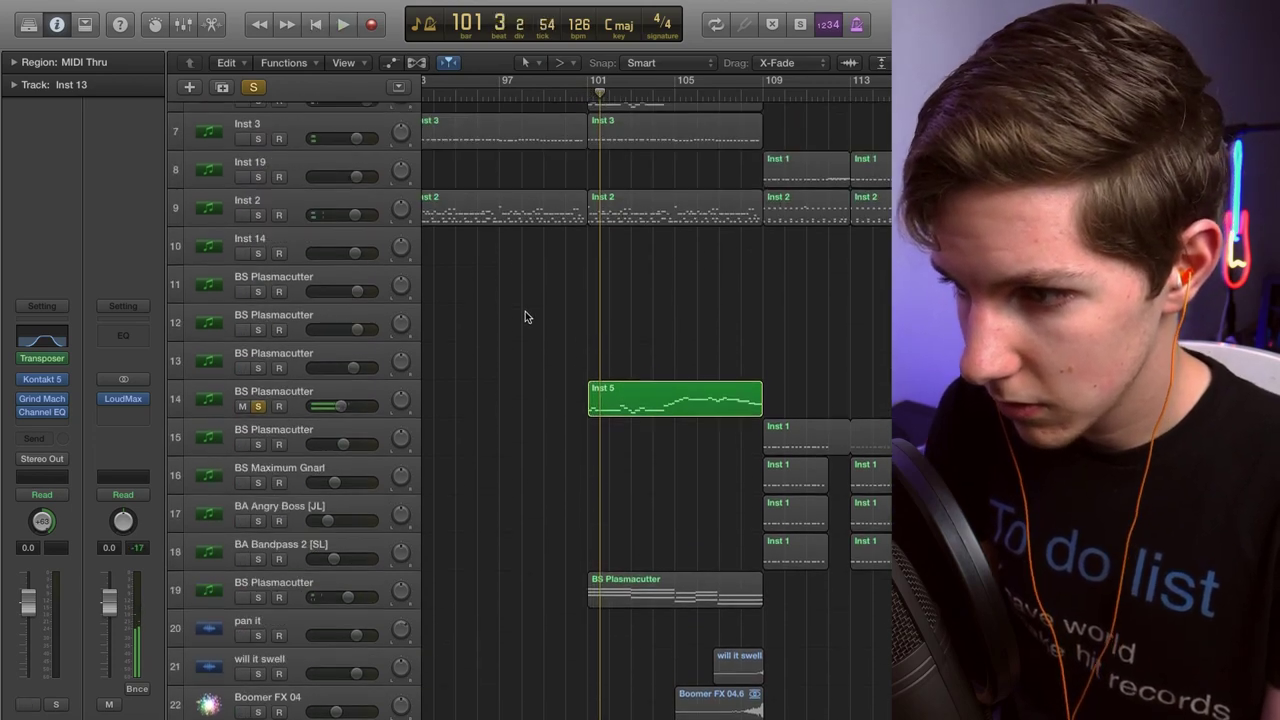
{"action": "left_click", "coordinate": [258, 276]}
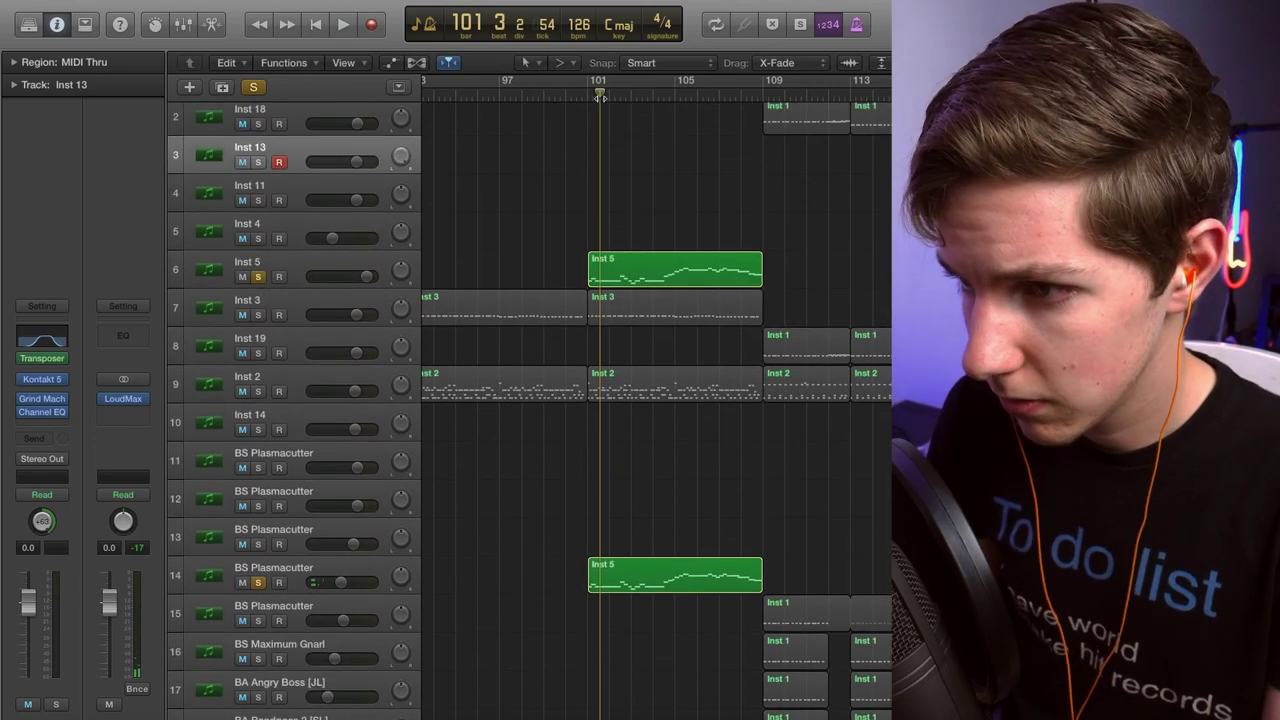
{"action": "key", "text": "space"}
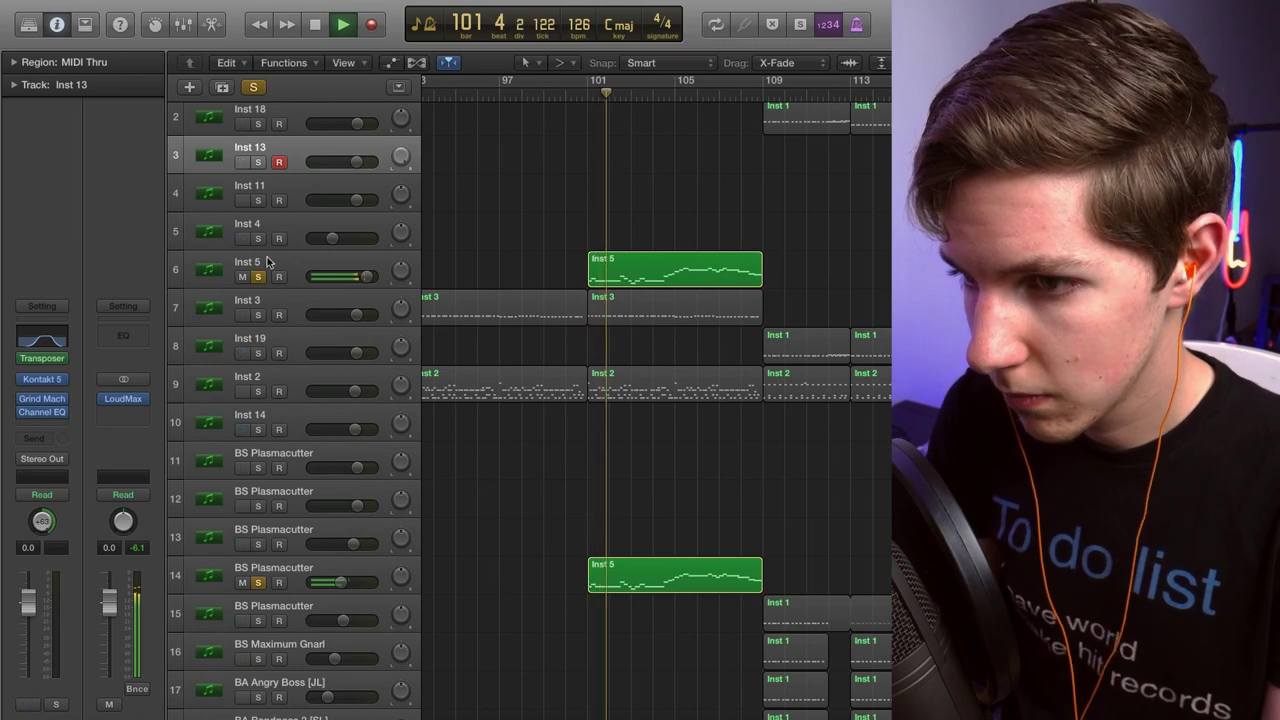
{"action": "key", "text": "space"}
Clear all solos and play the full mix from bar 101.
{"action": "left_click", "coordinate": [253, 87]}
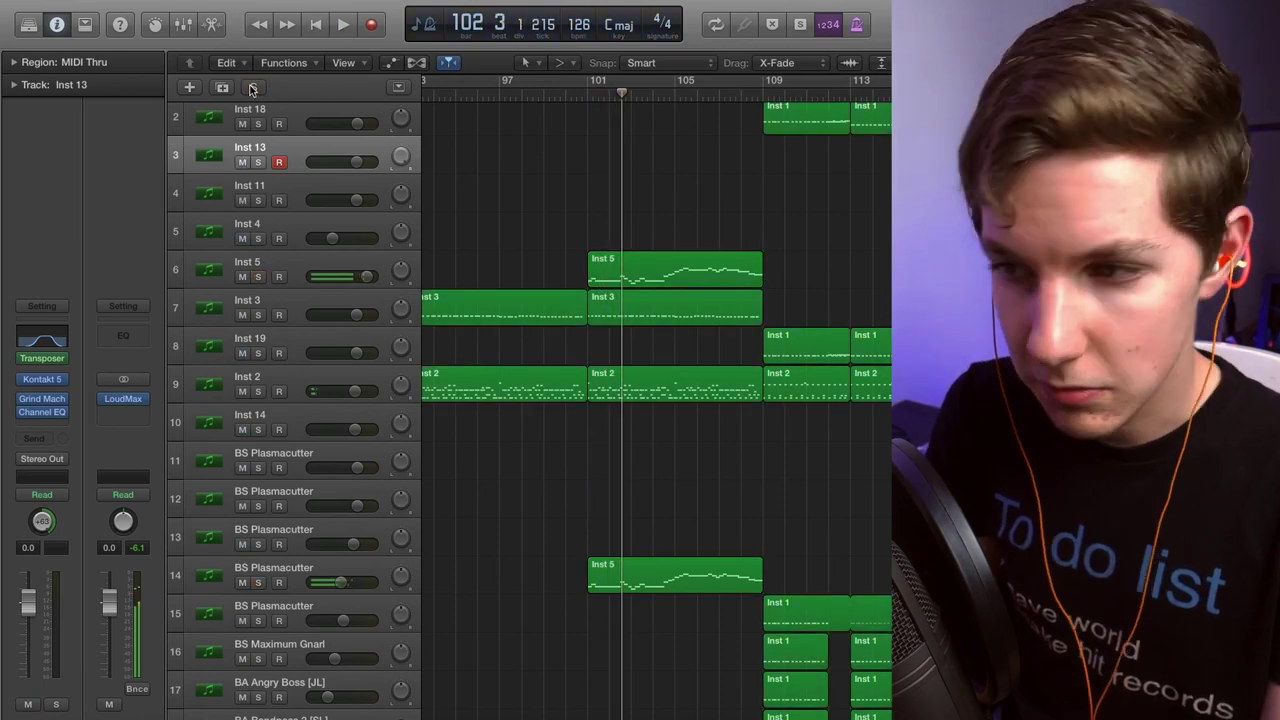
{"action": "left_click", "coordinate": [597, 80]}
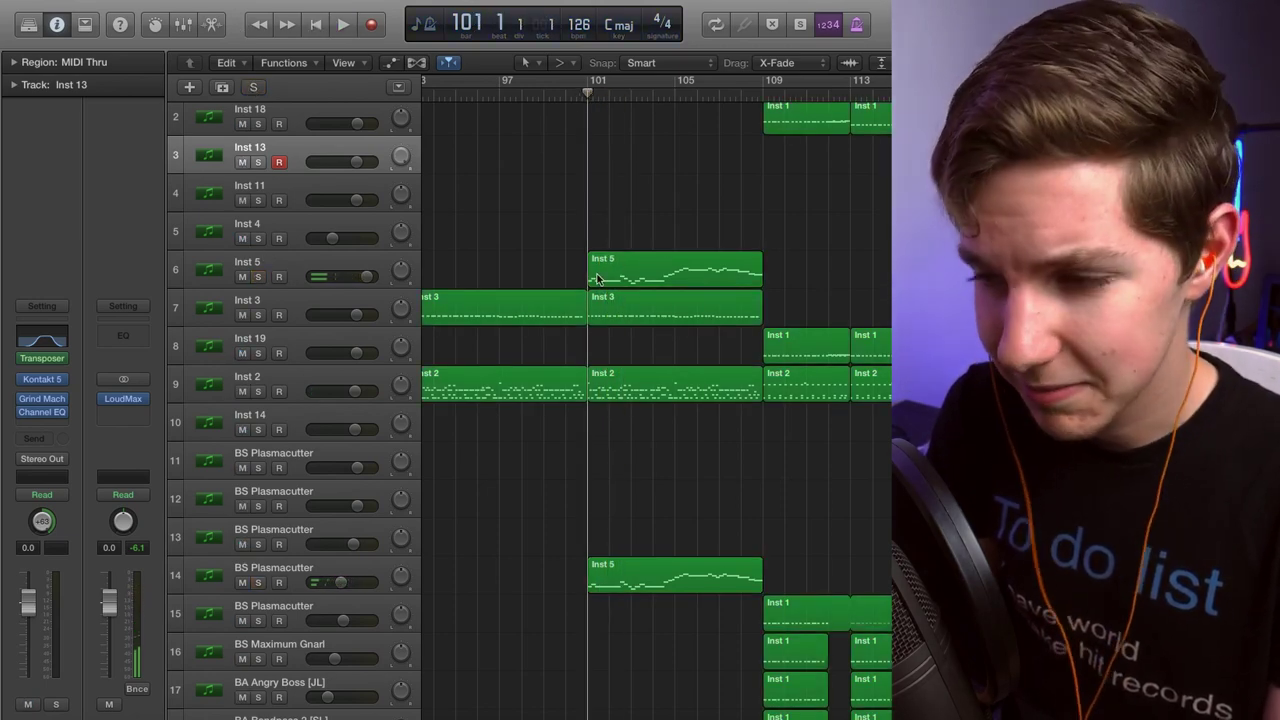
{"action": "key", "text": "space"}
{"action": "scroll", "coordinate": [635, 282], "scroll_direction": "up", "scroll_amount": 3}
{"action": "scroll", "coordinate": [635, 282], "scroll_direction": "down", "scroll_amount": 5}
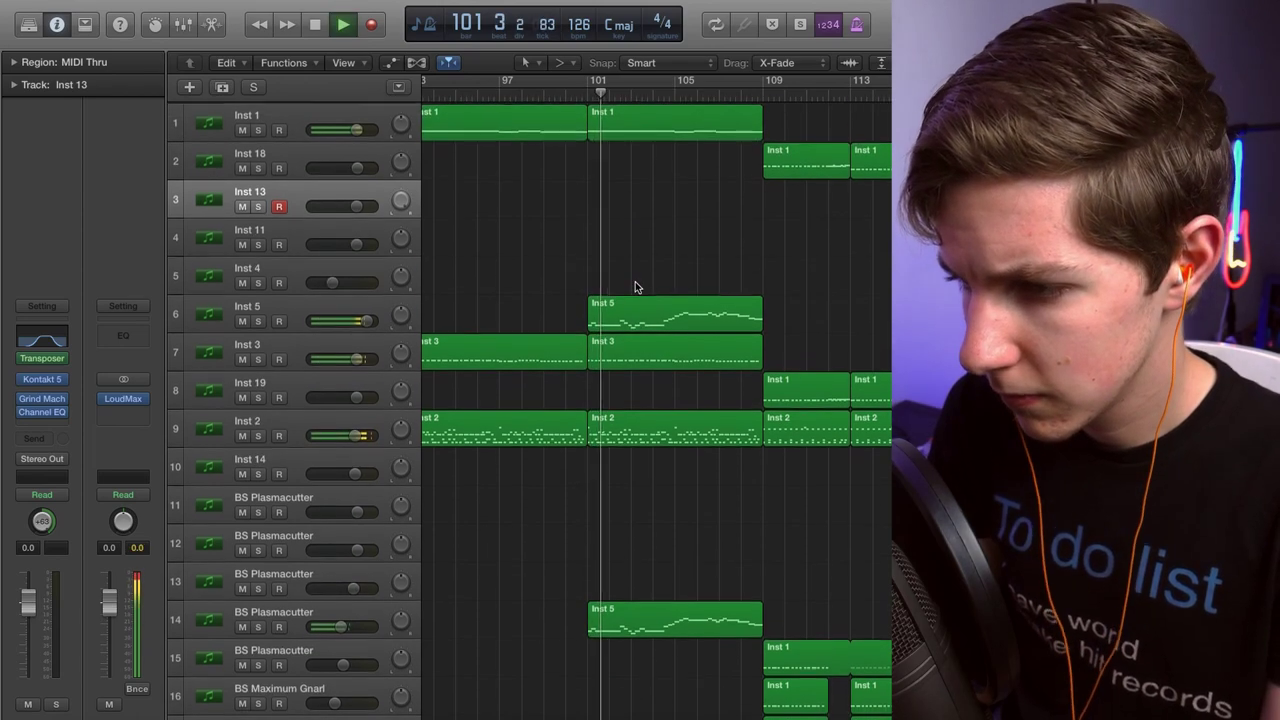
{"action": "scroll", "coordinate": [600, 314], "scroll_direction": "down", "scroll_amount": 10}
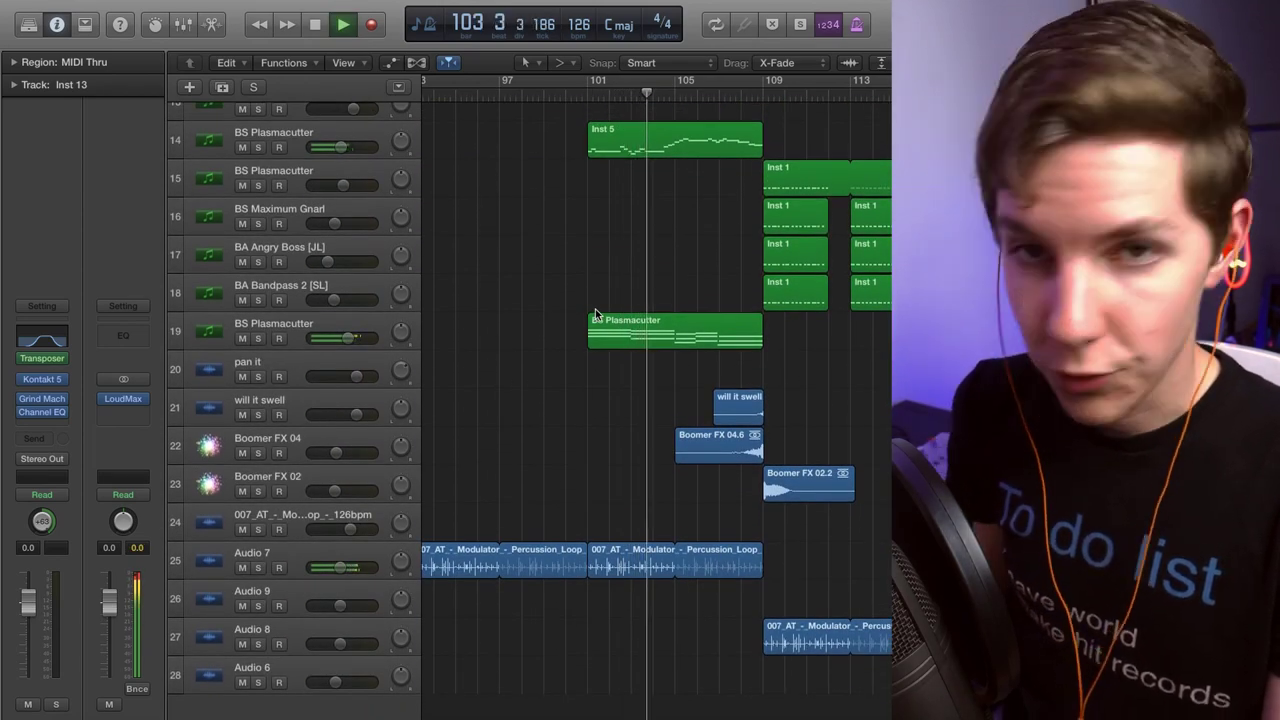
Play the full arrangement from bar 106.
{"action": "left_click", "coordinate": [695, 95]}
{"action": "scroll", "coordinate": [741, 370], "scroll_direction": "right", "scroll_amount": 3}
{"action": "scroll", "coordinate": [751, 363], "scroll_direction": "up", "scroll_amount": 10}
{"action": "scroll", "coordinate": [757, 357], "scroll_direction": "down", "scroll_amount": 10}
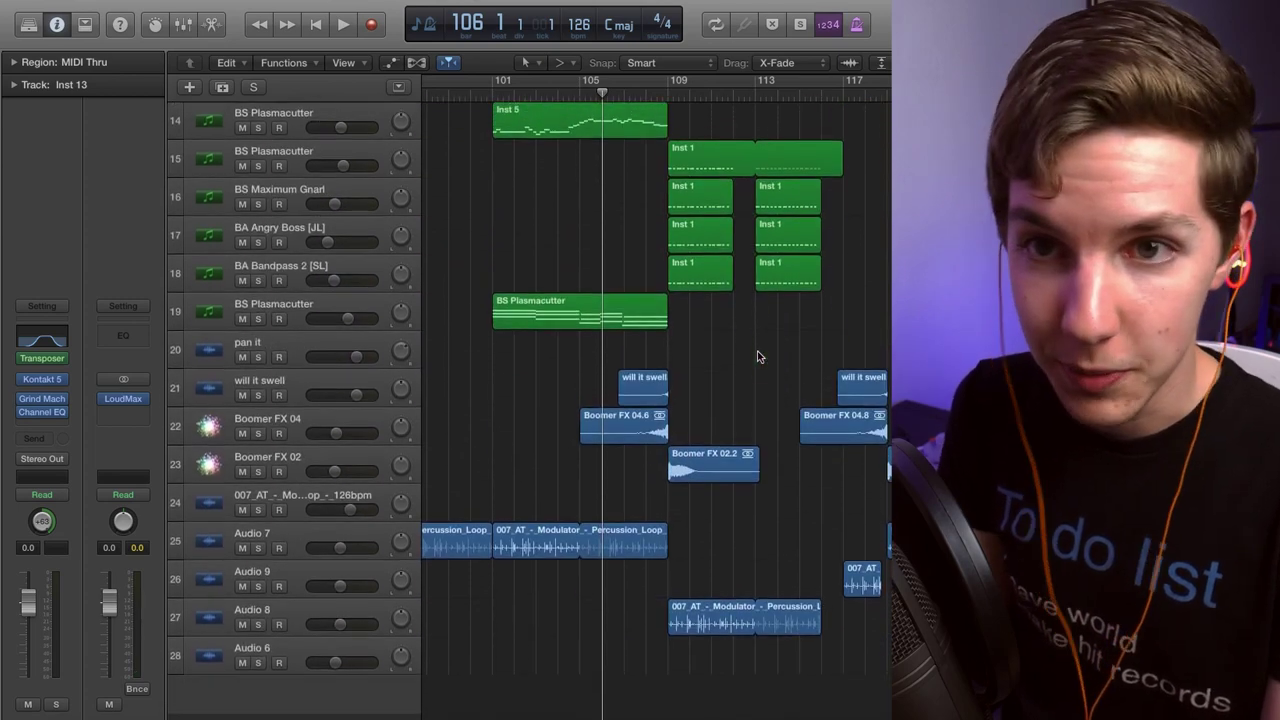
{"action": "key", "text": "space"}
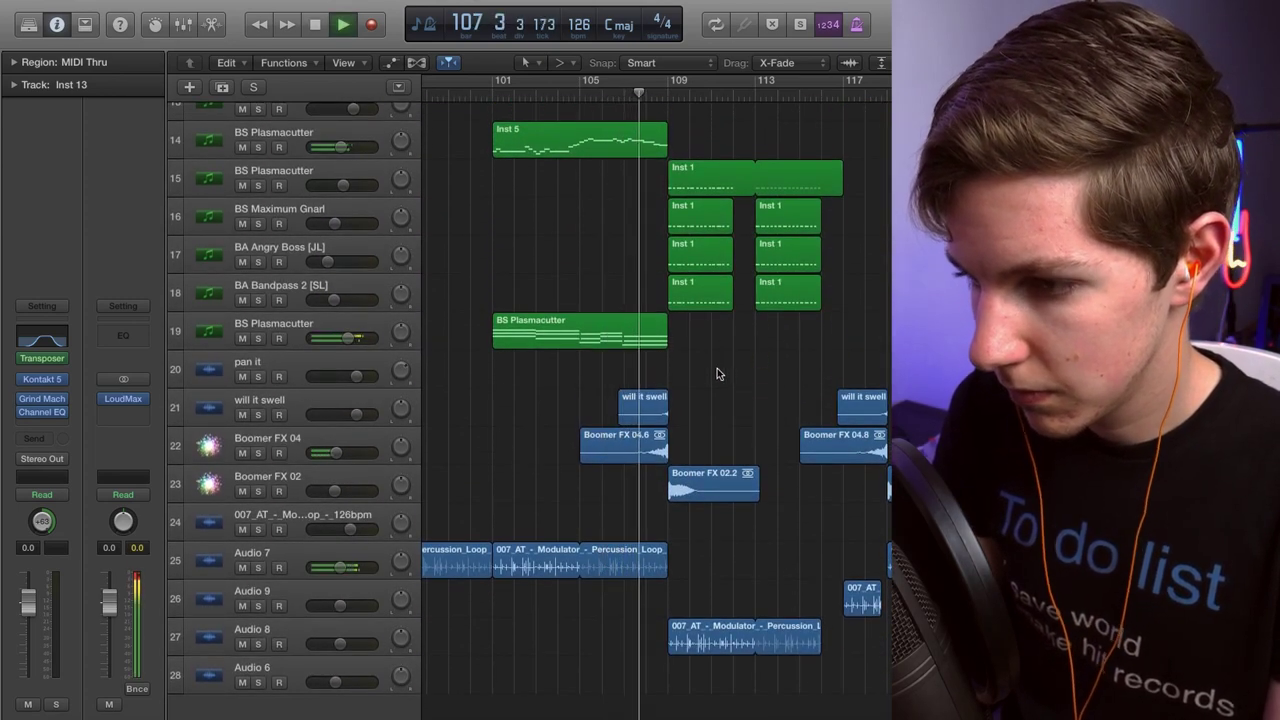
Stop playback around bar 113 after listening through the section.
{"action": "scroll", "coordinate": [725, 369], "scroll_direction": "up", "scroll_amount": 1}
{"action": "scroll", "coordinate": [727, 362], "scroll_direction": "up", "scroll_amount": 5}
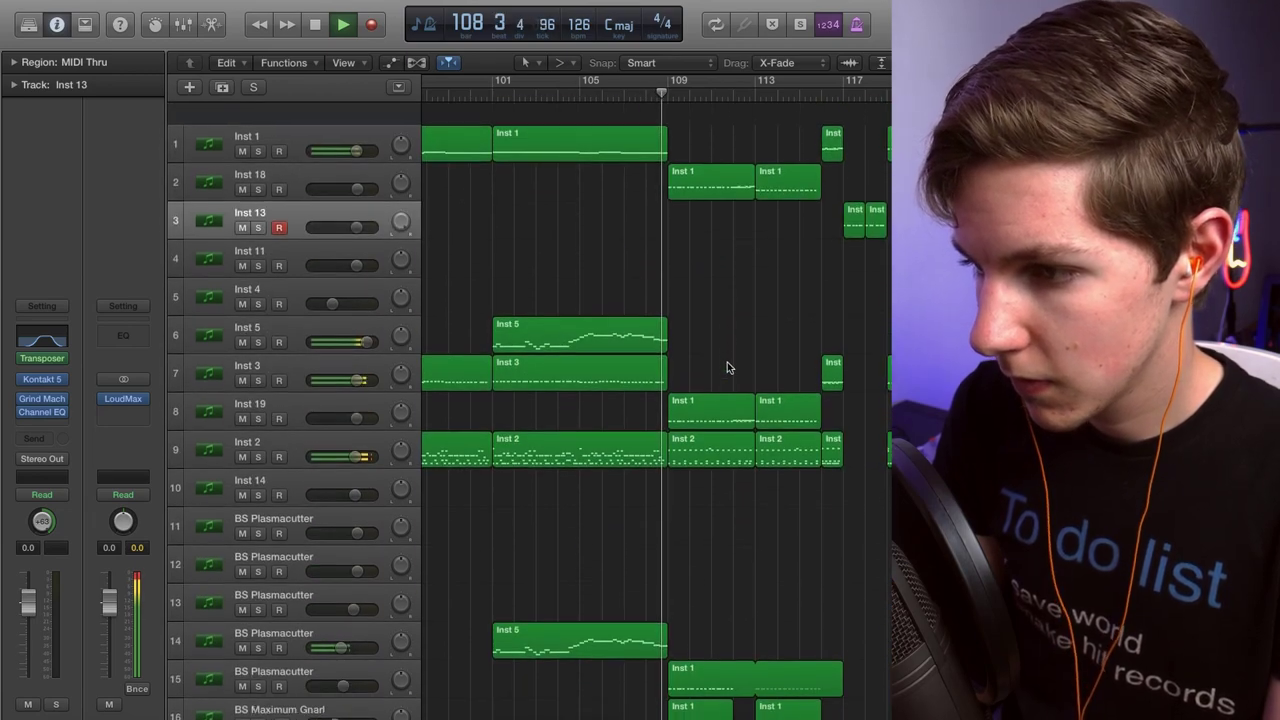
{"action": "scroll", "coordinate": [727, 362], "scroll_direction": "down", "scroll_amount": 5}
{"action": "scroll", "coordinate": [727, 362], "scroll_direction": "right", "scroll_amount": 1}
{"action": "scroll", "coordinate": [672, 348], "scroll_direction": "up", "scroll_amount": 5}
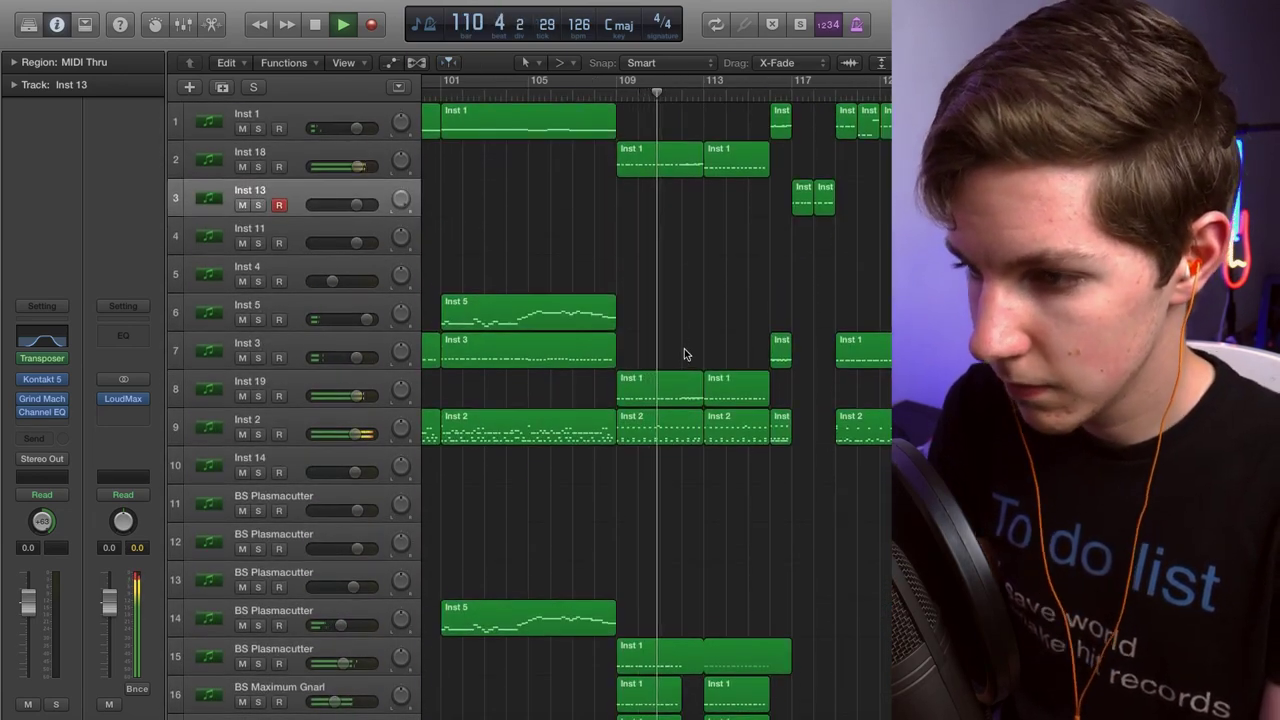
{"action": "scroll", "coordinate": [683, 352], "scroll_direction": "down", "scroll_amount": 5}
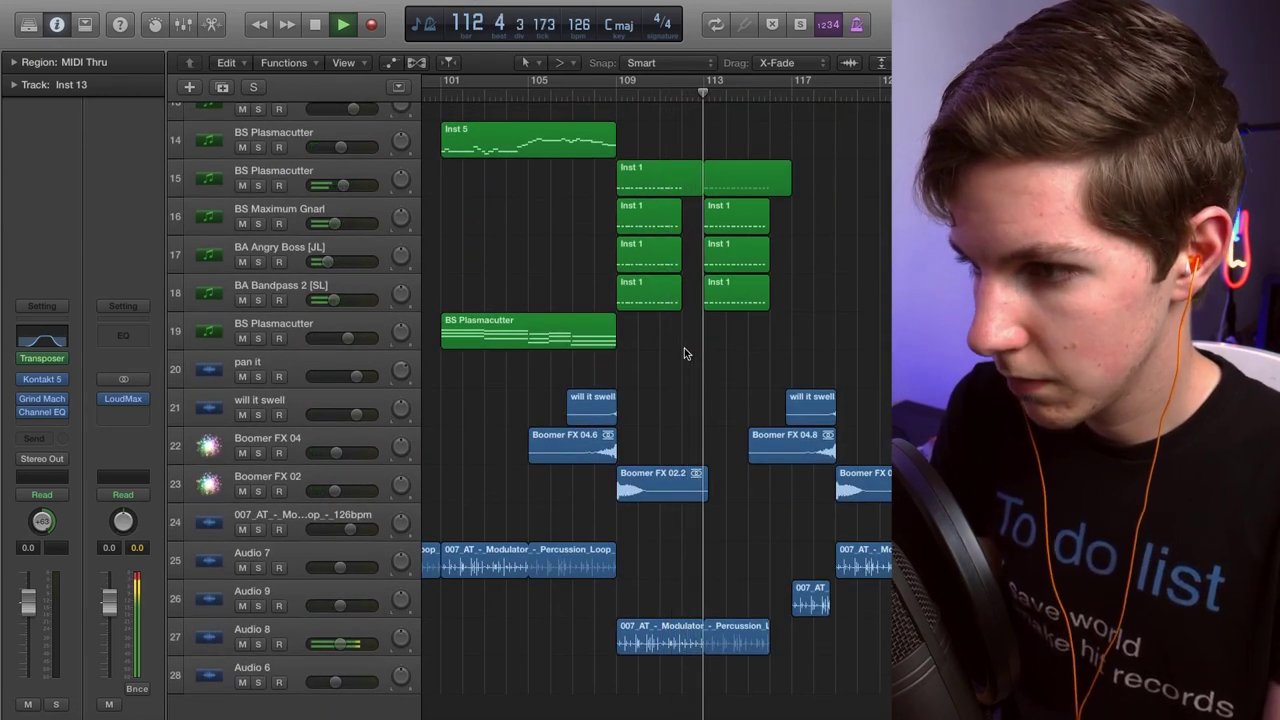
{"action": "key", "text": "space"}
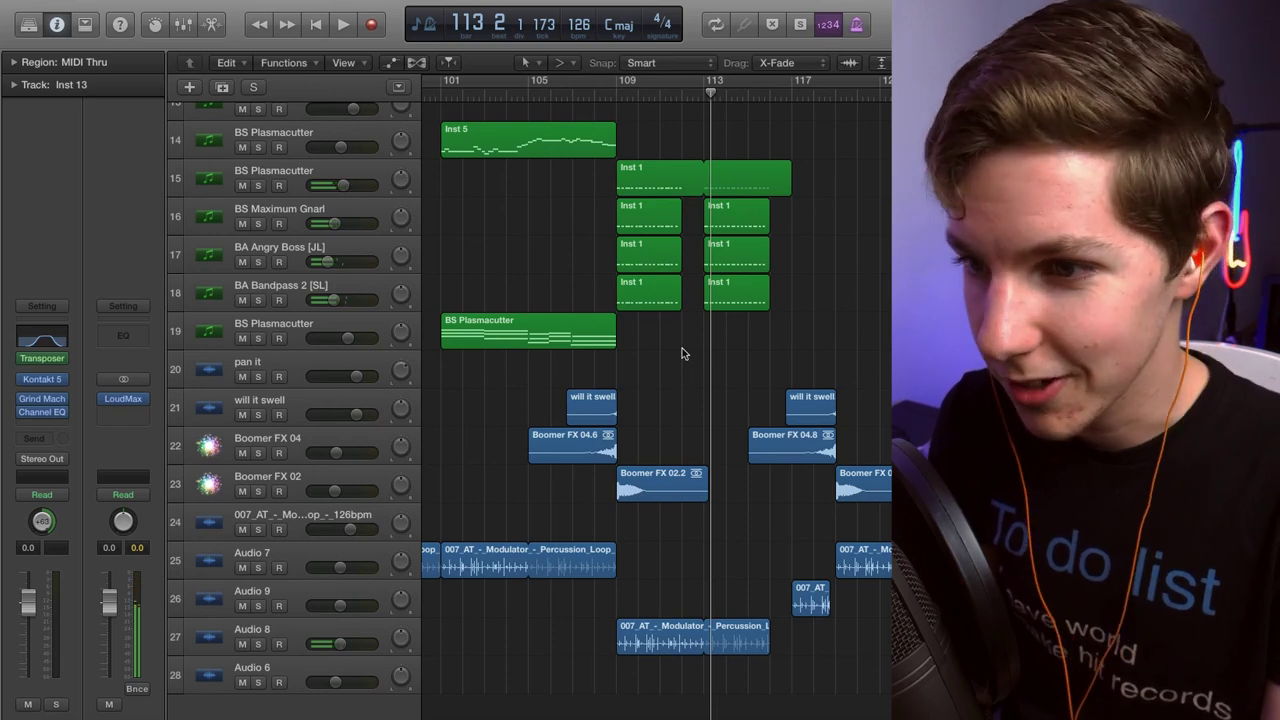
Solo synth layer tracks 15–18 and play them from bar 109.
{"action": "scroll", "coordinate": [684, 352], "scroll_direction": "up", "scroll_amount": 1}
{"action": "left_click", "coordinate": [258, 216]}
{"action": "left_click_drag", "start_coordinate": [259, 256], "coordinate": [260, 330]}
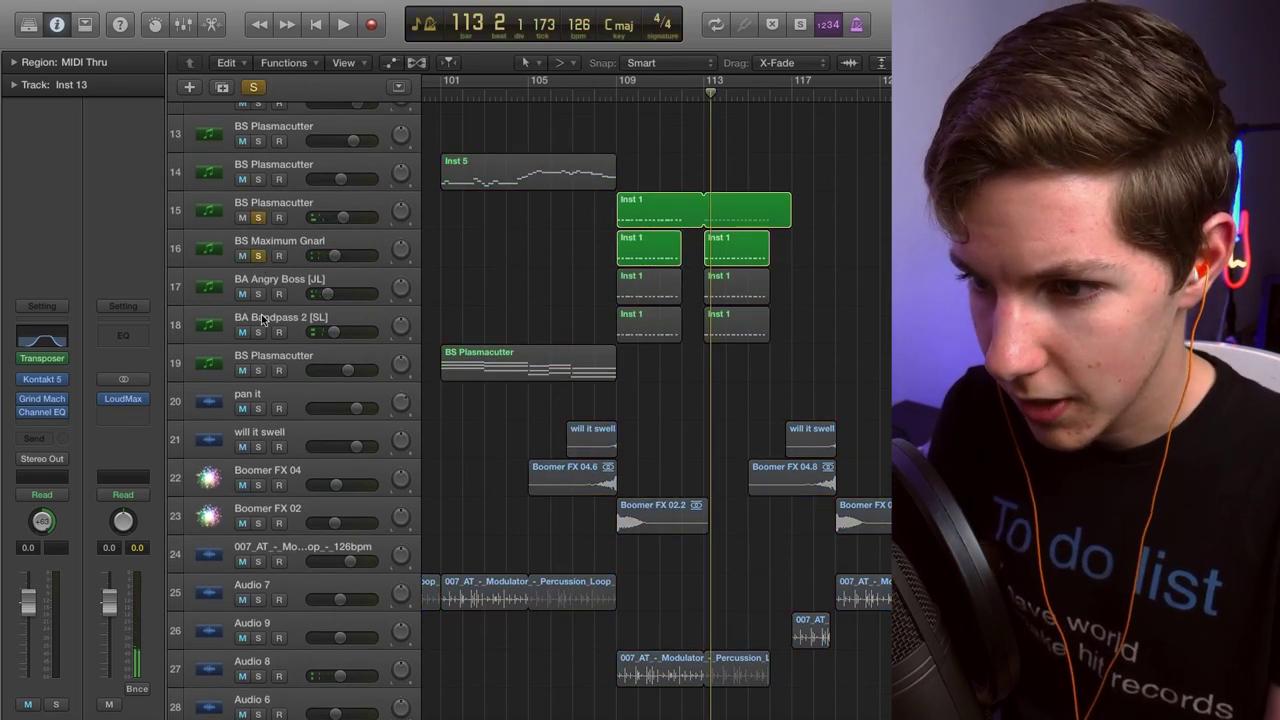
{"action": "left_click", "coordinate": [605, 95]}
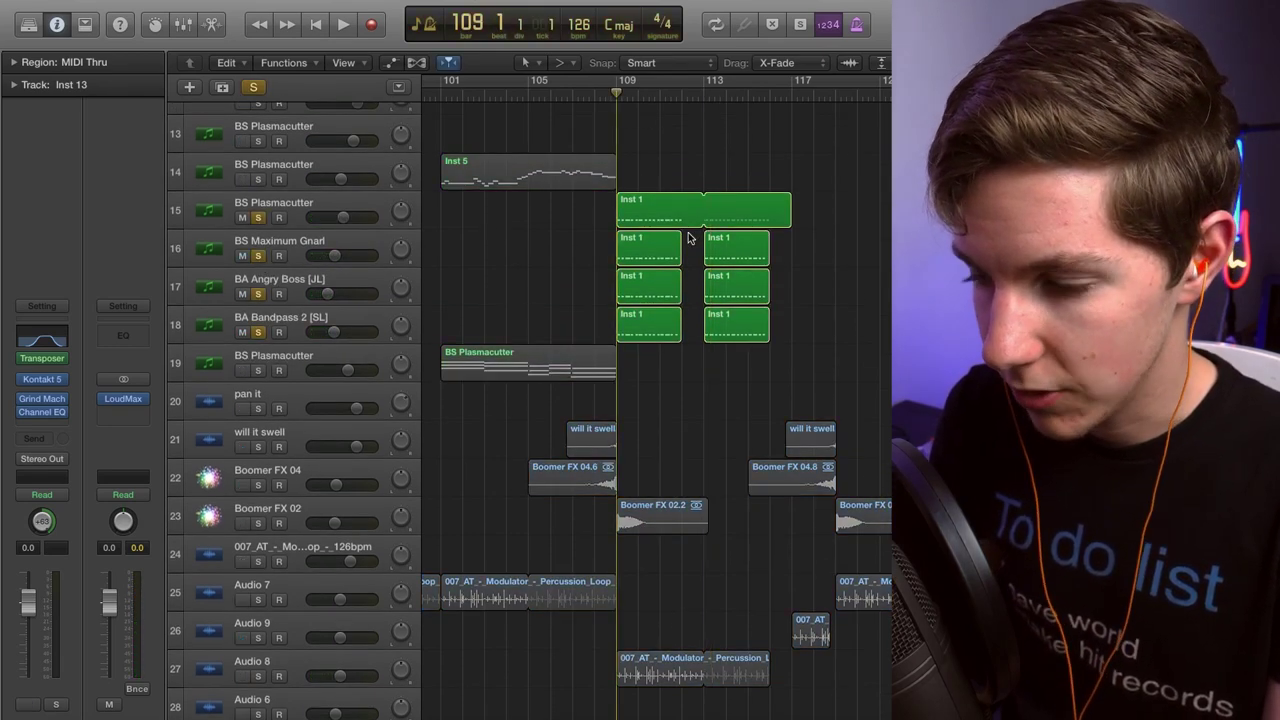
{"action": "key", "text": "space"}
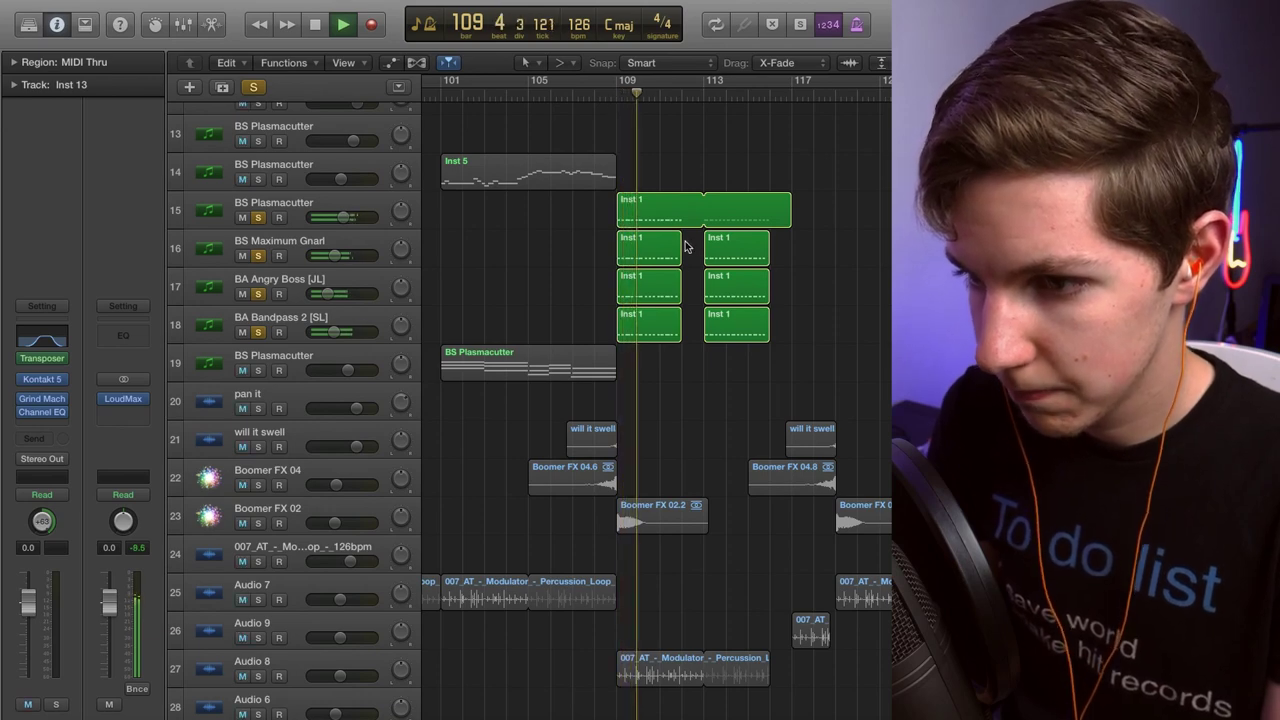
Add Inst 18 and Inst 19 to the soloed layers while replaying from bar 109.
{"action": "scroll", "coordinate": [506, 254], "scroll_direction": "right", "scroll_amount": 2}
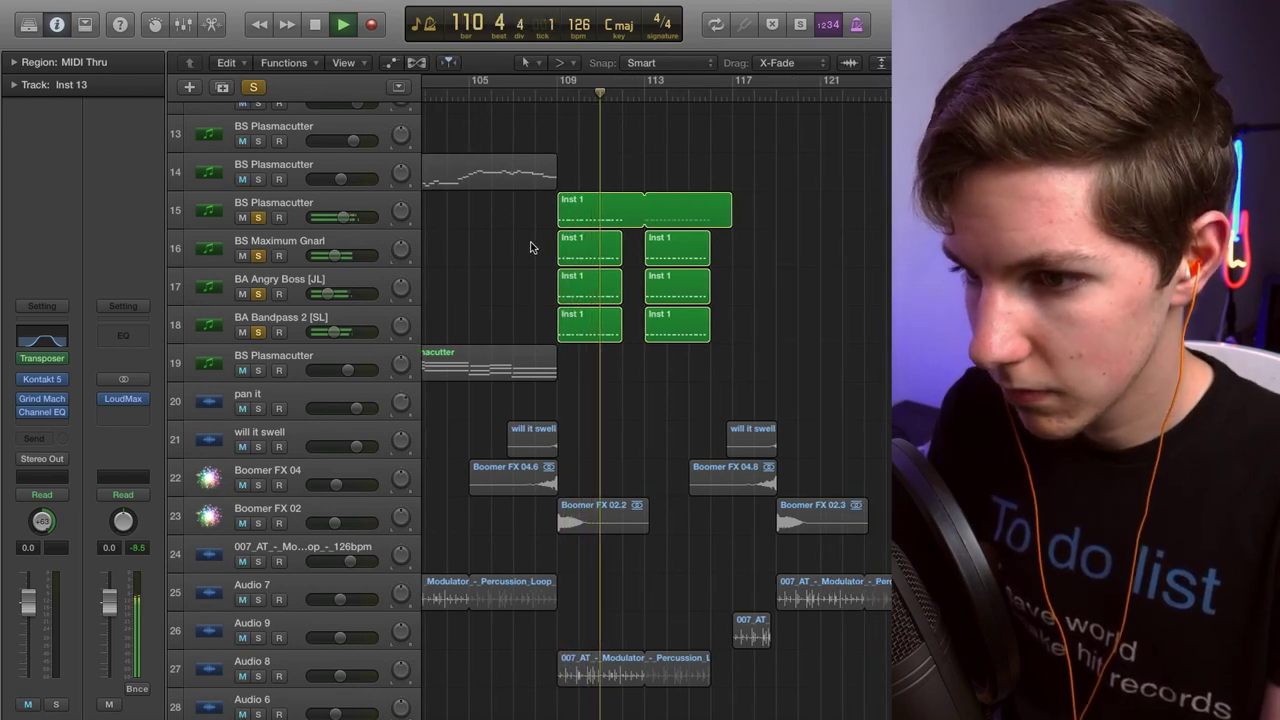
{"action": "scroll", "coordinate": [530, 247], "scroll_direction": "up", "scroll_amount": 1}
{"action": "key", "text": "space"}
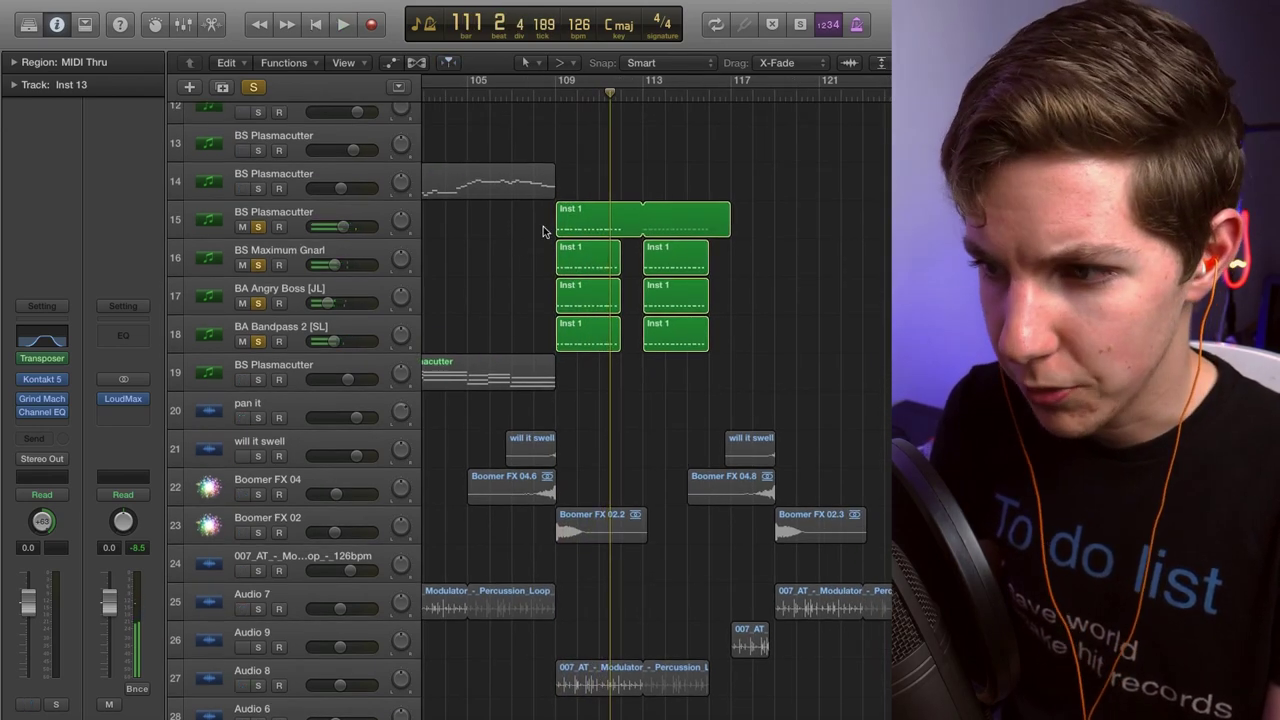
{"action": "key", "text": "shift+space"}
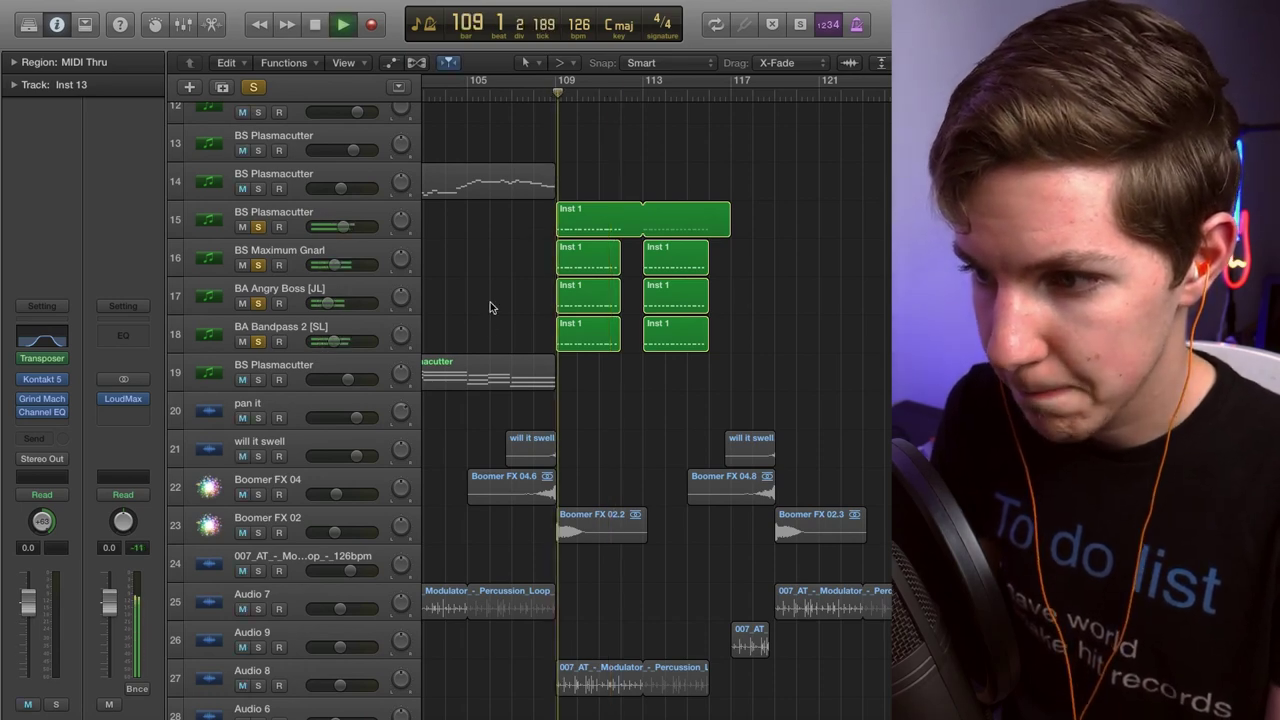
{"action": "scroll", "coordinate": [490, 316], "scroll_direction": "up", "scroll_amount": 10}
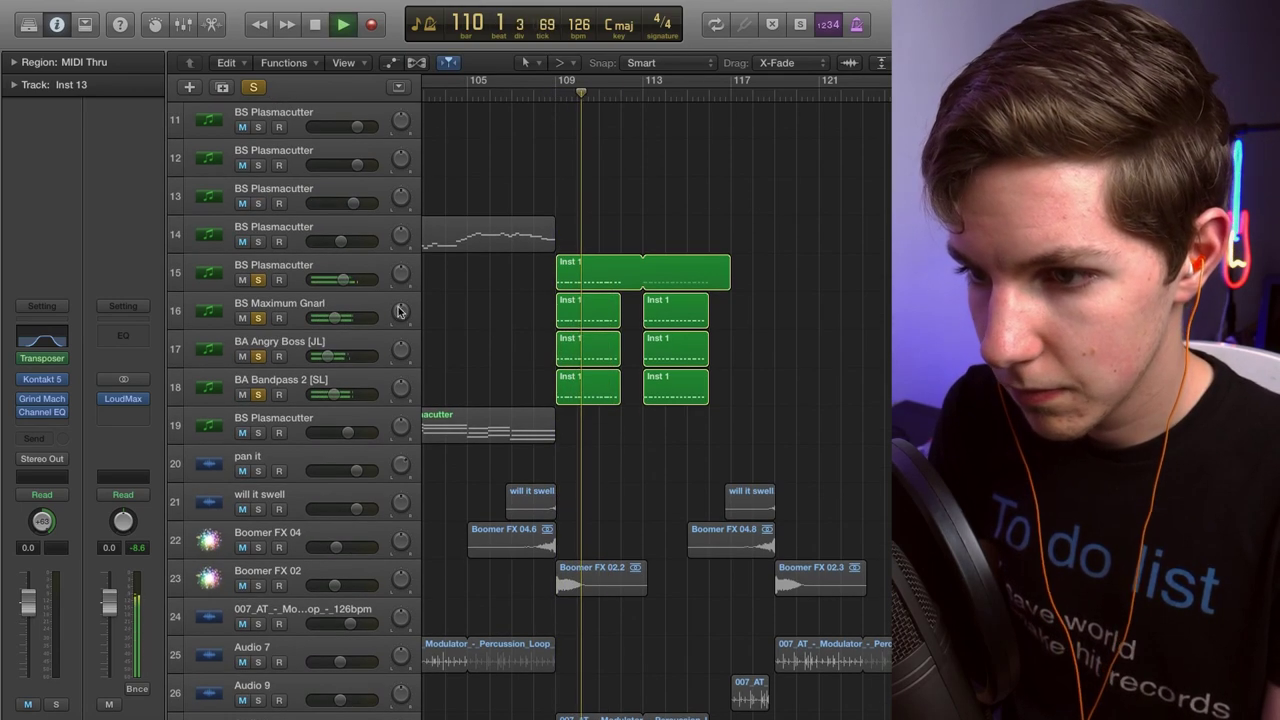
{"action": "left_click", "coordinate": [258, 166]}
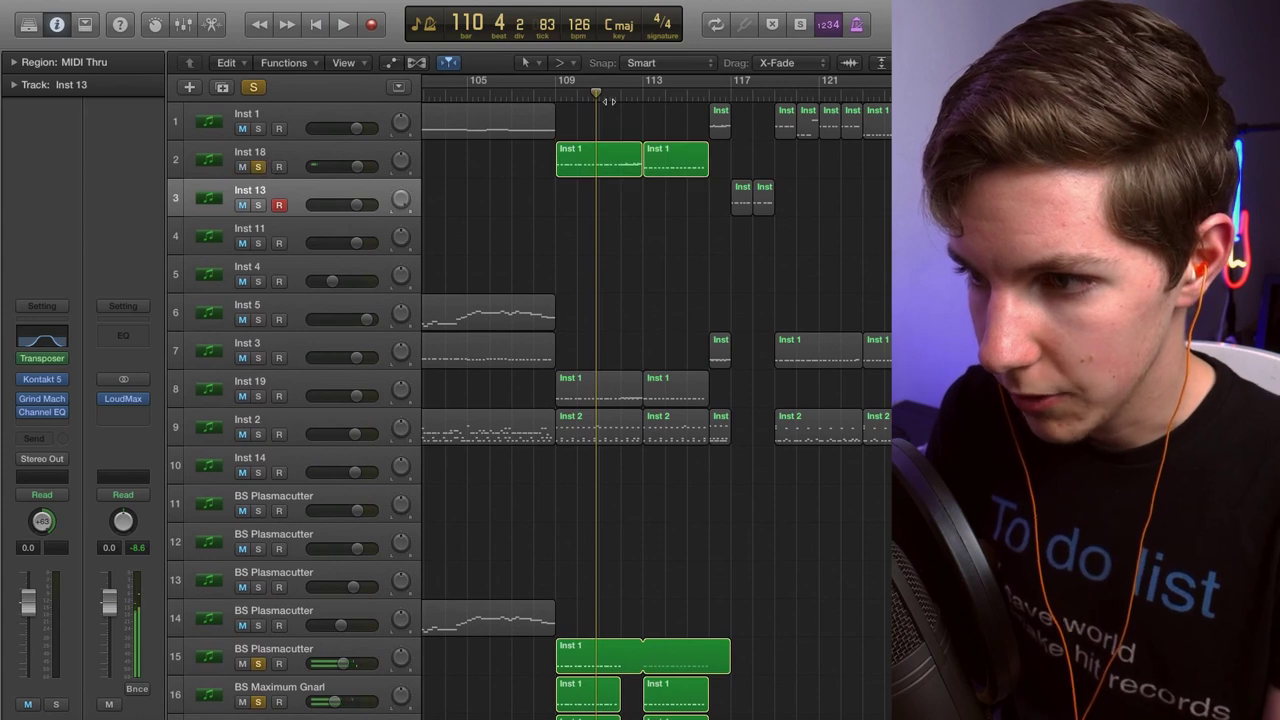
{"action": "key", "text": "shift+space"}
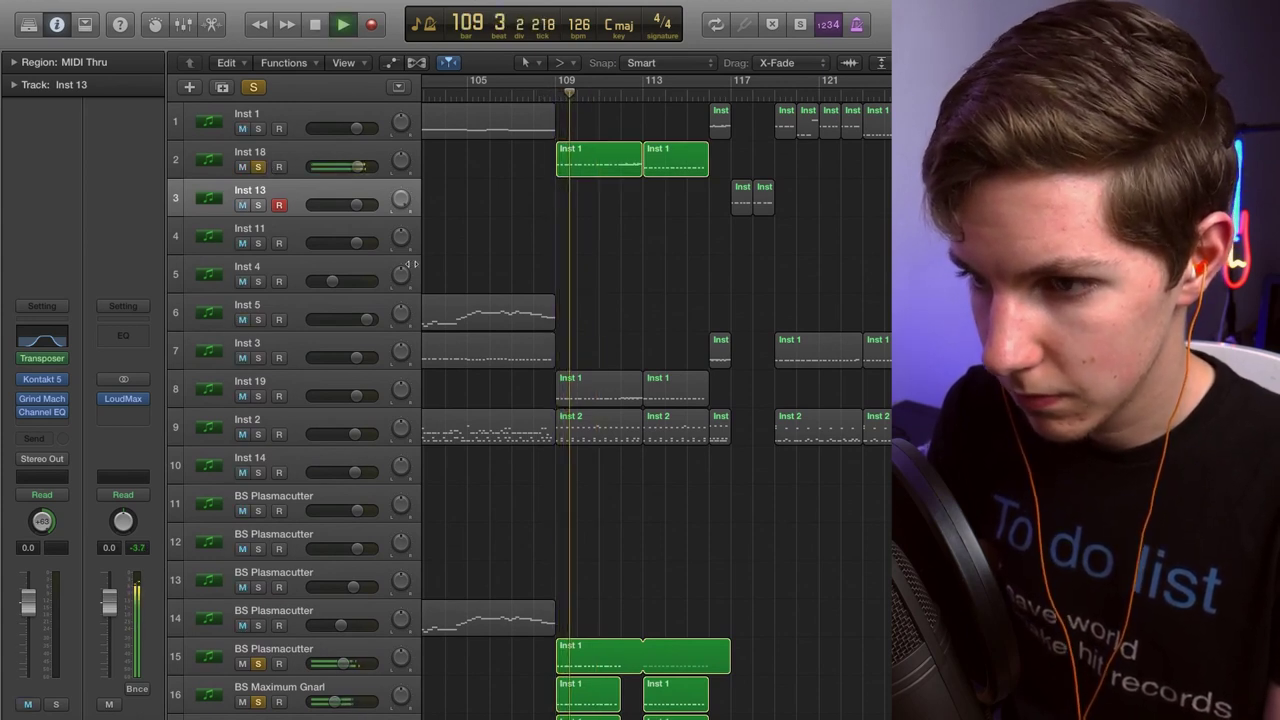
{"action": "left_click", "coordinate": [258, 396]}
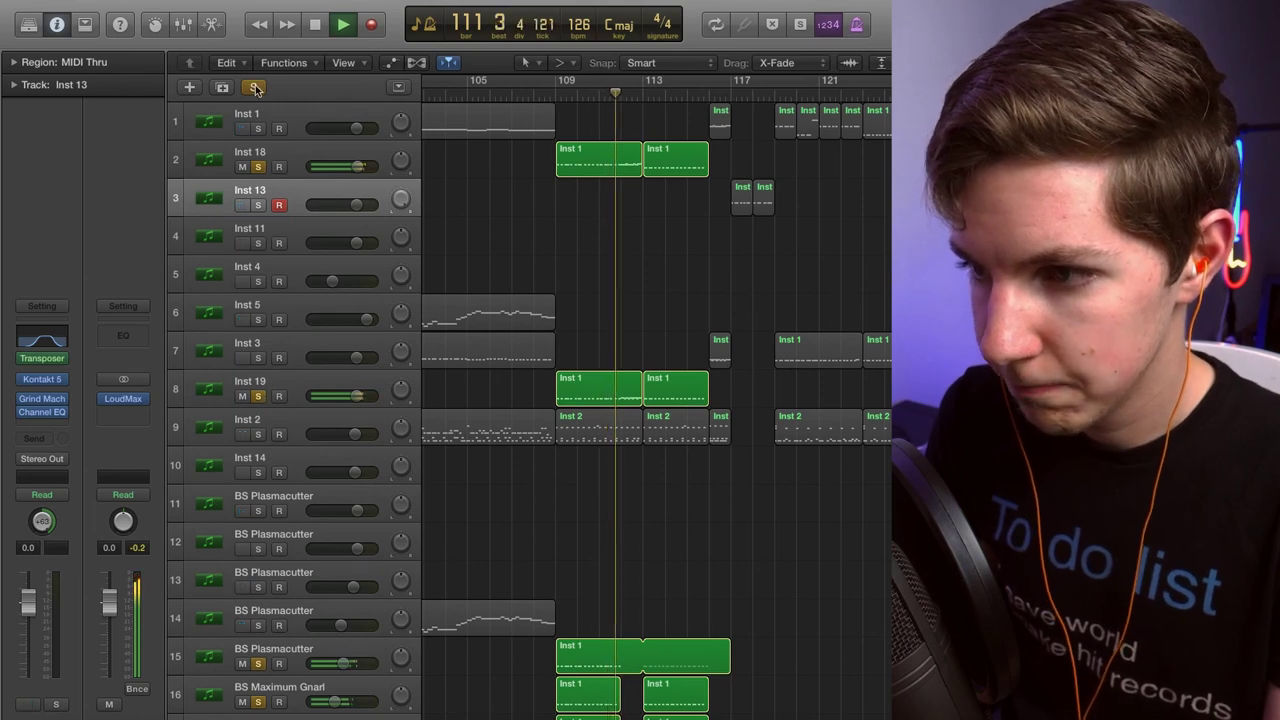
Clear all solos and play the full mix from bar 109.
{"action": "left_click", "coordinate": [256, 89]}
{"action": "key", "text": "space"}
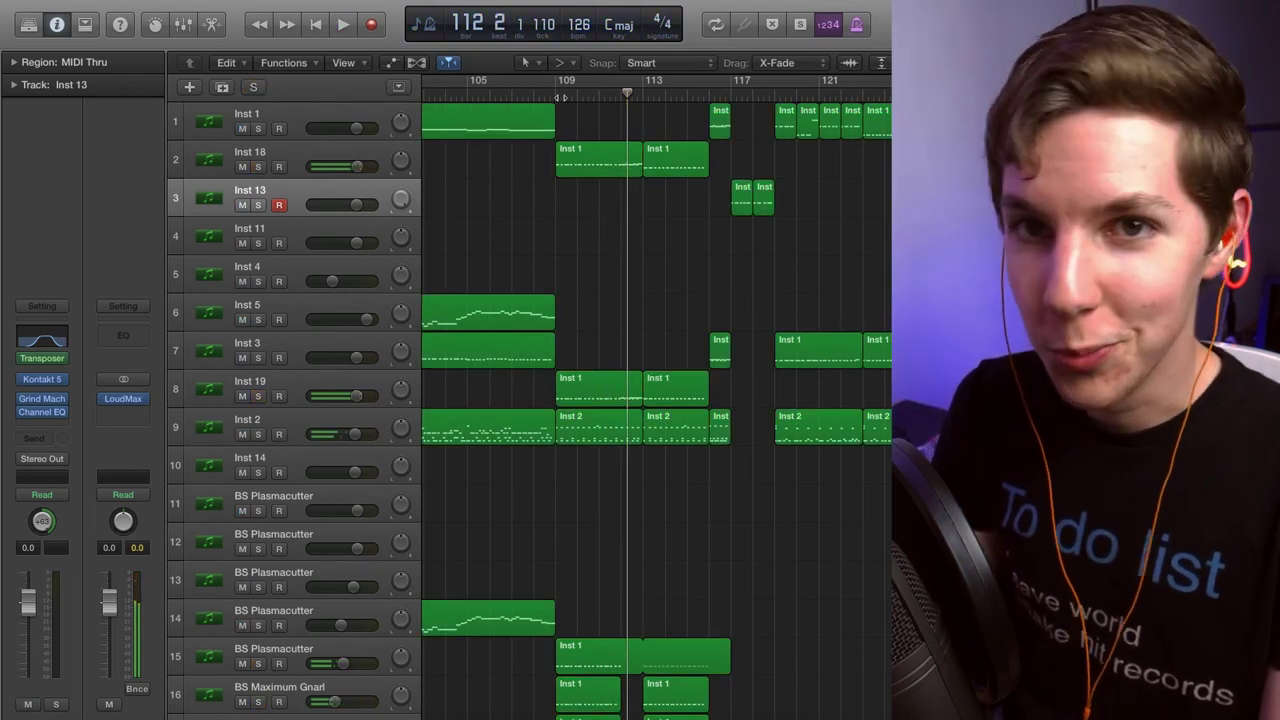
{"action": "scroll", "coordinate": [706, 387], "scroll_direction": "down", "scroll_amount": 5}
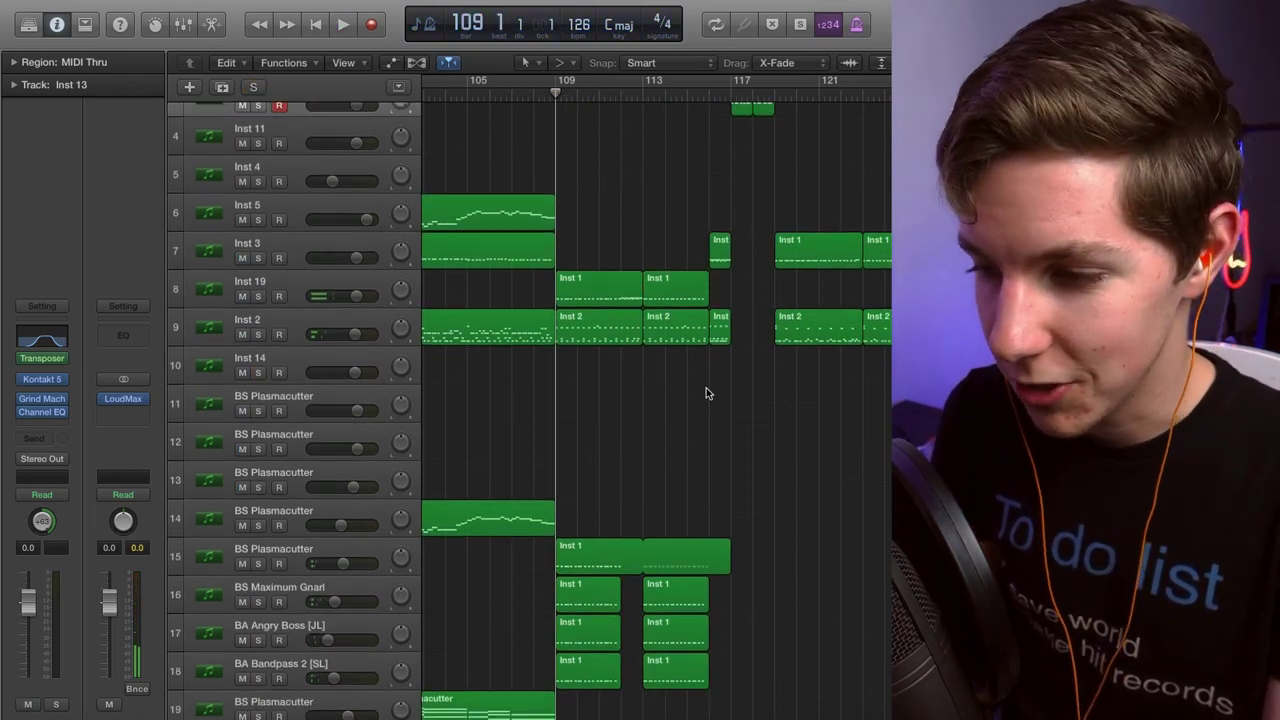
{"action": "key", "text": "space"}
{"action": "scroll", "coordinate": [709, 393], "scroll_direction": "down", "scroll_amount": 12}
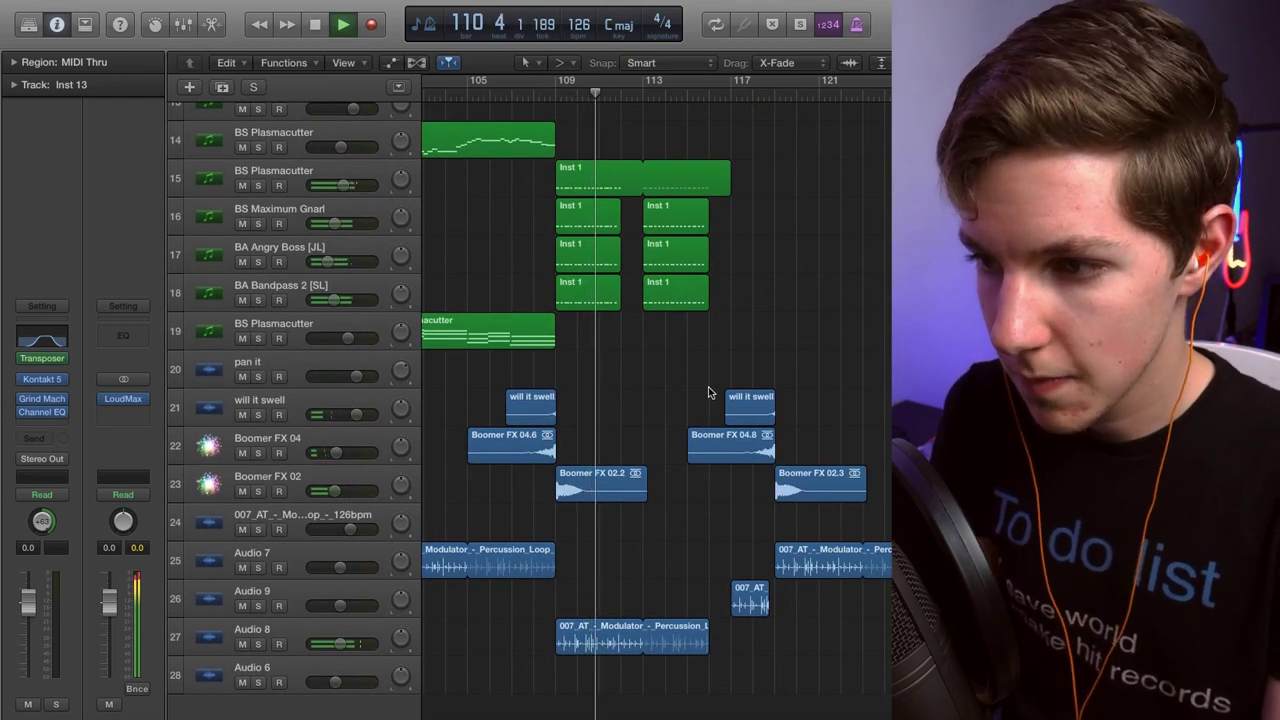
{"action": "scroll", "coordinate": [692, 348], "scroll_direction": "up", "scroll_amount": 15}
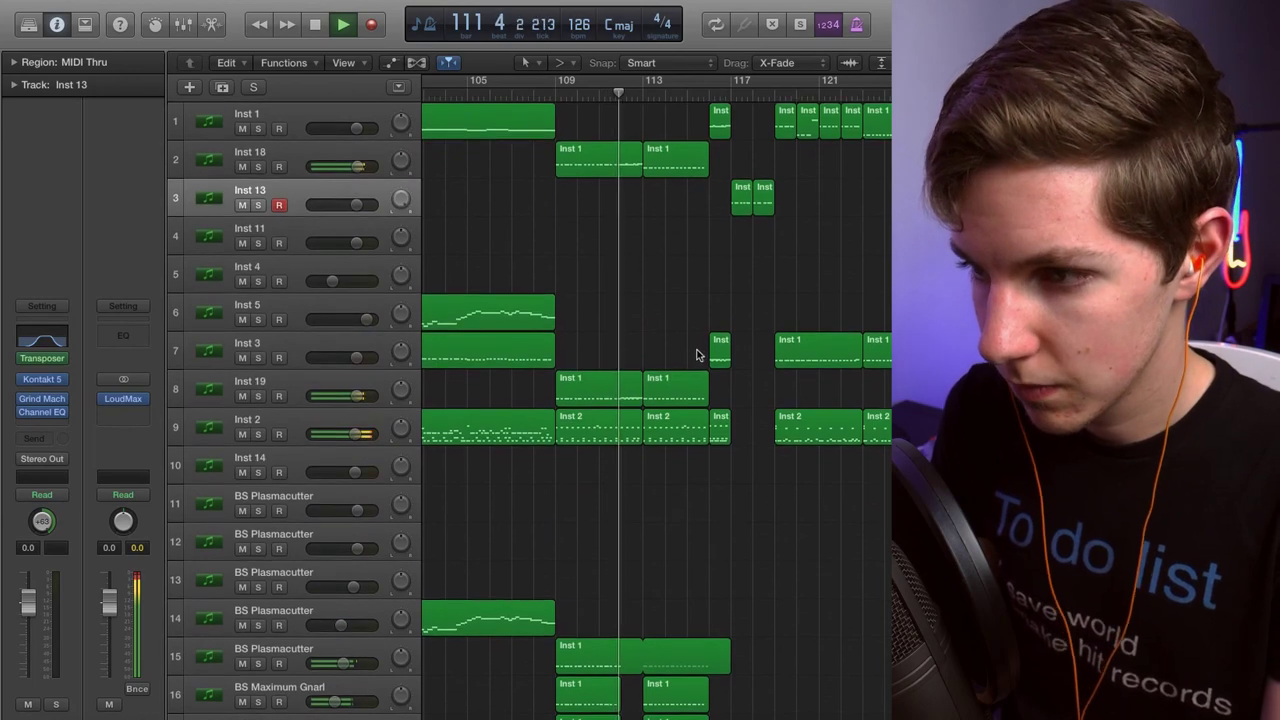
{"action": "key", "text": "space"}
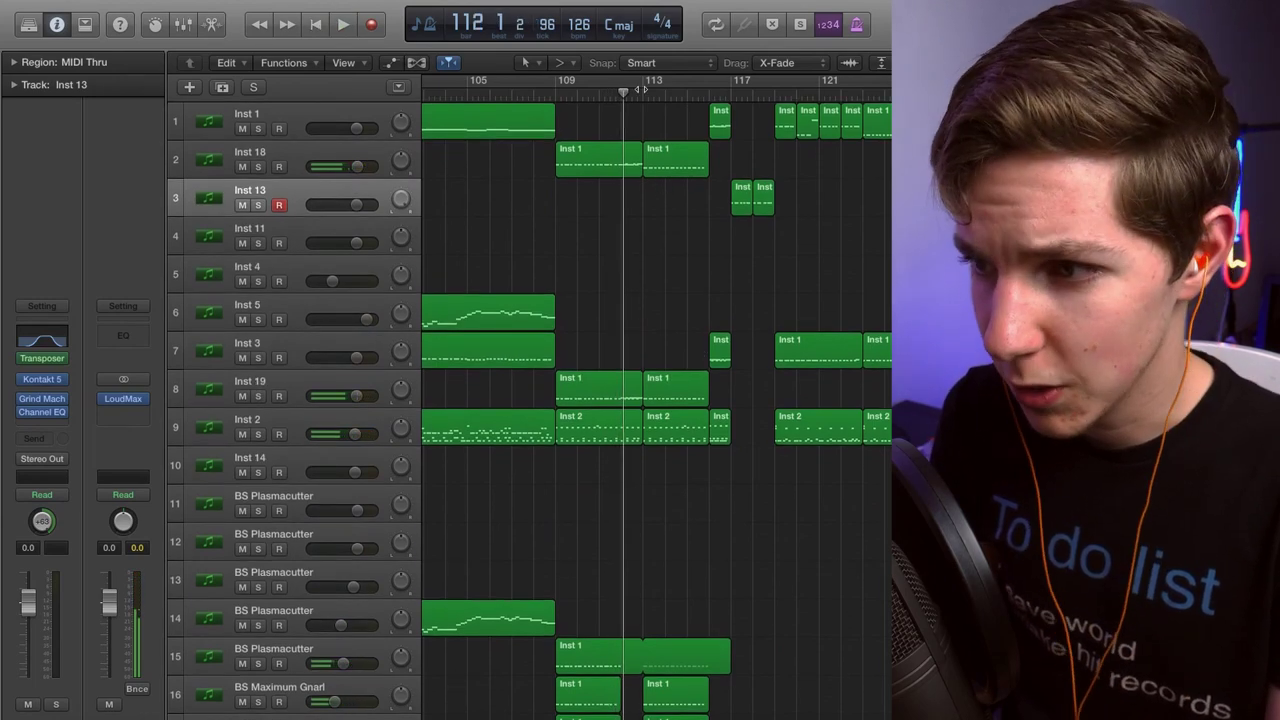
Play the arrangement from bar 113 on toward bar 121.
{"action": "left_click", "coordinate": [640, 90]}
{"action": "key", "text": "space"}
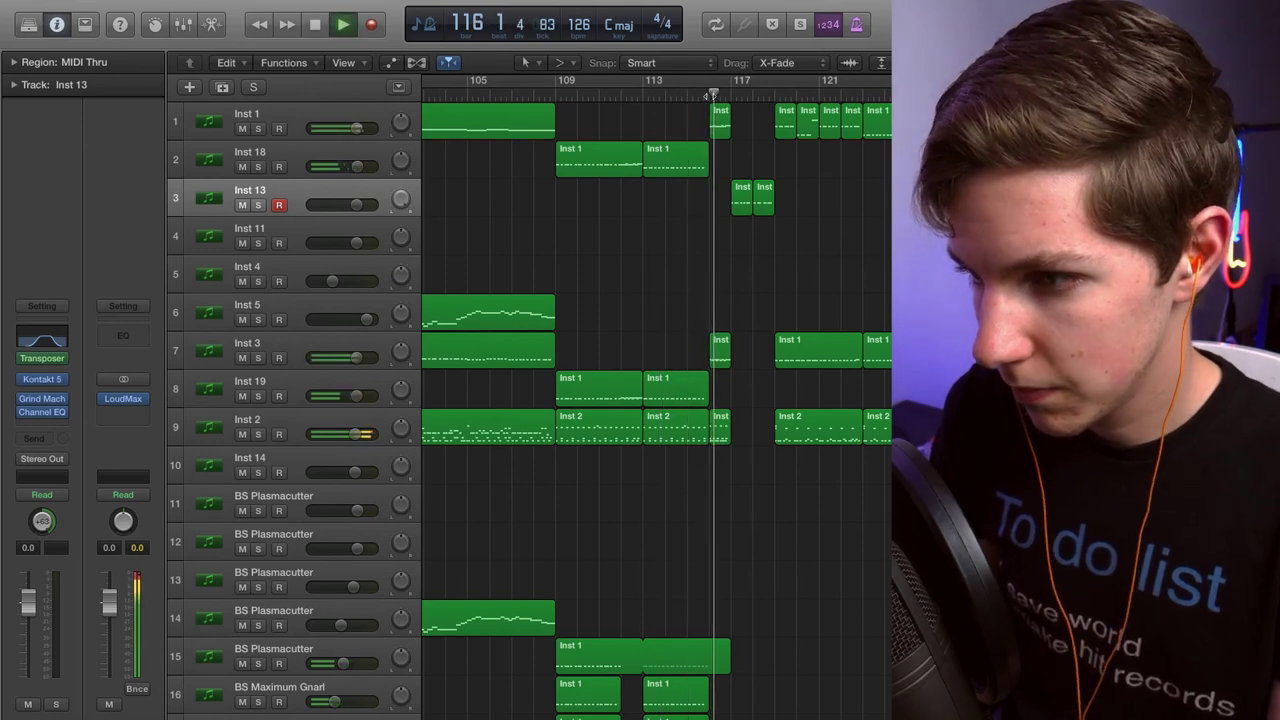
{"action": "scroll", "coordinate": [731, 191], "scroll_direction": "down", "scroll_amount": 10}
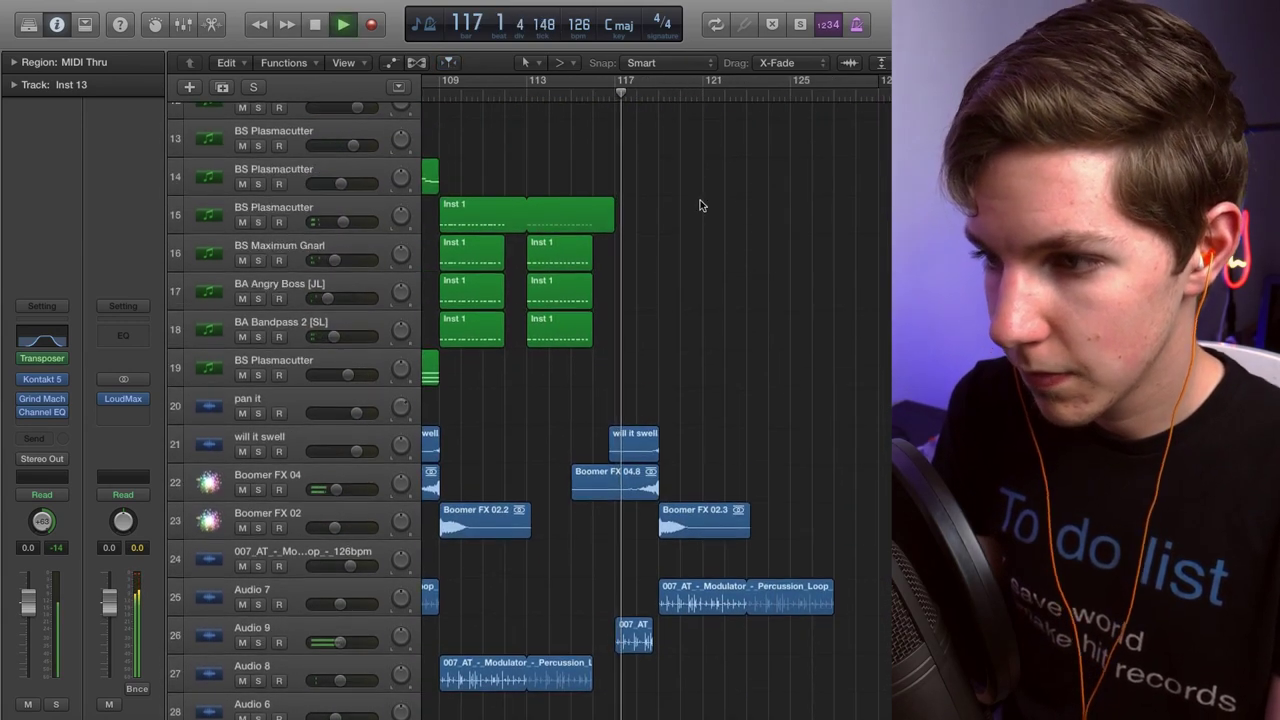
{"action": "scroll", "coordinate": [701, 199], "scroll_direction": "up", "scroll_amount": 10}
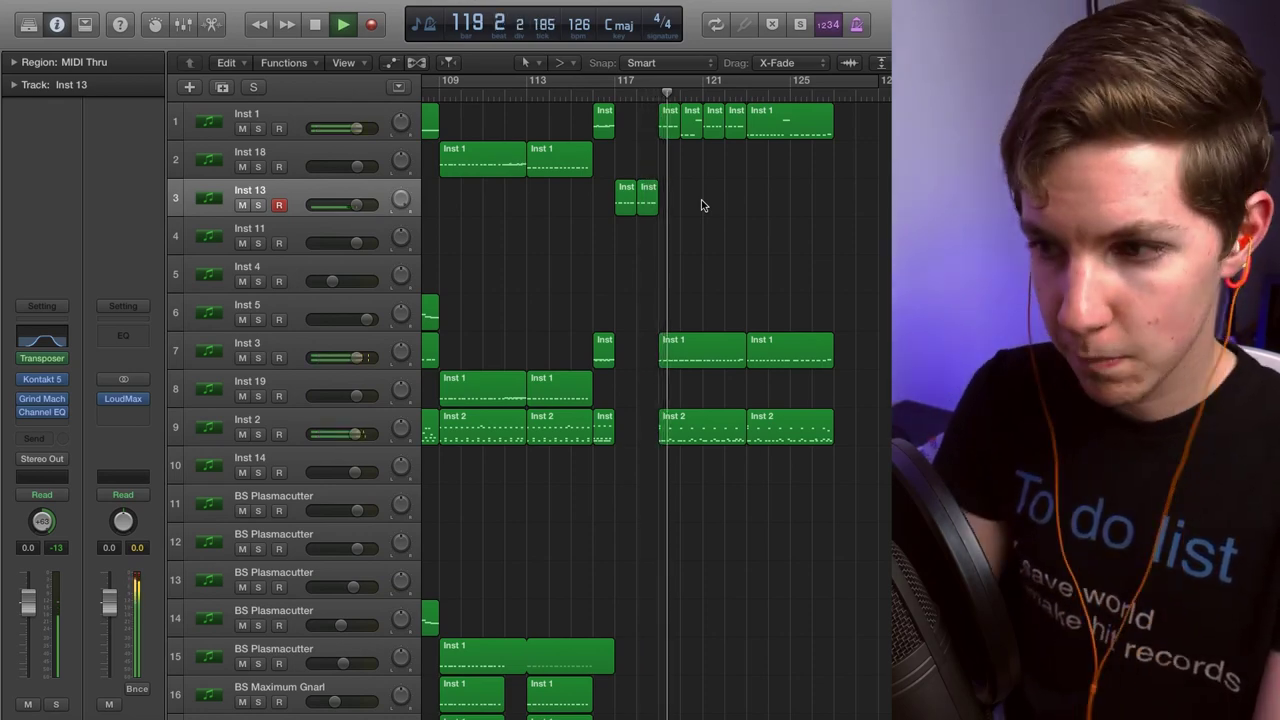
{"action": "scroll", "coordinate": [701, 199], "scroll_direction": "down", "scroll_amount": 10}
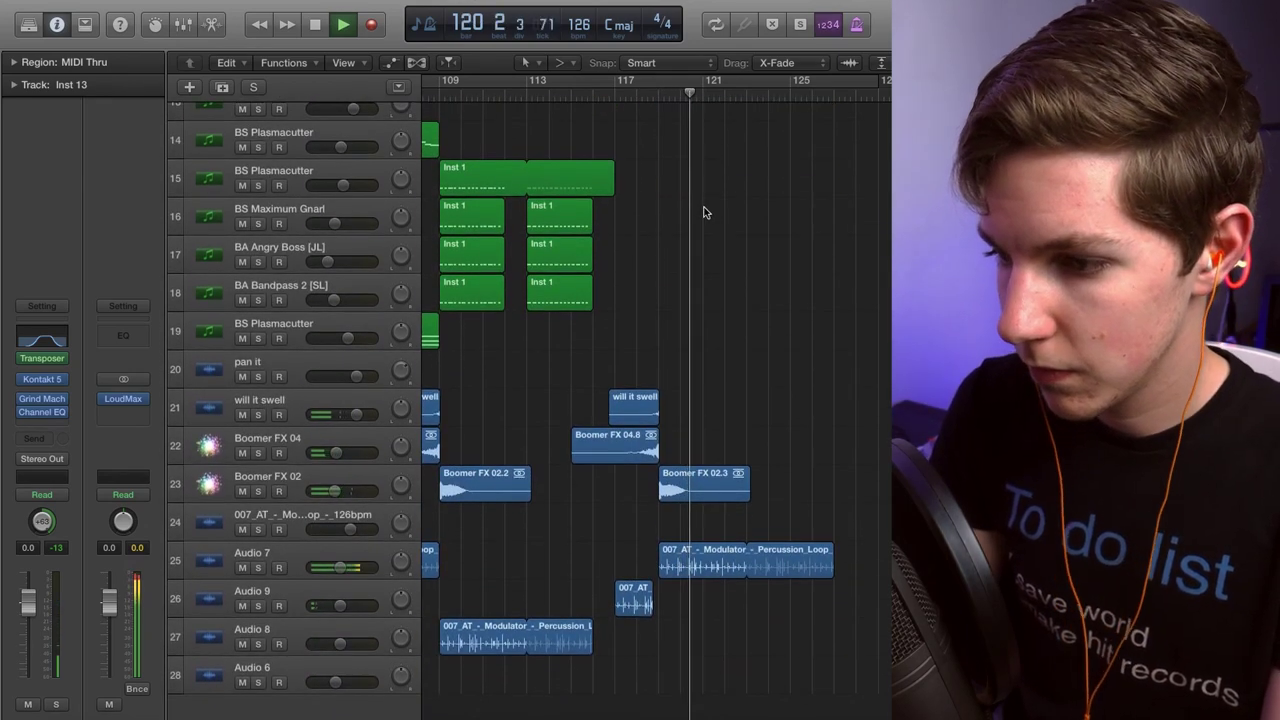